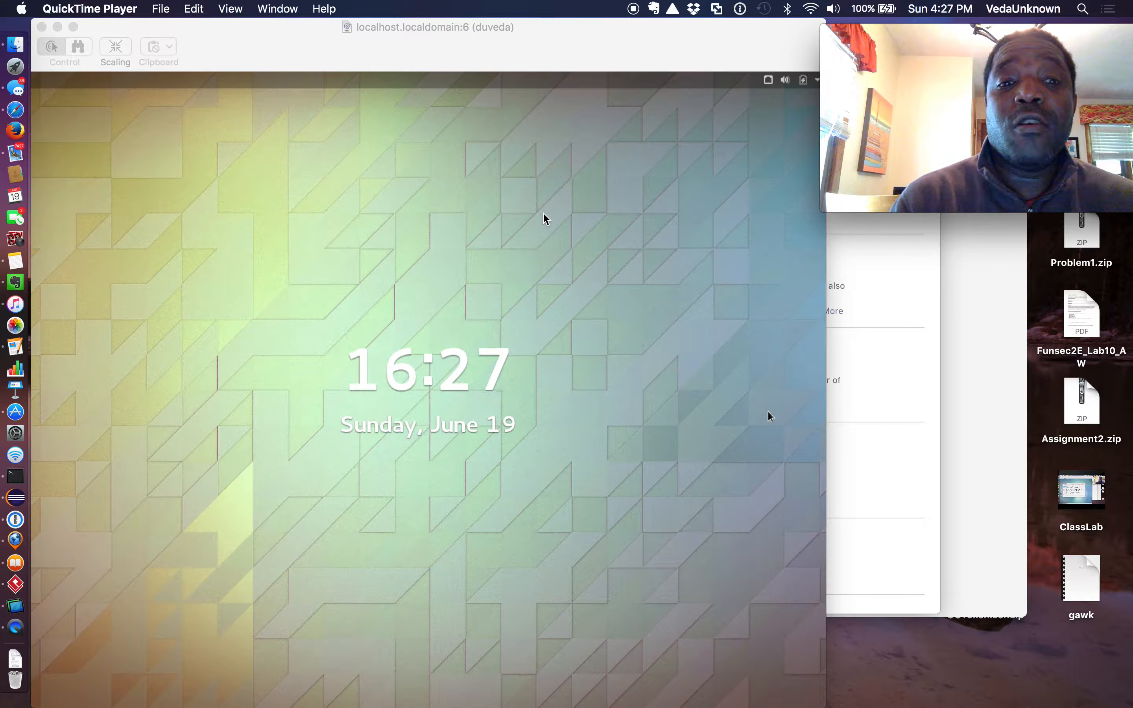
Unlock the remote desktop session by entering the account password
{"action": "left_click", "coordinate": [443, 356]}
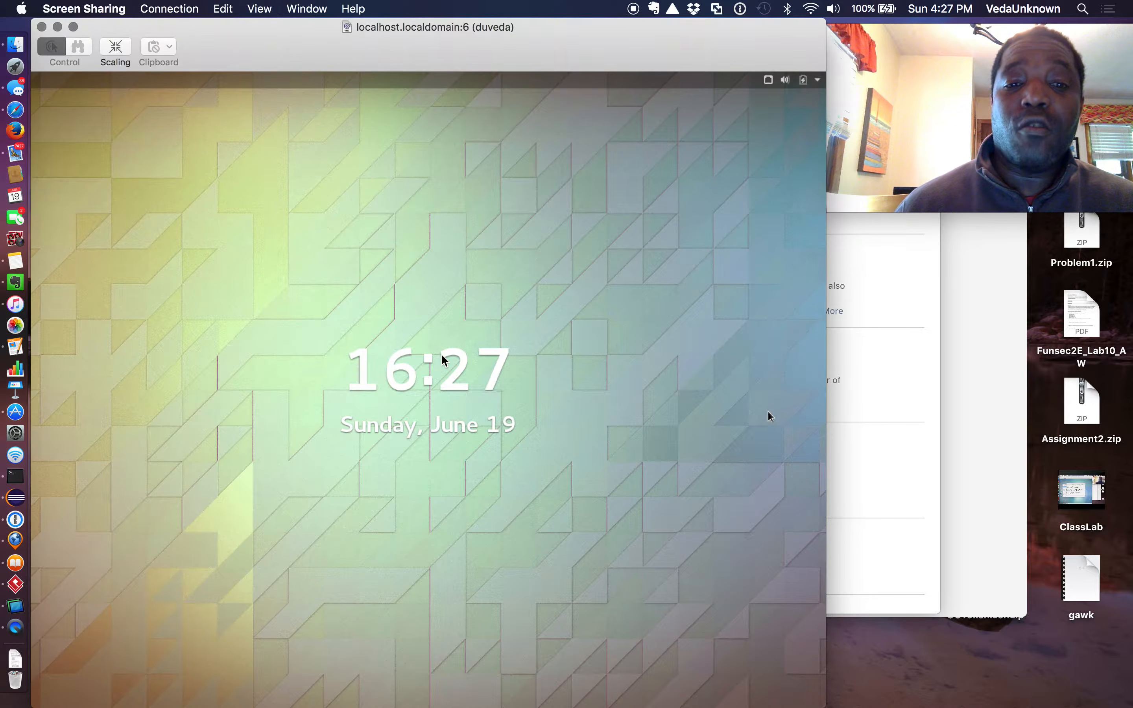
{"action": "key", "text": "Return"}
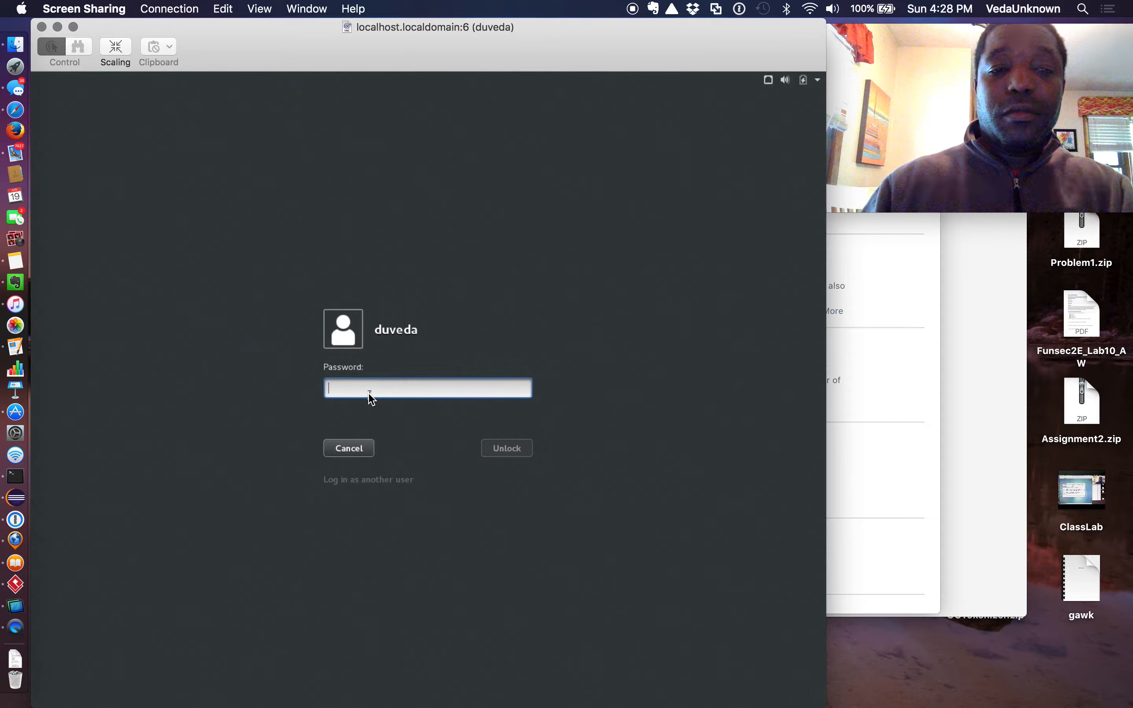
{"action": "type", "text": "****"}
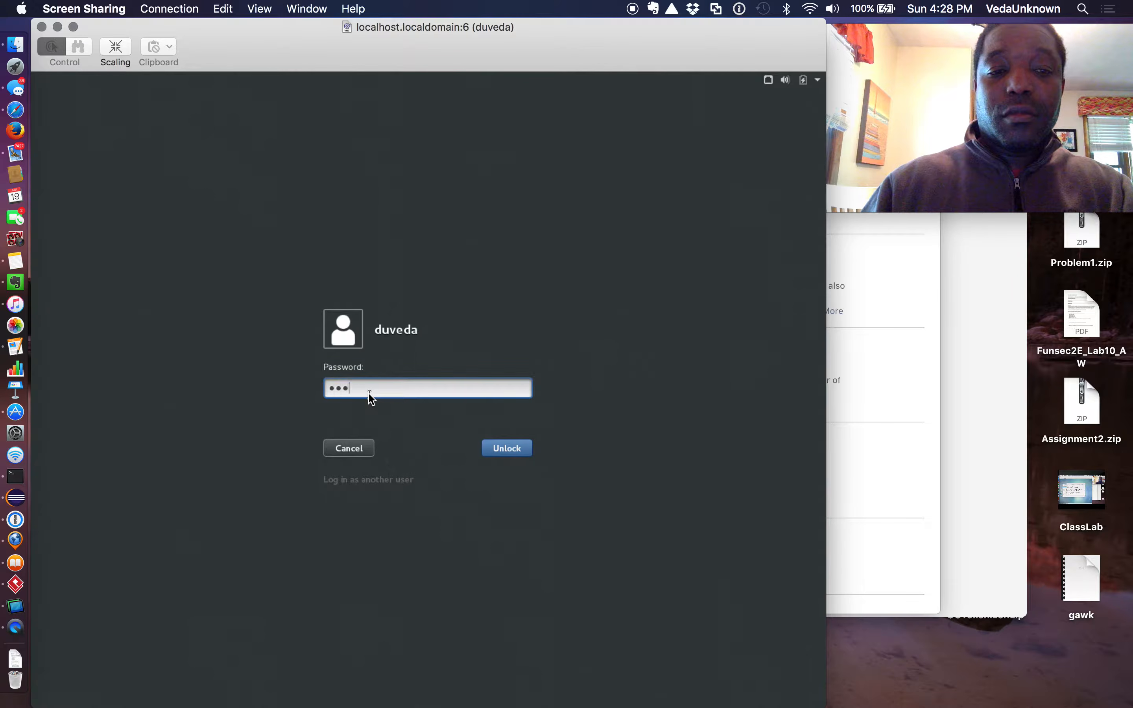
{"action": "type", "text": "*********"}
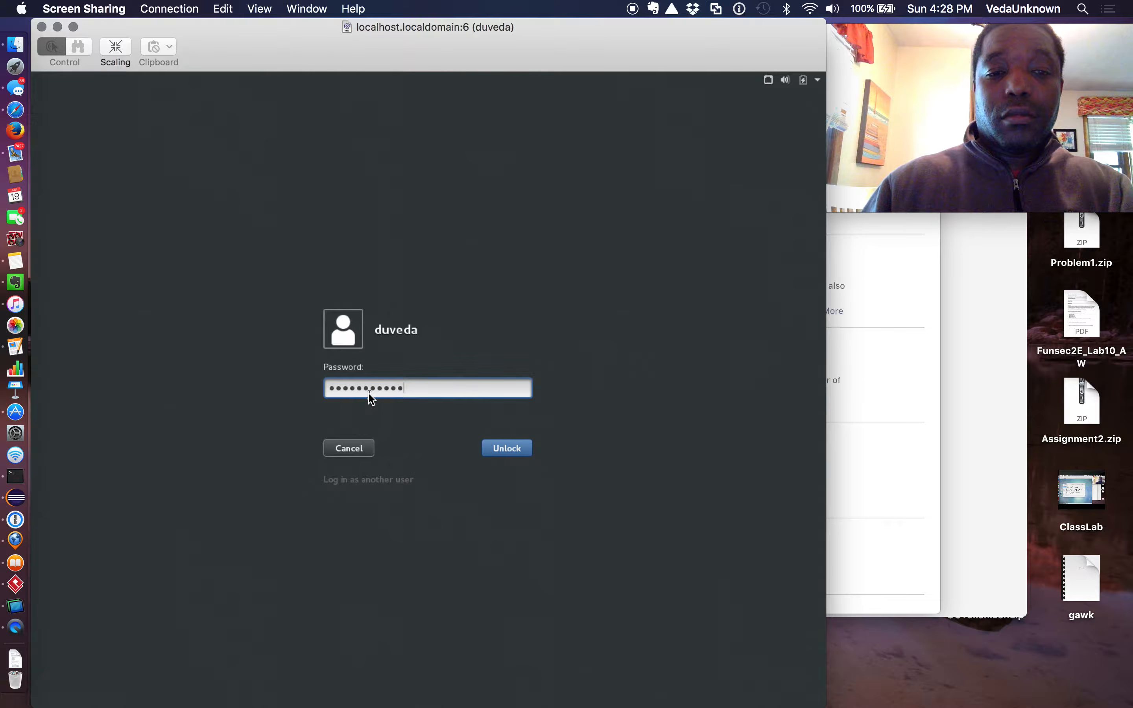
{"action": "key", "text": "BackSpace"}
{"action": "key", "text": "BackSpace"}
{"action": "key", "text": "BackSpace"}
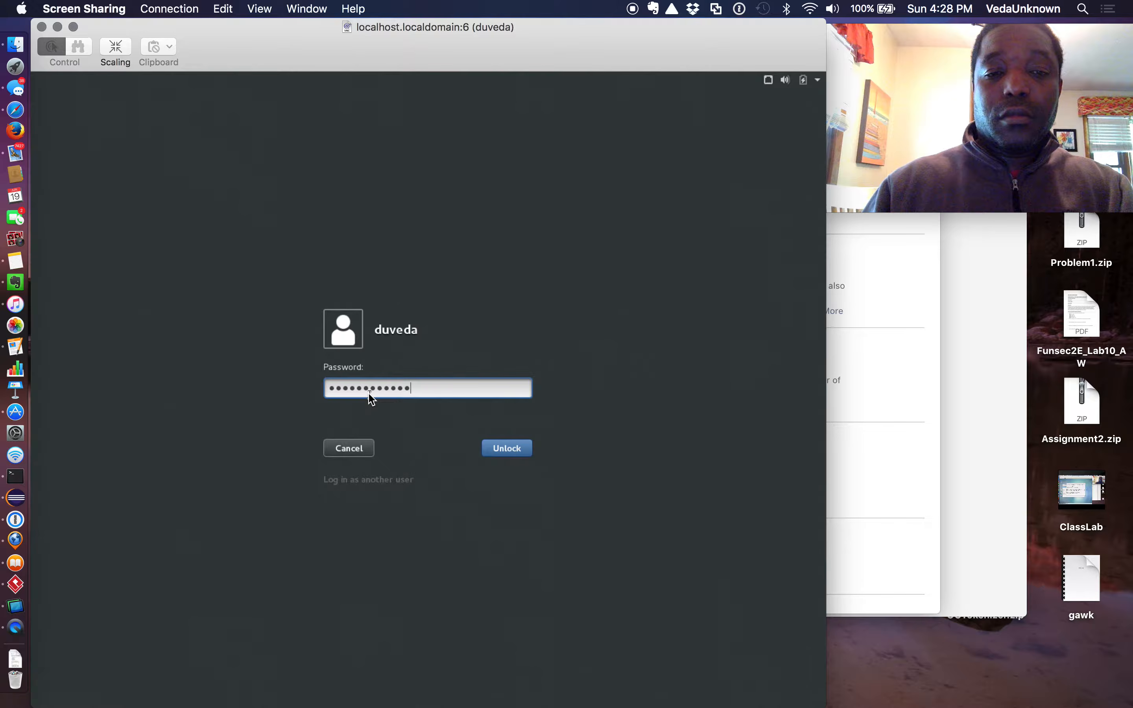
{"action": "type", "text": "******"}
{"action": "key", "text": "Return"}
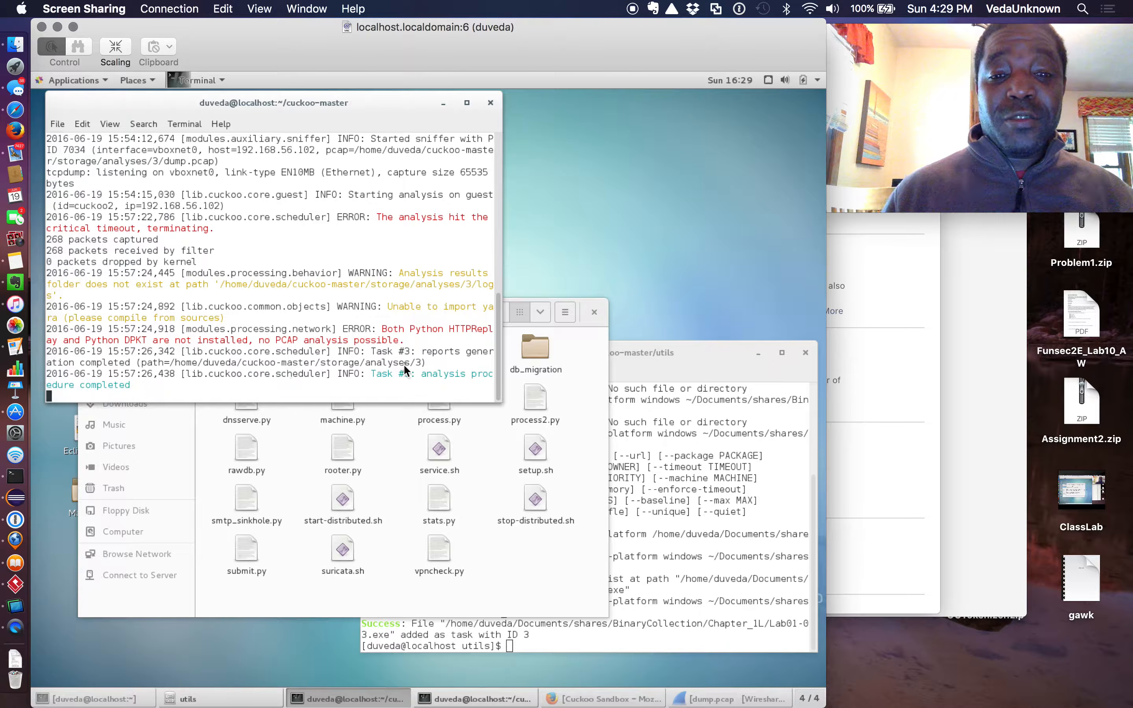
Bring the cuckoo-master/utils terminal window forward and move it up, clear of the lower part of the file manager
{"action": "left_click", "coordinate": [588, 386]}
{"action": "left_click", "coordinate": [680, 347]}
{"action": "left_click_drag", "start_coordinate": [680, 349], "coordinate": [638, 113]}
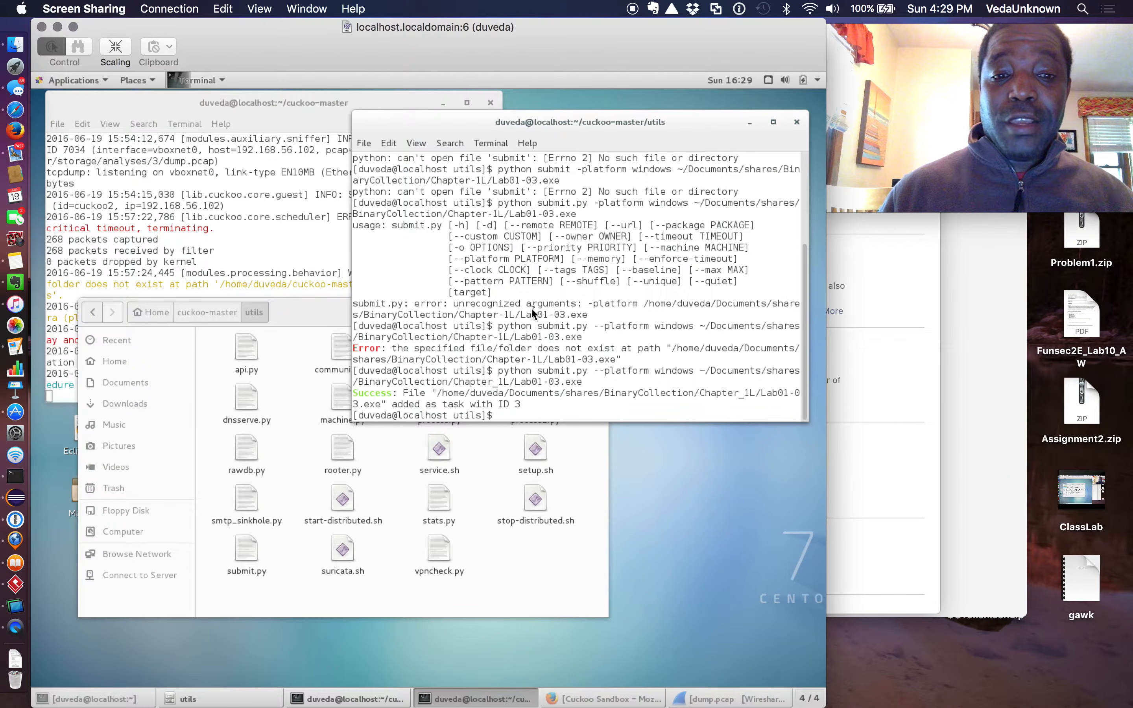
Review the cuckoo-master terminal log from the python cuckoo.py launch command through the end of the task #3 analysis
{"action": "left_click", "coordinate": [261, 260]}
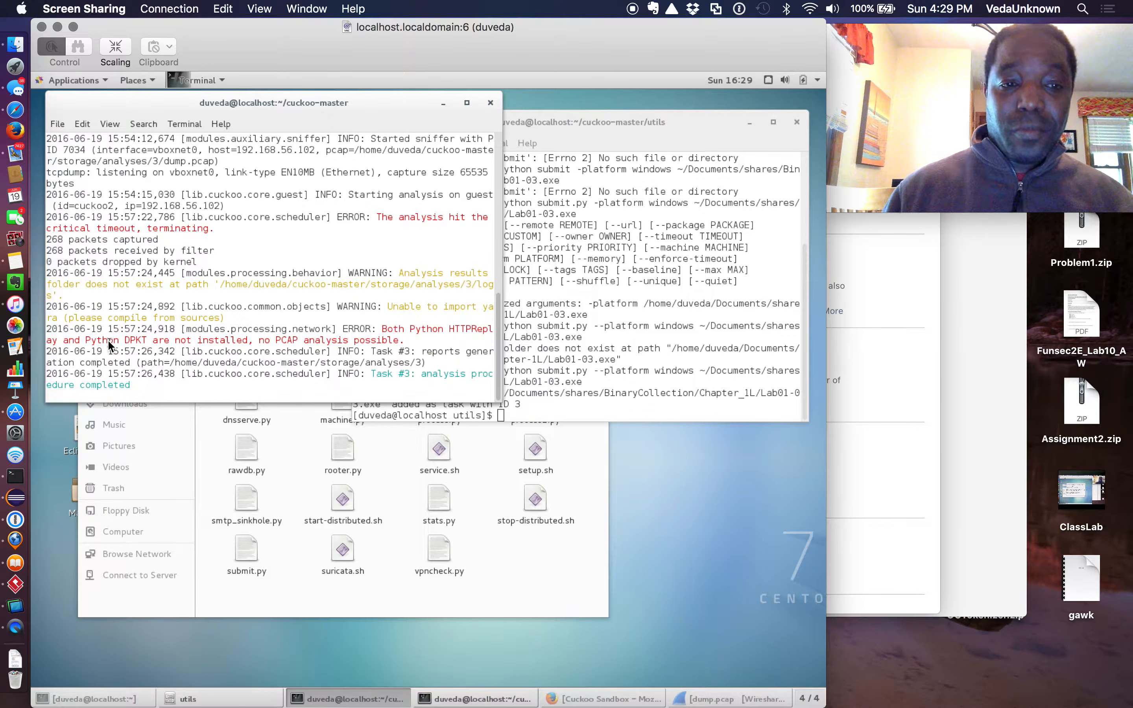
{"action": "scroll", "coordinate": [281, 303], "scroll_direction": "up", "scroll_amount": 2}
{"action": "scroll", "coordinate": [281, 302], "scroll_direction": "up", "scroll_amount": 15}
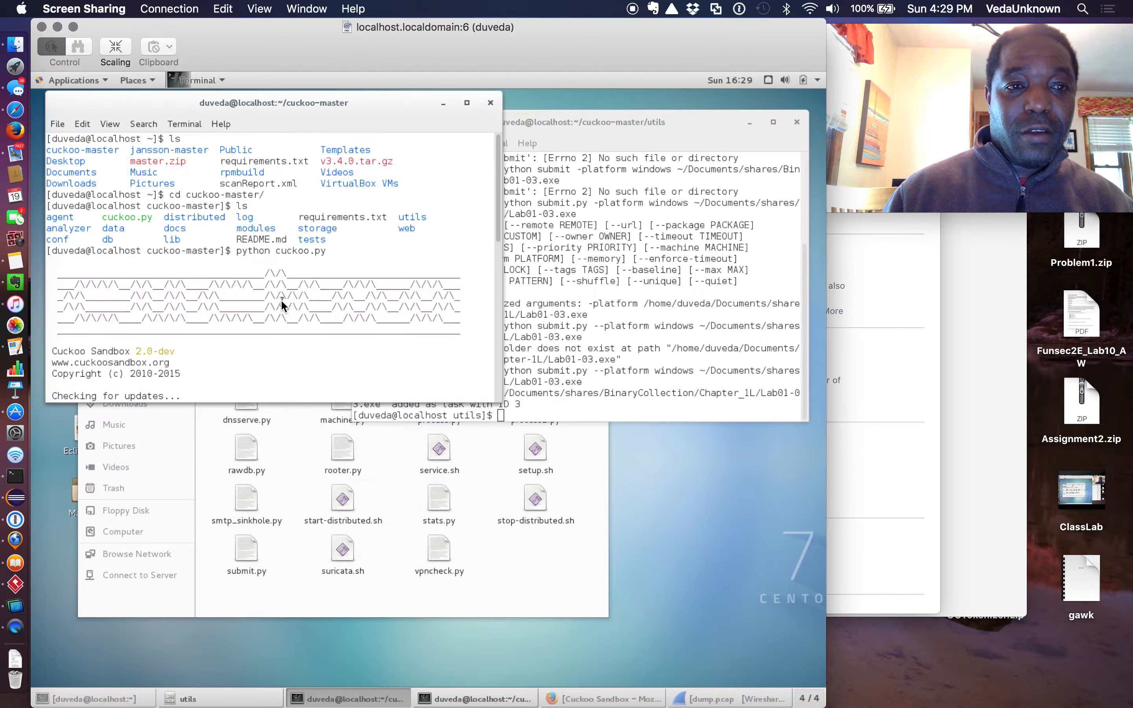
{"action": "left_click", "coordinate": [308, 253]}
{"action": "left_click_drag", "start_coordinate": [308, 253], "coordinate": [32, 253]}
{"action": "scroll", "coordinate": [254, 283], "scroll_direction": "down", "scroll_amount": 7}
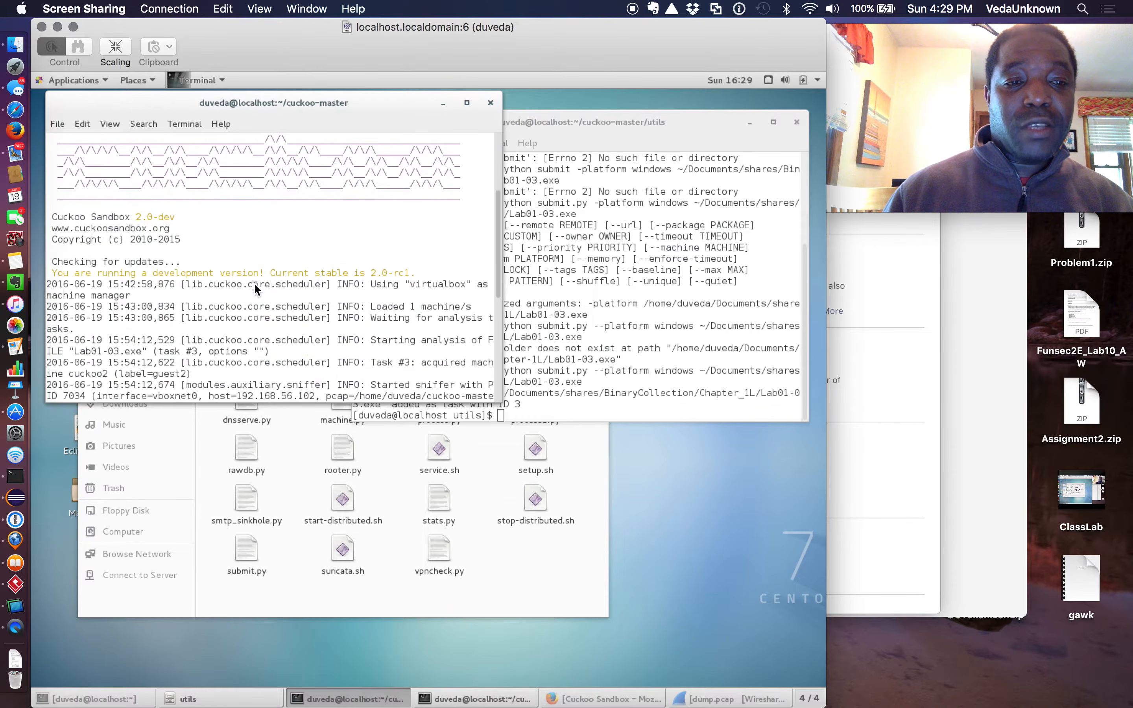
{"action": "scroll", "coordinate": [254, 283], "scroll_direction": "down", "scroll_amount": 5}
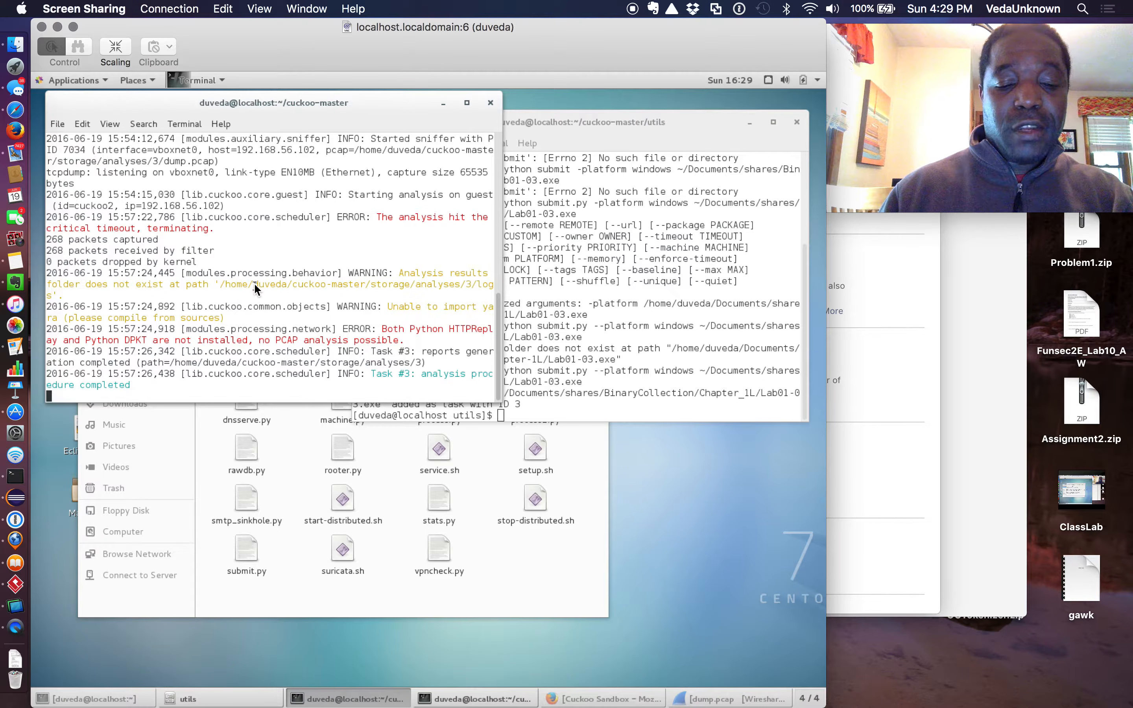
Try to interrupt the running Cuckoo process in the cuckoo-master terminal and check its output
{"action": "key", "text": "alt+c"}
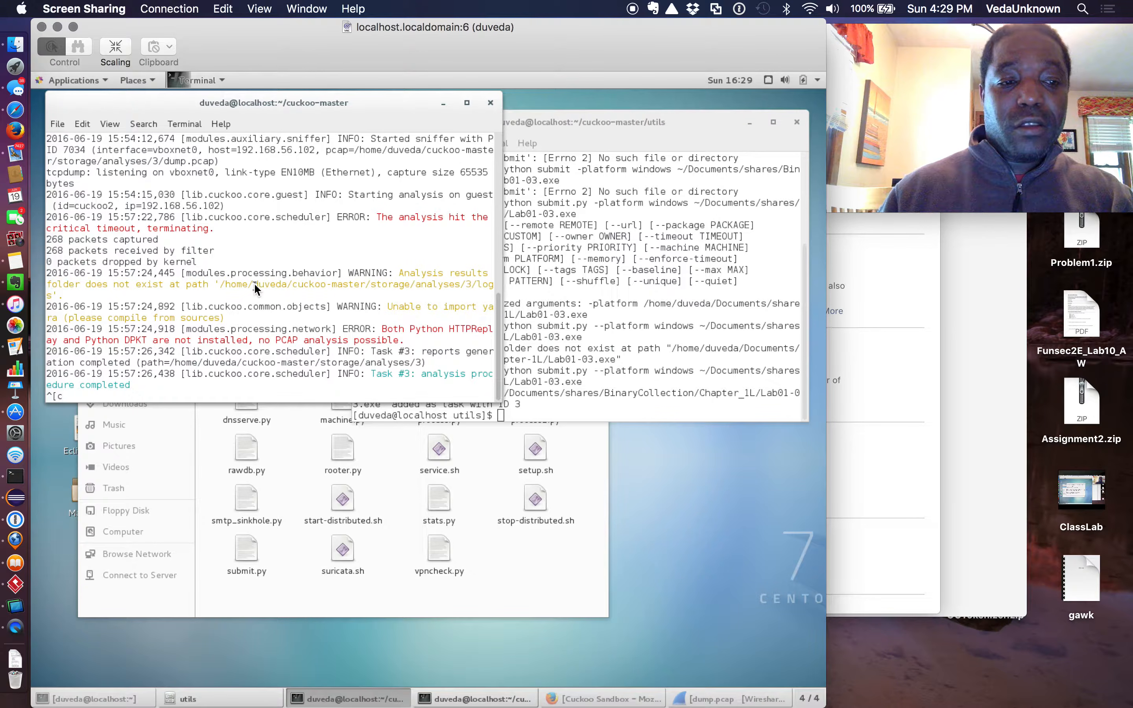
{"action": "type", "text": "\\\\\\"}
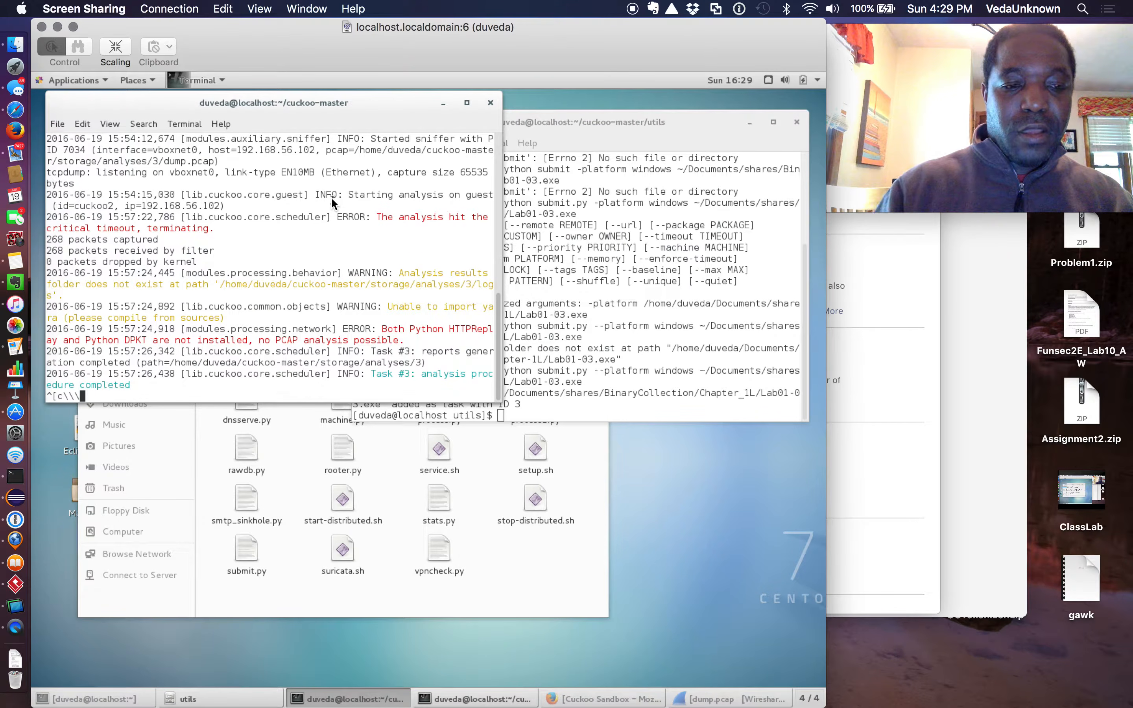
{"action": "key", "text": "ctrl+c"}
{"action": "key", "text": "Return"}
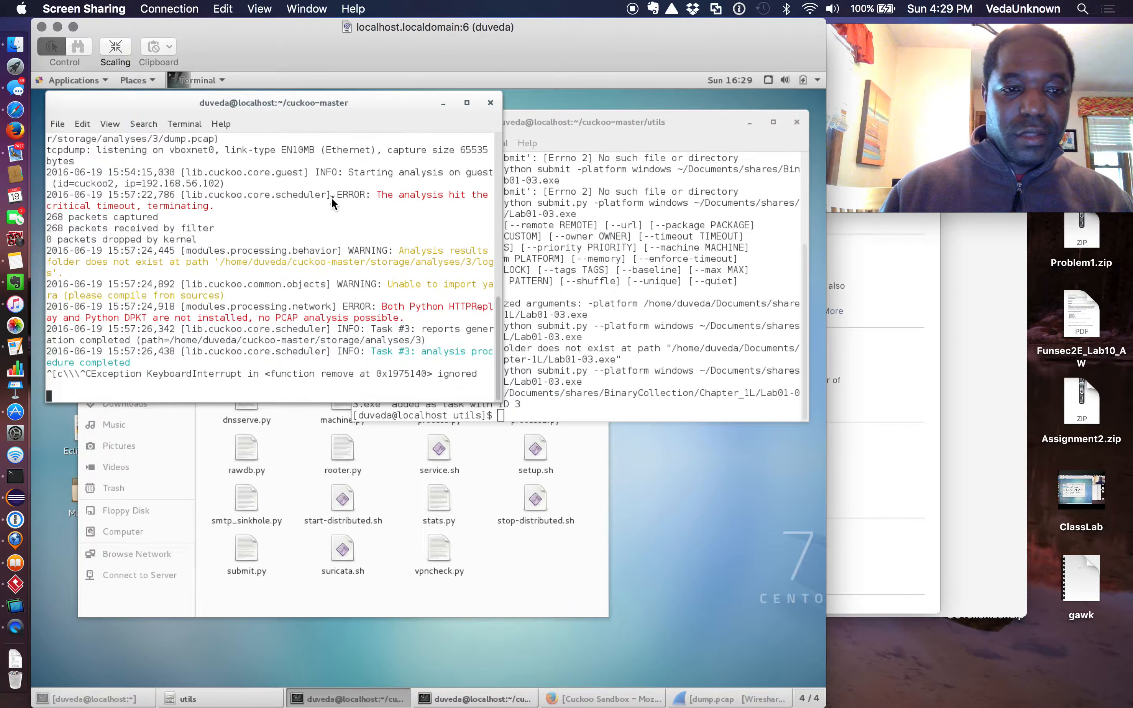
{"action": "key", "text": "Return"}
{"action": "key", "text": "Return"}
{"action": "key", "text": "Return"}
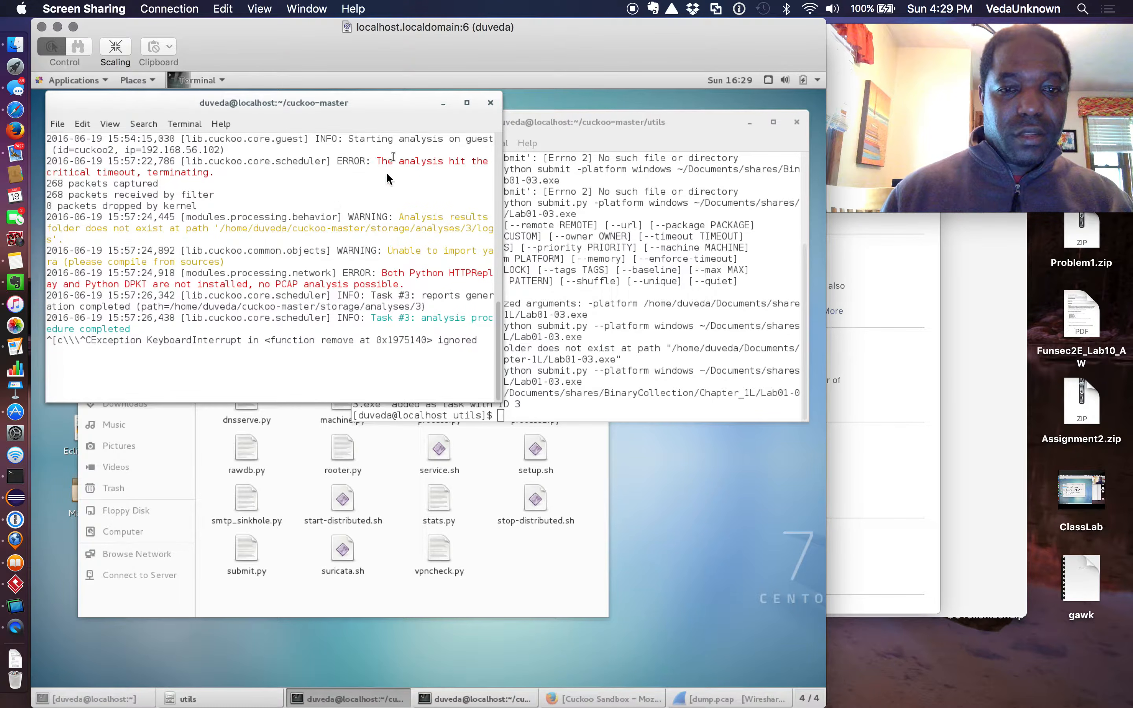
{"action": "scroll", "coordinate": [272, 285], "scroll_direction": "up", "scroll_amount": 3}
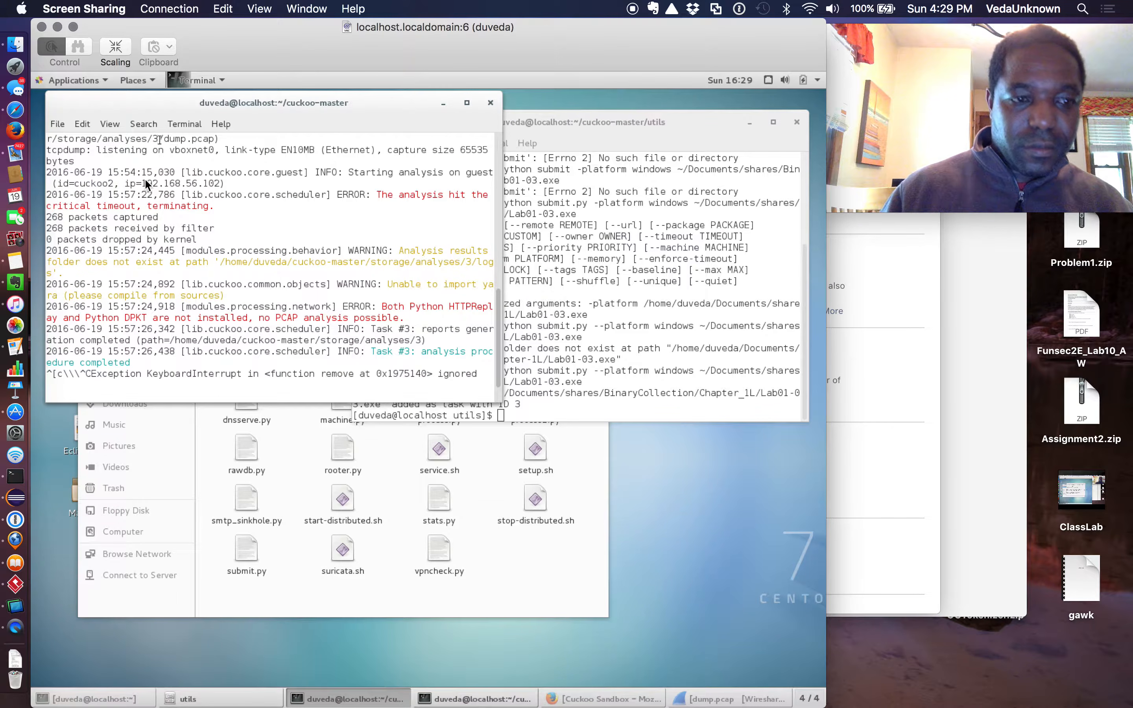
{"action": "scroll", "coordinate": [180, 237], "scroll_direction": "up", "scroll_amount": 10}
{"action": "scroll", "coordinate": [181, 236], "scroll_direction": "down", "scroll_amount": 12}
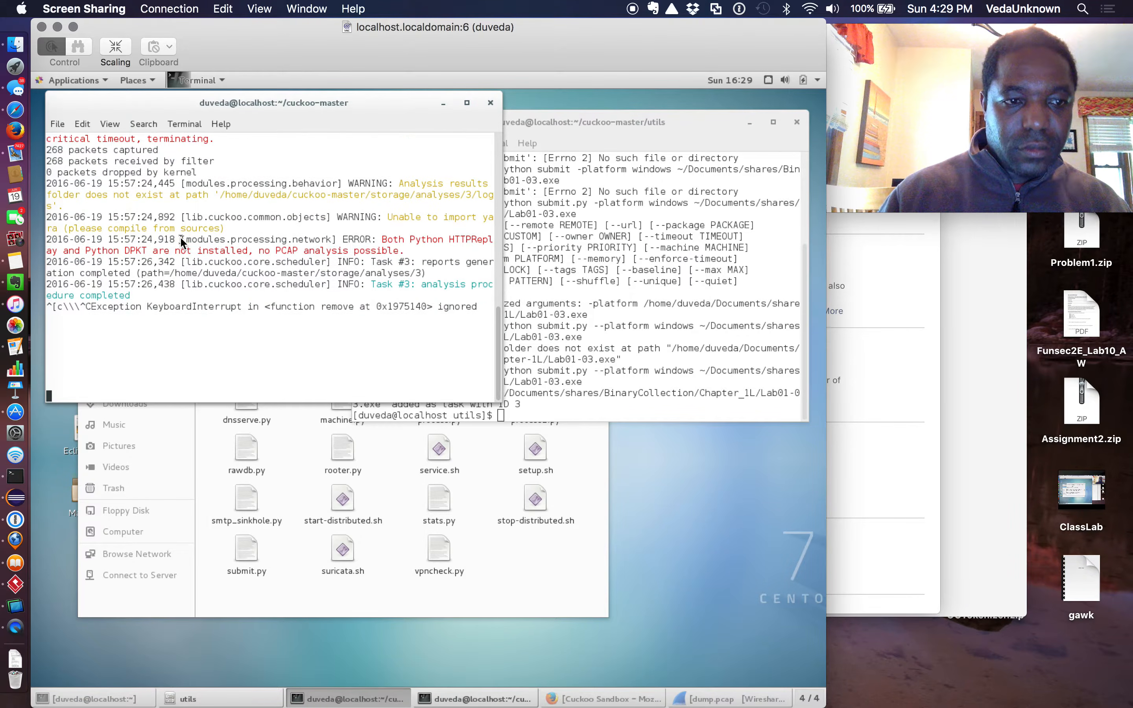
Maximize the cuckoo-master terminal and interrupt Cuckoo again to get back to the shell prompt
{"action": "left_click", "coordinate": [468, 103]}
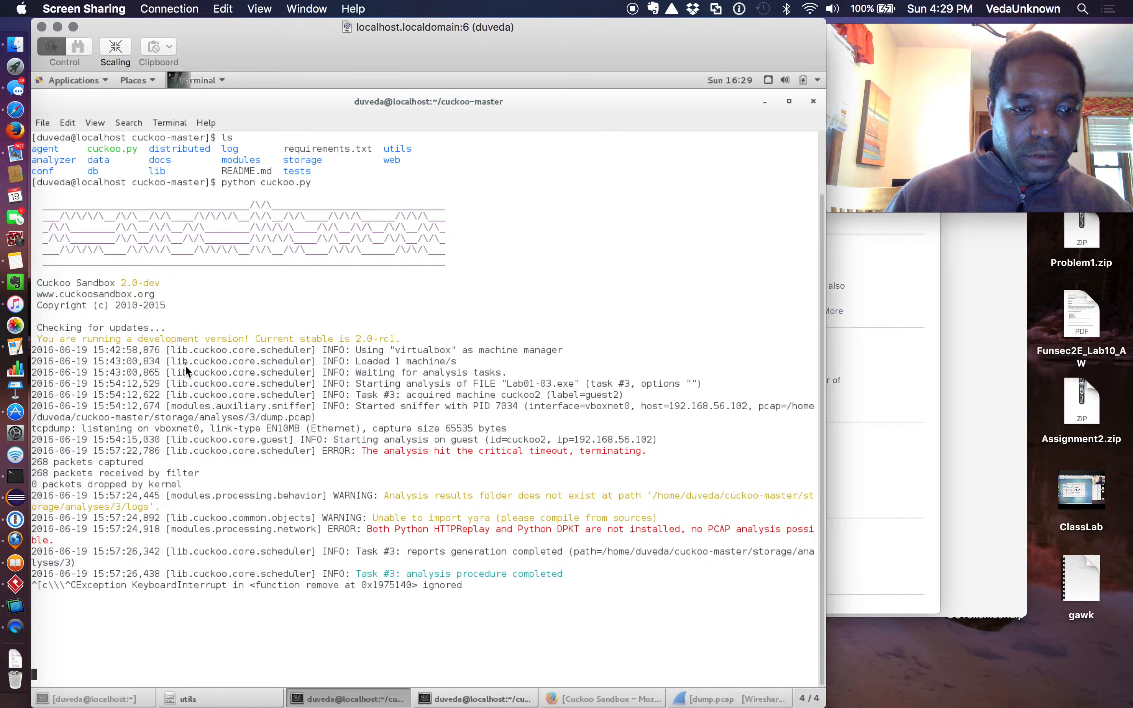
{"action": "key", "text": "Return"}
{"action": "key", "text": "Return"}
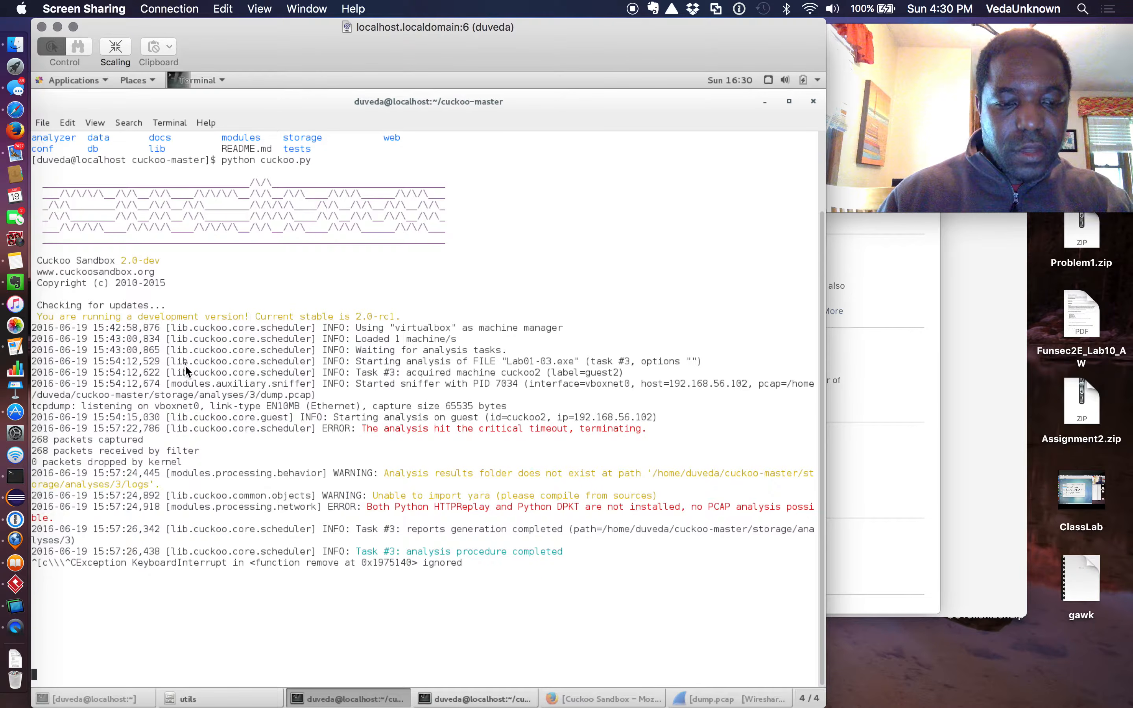
{"action": "key", "text": "alt+c"}
{"action": "key", "text": "Return"}
{"action": "key", "text": "ctrl+c"}
{"action": "key", "text": "Return"}
{"action": "key", "text": "Return"}
{"action": "key", "text": "Return"}
{"action": "key", "text": "Return"}
{"action": "key", "text": "Return"}
{"action": "key", "text": "Return"}
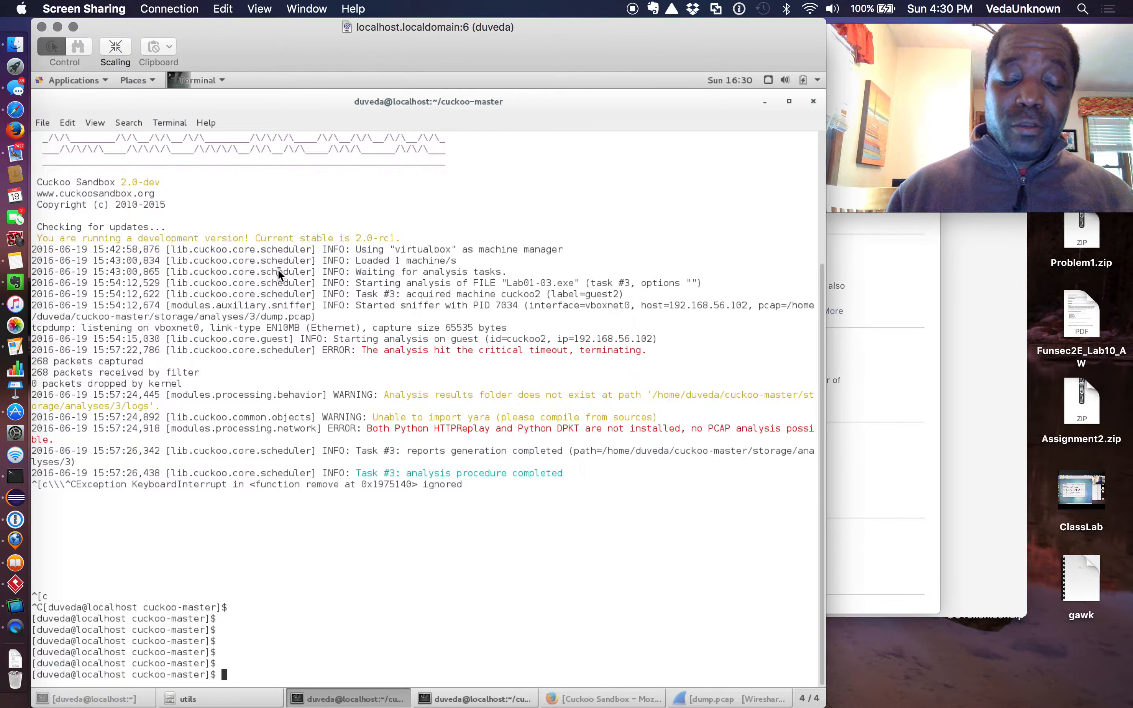
Restart Cuckoo Sandbox from the cuckoo-master folder with python cuckoo.py
{"action": "key", "text": "Up"}
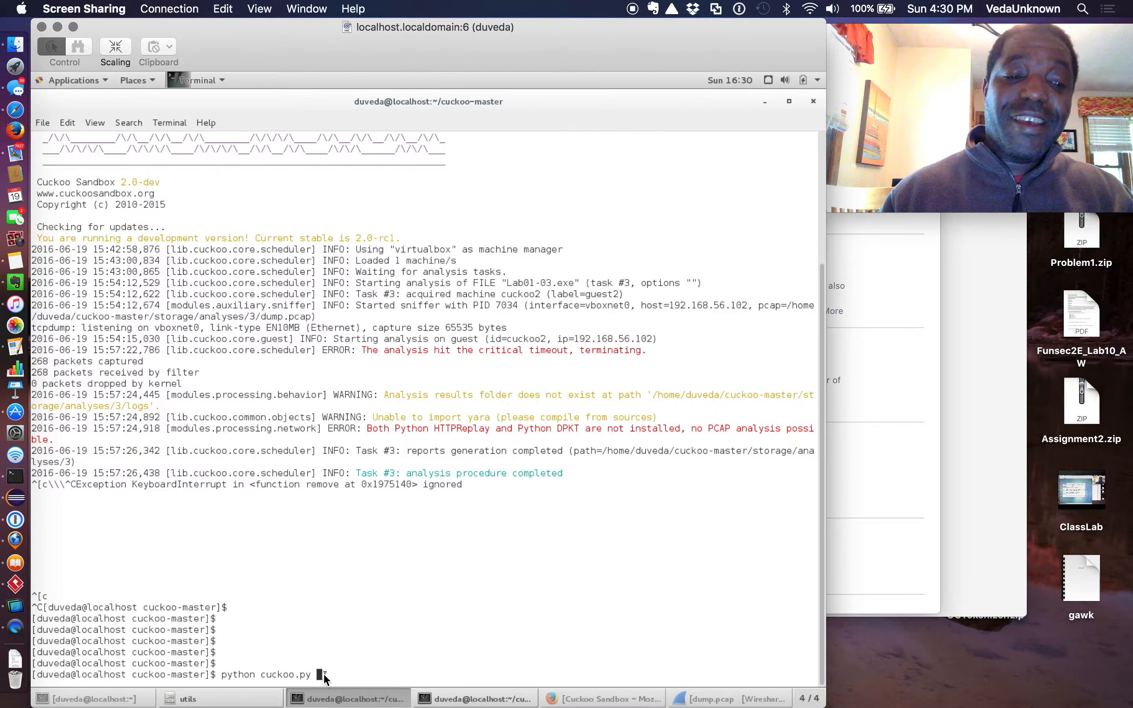
{"action": "key", "text": "Return"}
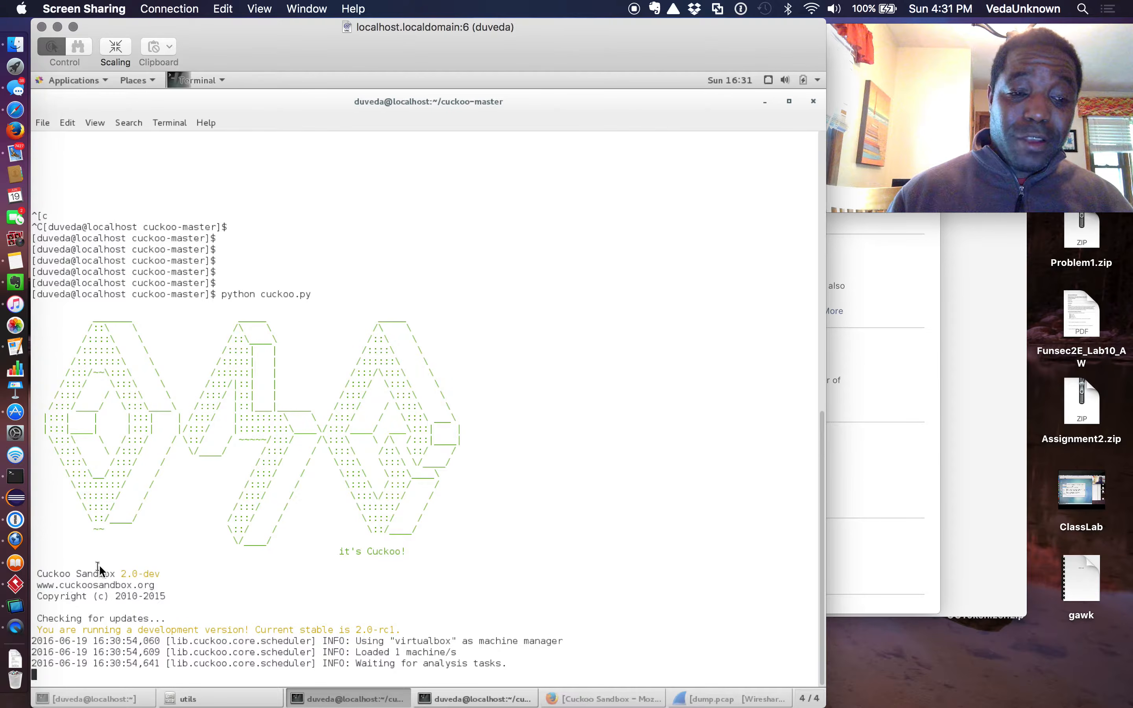
Examine Cuckoo's version line and the startup messages on the machine manager, loaded machines and analysis task status, highlighting each
{"action": "left_click_drag", "start_coordinate": [89, 576], "coordinate": [166, 573]}
{"action": "left_click", "coordinate": [161, 585]}
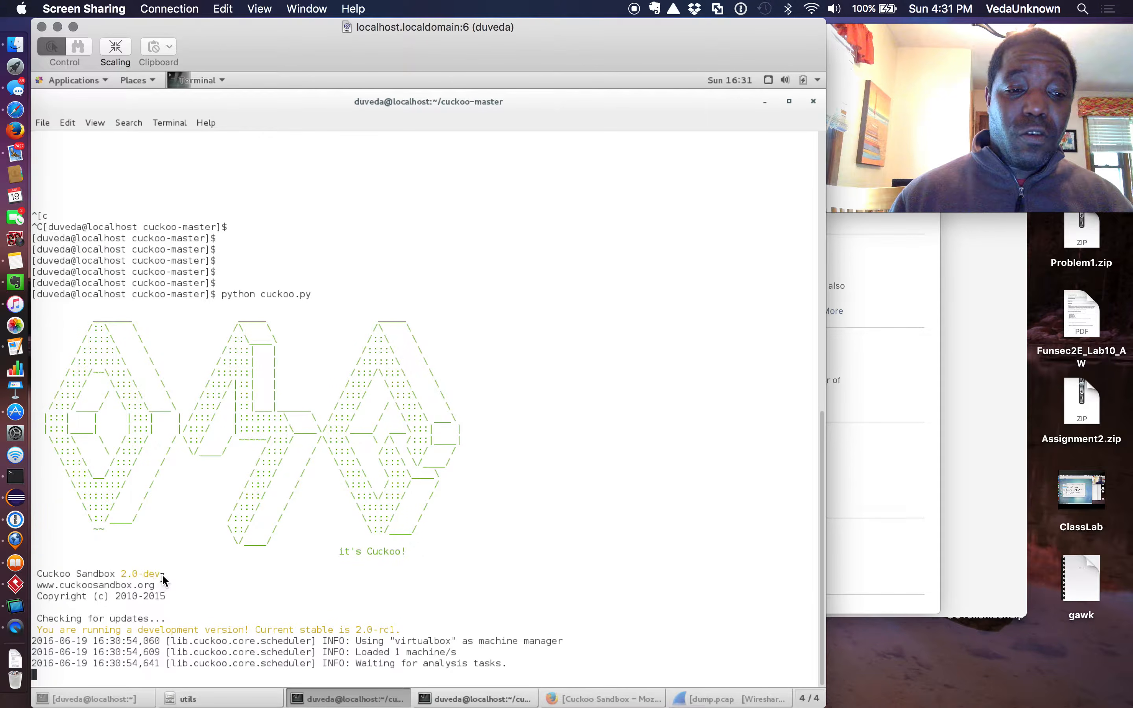
{"action": "left_click_drag", "start_coordinate": [151, 570], "coordinate": [269, 582]}
{"action": "left_click", "coordinate": [269, 582]}
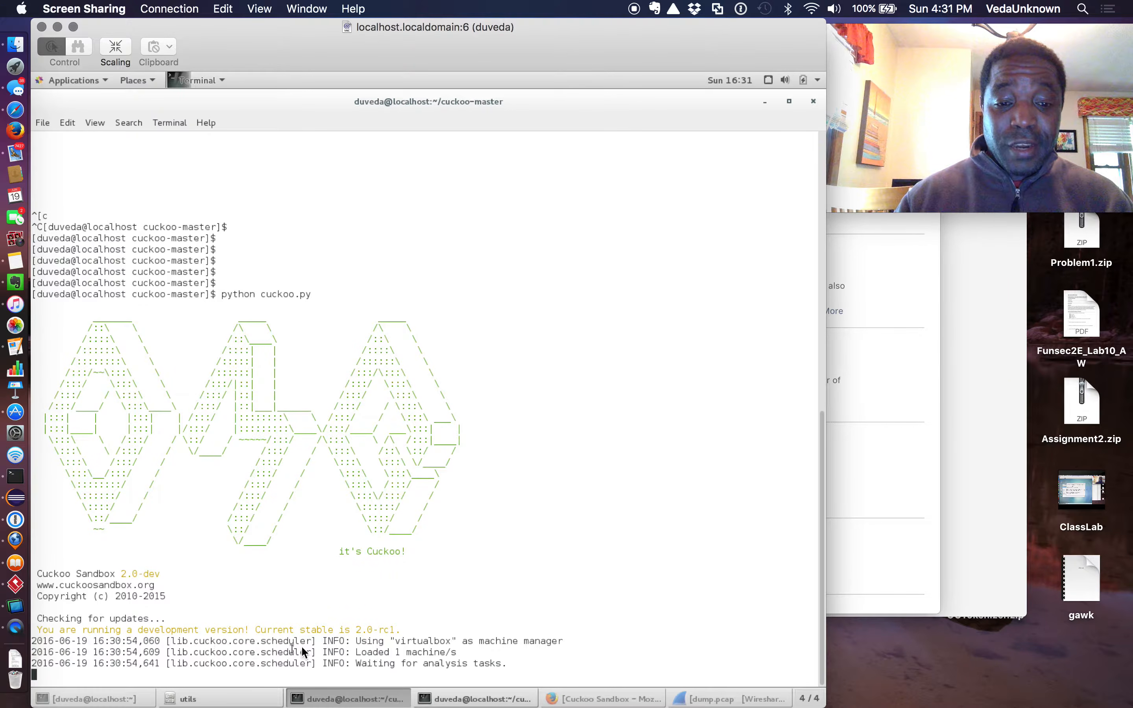
{"action": "left_click_drag", "start_coordinate": [356, 652], "coordinate": [457, 652]}
{"action": "left_click", "coordinate": [368, 637]}
{"action": "left_click_drag", "start_coordinate": [360, 642], "coordinate": [569, 642]}
{"action": "left_click_drag", "start_coordinate": [362, 652], "coordinate": [468, 647]}
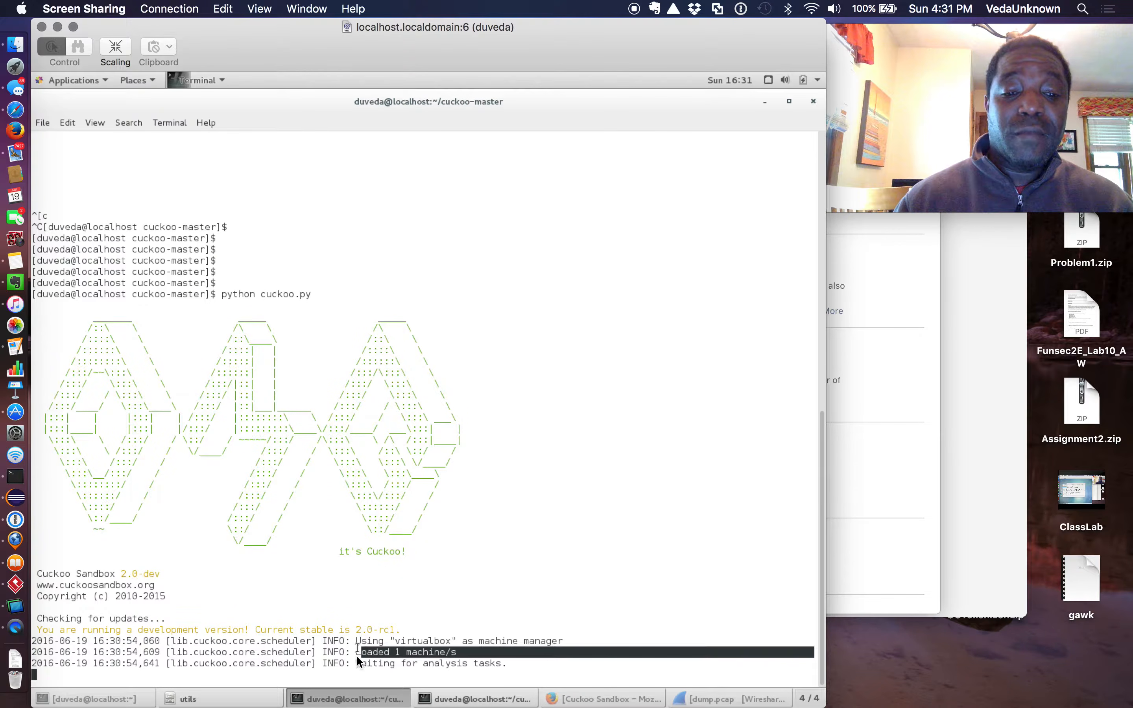
{"action": "left_click_drag", "start_coordinate": [355, 653], "coordinate": [467, 652]}
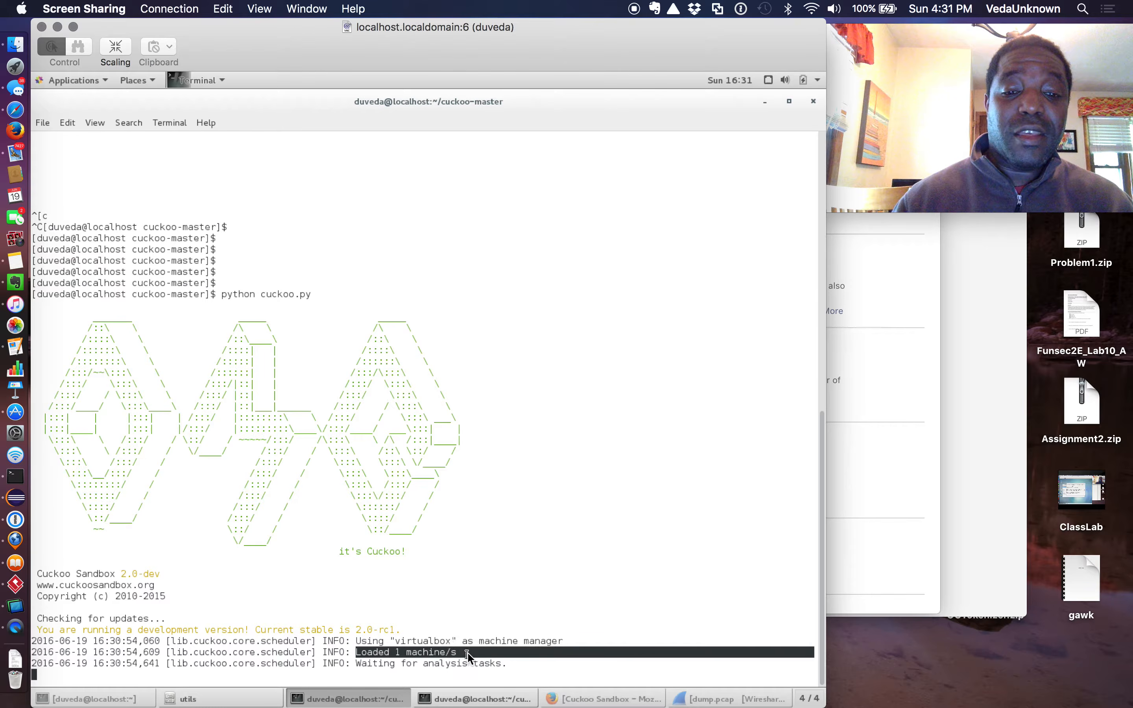
{"action": "left_click_drag", "start_coordinate": [357, 659], "coordinate": [515, 662]}
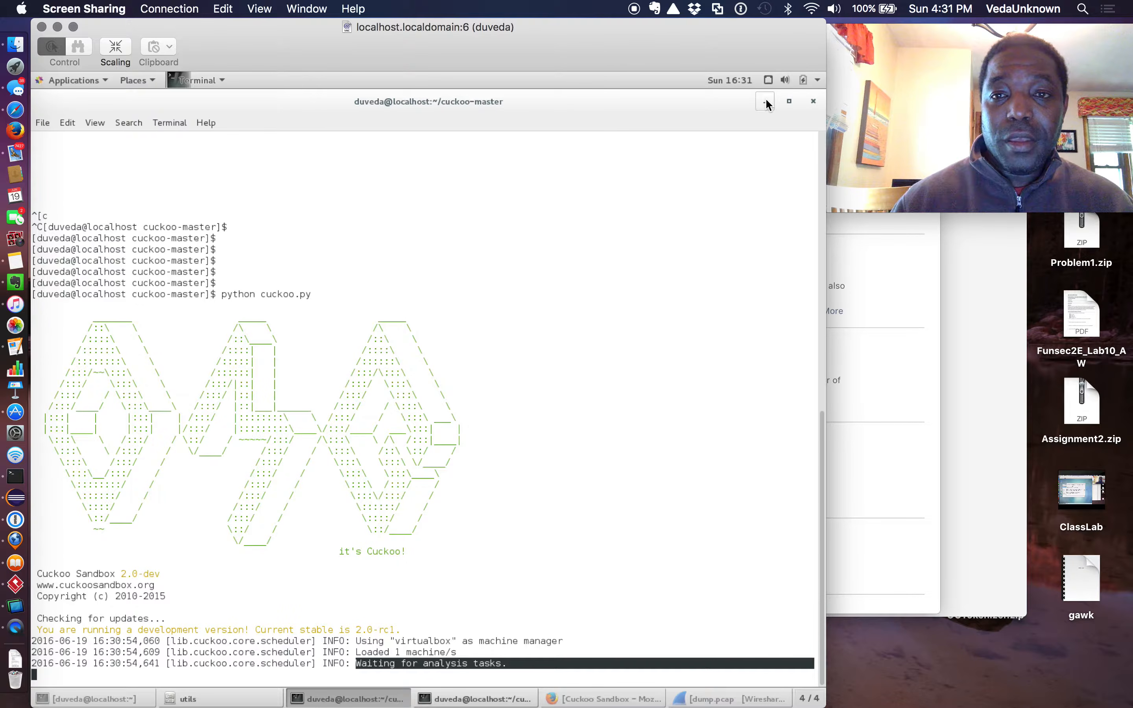
Restore the cuckoo-master terminal to its smaller size and reposition both terminal windows so the utils terminal is in front
{"action": "left_click", "coordinate": [789, 101]}
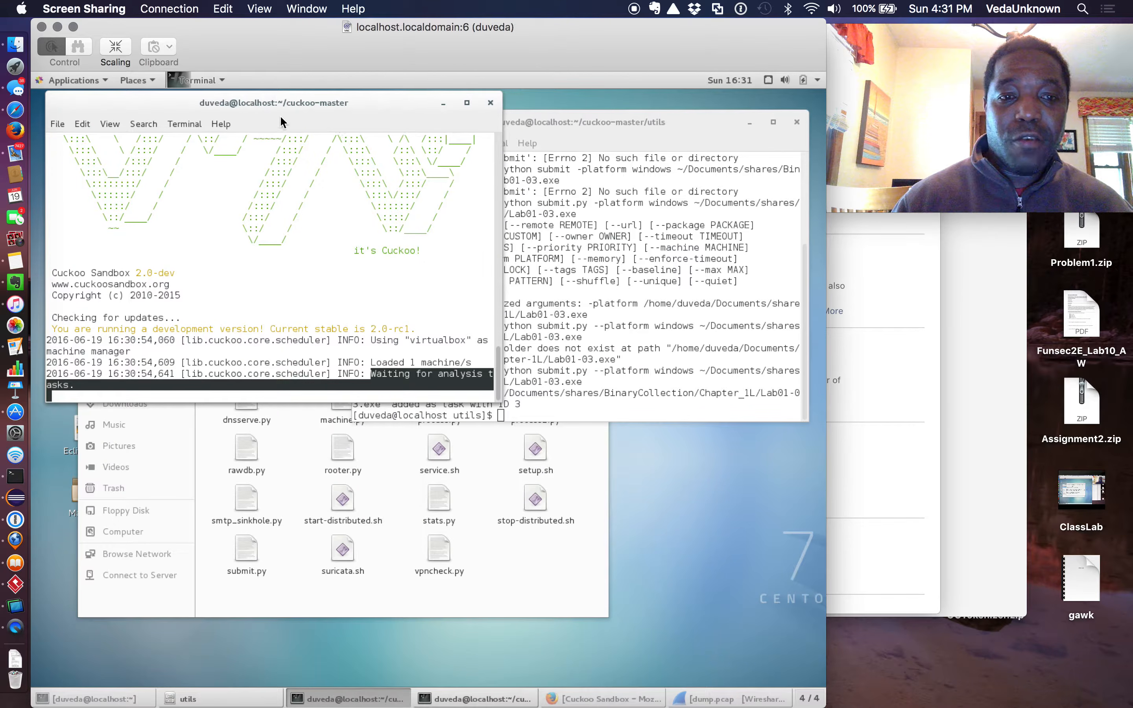
{"action": "mouse_move", "coordinate": [240, 103]}
{"action": "left_mouse_down"}
{"action": "mouse_move", "coordinate": [241, 116]}
{"action": "mouse_move", "coordinate": [227, 105]}
{"action": "left_mouse_up"}
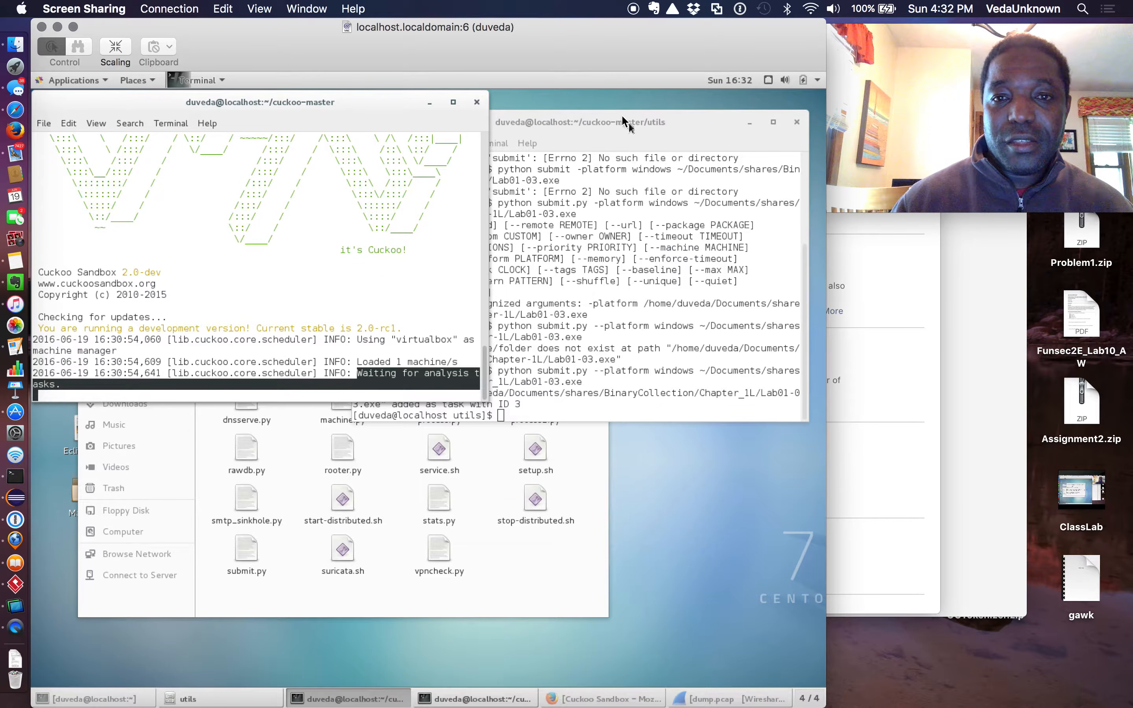
{"action": "left_click_drag", "start_coordinate": [622, 116], "coordinate": [580, 238]}
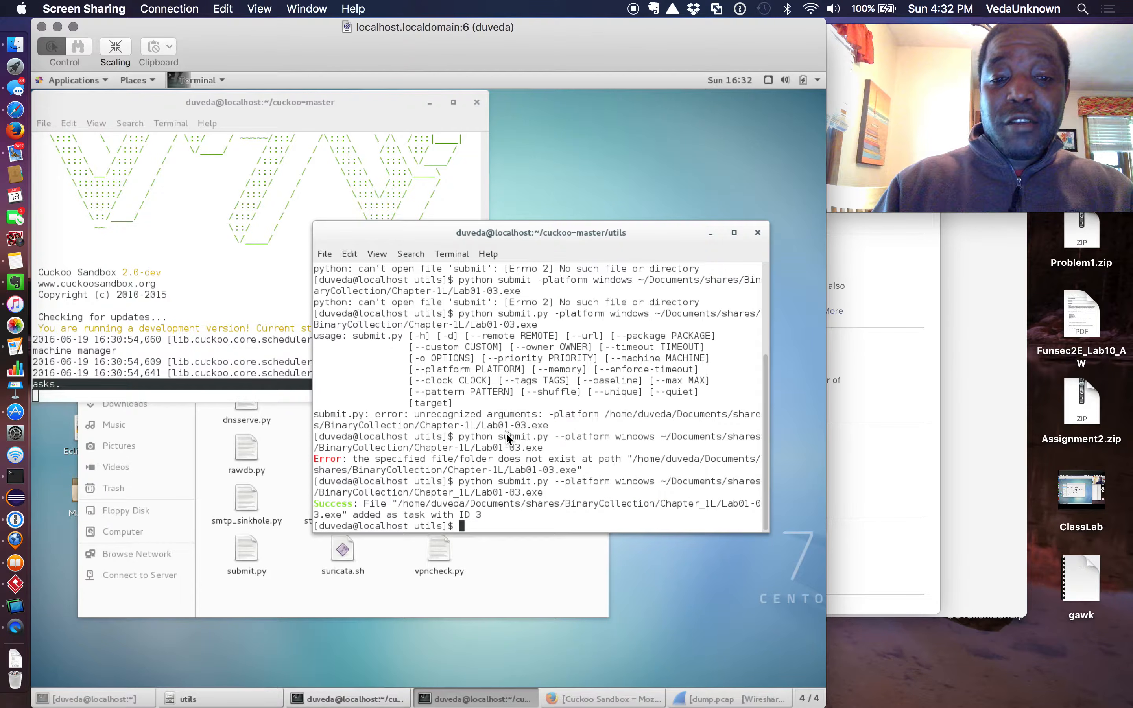
Clear the utils terminal and recall the command python submit.py --platform windows ~/Documents/shares/BinaryCollection/Chapter_1L/Lab01-03.exe without running it
{"action": "type", "text": "clear"}
{"action": "key", "text": "Return"}
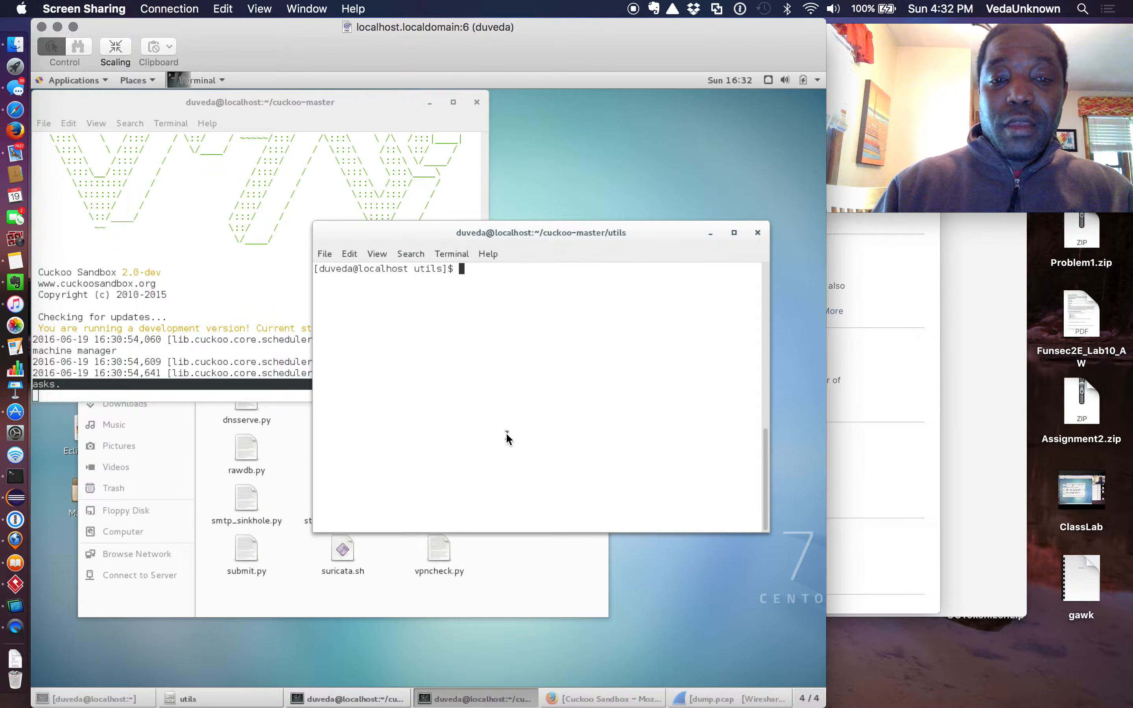
{"action": "key", "text": "Up"}
{"action": "key", "text": "Up"}
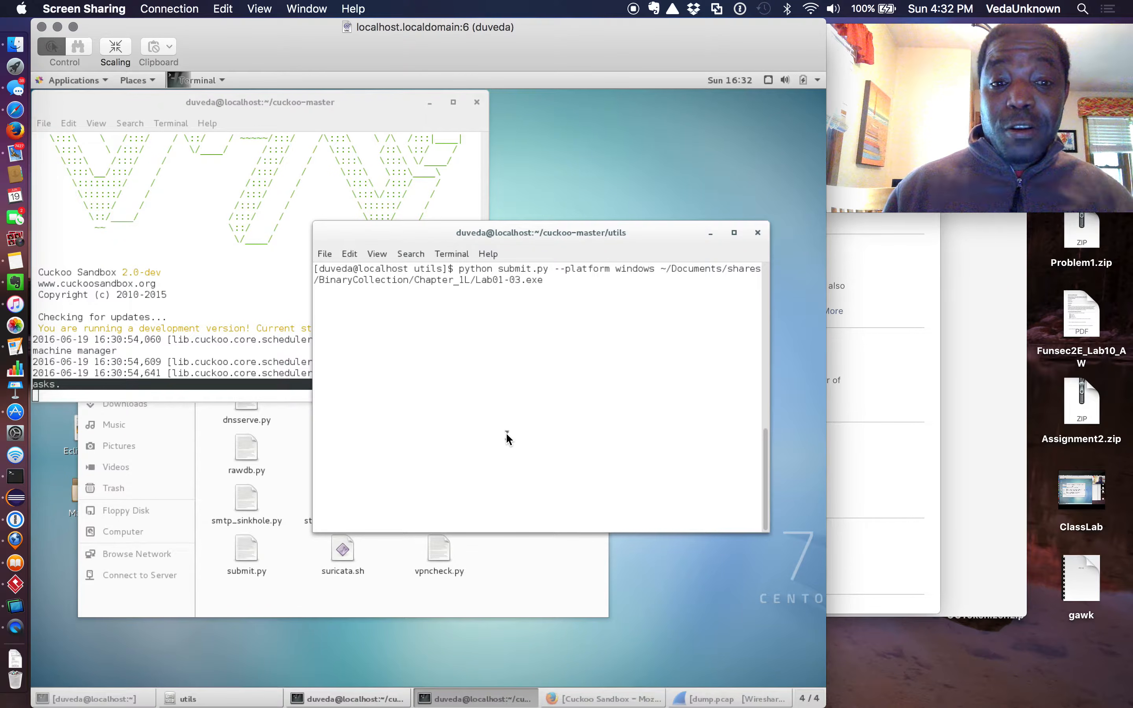
Browse the file manager to Documents/shares/BinaryCollection/Chapter_1L to view the available malware samples
{"action": "left_click", "coordinate": [499, 575]}
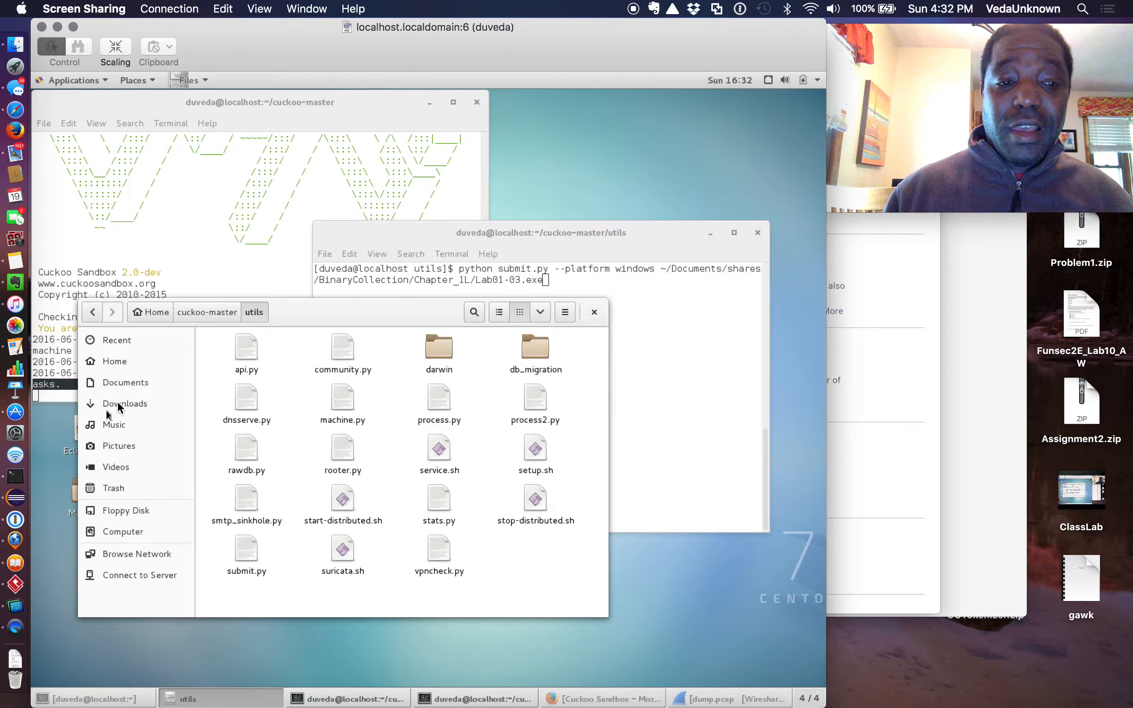
{"action": "left_click", "coordinate": [136, 384]}
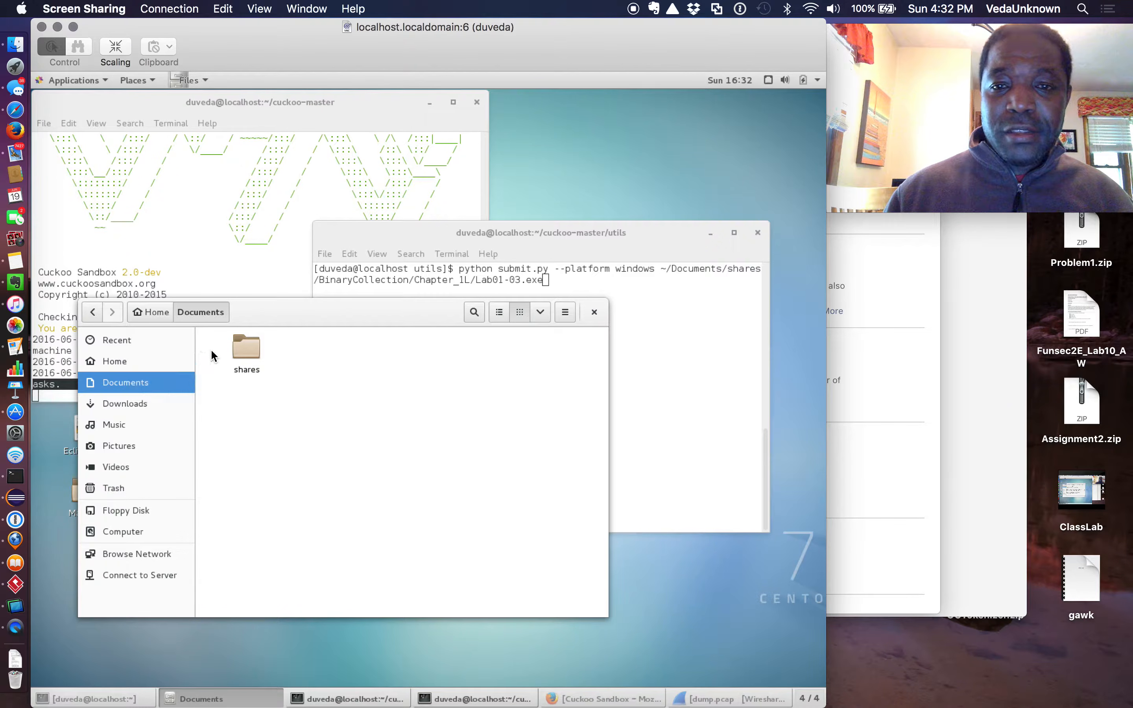
{"action": "double_click", "coordinate": [241, 352]}
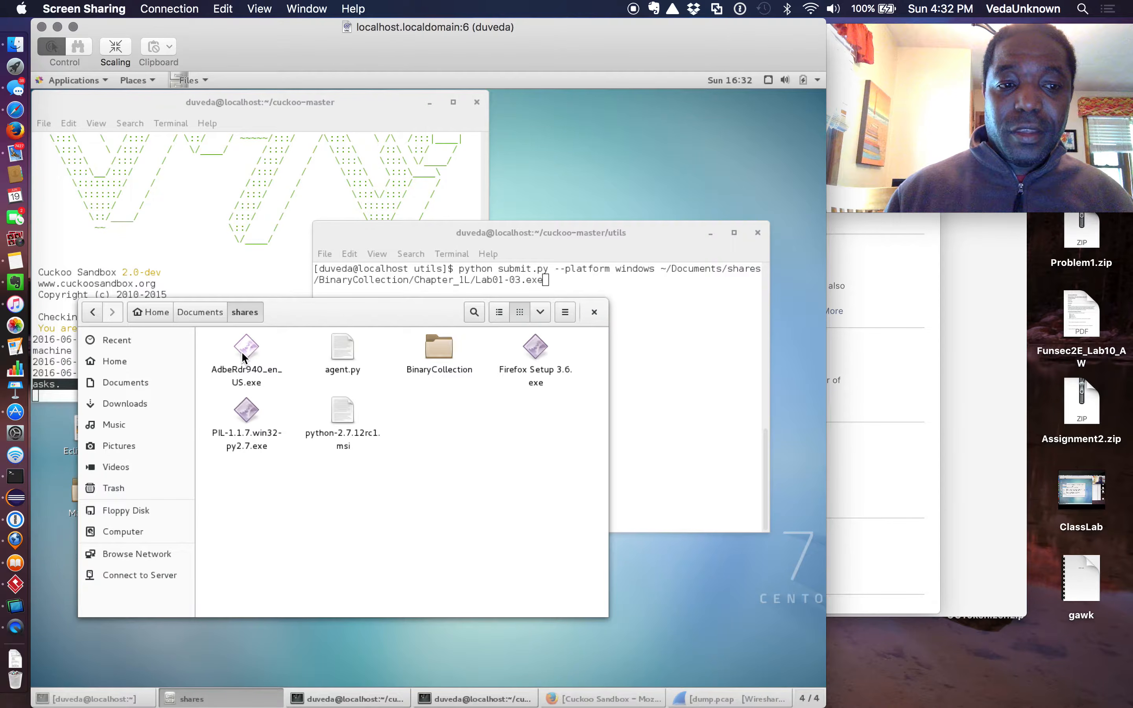
{"action": "double_click", "coordinate": [440, 353]}
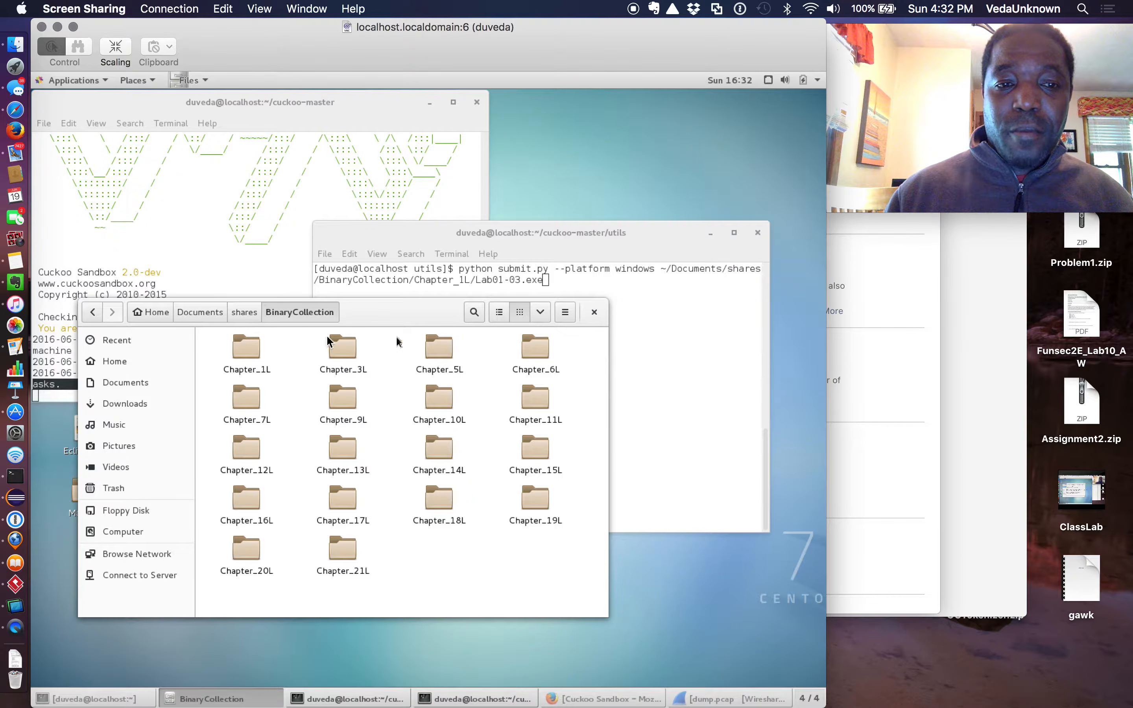
{"action": "double_click", "coordinate": [256, 357]}
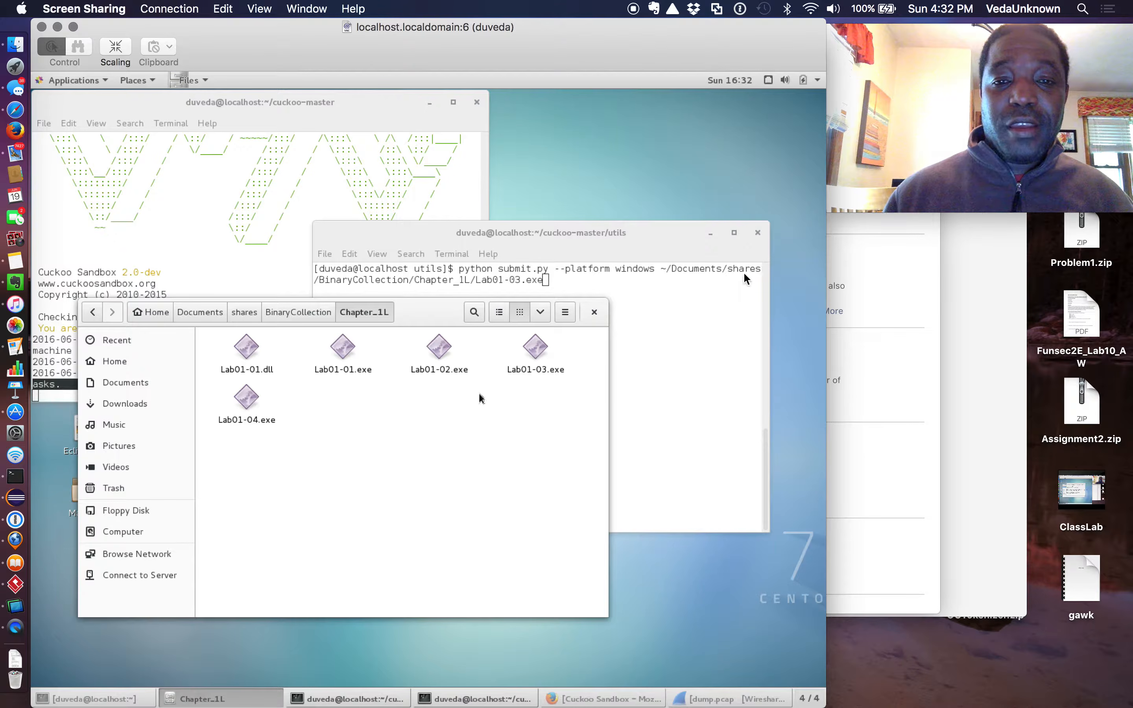
Change the sample in the pending submit.py command to Lab01-04.exe and highlight the sample's file path without running the command
{"action": "left_click", "coordinate": [638, 241]}
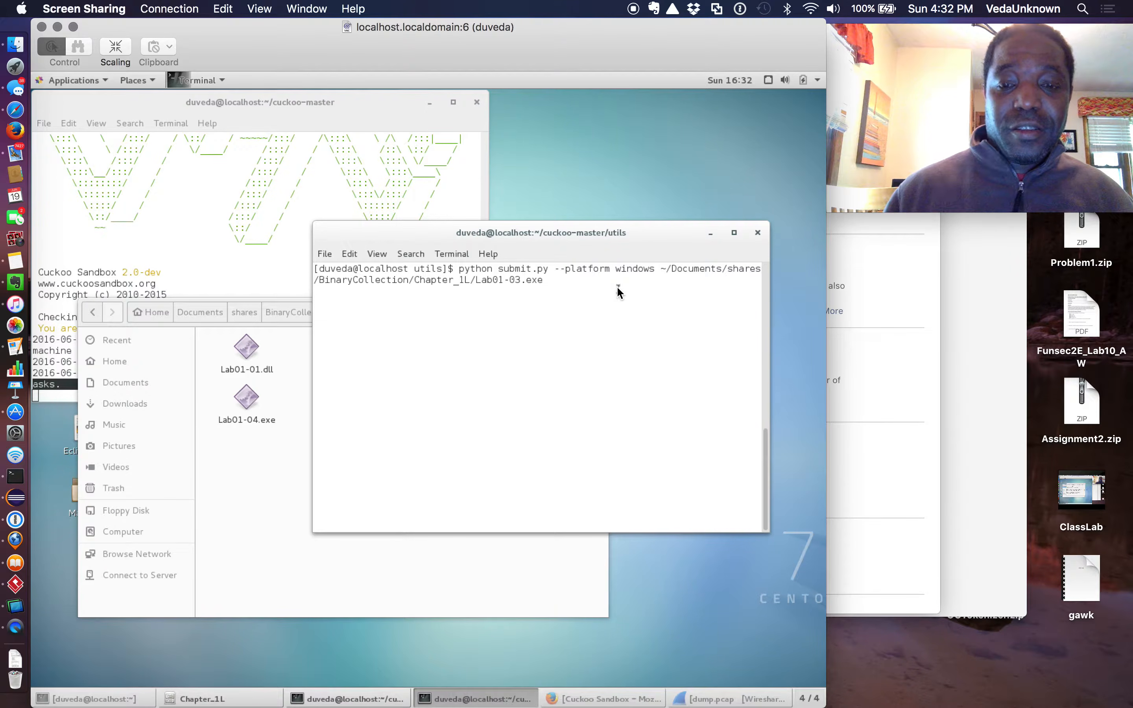
{"action": "key", "text": "Left"}
{"action": "key", "text": "Left"}
{"action": "key", "text": "Left"}
{"action": "key", "text": "Left"}
{"action": "key", "text": "Left"}
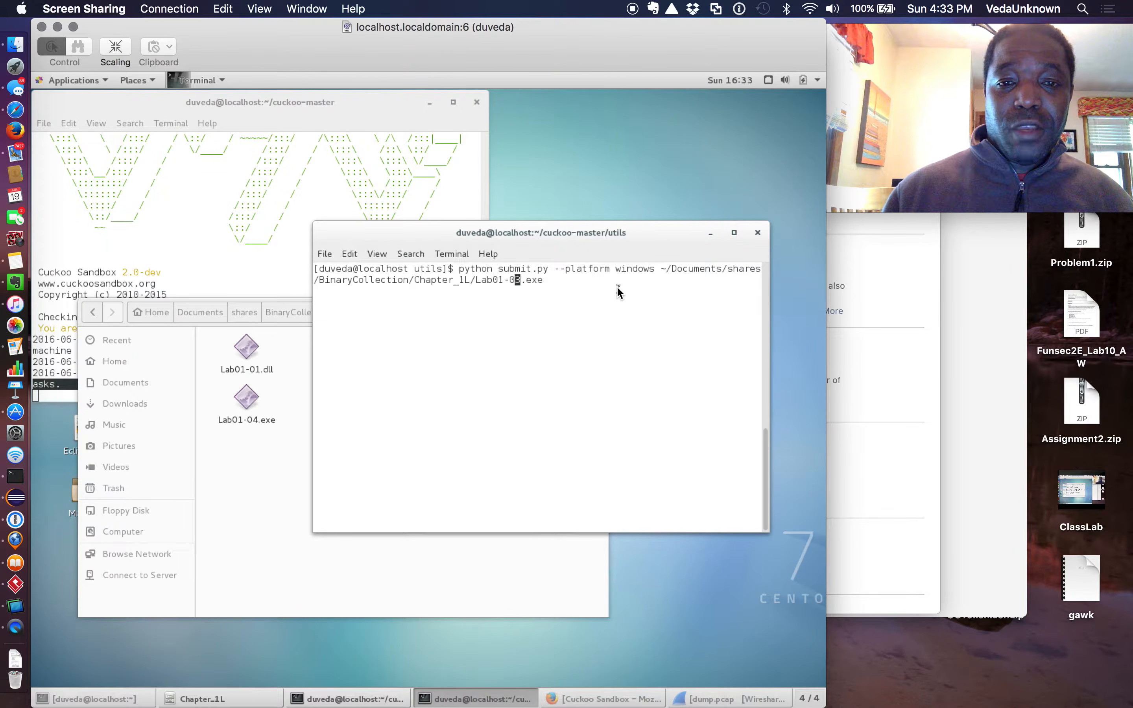
{"action": "key", "text": "Right"}
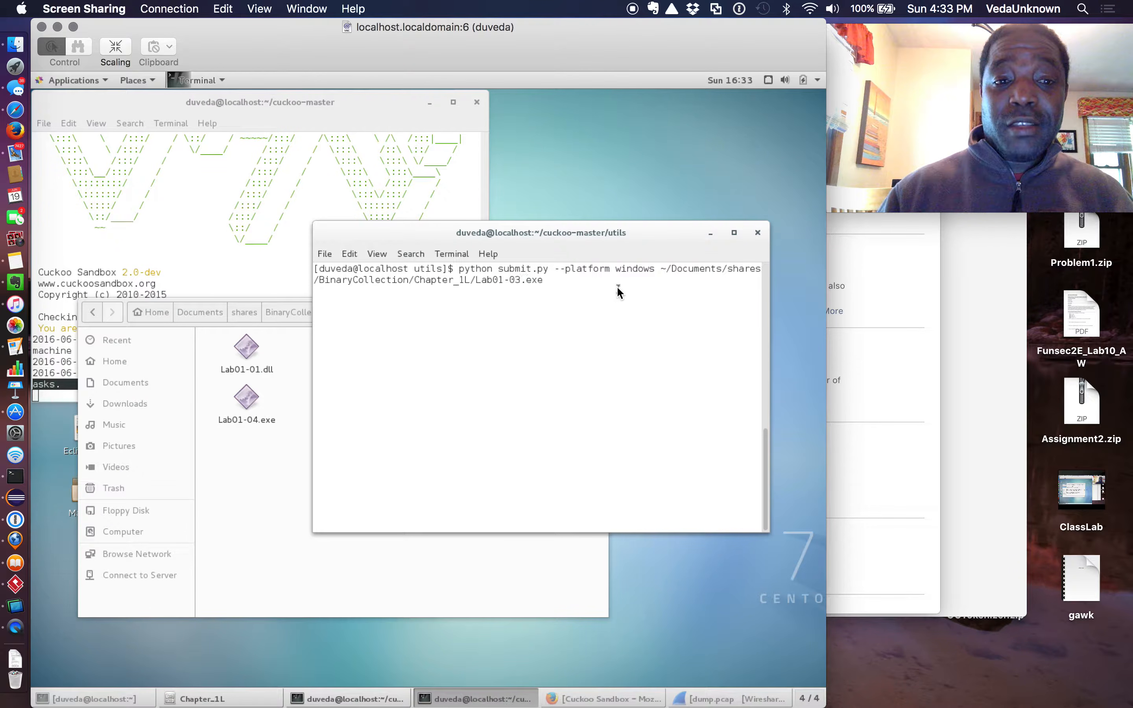
{"action": "key", "text": "BackSpace"}
{"action": "type", "text": "4"}
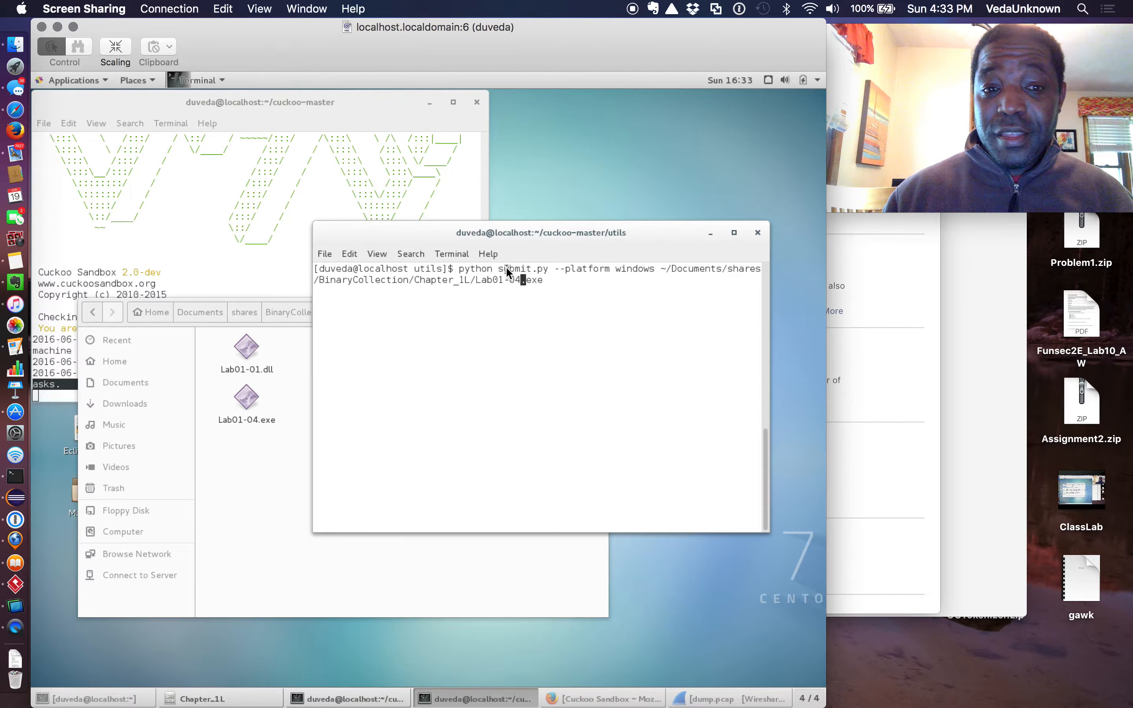
{"action": "left_click_drag", "start_coordinate": [499, 268], "coordinate": [688, 283]}
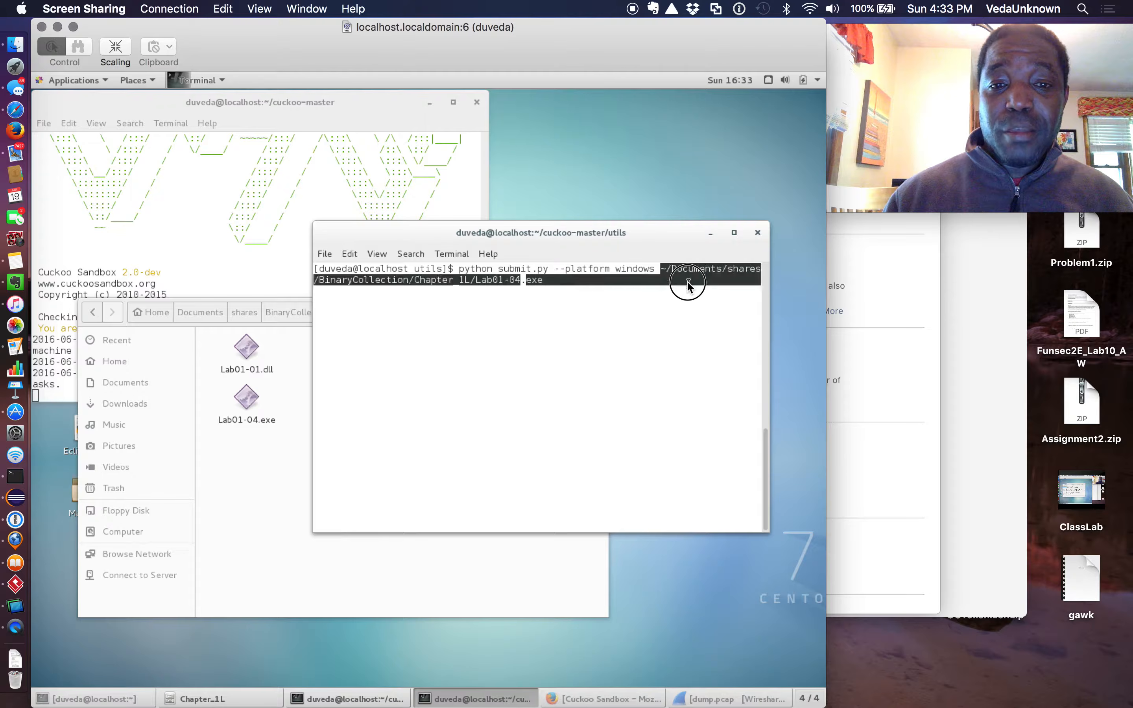
{"action": "left_click", "coordinate": [530, 310]}
Switch to Firefox, go to the VirusTotal home page and submit Lab01-04.exe from the Chapter_1L folder for scanning
{"action": "left_click", "coordinate": [256, 485]}
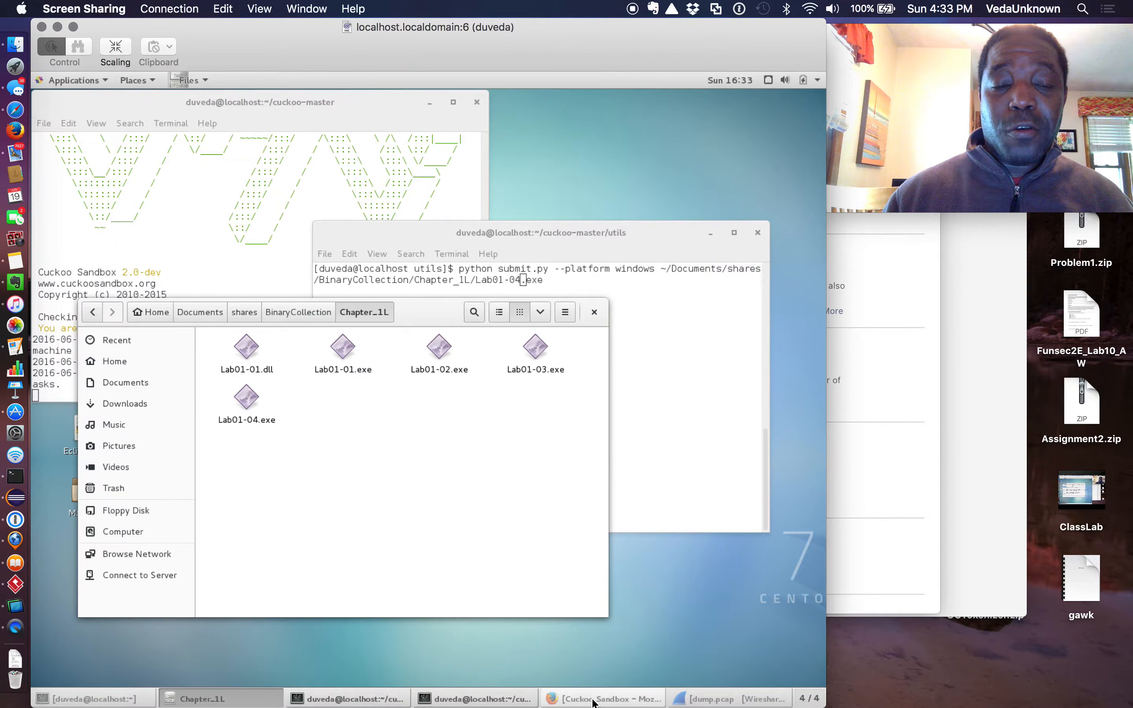
{"action": "left_click", "coordinate": [594, 700]}
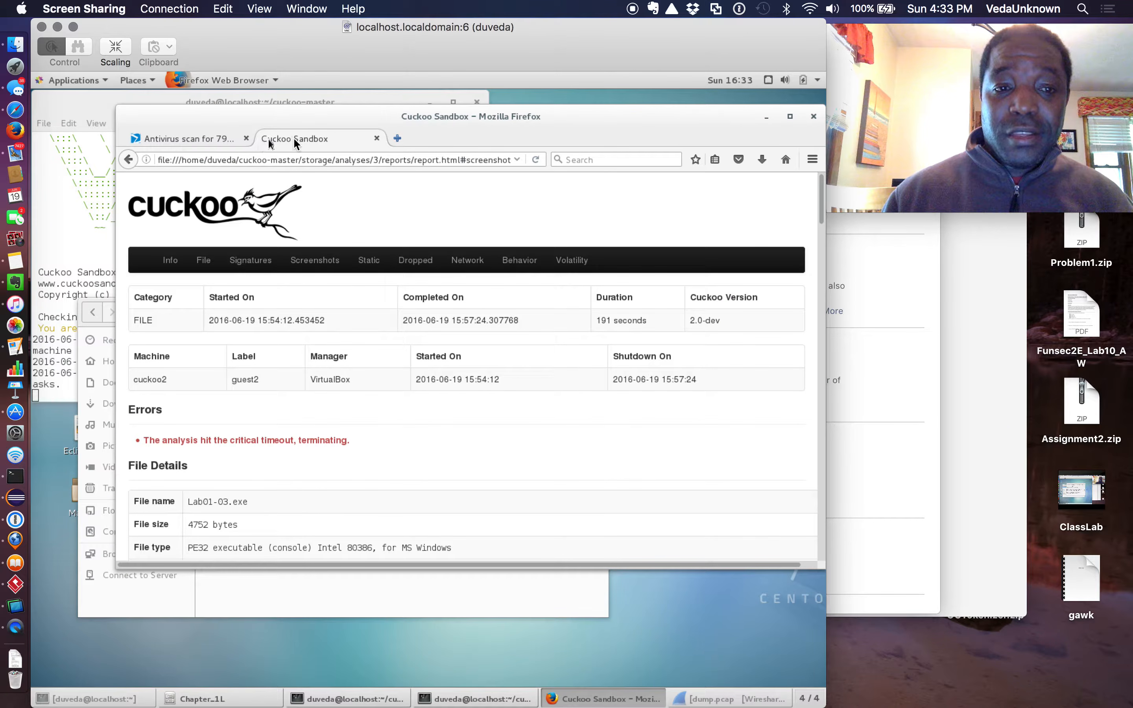
{"action": "left_click", "coordinate": [205, 136]}
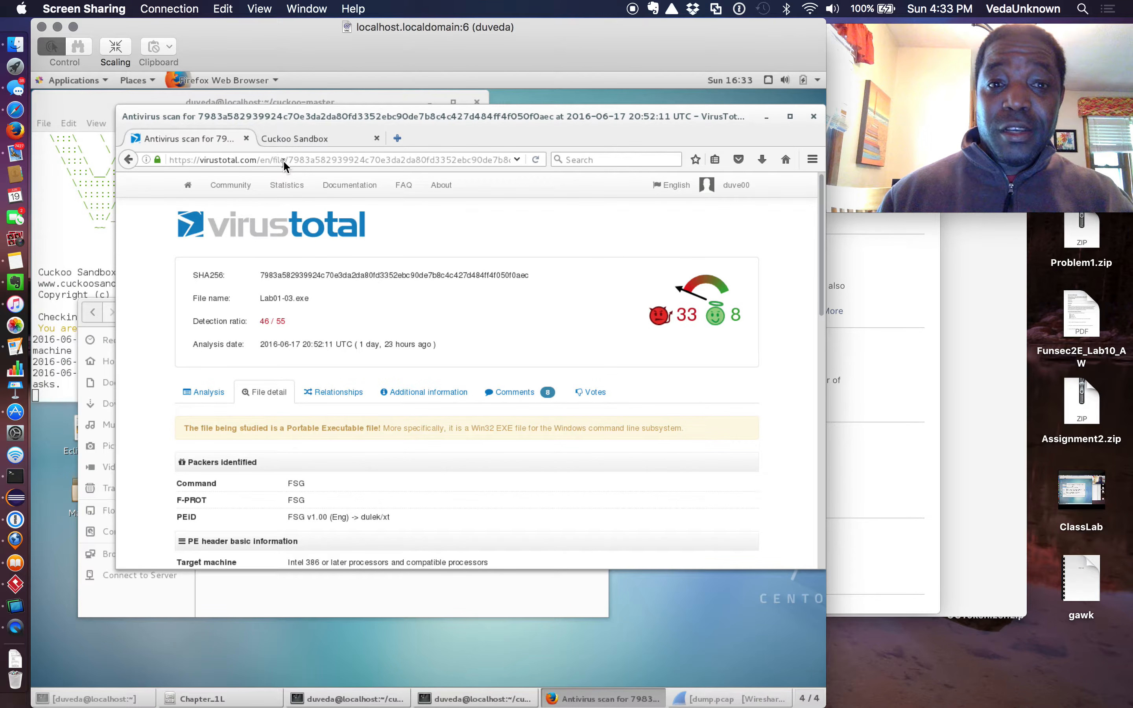
{"action": "left_click", "coordinate": [207, 221]}
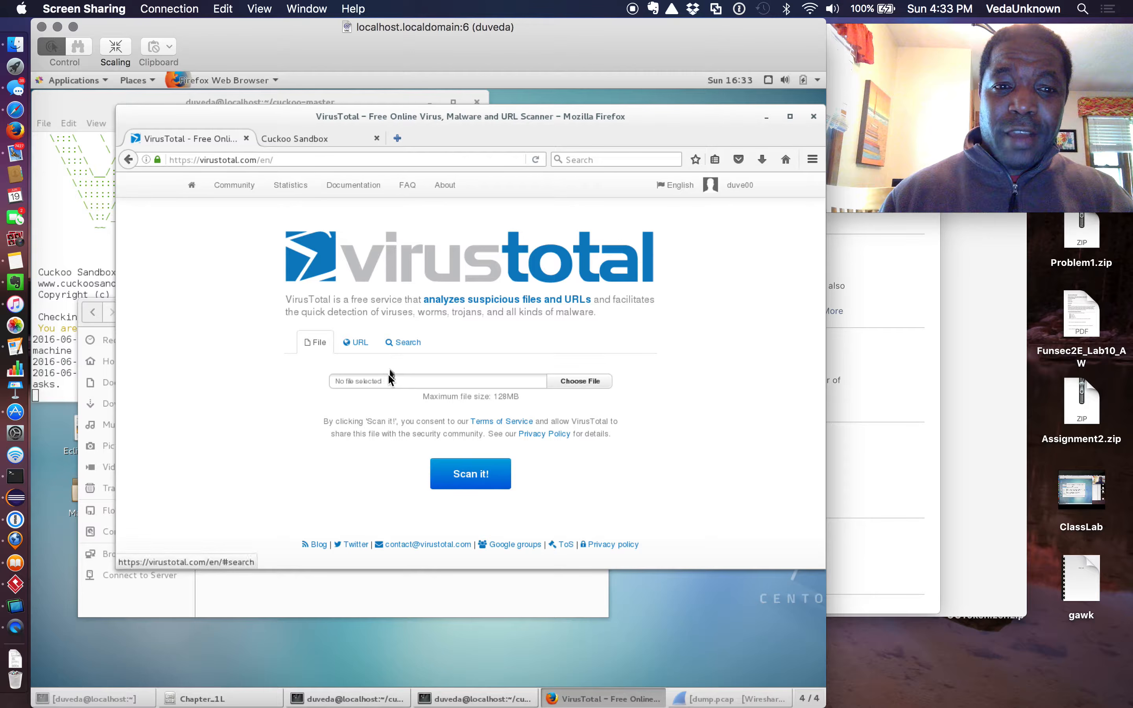
{"action": "left_click", "coordinate": [590, 379]}
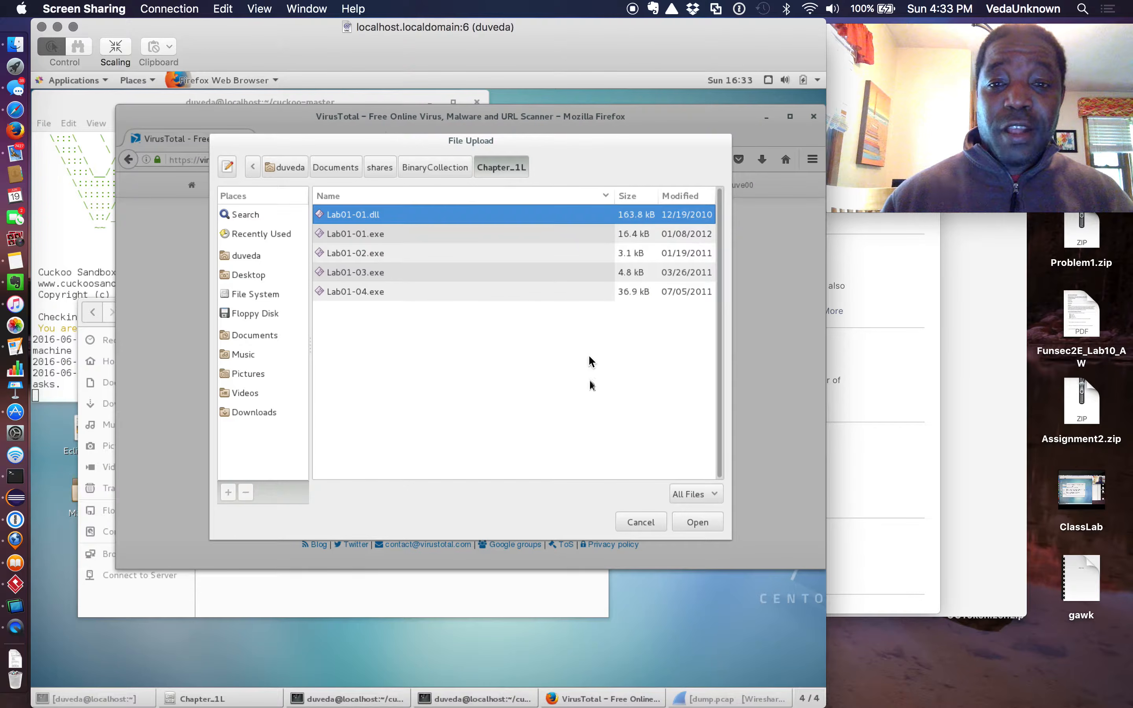
{"action": "left_click", "coordinate": [485, 290]}
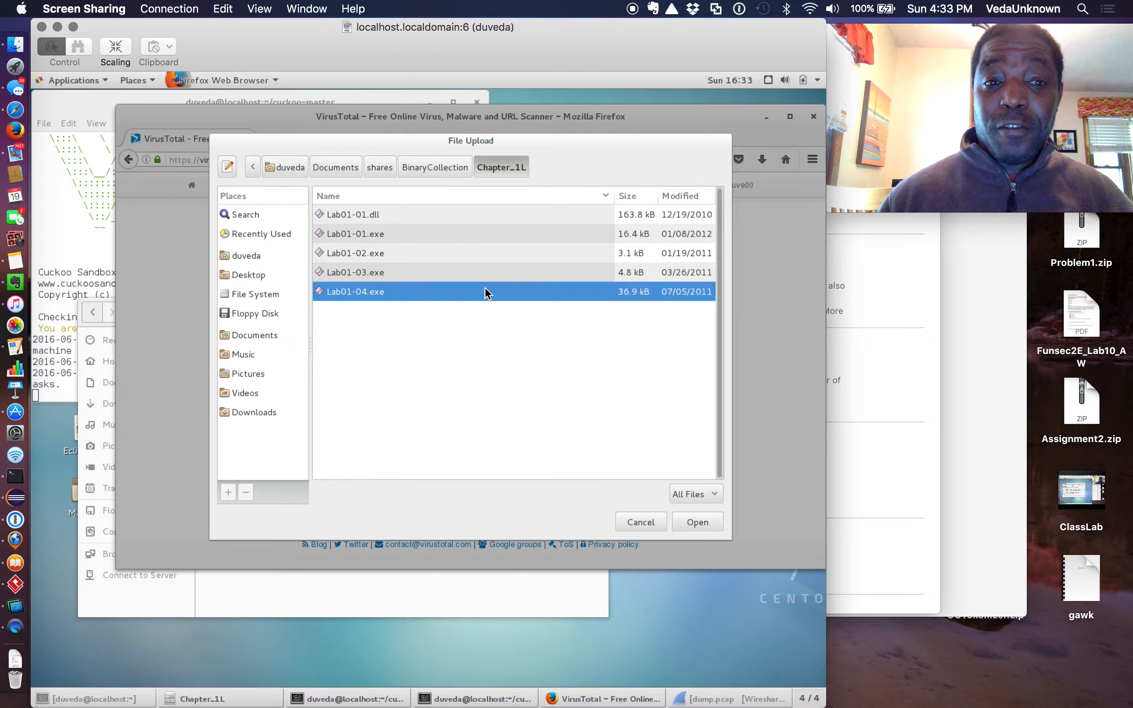
{"action": "left_click", "coordinate": [697, 522]}
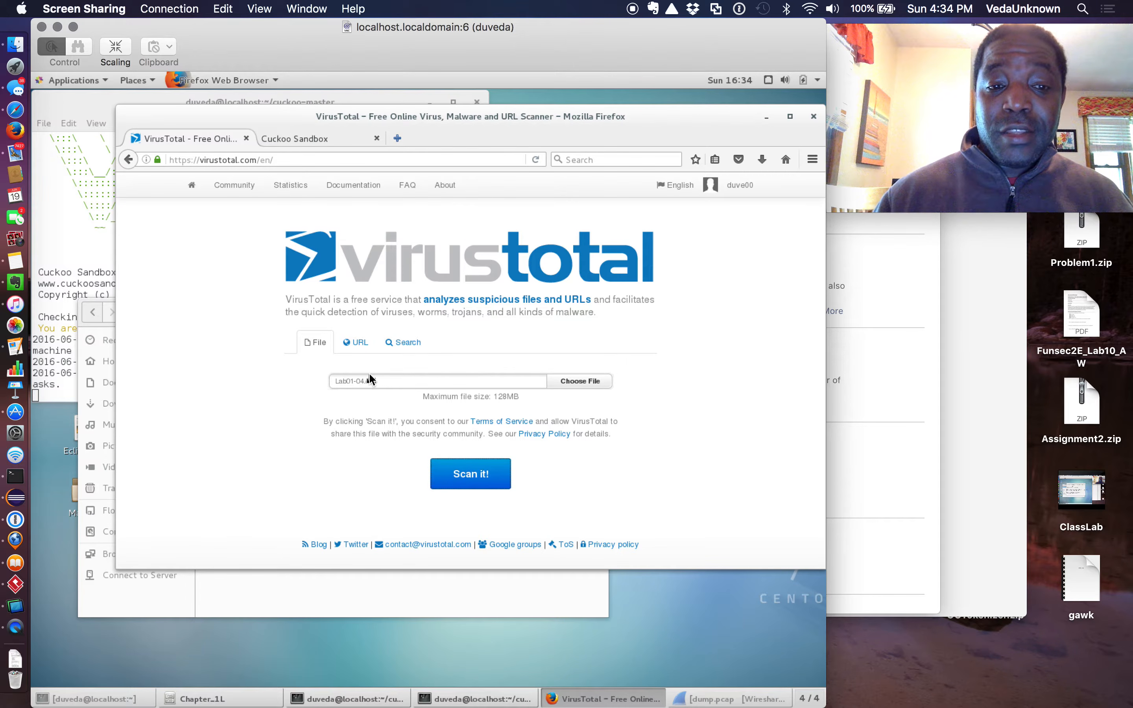
{"action": "left_click", "coordinate": [494, 488]}
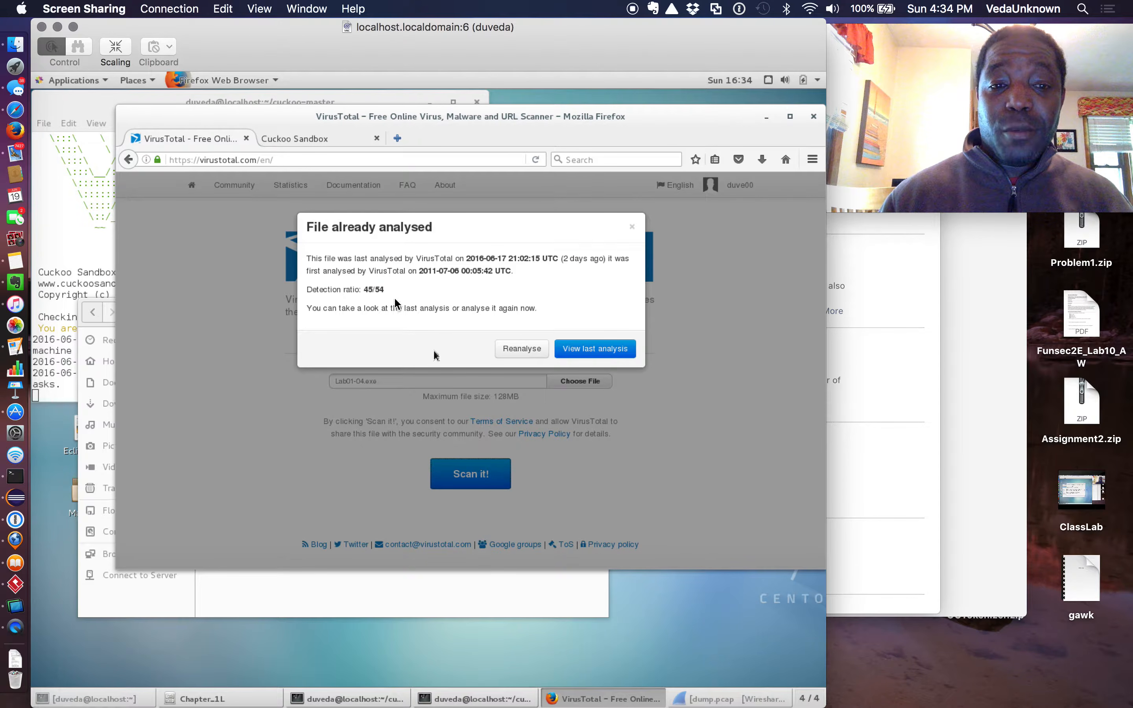
Highlight the detection ratio for the already analysed file and open its last analysis
{"action": "left_click_drag", "start_coordinate": [332, 289], "coordinate": [370, 289]}
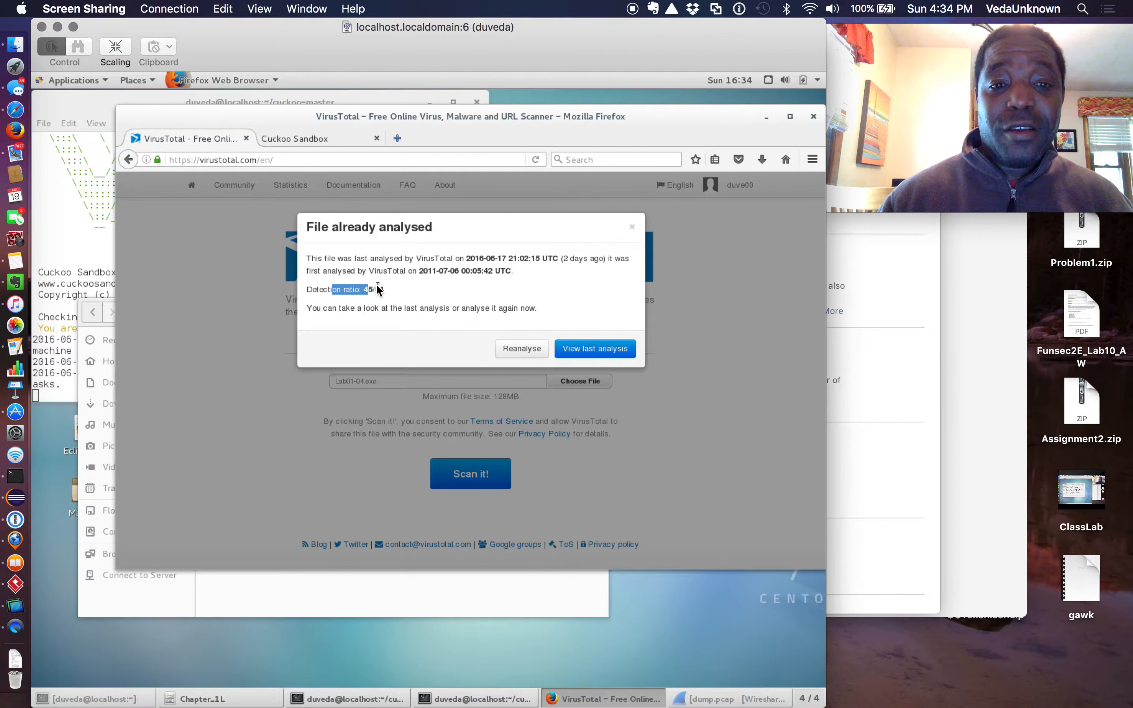
{"action": "left_click", "coordinate": [378, 291]}
{"action": "left_click_drag", "start_coordinate": [379, 290], "coordinate": [304, 291]}
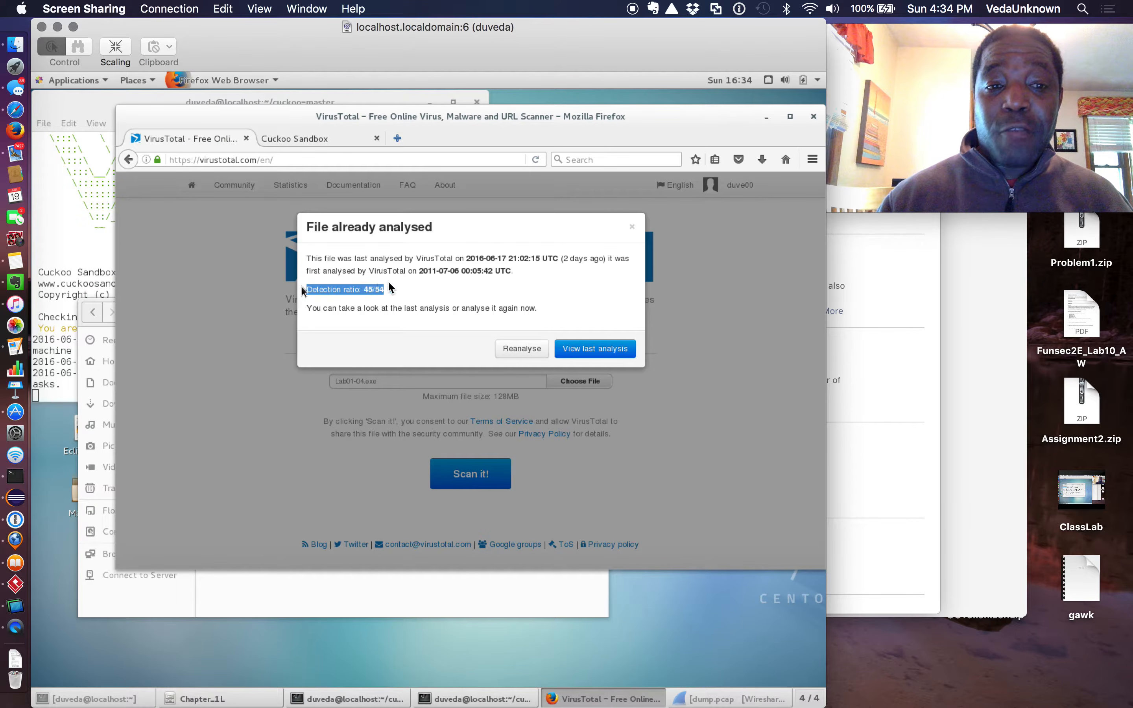
{"action": "left_click", "coordinate": [587, 351]}
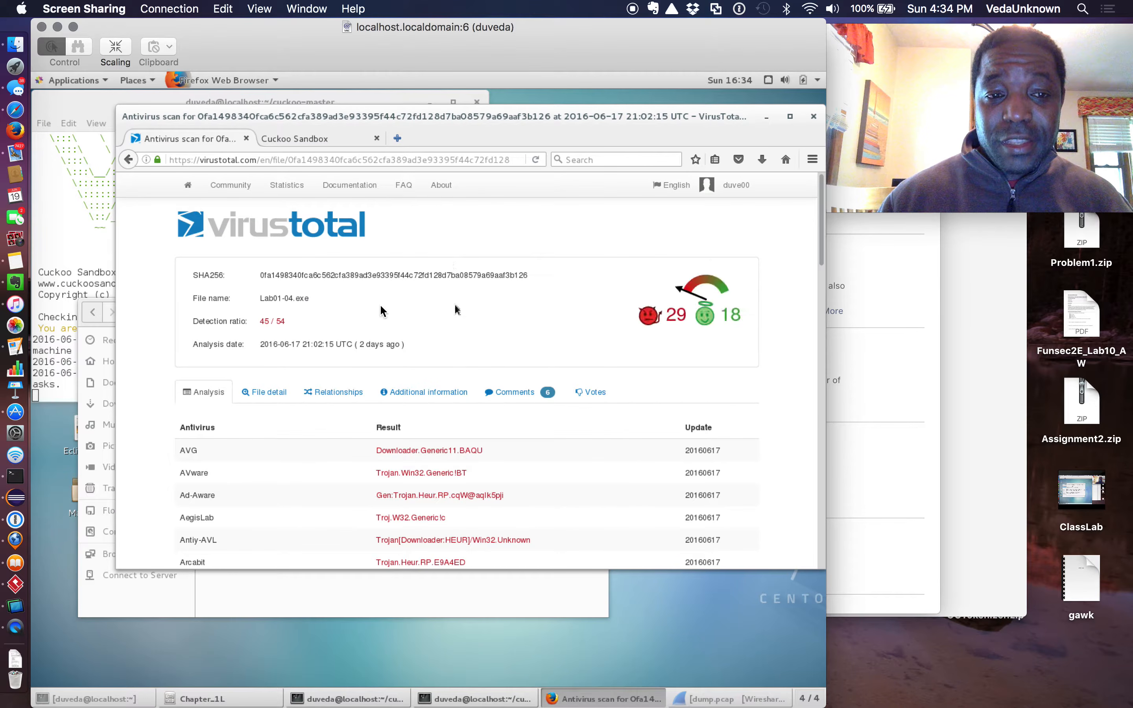
Examine the report's analysis date by highlighting it and compare it with today's date on the Mac's clock
{"action": "left_click_drag", "start_coordinate": [284, 343], "coordinate": [348, 343]}
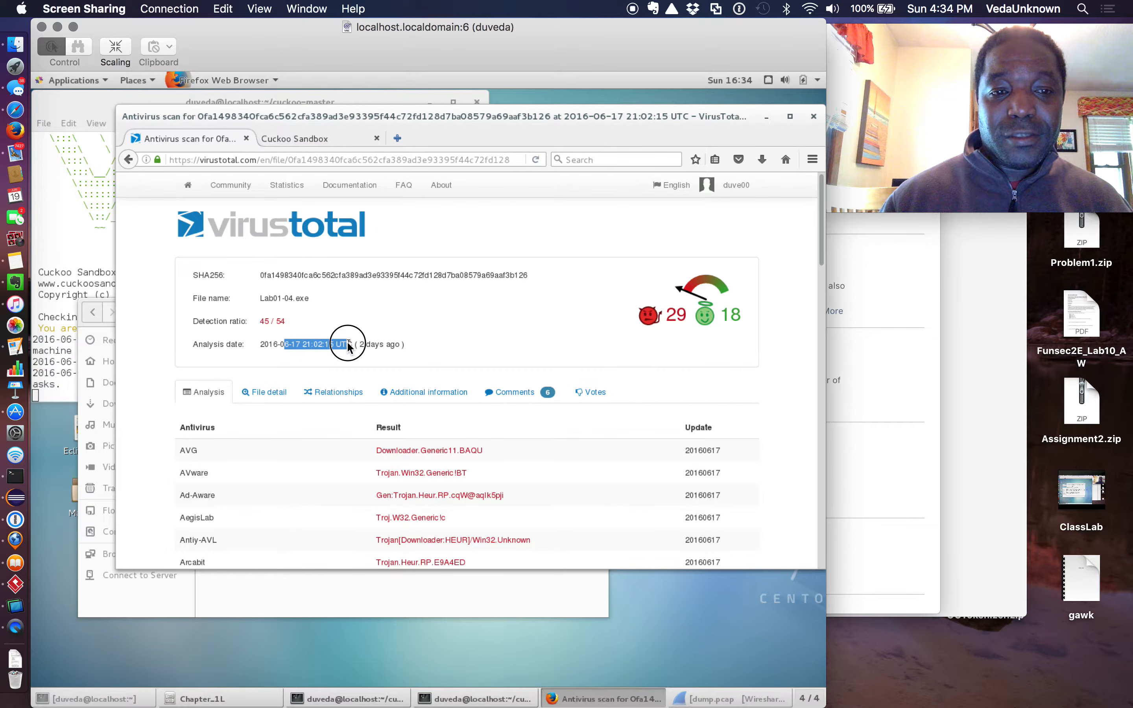
{"action": "left_click", "coordinate": [300, 346]}
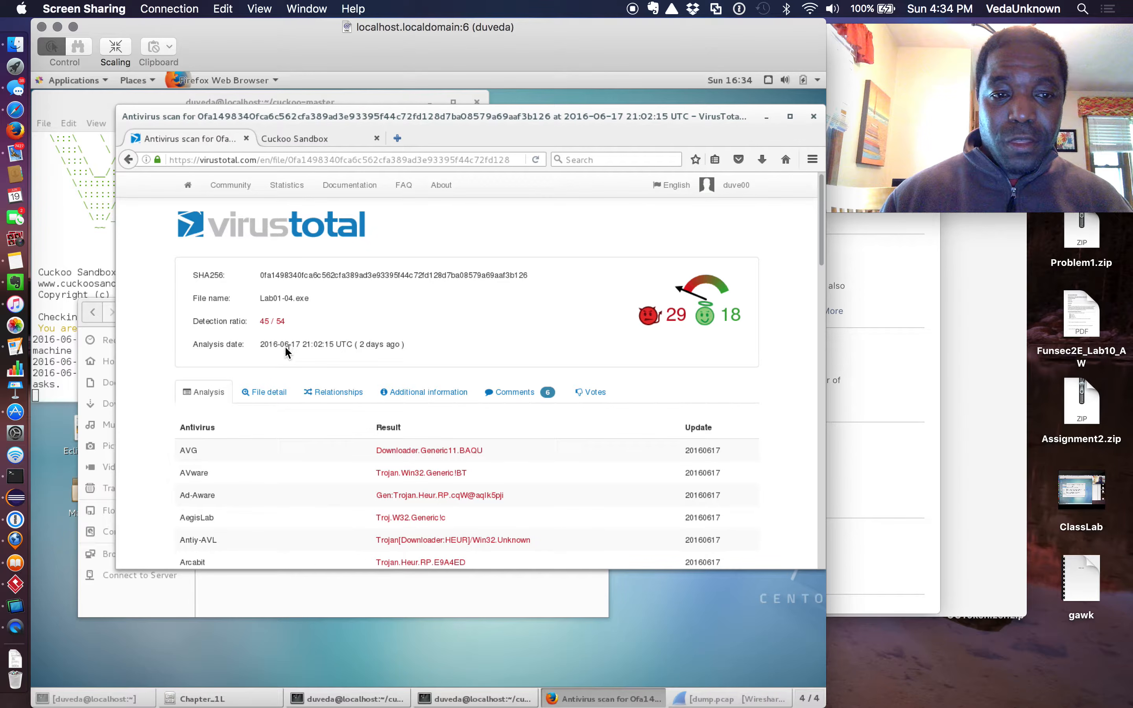
{"action": "left_click_drag", "start_coordinate": [301, 344], "coordinate": [286, 346]}
{"action": "left_click", "coordinate": [946, 10]}
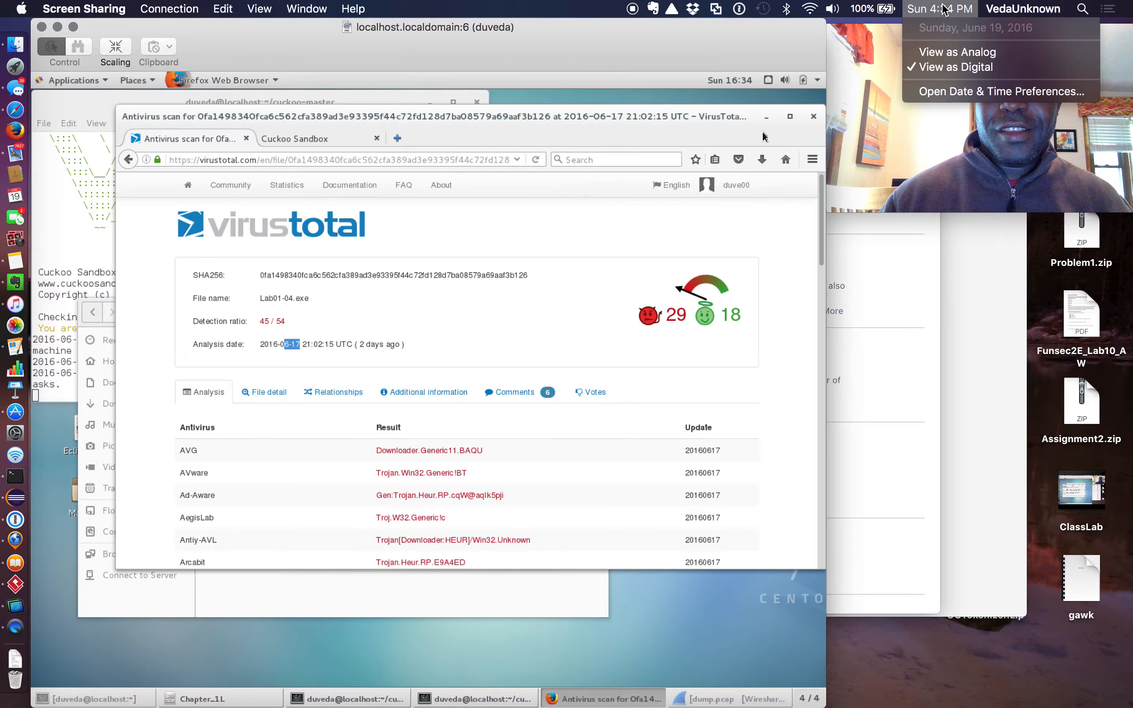
{"action": "left_click", "coordinate": [941, 9]}
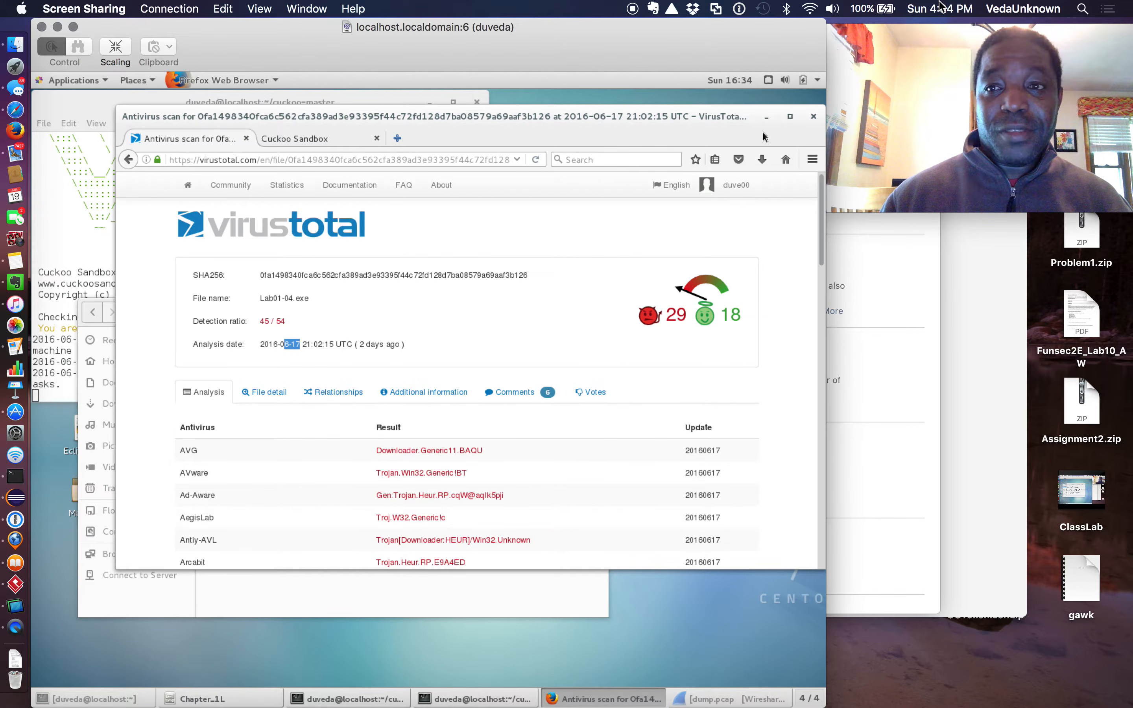
{"action": "left_click_drag", "start_coordinate": [262, 350], "coordinate": [419, 352]}
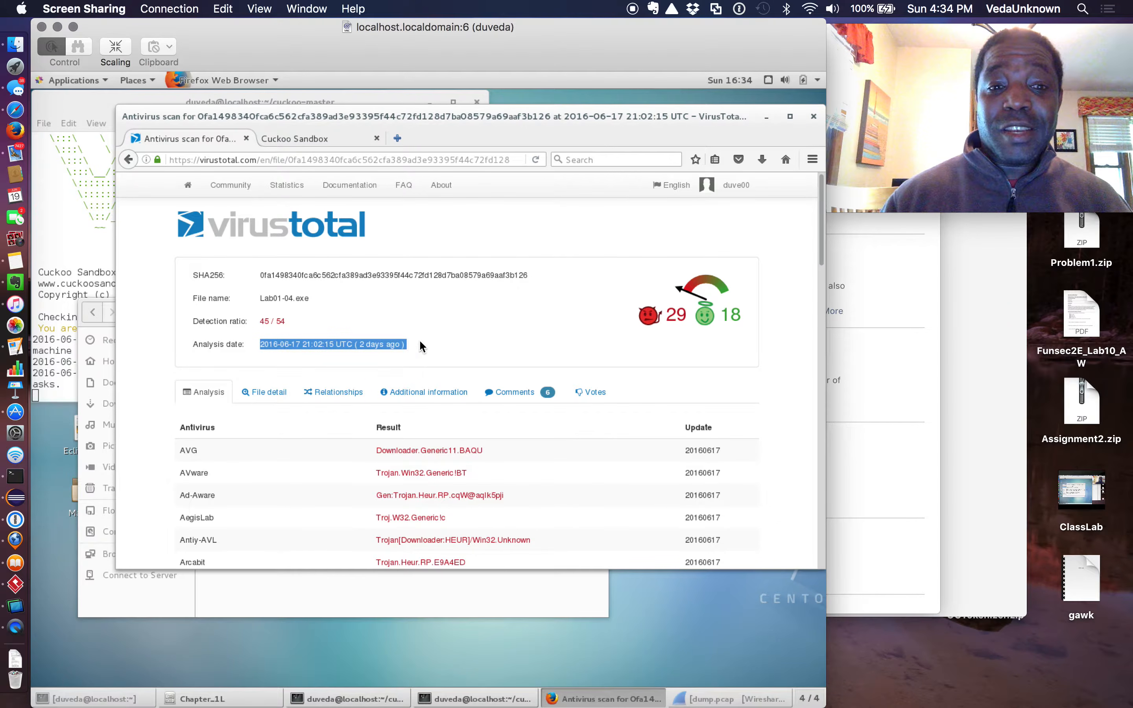
{"action": "left_click", "coordinate": [415, 349]}
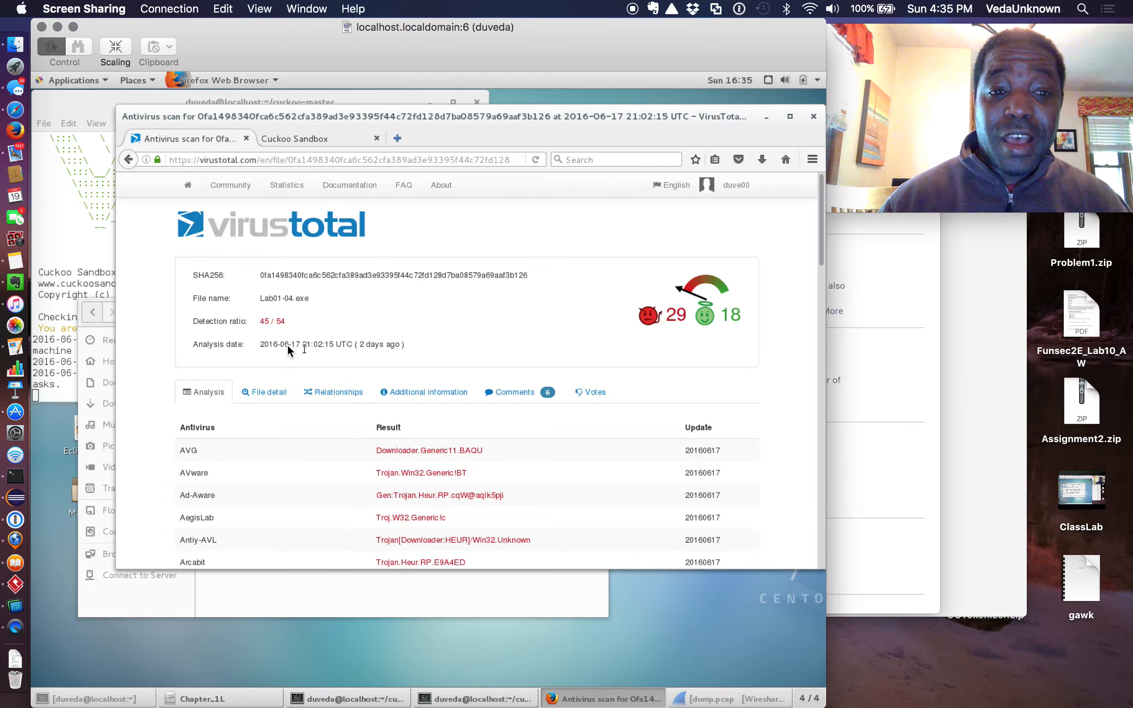
Review the full list of antivirus results for Lab01-04.exe, including the engines without a detection, and return to the report summary
{"action": "scroll", "coordinate": [404, 333], "scroll_direction": "down", "scroll_amount": 1}
{"action": "scroll", "coordinate": [404, 333], "scroll_direction": "down", "scroll_amount": 10}
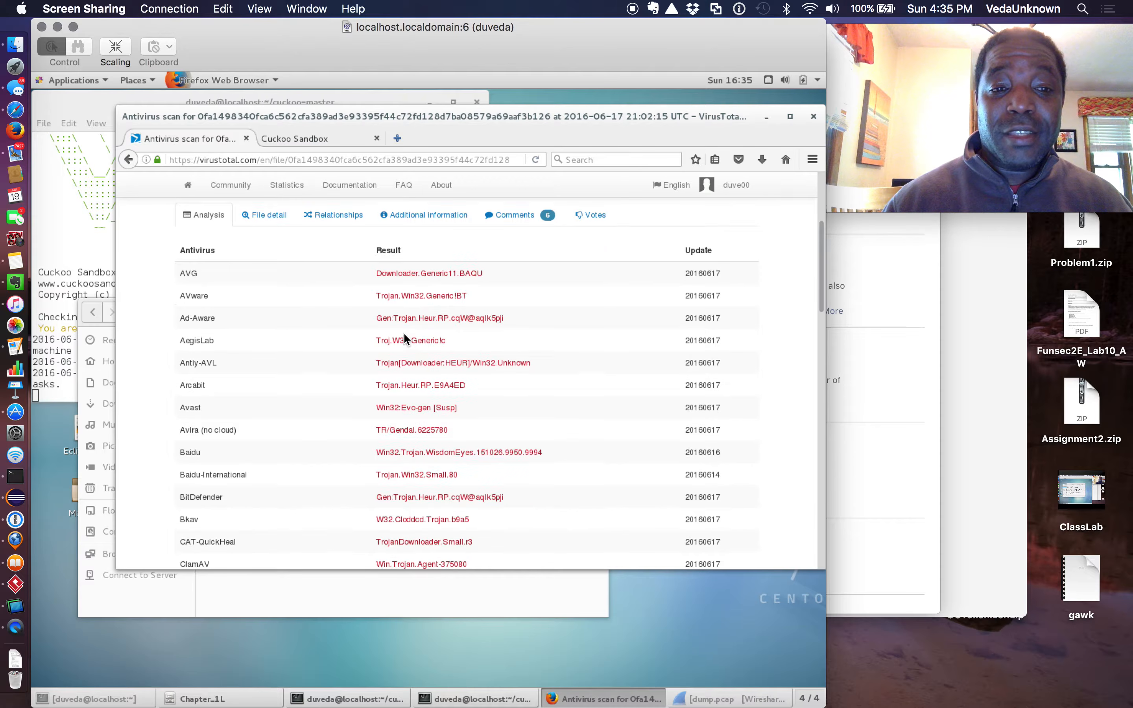
{"action": "scroll", "coordinate": [404, 333], "scroll_direction": "down", "scroll_amount": 20}
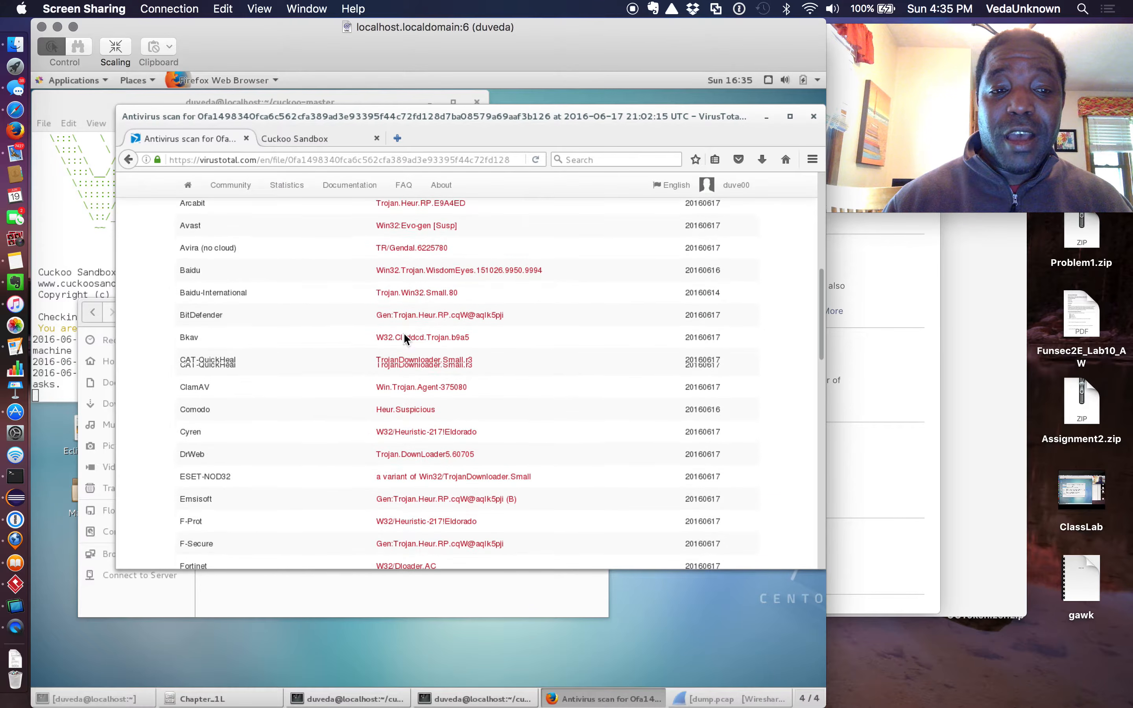
{"action": "scroll", "coordinate": [404, 339], "scroll_direction": "down", "scroll_amount": 1}
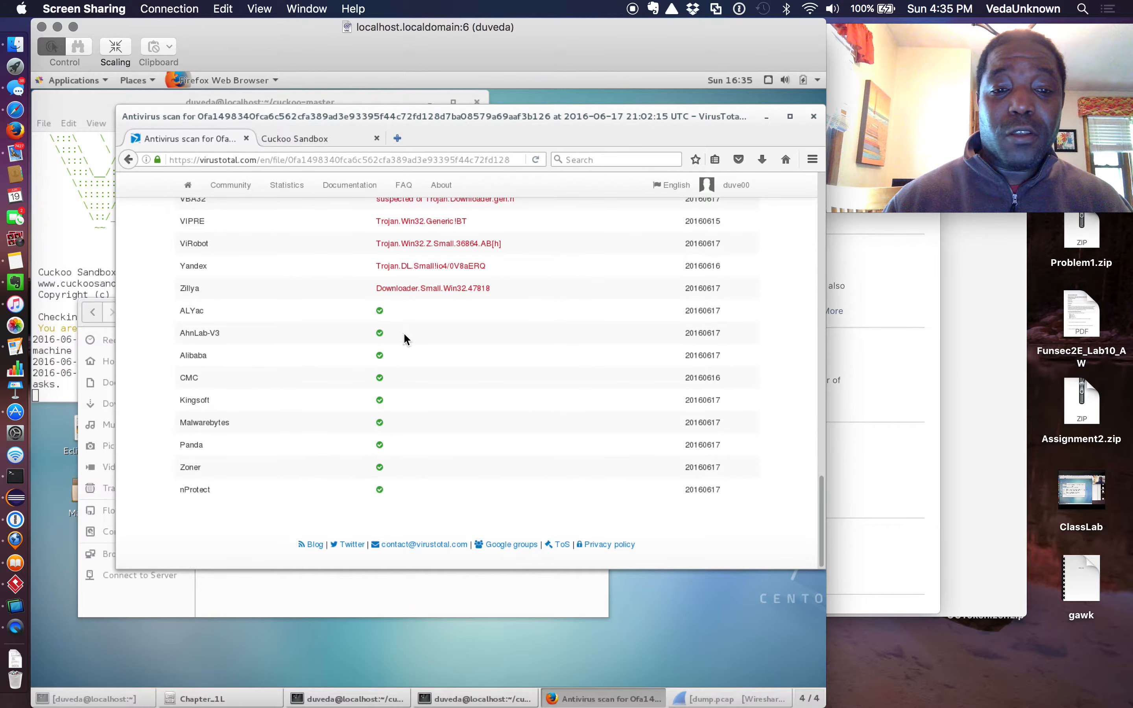
{"action": "scroll", "coordinate": [405, 335], "scroll_direction": "up", "scroll_amount": 2}
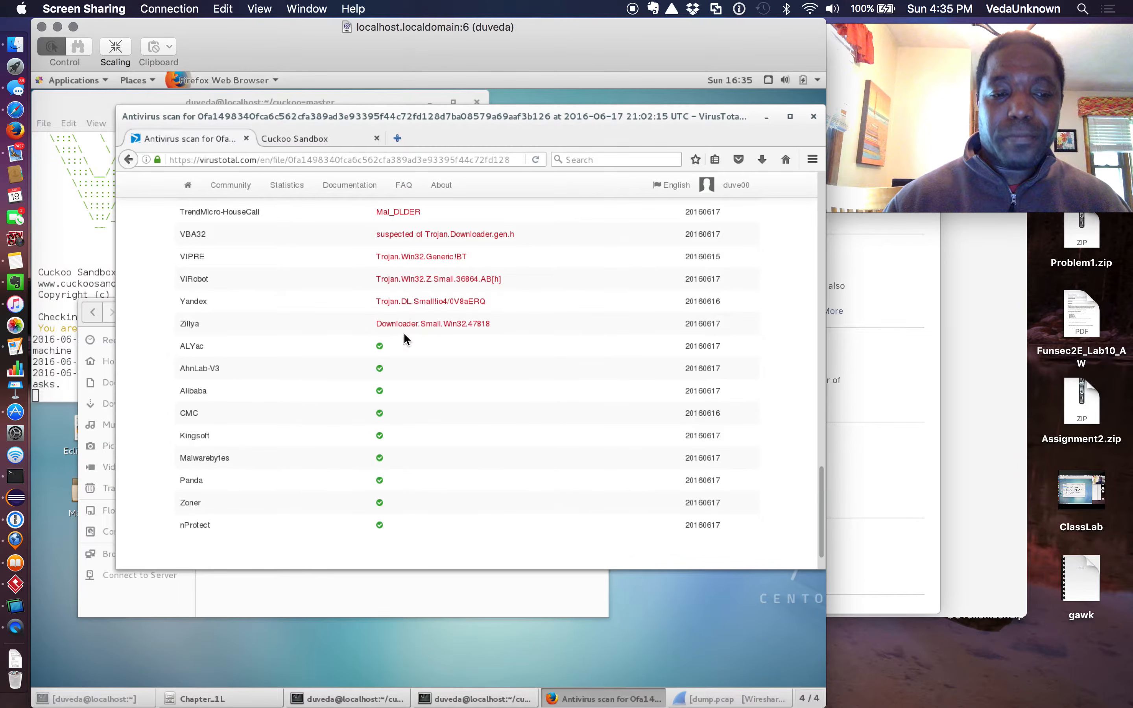
{"action": "scroll", "coordinate": [403, 333], "scroll_direction": "up", "scroll_amount": 16}
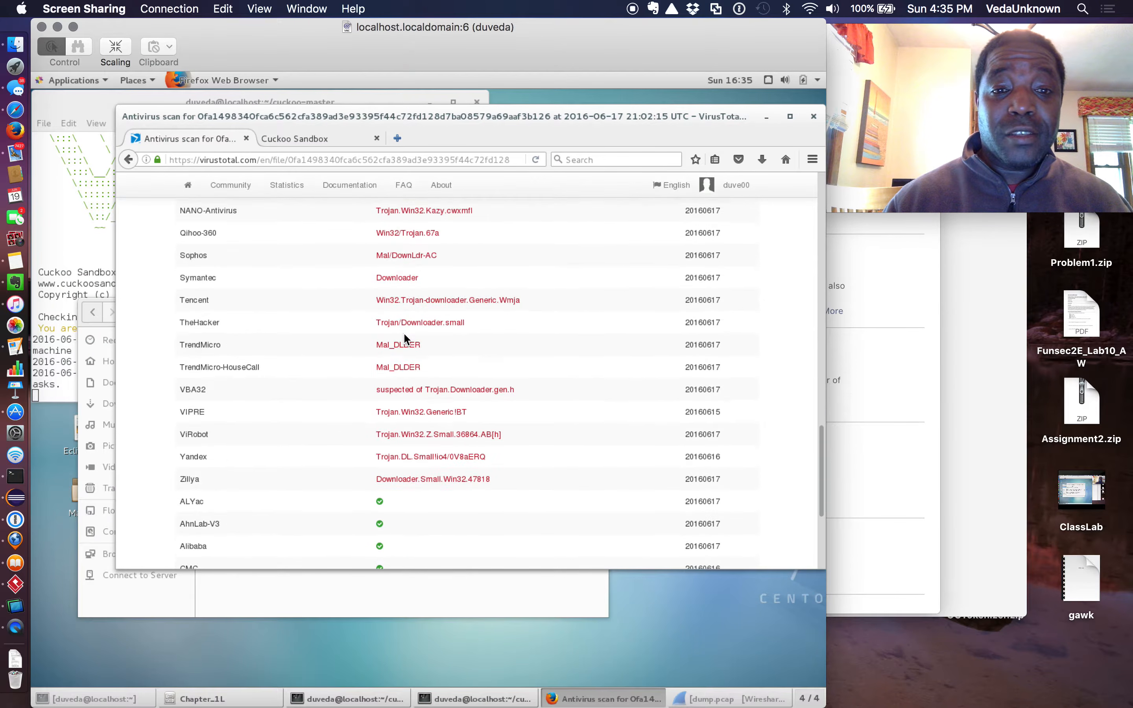
{"action": "scroll", "coordinate": [404, 333], "scroll_direction": "up", "scroll_amount": 20}
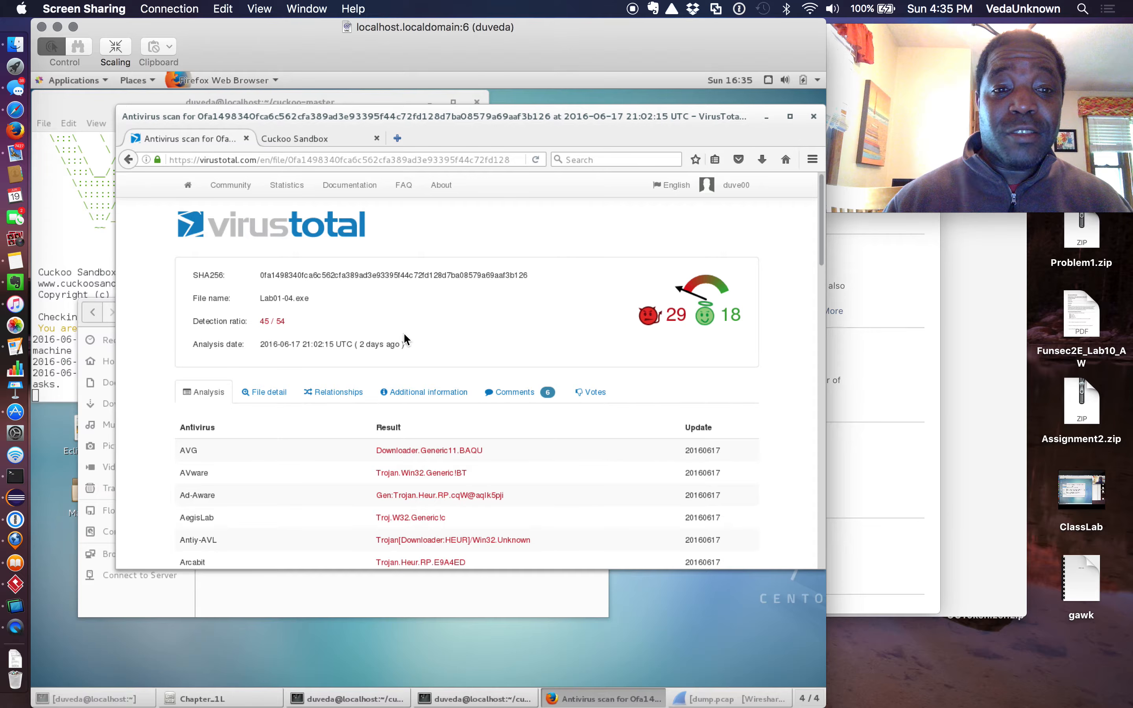
Open the file details of the Lab01-04.exe VirusTotal report and highlight the packer identified by PEiD
{"action": "left_click", "coordinate": [264, 392]}
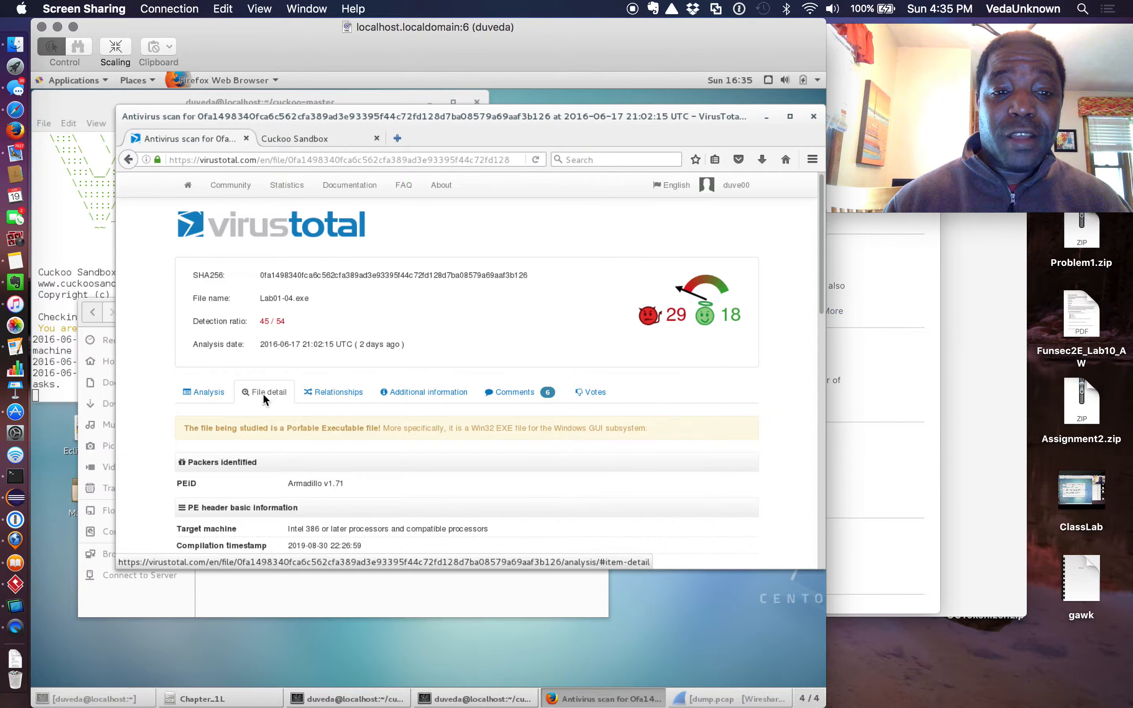
{"action": "scroll", "coordinate": [311, 467], "scroll_direction": "down", "scroll_amount": 8}
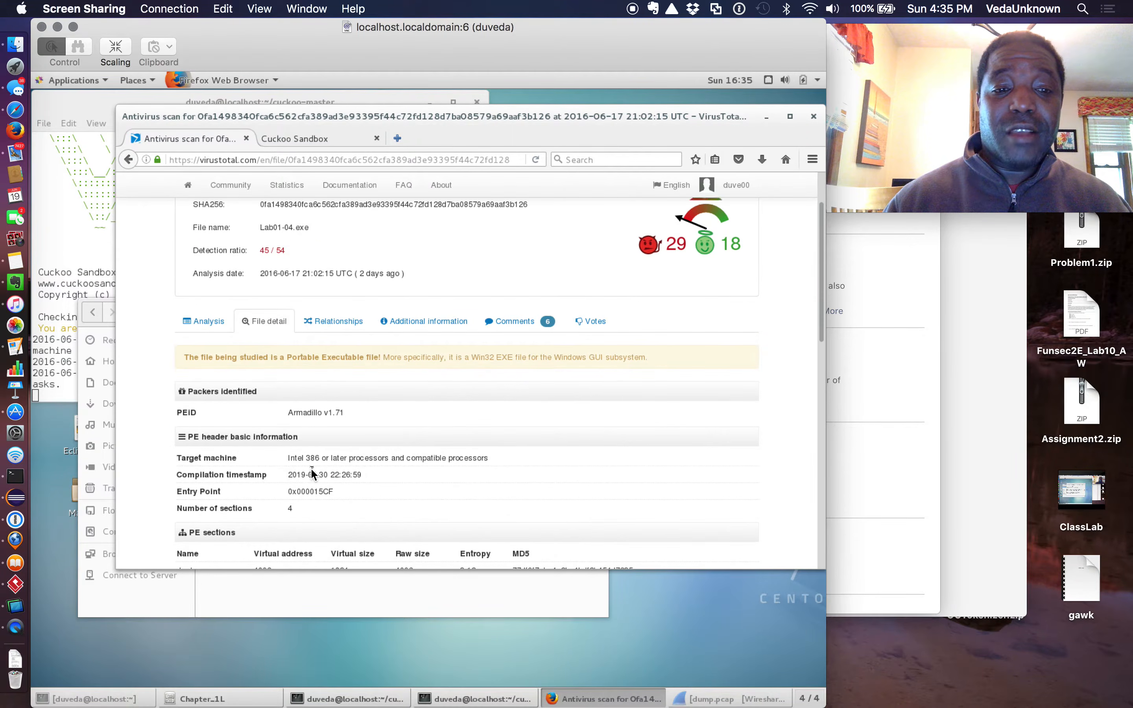
{"action": "left_click_drag", "start_coordinate": [287, 306], "coordinate": [337, 305]}
{"action": "scroll", "coordinate": [337, 305], "scroll_direction": "up", "scroll_amount": 3}
{"action": "scroll", "coordinate": [337, 305], "scroll_direction": "up", "scroll_amount": 2}
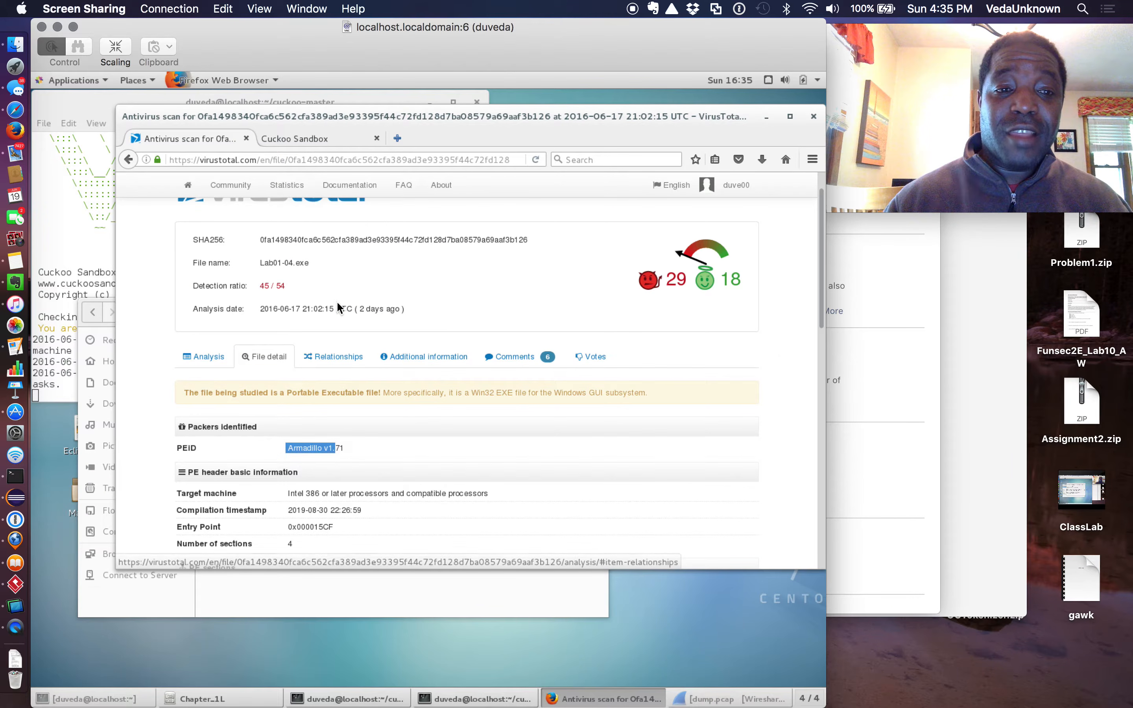
Examine the PE header information, highlighting the target machine, and read on through the PE sections and imports
{"action": "scroll", "coordinate": [336, 301], "scroll_direction": "down", "scroll_amount": 3}
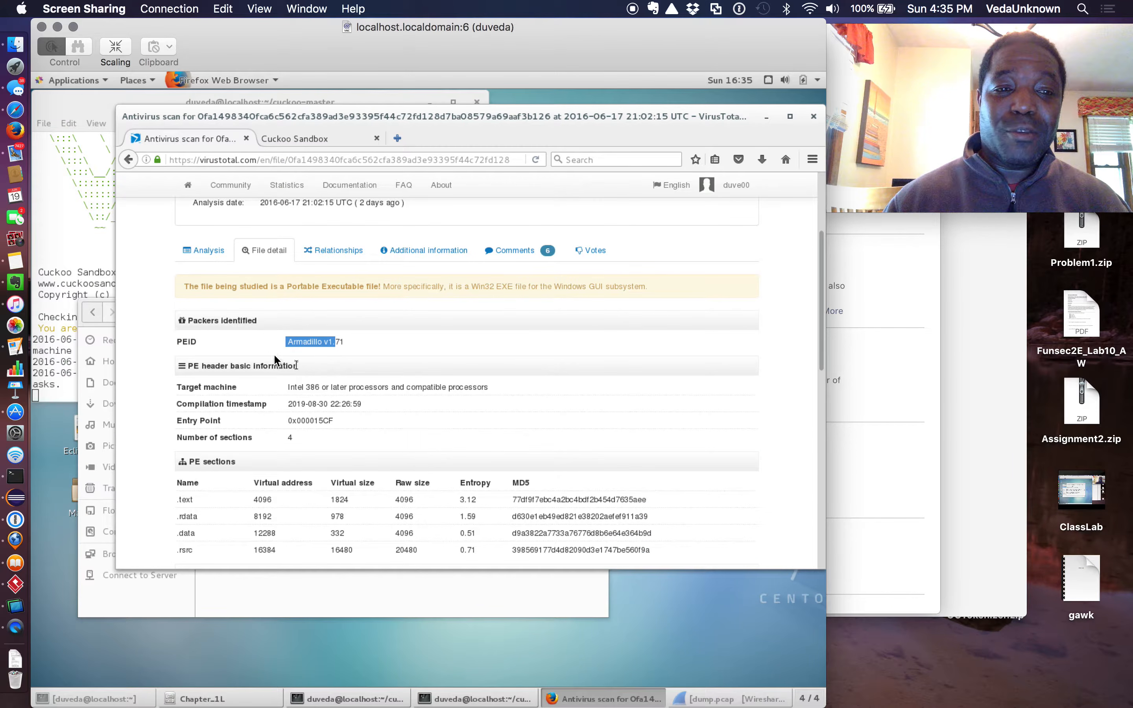
{"action": "scroll", "coordinate": [259, 360], "scroll_direction": "down", "scroll_amount": 3}
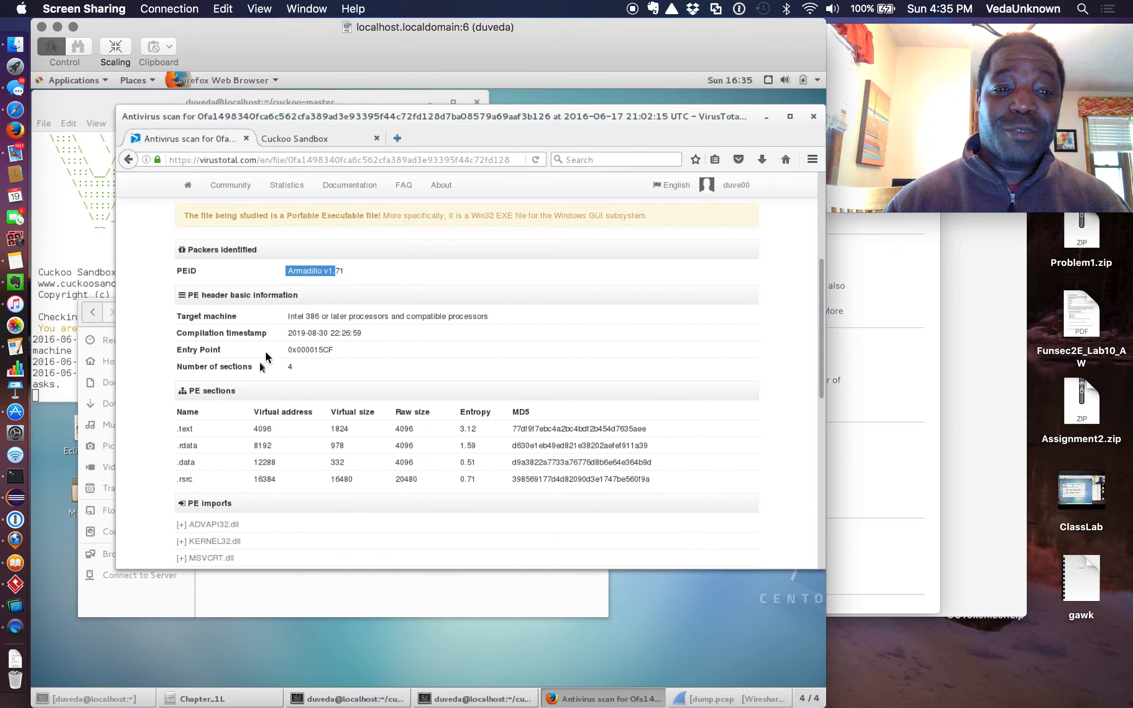
{"action": "left_click_drag", "start_coordinate": [293, 315], "coordinate": [415, 317]}
{"action": "scroll", "coordinate": [370, 349], "scroll_direction": "down", "scroll_amount": 3}
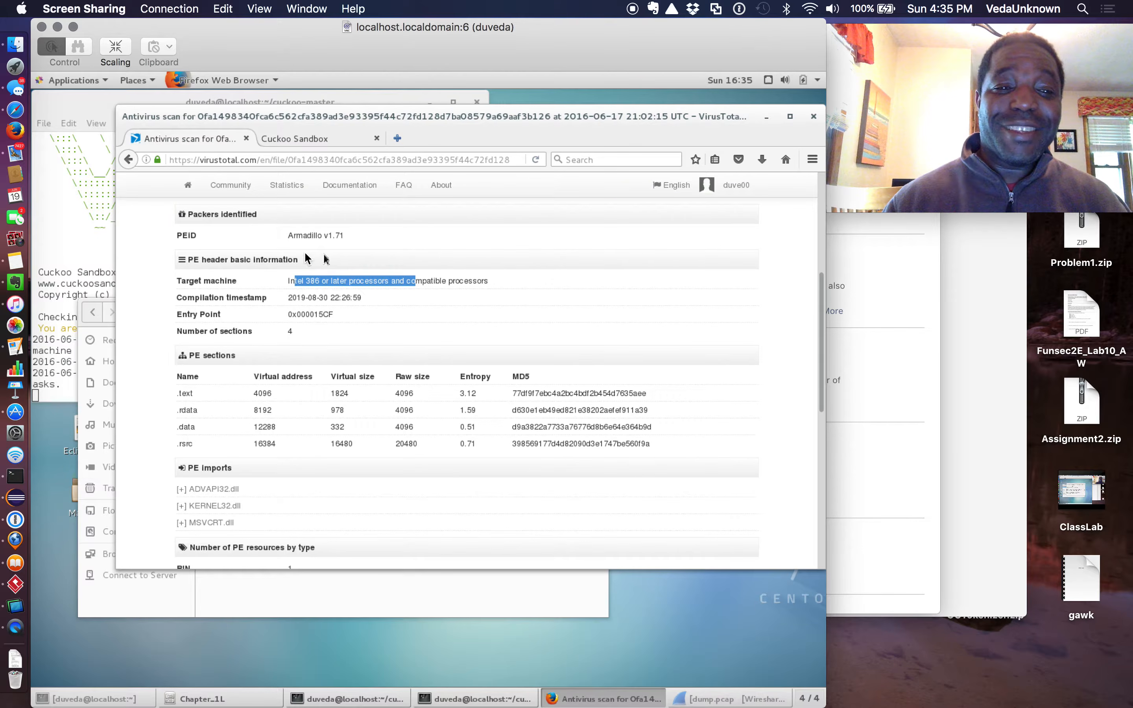
{"action": "scroll", "coordinate": [280, 322], "scroll_direction": "down", "scroll_amount": 3}
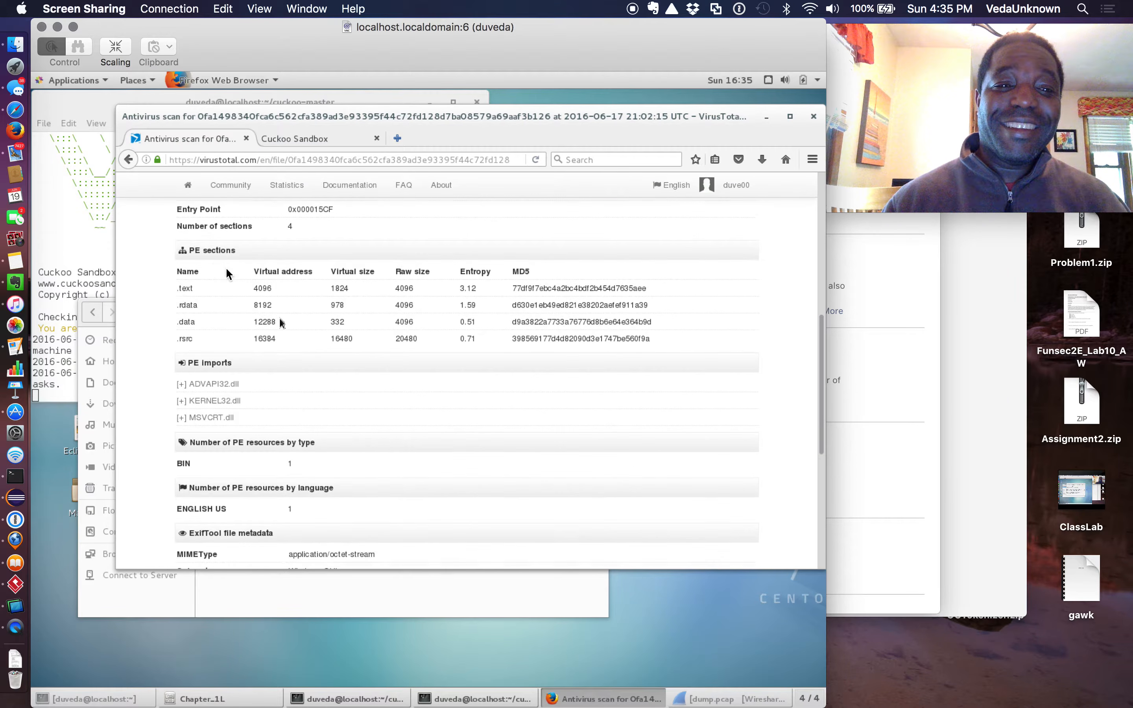
Review the remaining file details down to the ExifTool file metadata and highlight the FileType value
{"action": "scroll", "coordinate": [285, 251], "scroll_direction": "up", "scroll_amount": 3}
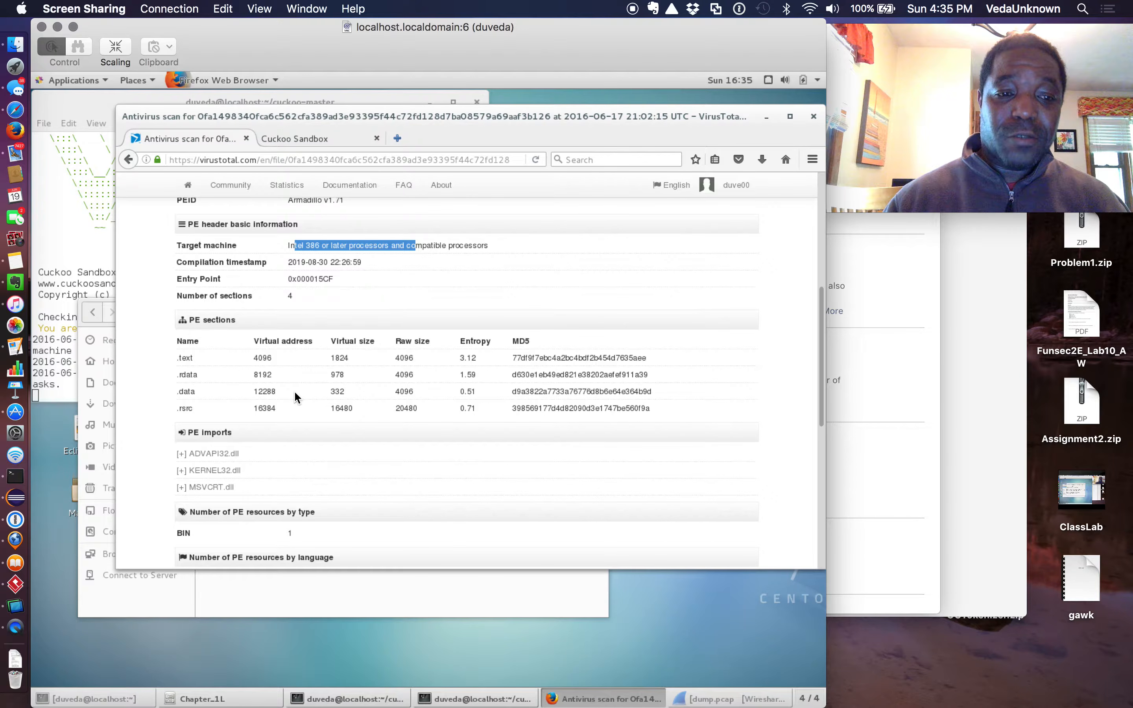
{"action": "scroll", "coordinate": [295, 396], "scroll_direction": "down", "scroll_amount": 5}
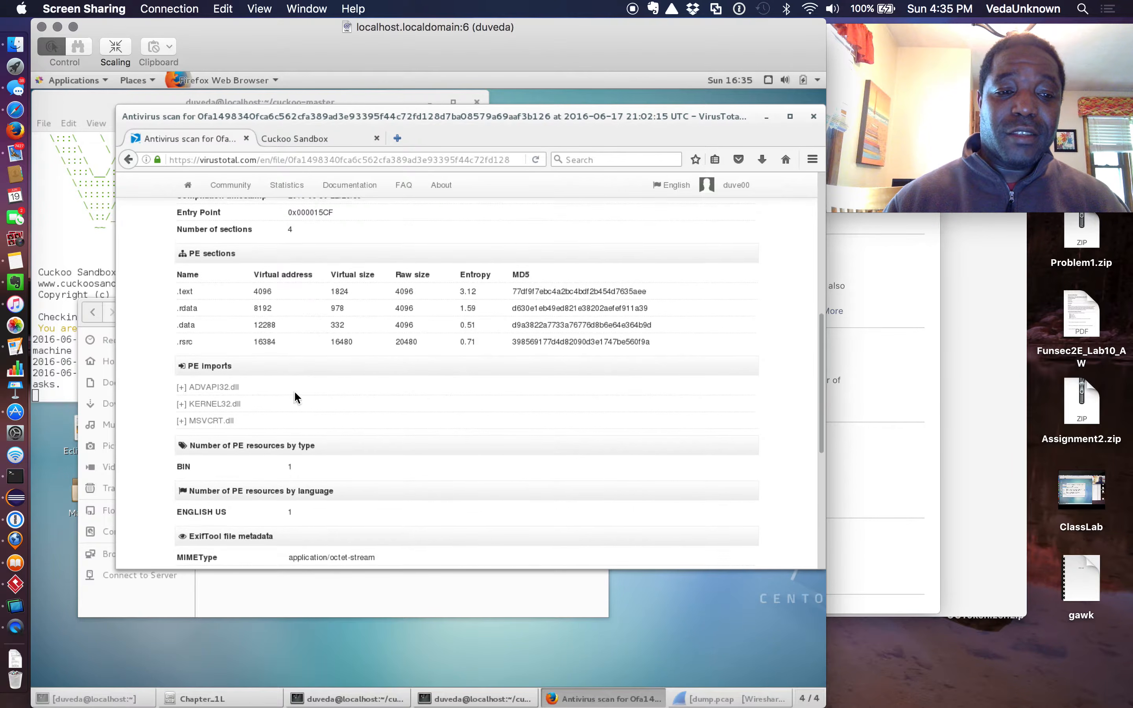
{"action": "scroll", "coordinate": [295, 396], "scroll_direction": "down", "scroll_amount": 10}
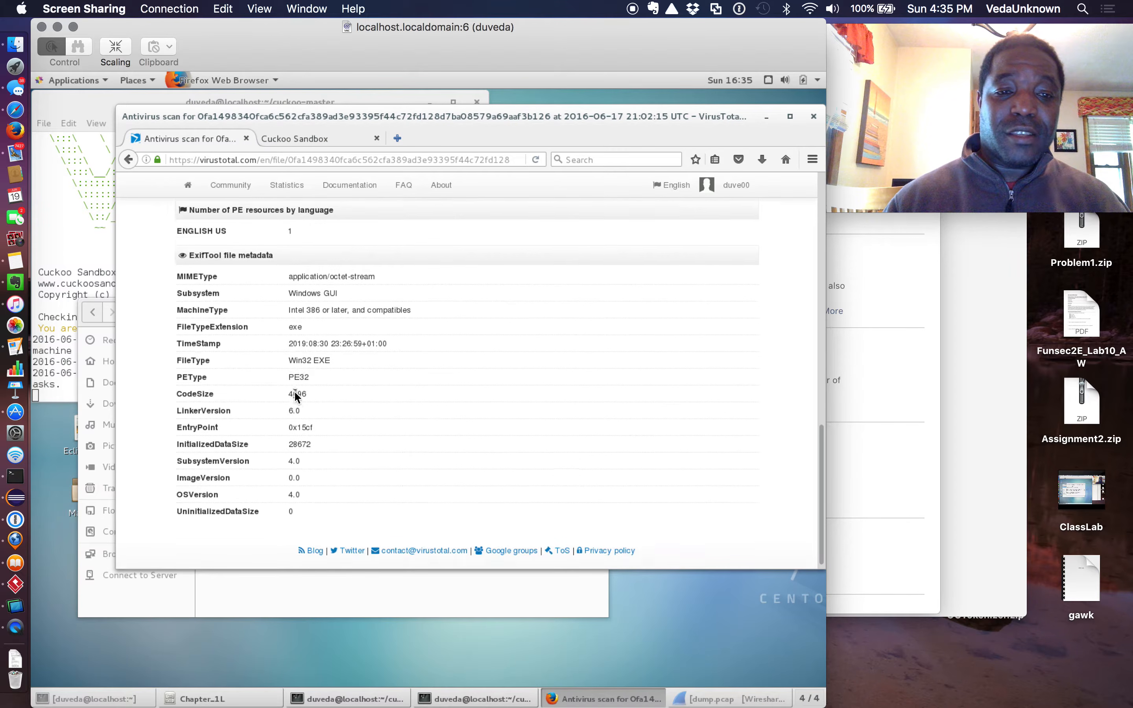
{"action": "left_click_drag", "start_coordinate": [276, 356], "coordinate": [349, 359]}
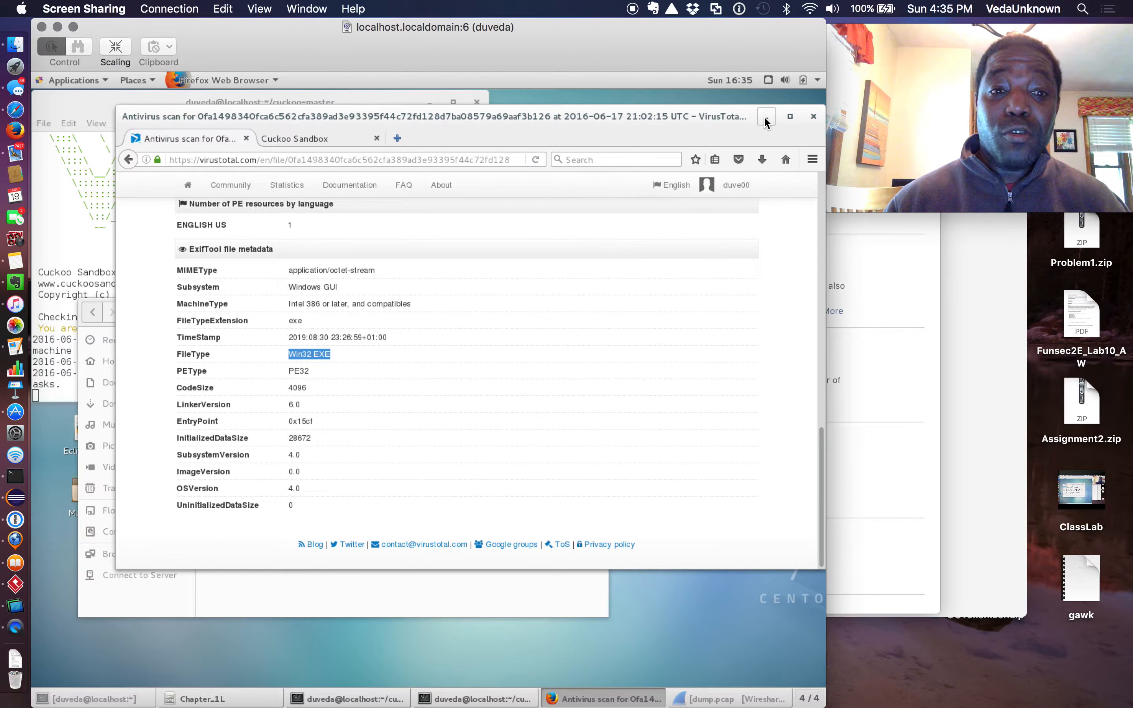
Open the earlier Cuckoo Sandbox report, highlight its analysed file name under File Details, and close the report
{"action": "left_click", "coordinate": [328, 140]}
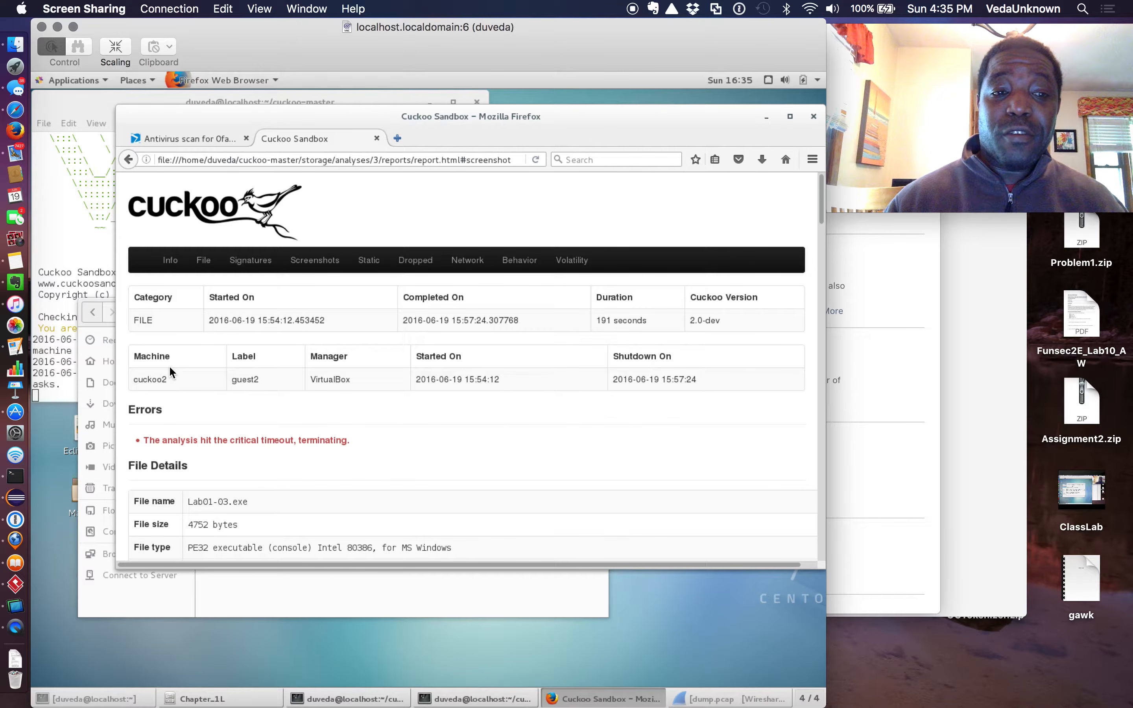
{"action": "scroll", "coordinate": [512, 384], "scroll_direction": "down", "scroll_amount": 5}
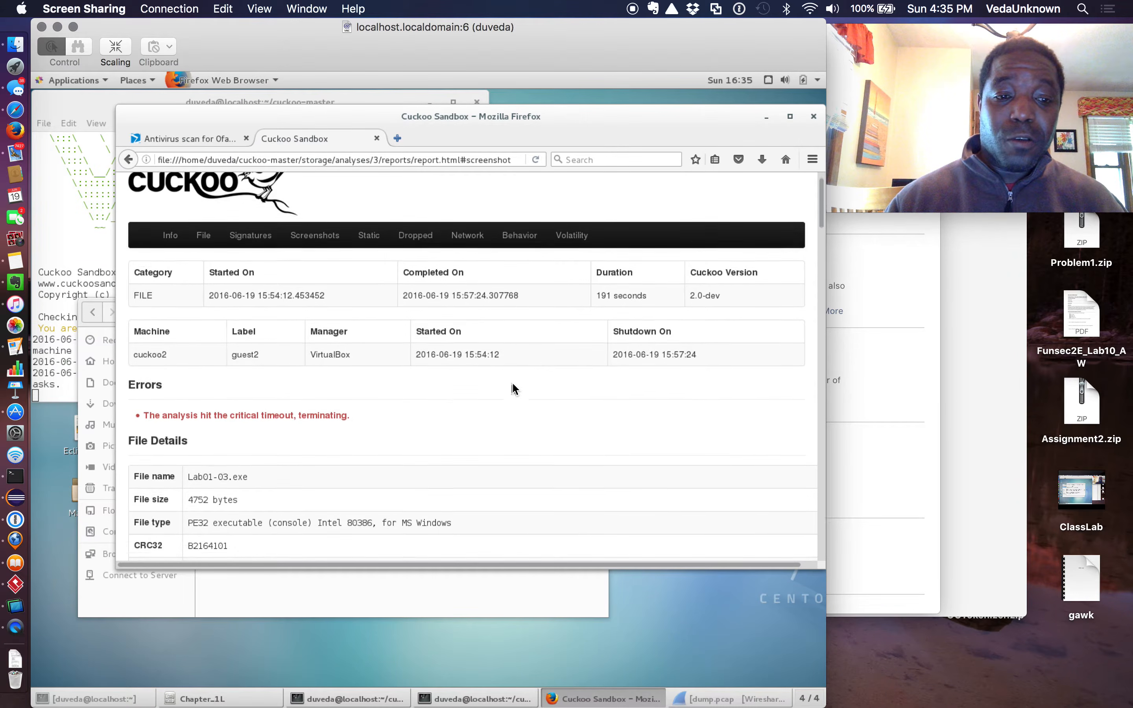
{"action": "left_click_drag", "start_coordinate": [247, 396], "coordinate": [192, 401]}
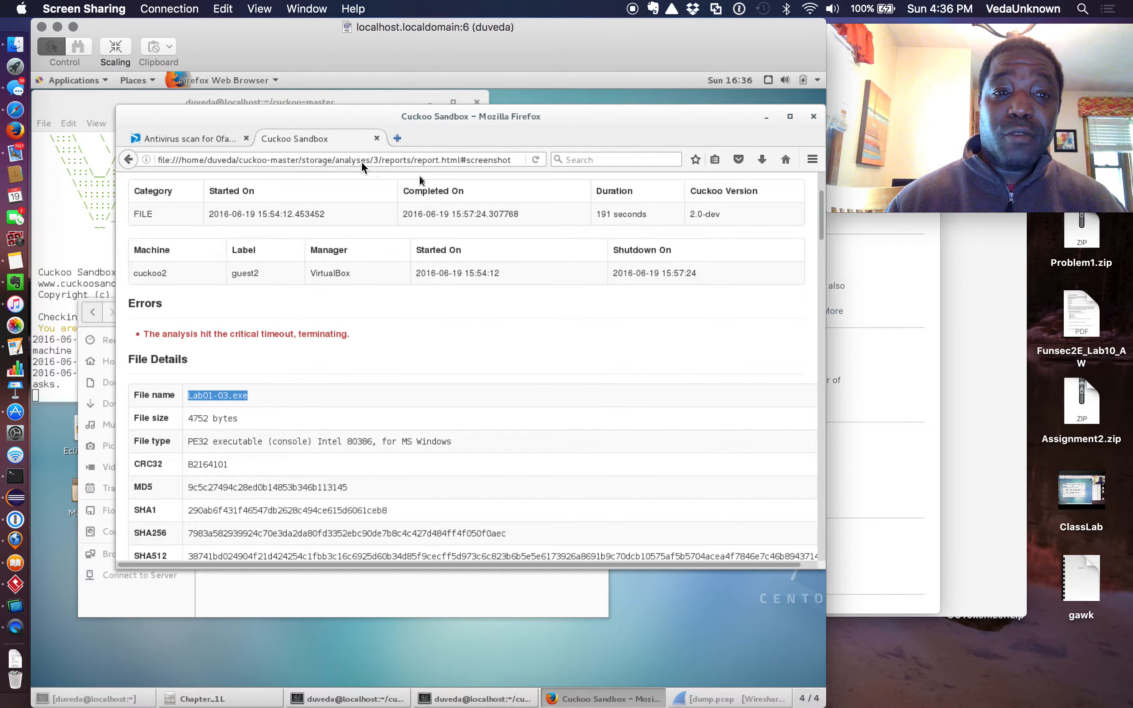
{"action": "left_click", "coordinate": [376, 138]}
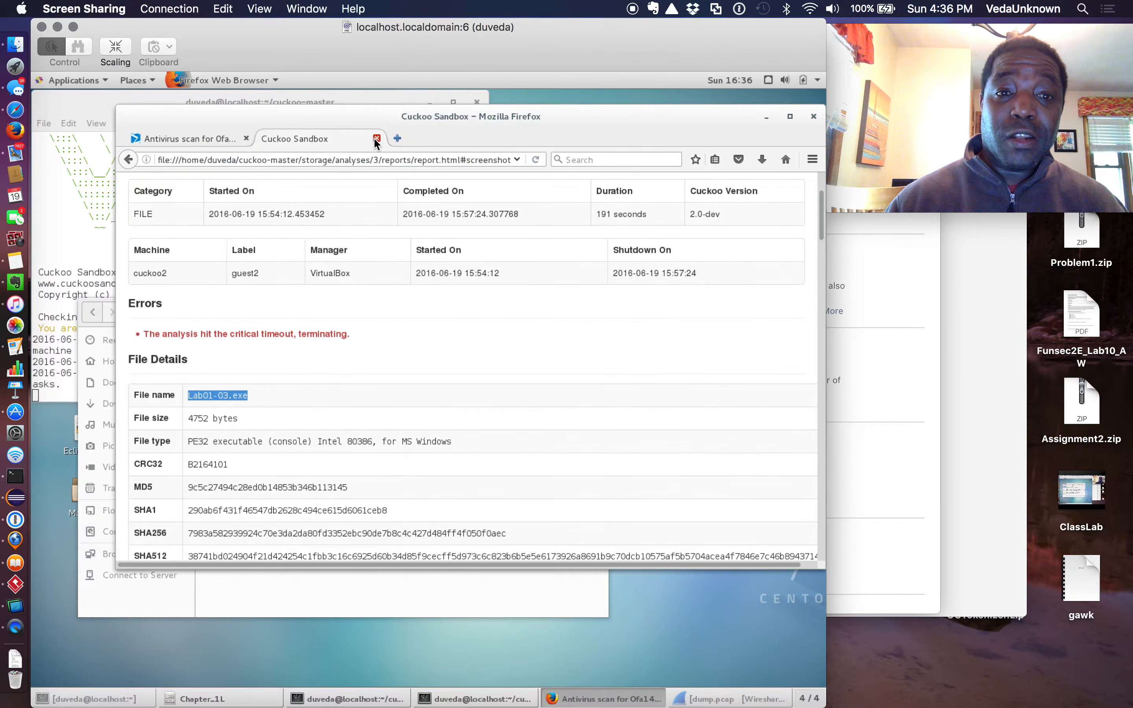
Minimize Firefox and run the prepared submit.py command in the utils terminal to submit Lab01-04.exe for the windows platform
{"action": "left_click", "coordinate": [767, 117]}
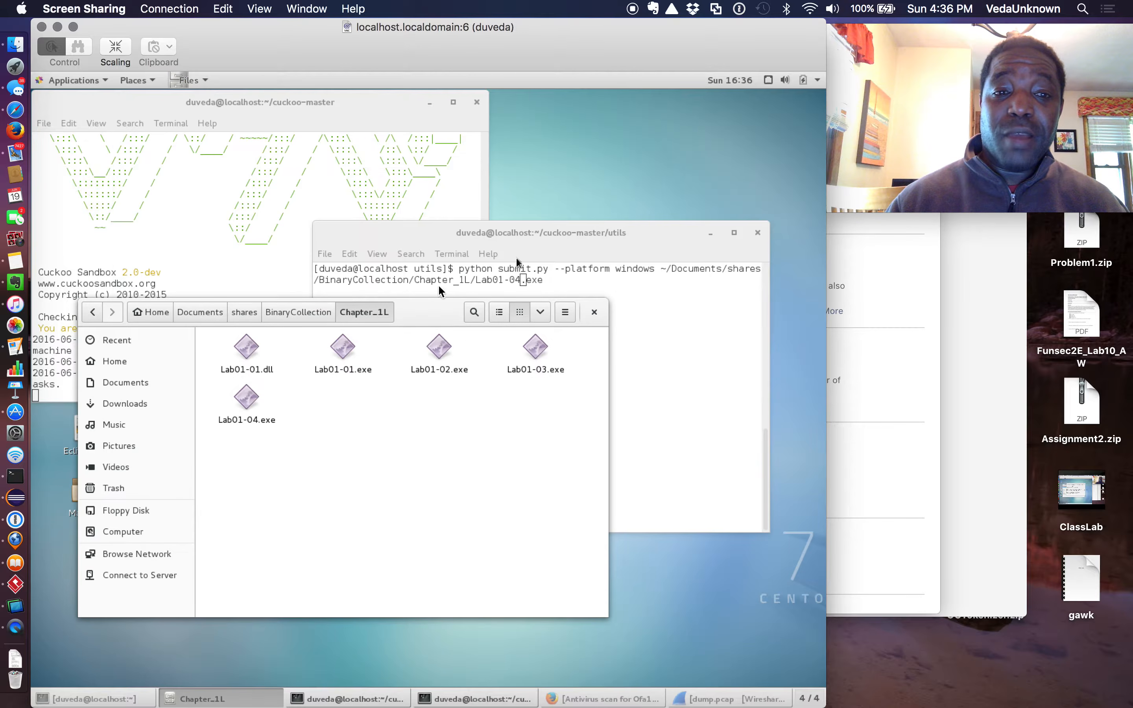
{"action": "left_click", "coordinate": [663, 305]}
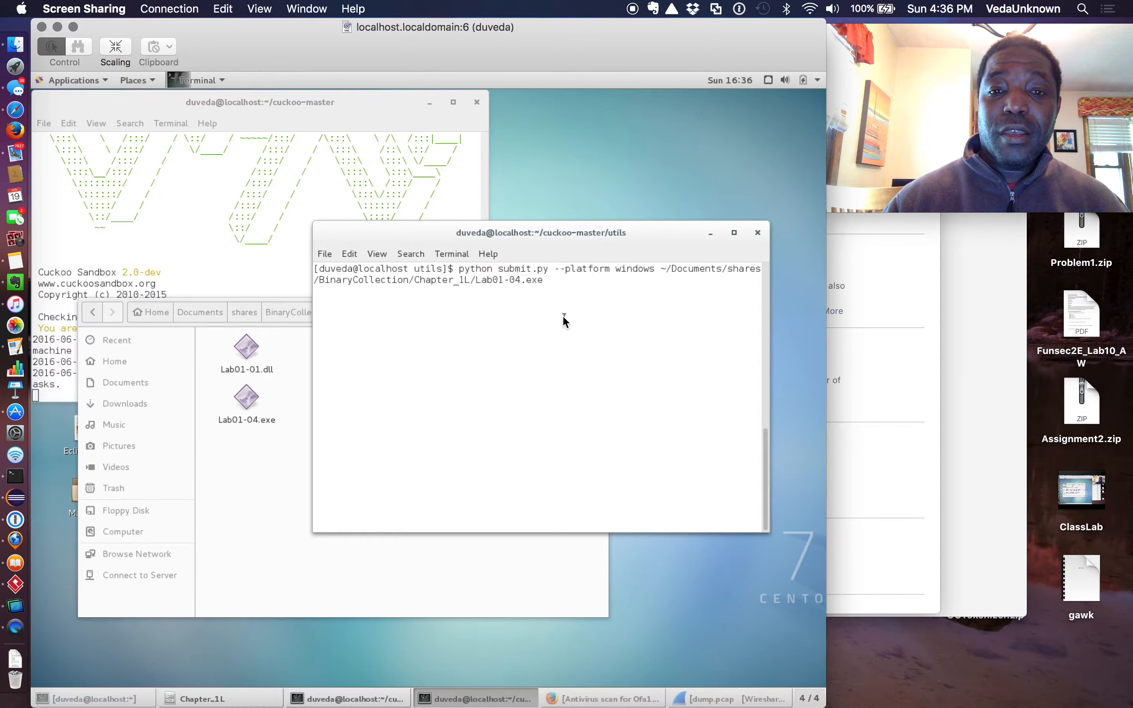
{"action": "key", "text": "Return"}
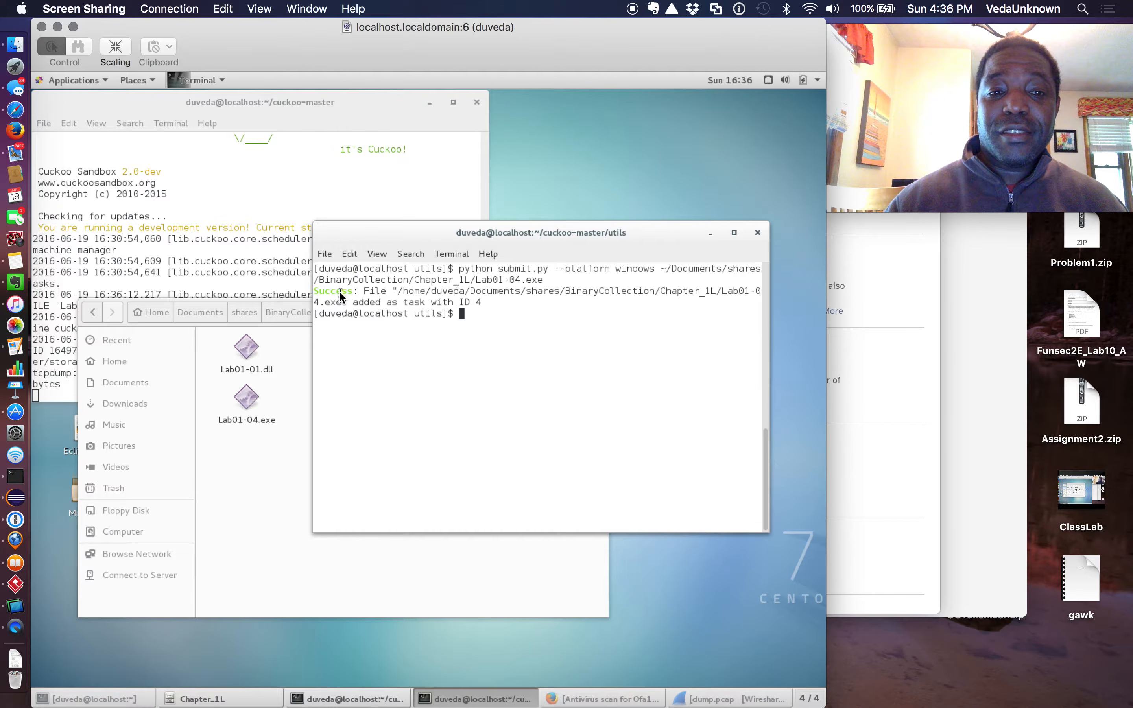
Maximize the cuckoo-master terminal and review its log from the earlier Lab01-03.exe analysis down to the newest Lab01-04.exe entries
{"action": "left_click", "coordinate": [264, 194]}
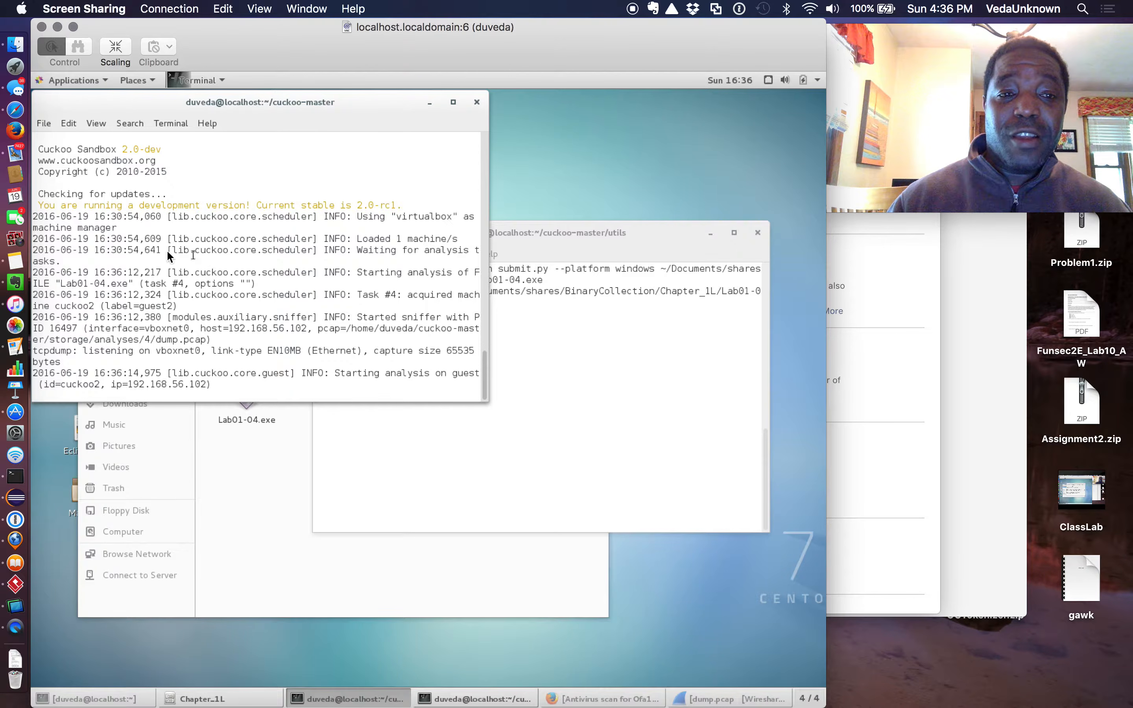
{"action": "left_click", "coordinate": [455, 104]}
{"action": "scroll", "coordinate": [392, 418], "scroll_direction": "up", "scroll_amount": 15}
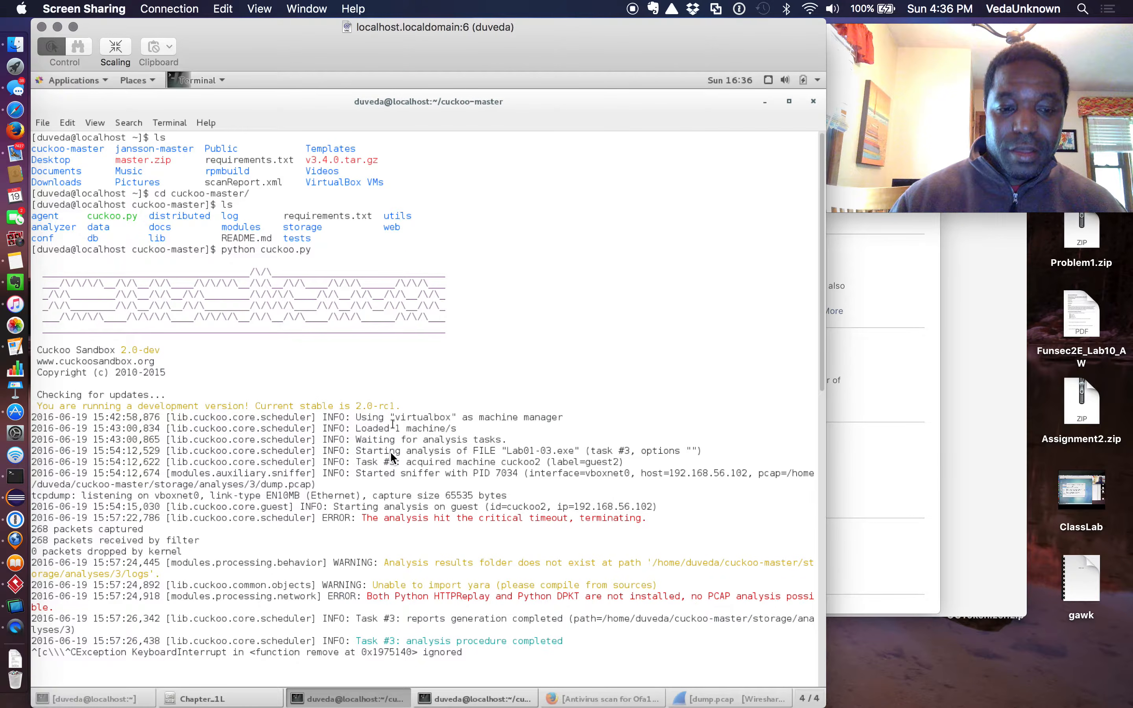
{"action": "scroll", "coordinate": [390, 451], "scroll_direction": "down", "scroll_amount": 15}
{"action": "scroll", "coordinate": [393, 457], "scroll_direction": "up", "scroll_amount": 15}
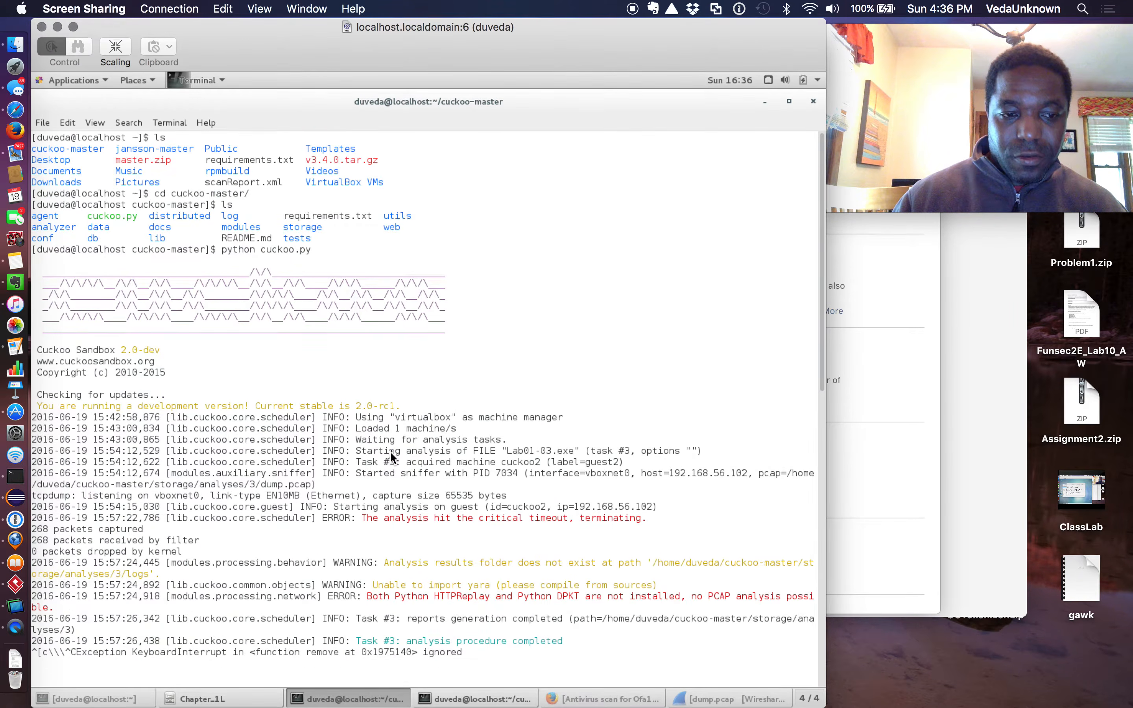
{"action": "left_click", "coordinate": [375, 300]}
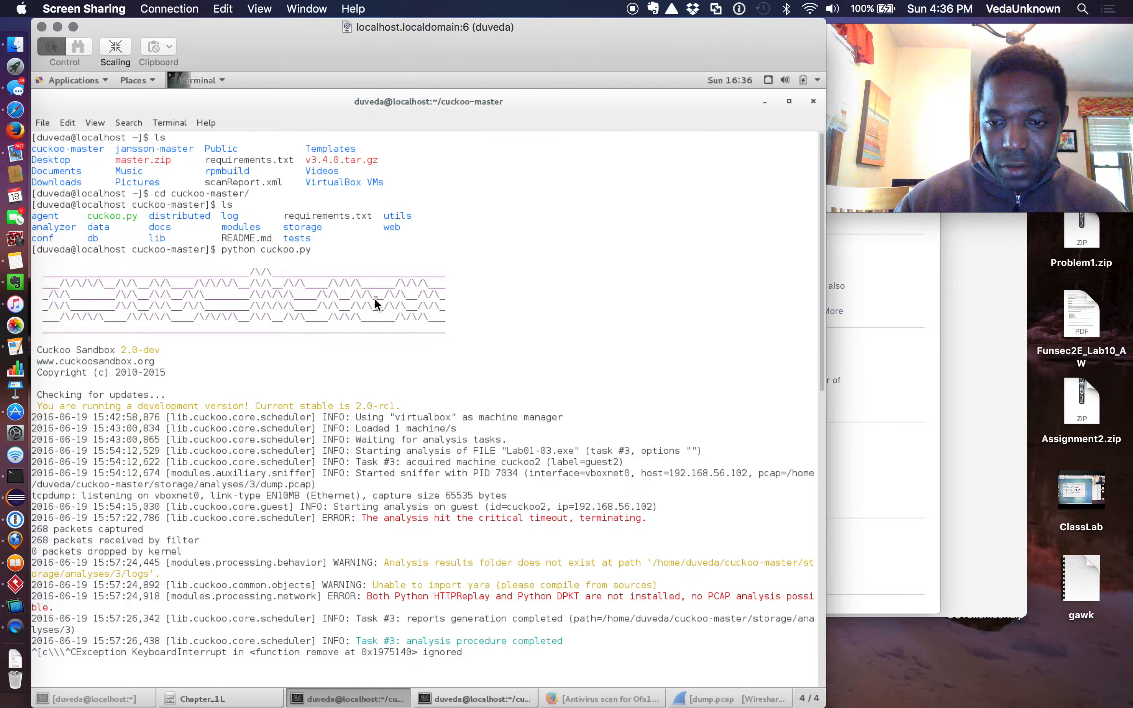
{"action": "right_click", "coordinate": [375, 300]}
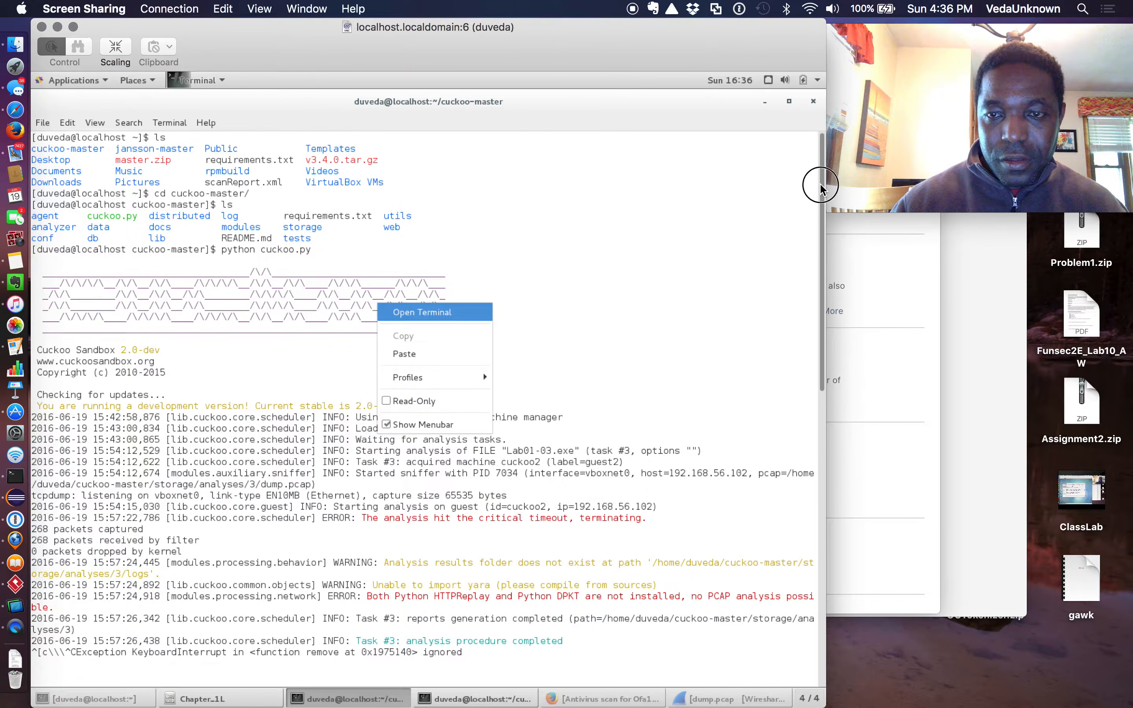
{"action": "left_click", "coordinate": [819, 381]}
{"action": "left_click_drag", "start_coordinate": [820, 384], "coordinate": [819, 703]}
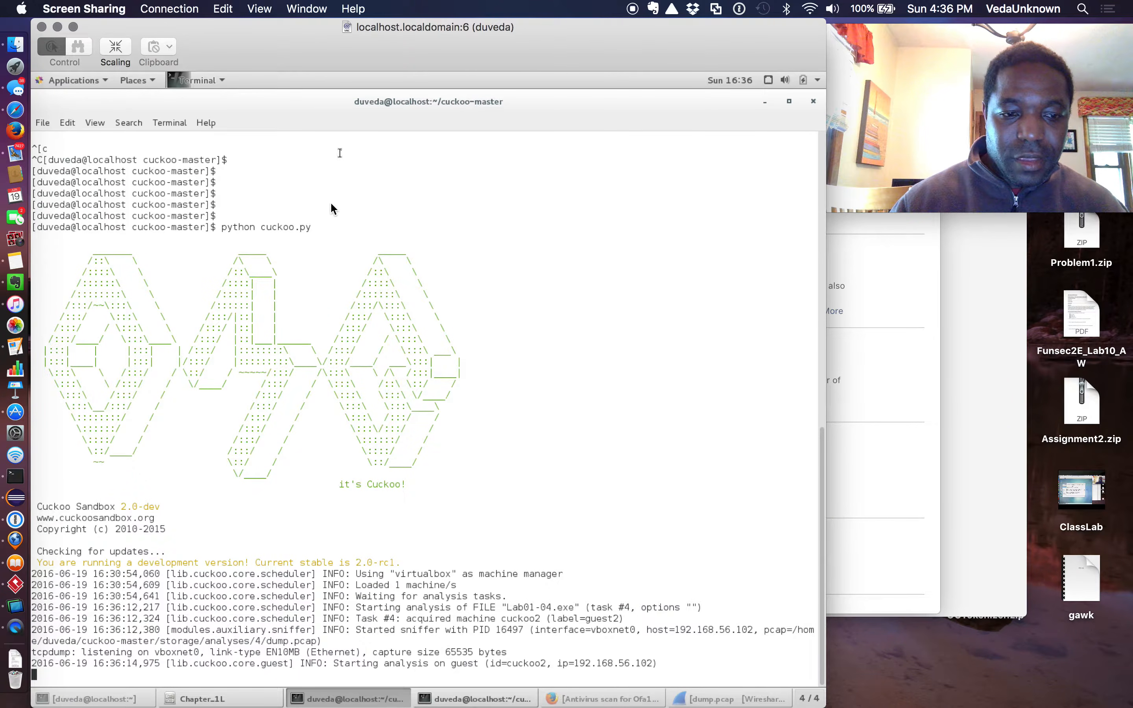
{"action": "scroll", "coordinate": [320, 408], "scroll_direction": "up", "scroll_amount": 15}
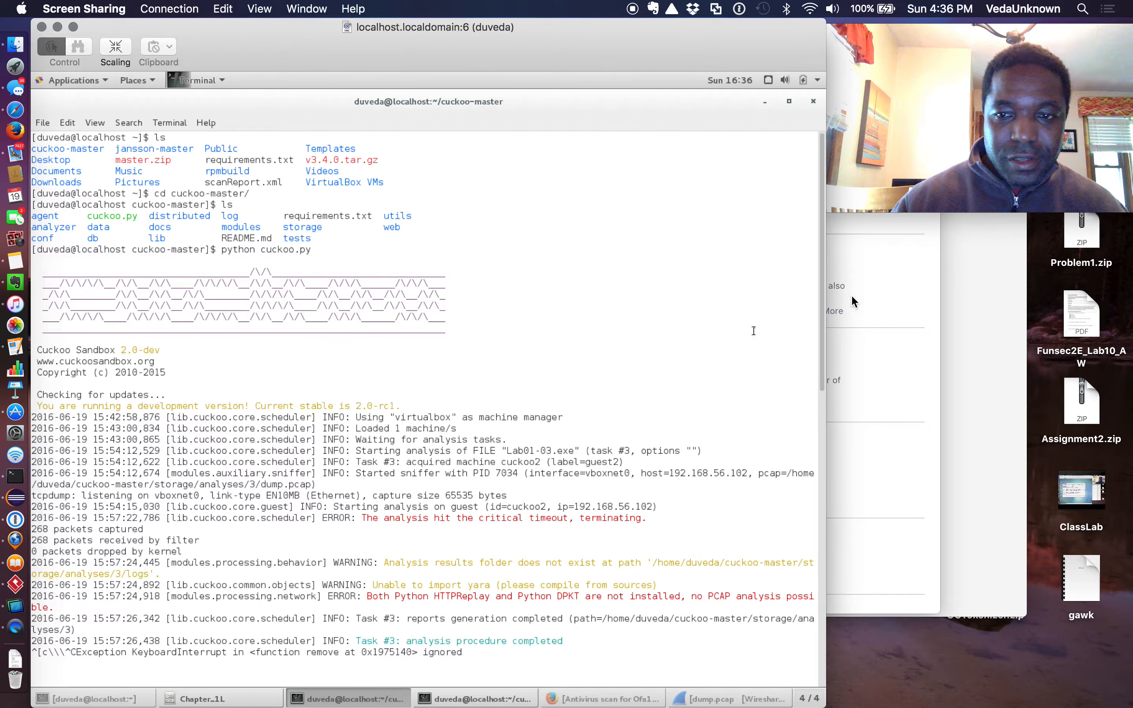
{"action": "left_click_drag", "start_coordinate": [822, 326], "coordinate": [820, 685]}
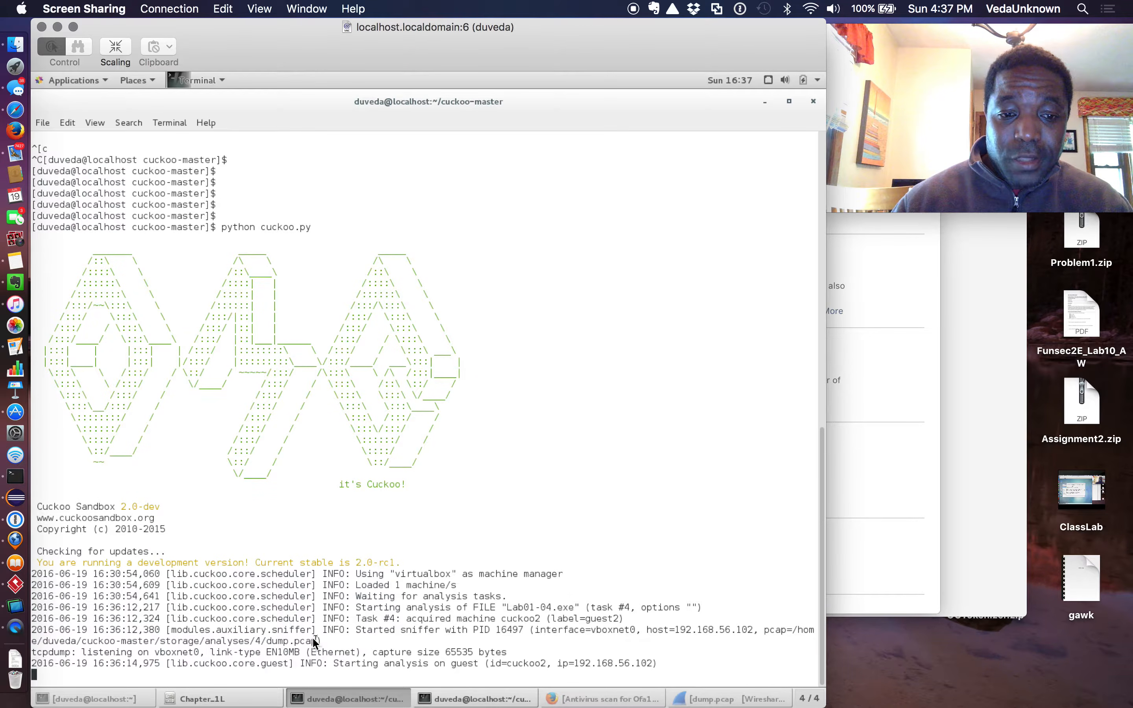
Highlight the dump.pcap file name, the tcpdump listening details and the guest analysis entry in the Cuckoo log
{"action": "left_click_drag", "start_coordinate": [318, 637], "coordinate": [278, 639]}
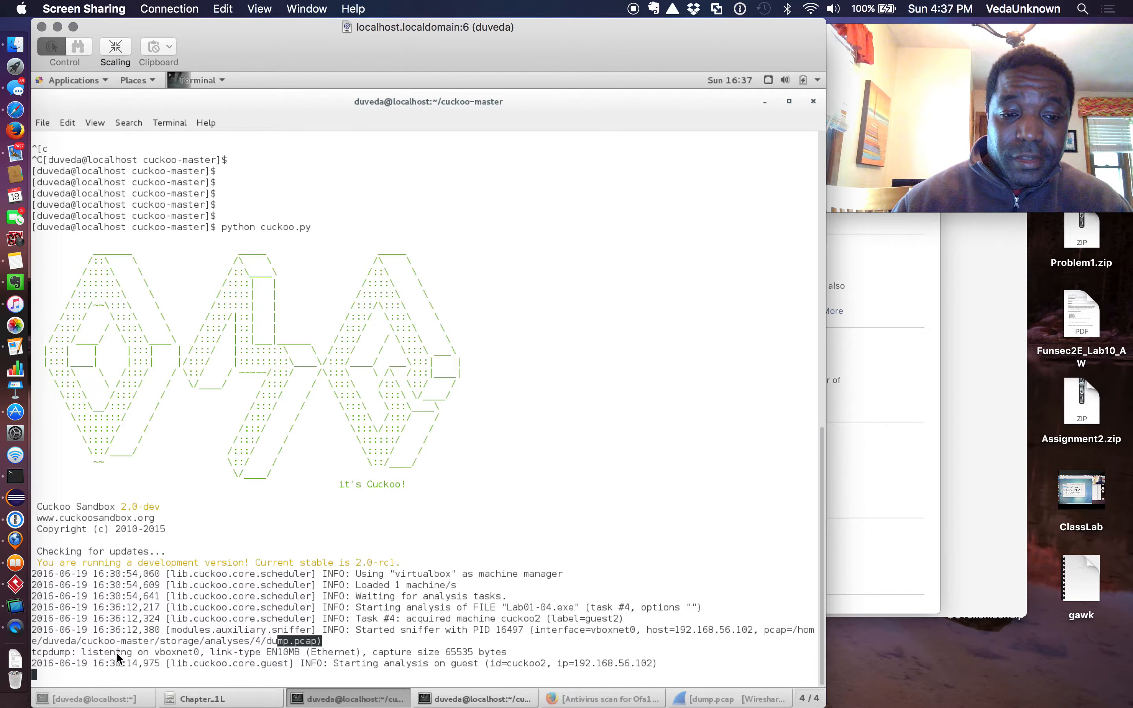
{"action": "left_click_drag", "start_coordinate": [117, 654], "coordinate": [501, 651]}
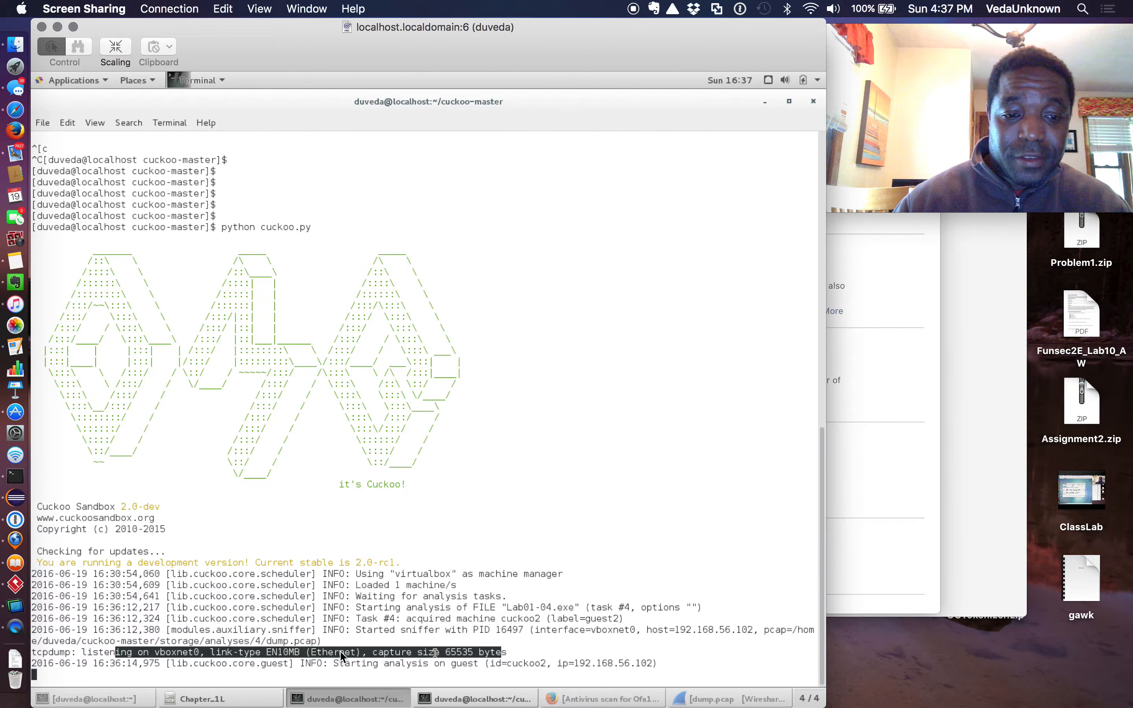
{"action": "left_click_drag", "start_coordinate": [87, 668], "coordinate": [179, 662]}
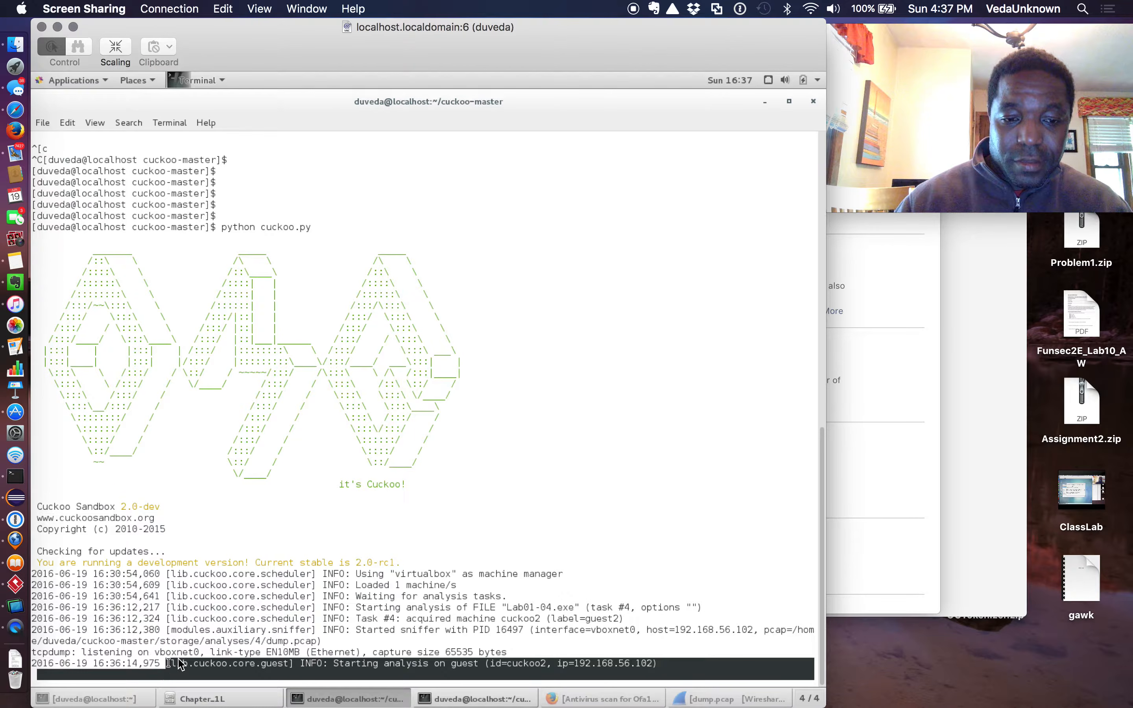
{"action": "left_click", "coordinate": [220, 662]}
{"action": "left_click_drag", "start_coordinate": [289, 664], "coordinate": [177, 665]}
Highlight the analysis guest's ID, its machine label and its IP address in the Cuckoo log
{"action": "left_click", "coordinate": [528, 661]}
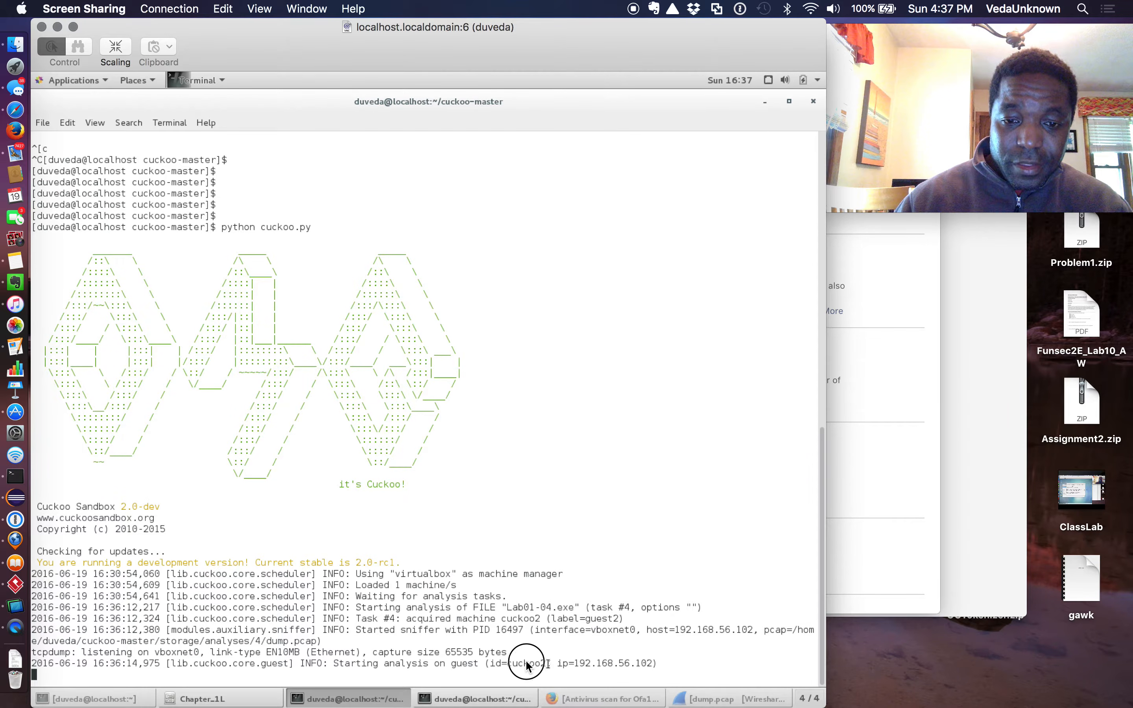
{"action": "left_click_drag", "start_coordinate": [508, 662], "coordinate": [486, 664]}
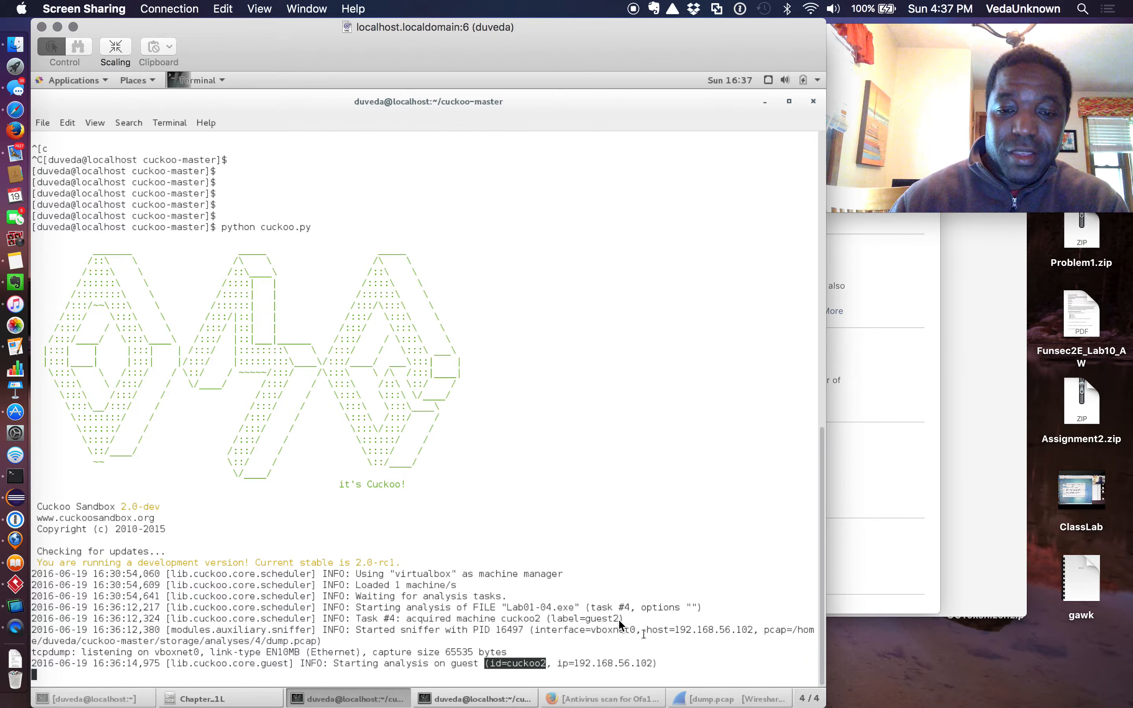
{"action": "left_click_drag", "start_coordinate": [555, 615], "coordinate": [619, 618]}
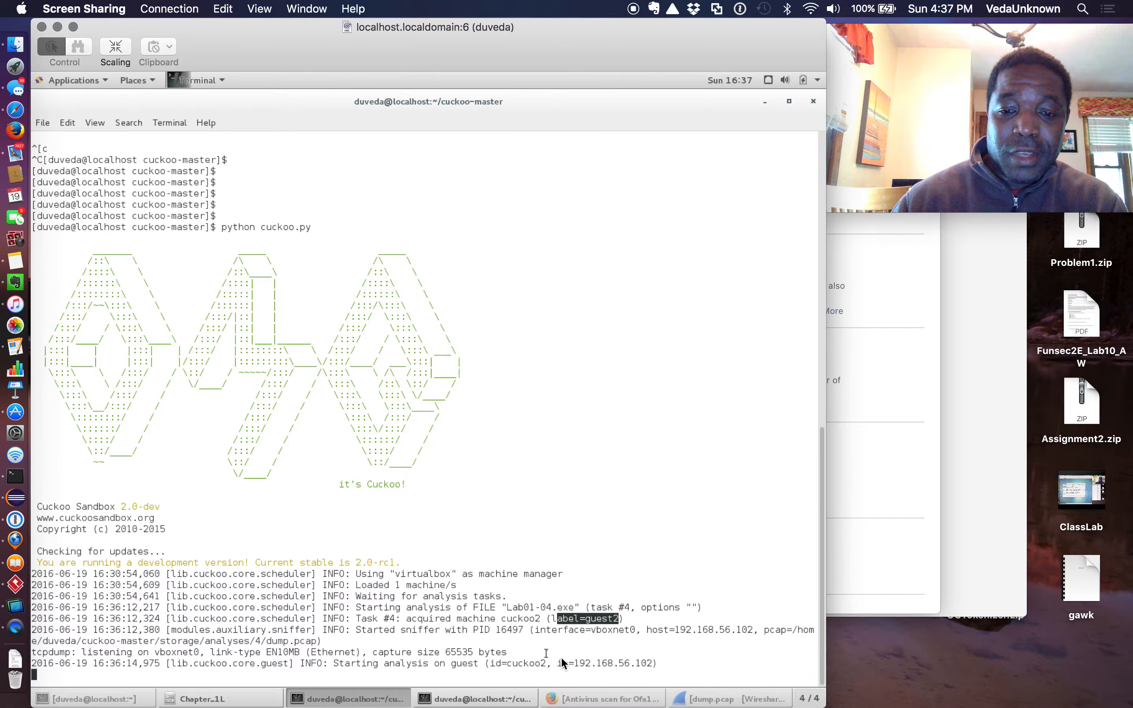
{"action": "left_click_drag", "start_coordinate": [558, 663], "coordinate": [659, 665]}
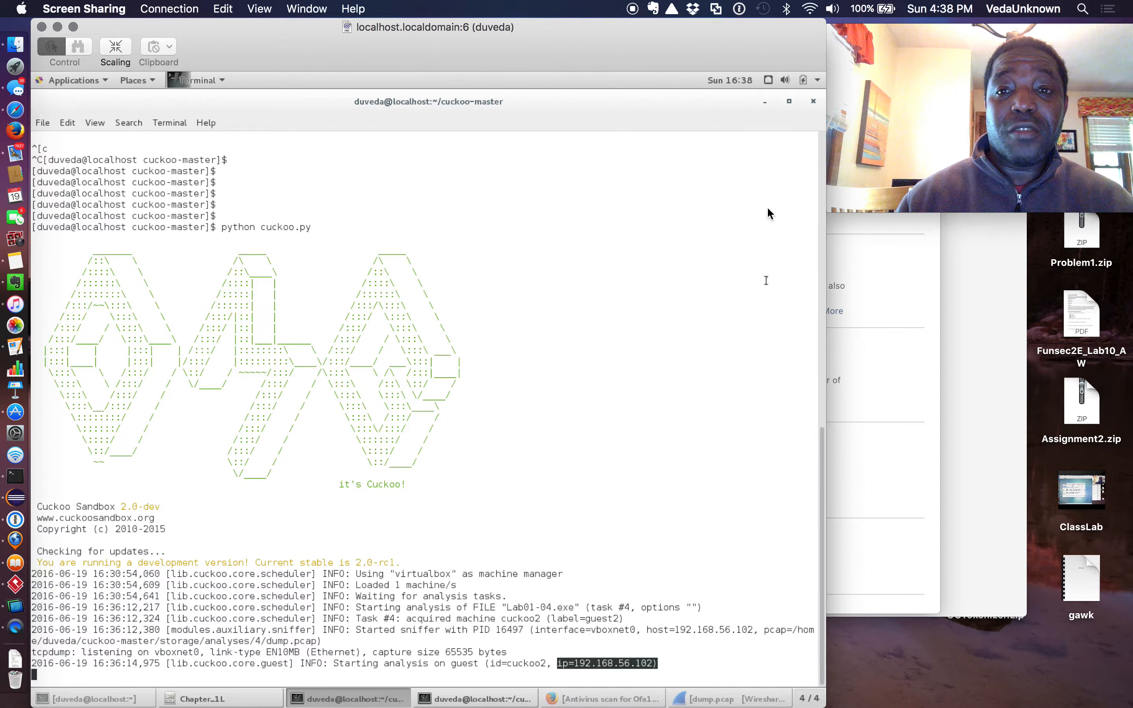
Minimize the cuckoo-master terminal and bring the Chapter_1L folder window to the front
{"action": "left_click", "coordinate": [764, 102]}
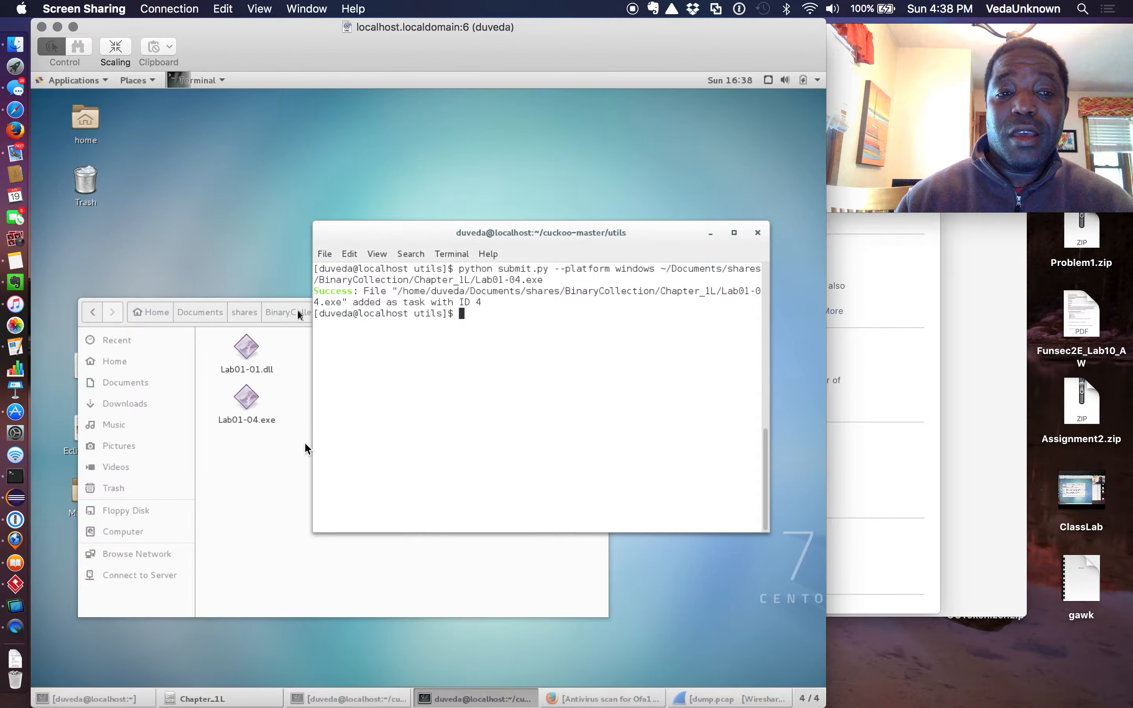
{"action": "left_click", "coordinate": [278, 478]}
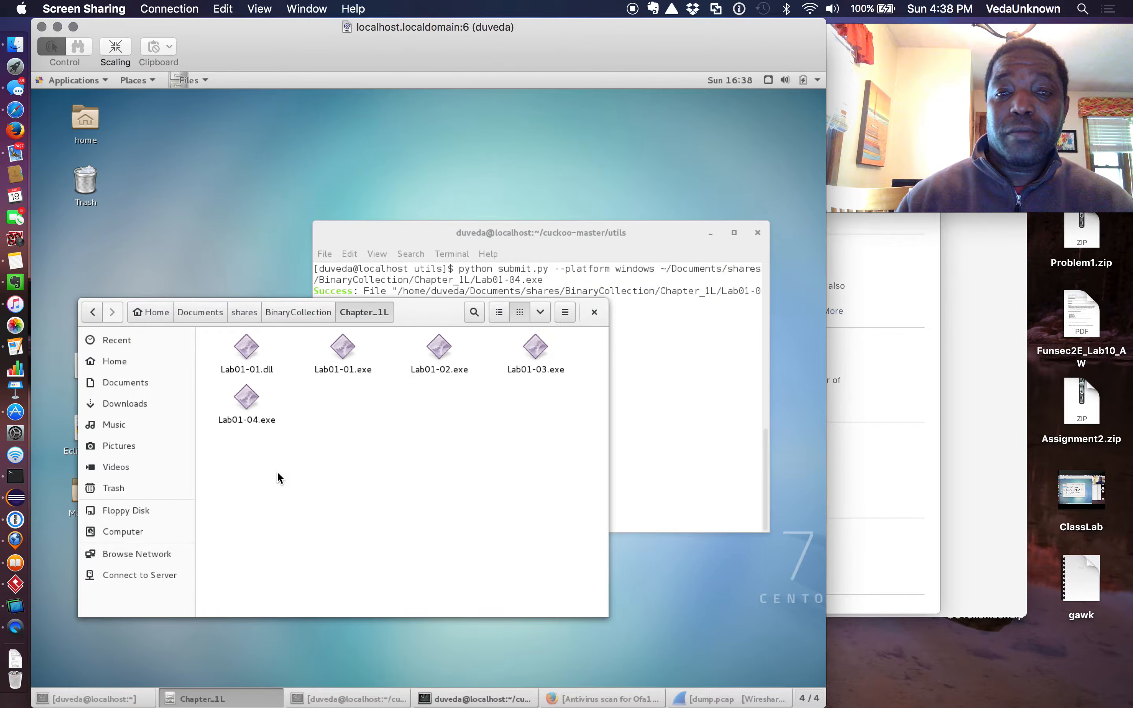
Bring the cuckoo-master terminal back to the front and restore it from maximized to its normal window size
{"action": "left_click", "coordinate": [245, 312]}
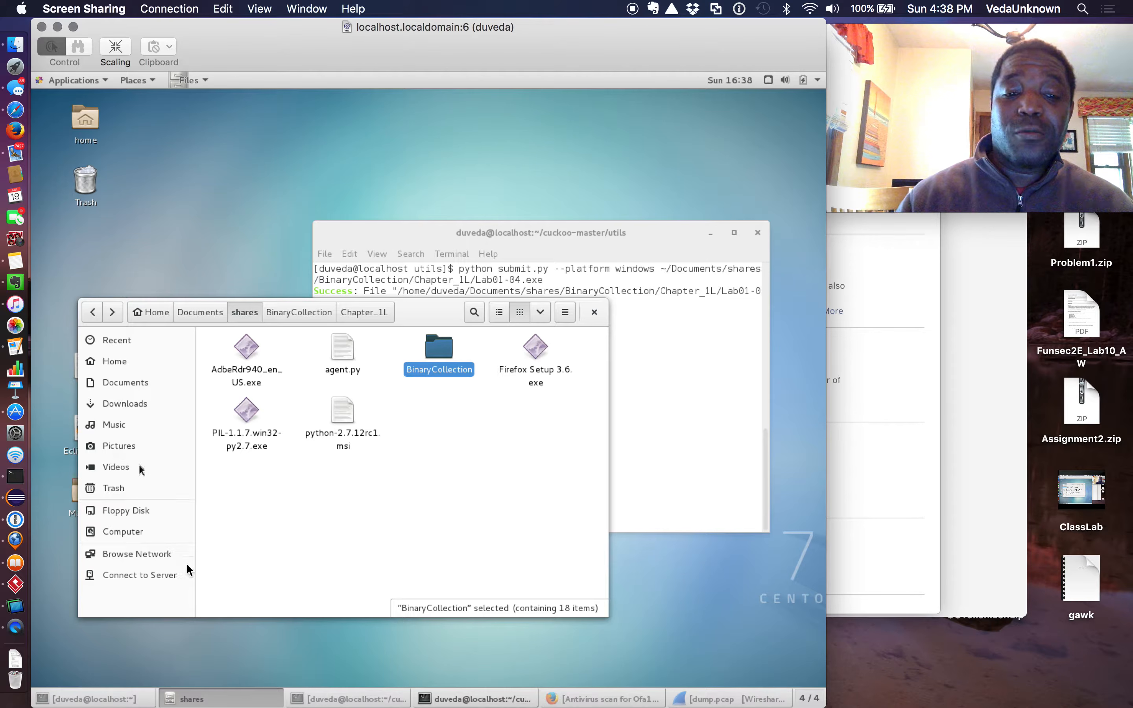
{"action": "left_click", "coordinate": [103, 697]}
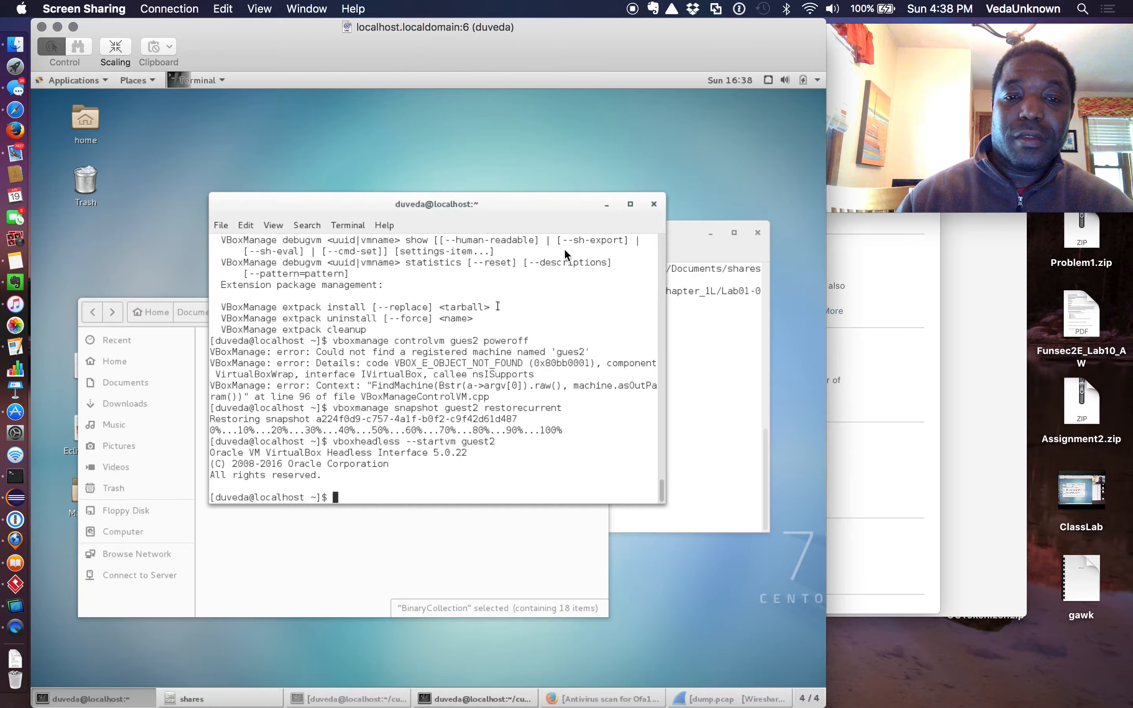
{"action": "left_click", "coordinate": [607, 206]}
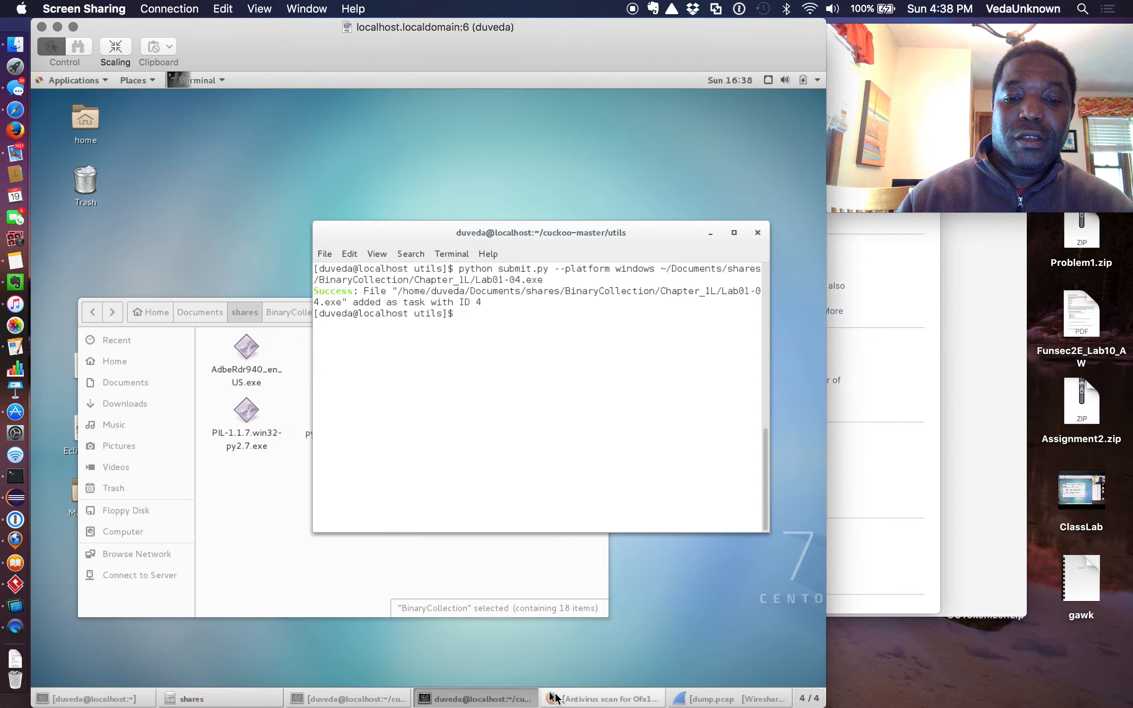
{"action": "left_click", "coordinate": [367, 700]}
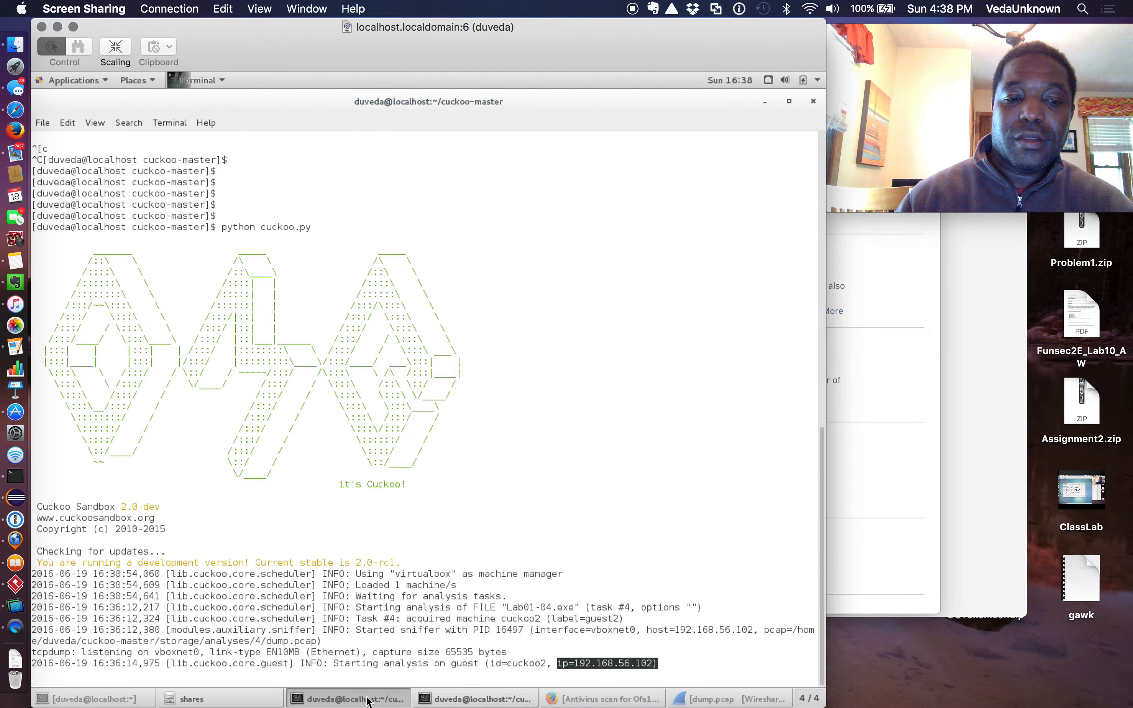
{"action": "left_click", "coordinate": [789, 102]}
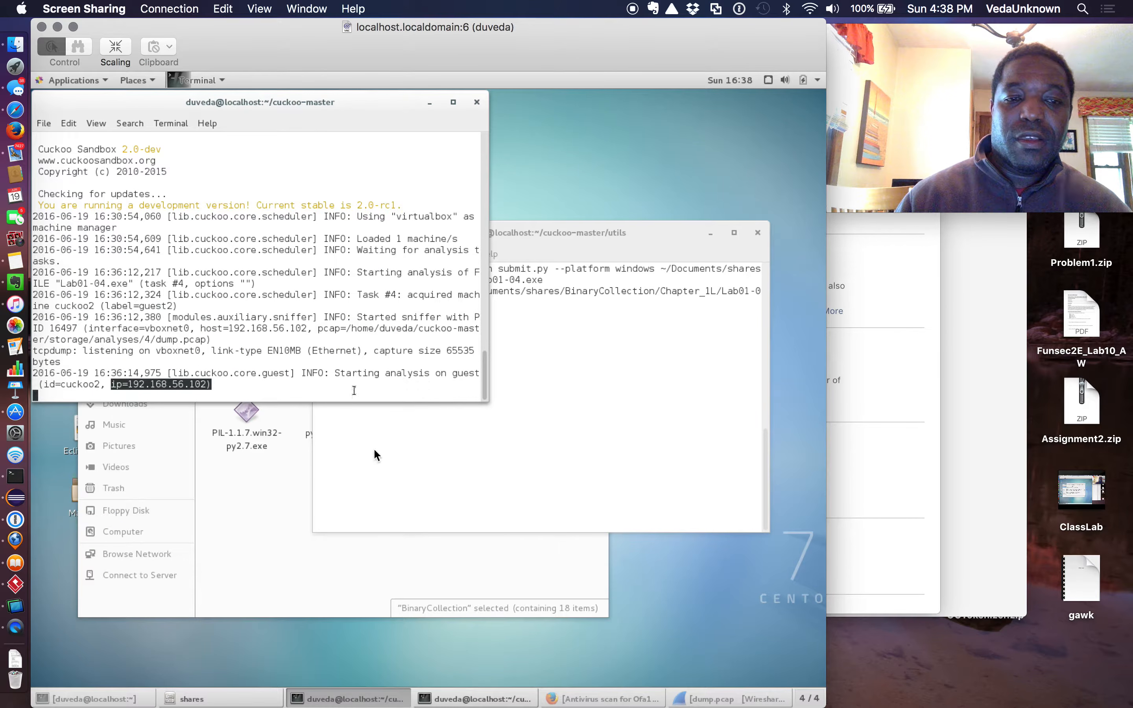
Move the file manager window clear of the Cuckoo log and open the conf folder inside the home directory's cuckoo-master folder
{"action": "left_click", "coordinate": [287, 548]}
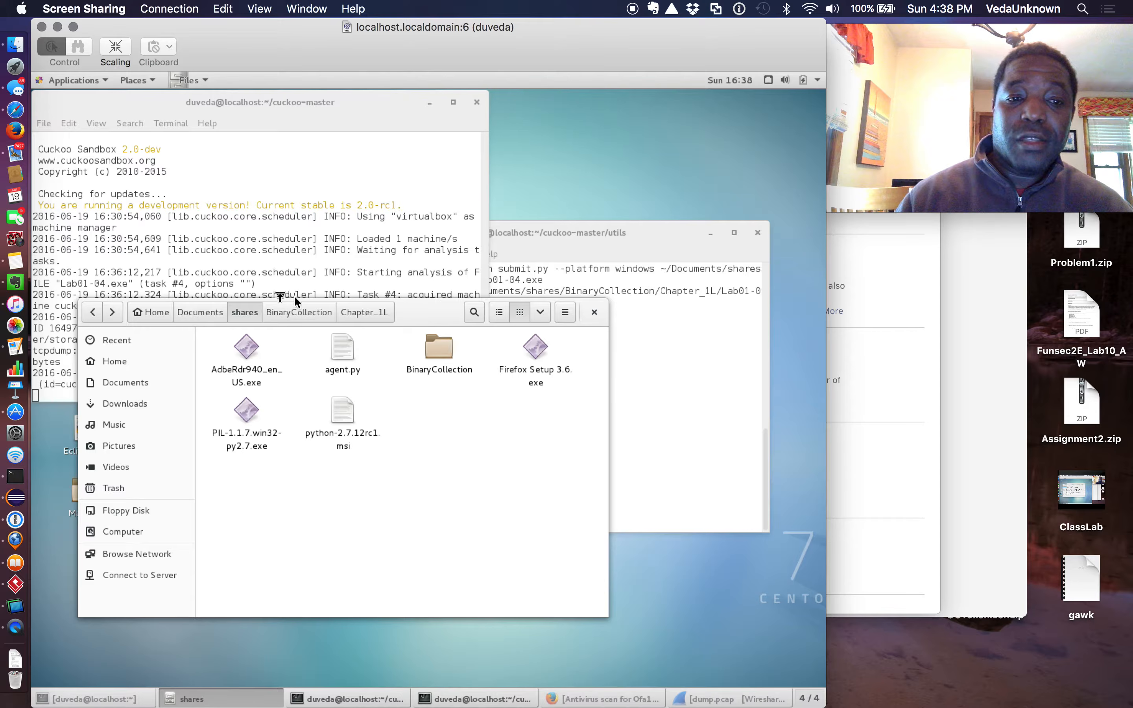
{"action": "left_click_drag", "start_coordinate": [503, 257], "coordinate": [570, 236]}
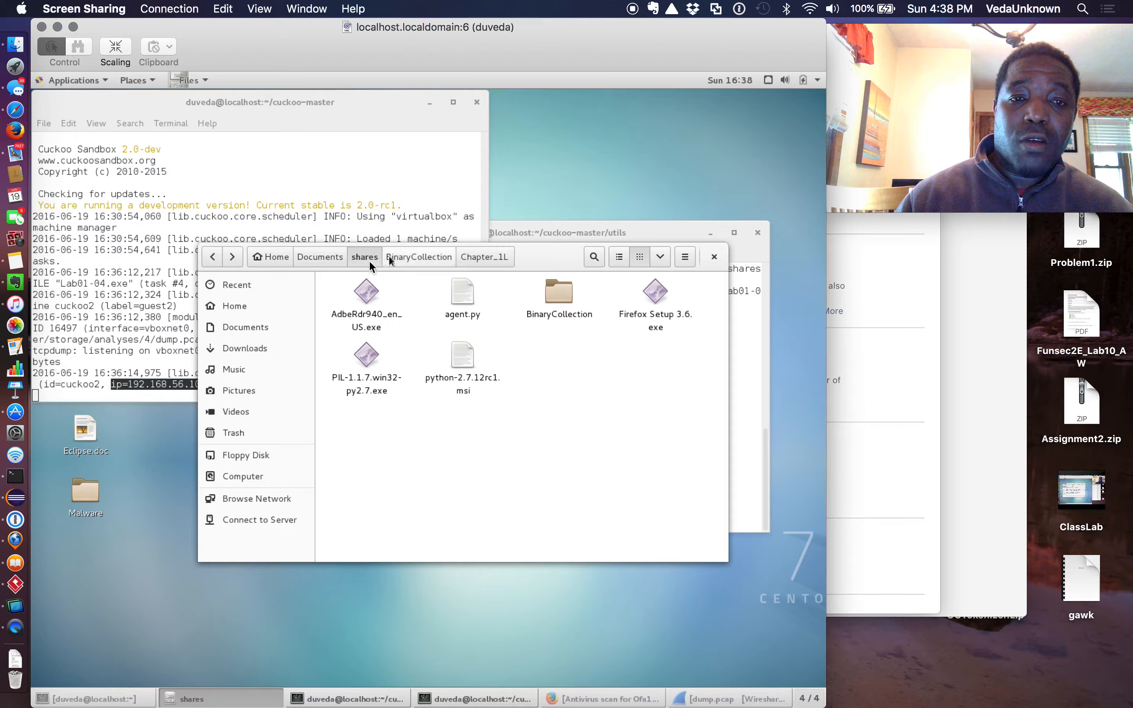
{"action": "left_click", "coordinate": [273, 258]}
{"action": "double_click", "coordinate": [367, 291]}
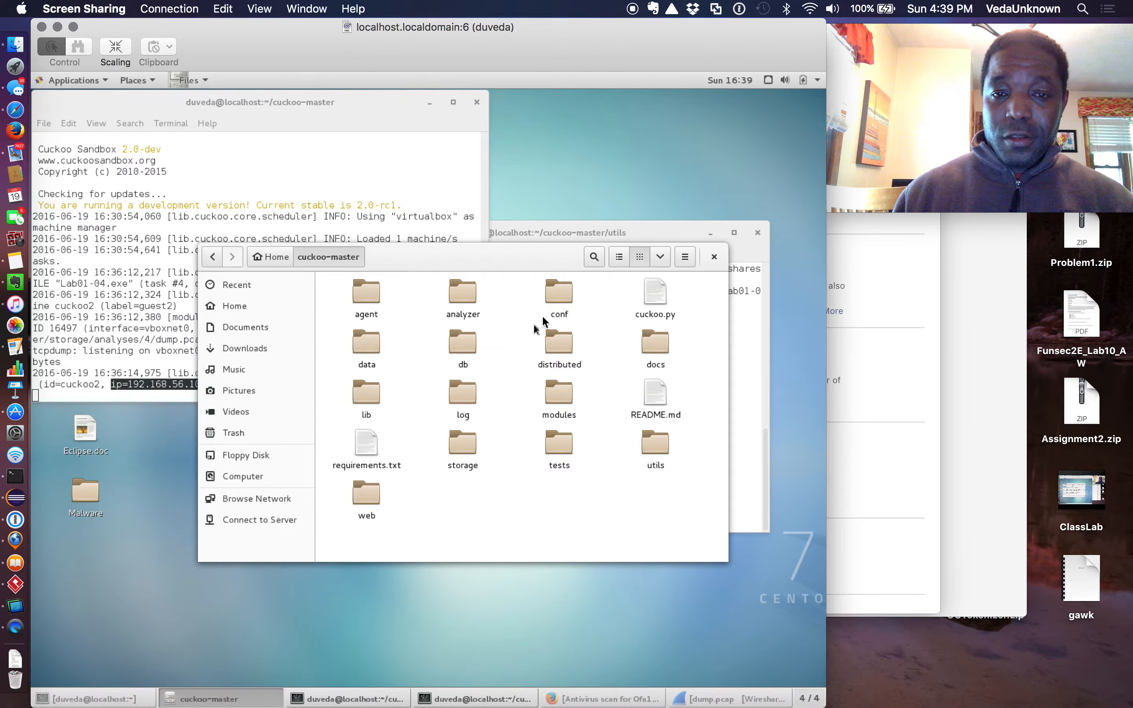
{"action": "double_click", "coordinate": [564, 295]}
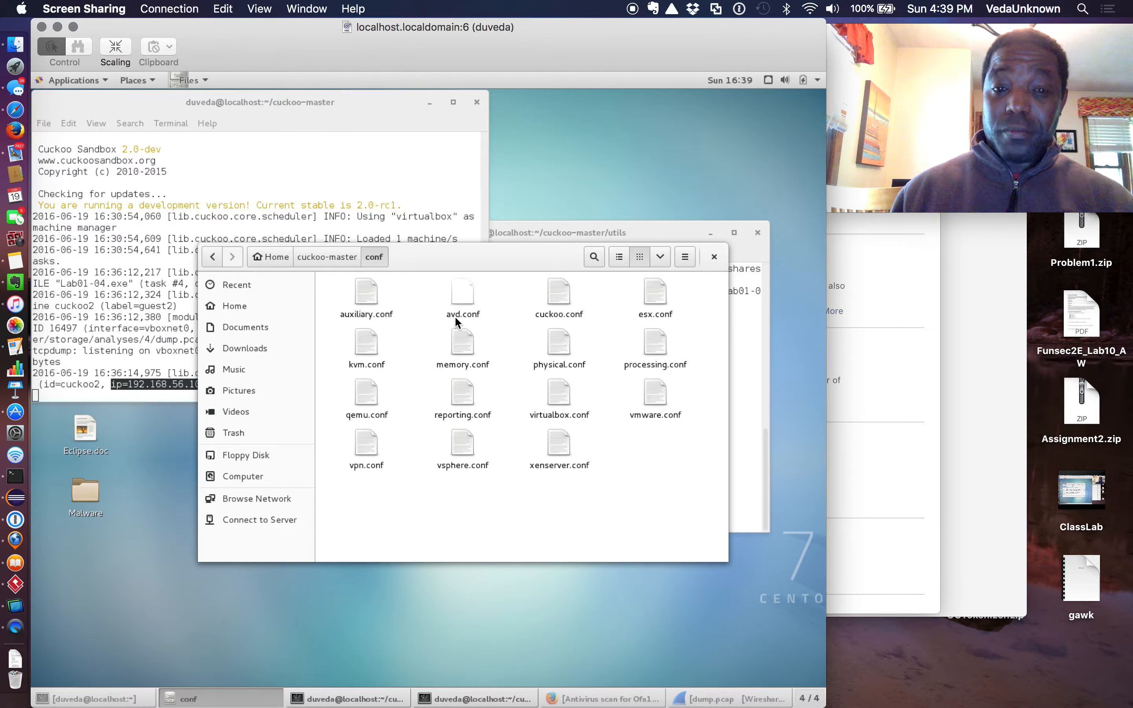
Open cuckoo.conf in the text editor, review its settings down to the timeouts section, and close the file
{"action": "right_click", "coordinate": [564, 292]}
{"action": "left_click", "coordinate": [602, 303]}
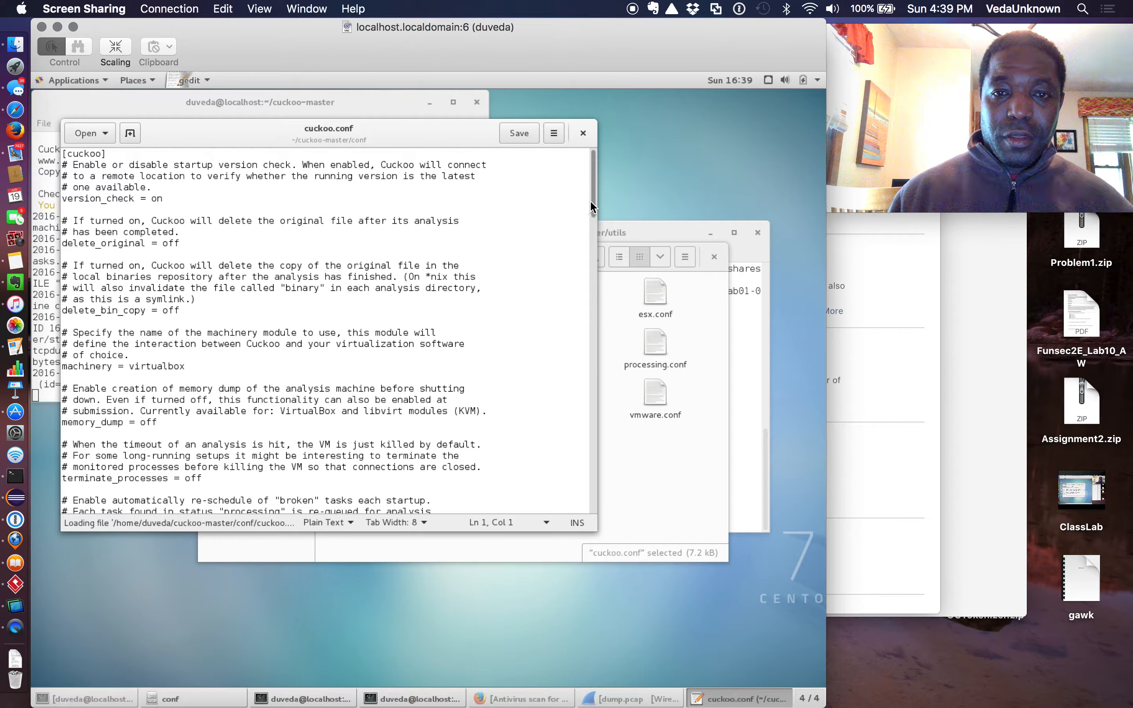
{"action": "left_click_drag", "start_coordinate": [590, 202], "coordinate": [561, 538]}
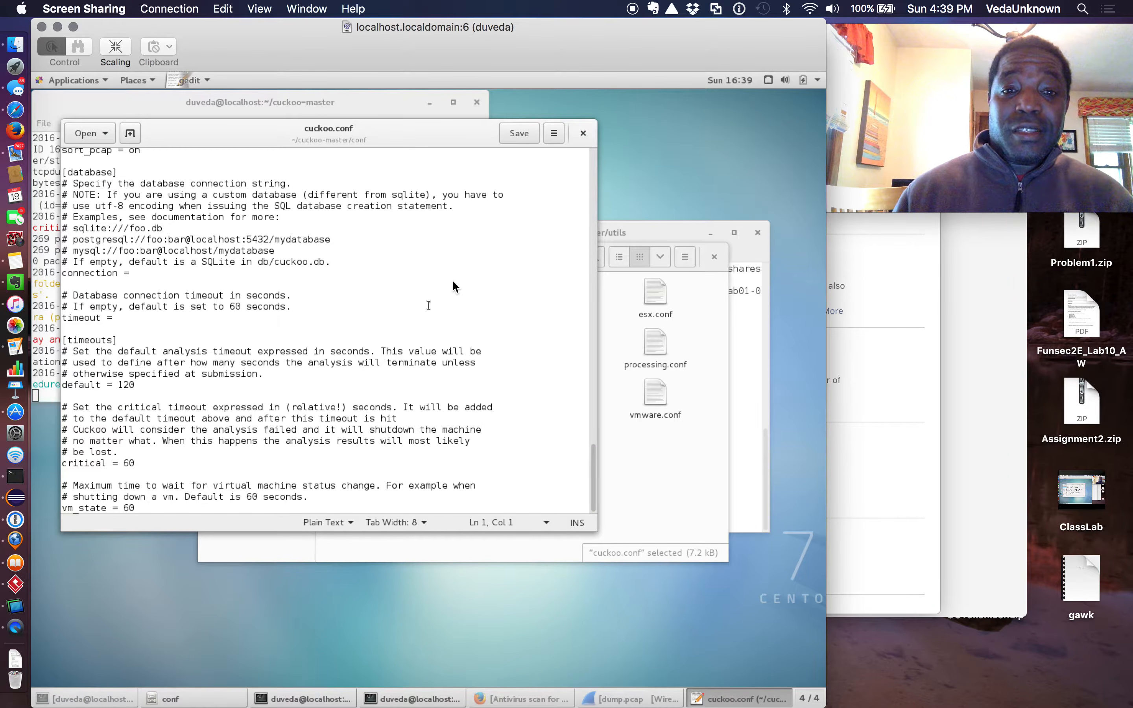
{"action": "left_click", "coordinate": [583, 135]}
Bring the Cuckoo log to the front and highlight the Python HTTPReplay text in the network processing error
{"action": "left_click", "coordinate": [268, 194]}
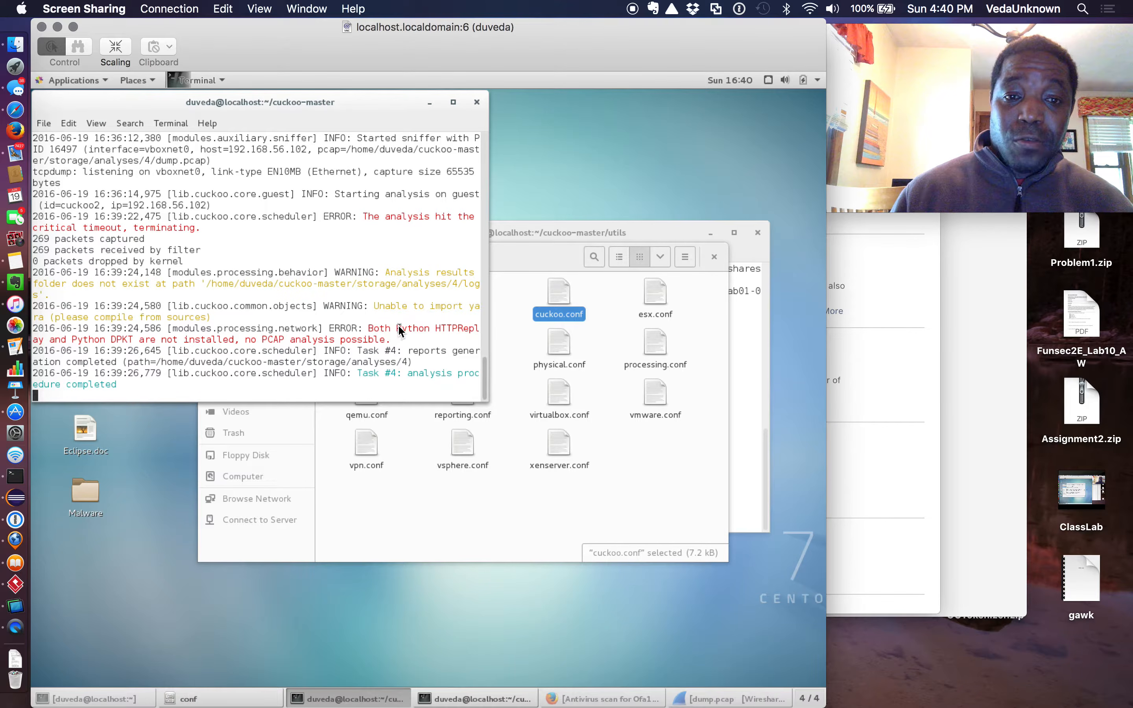
{"action": "left_click_drag", "start_coordinate": [399, 325], "coordinate": [464, 328]}
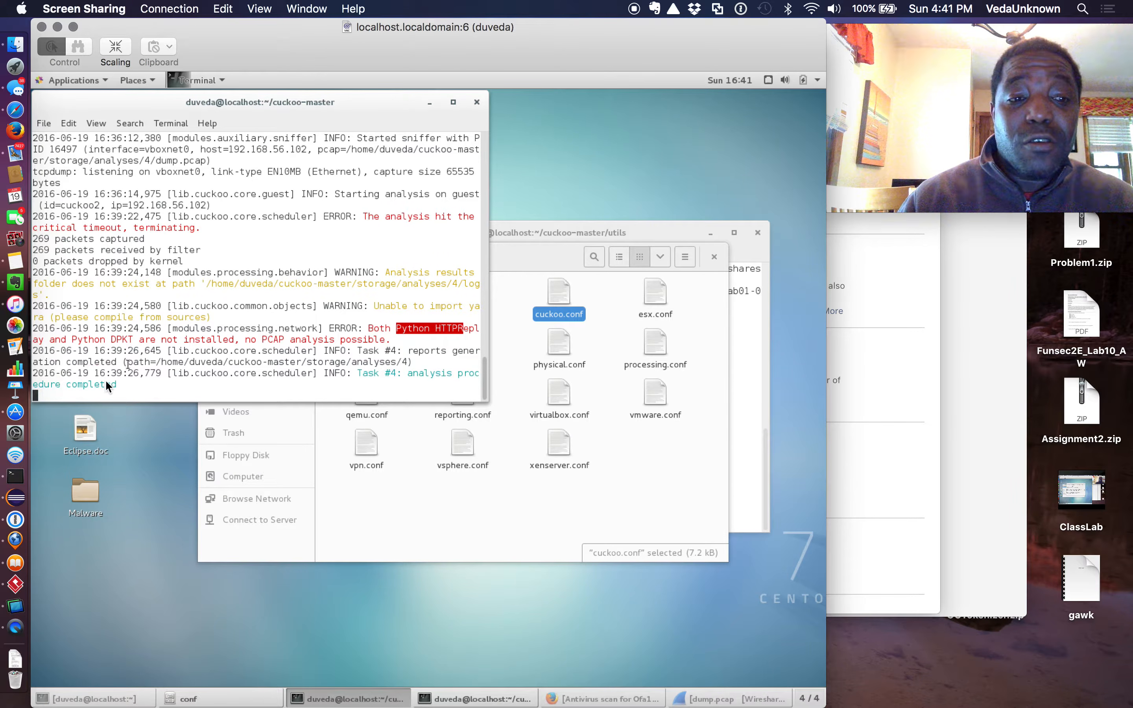
{"action": "left_click", "coordinate": [42, 396]}
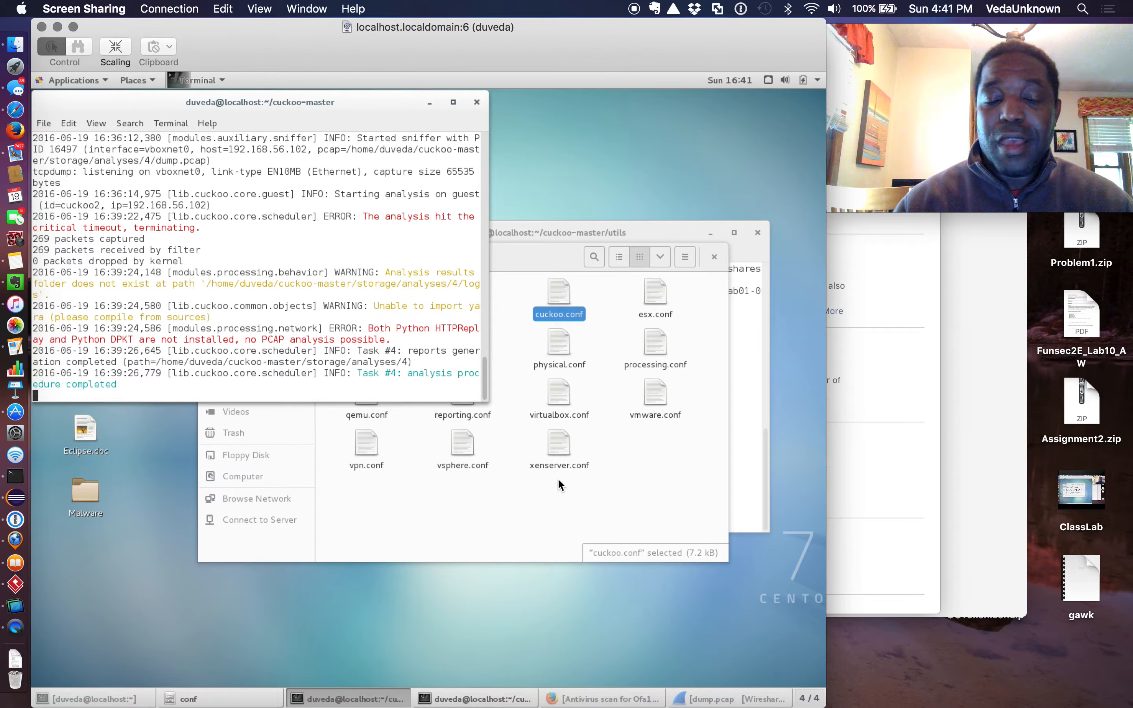
Submit Lab01-01.exe from the Chapter_1L folder to Cuckoo for the windows platform by editing the previous submit.py command
{"action": "left_click", "coordinate": [466, 700]}
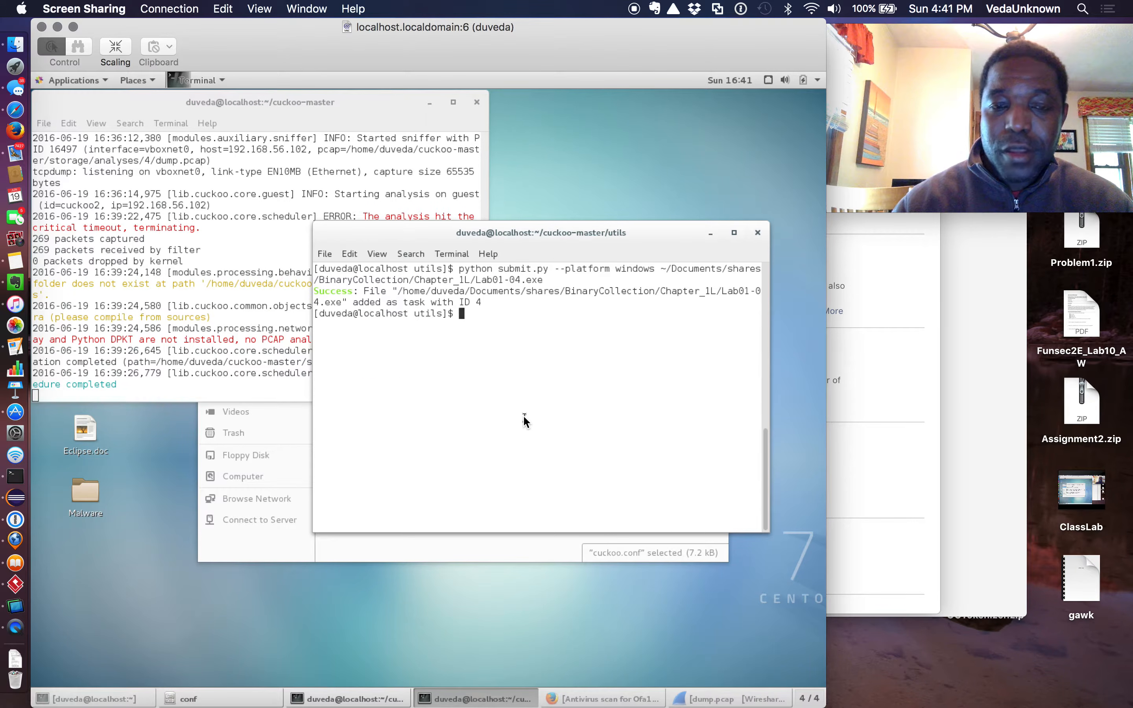
{"action": "key", "text": "Up"}
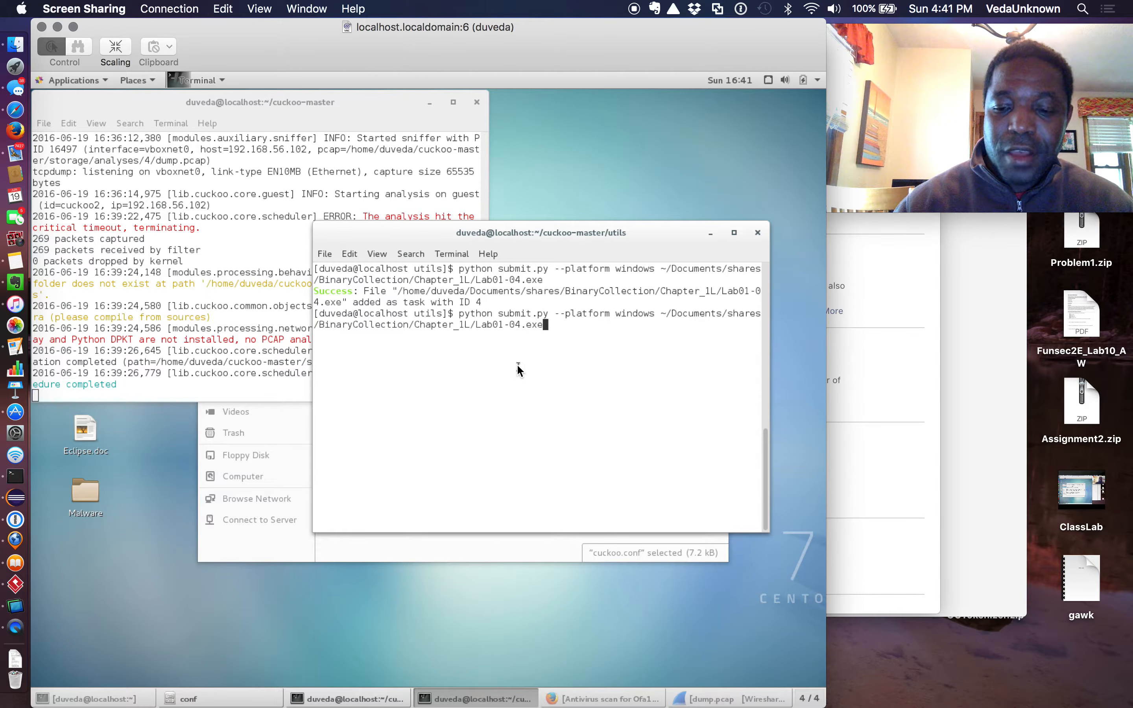
{"action": "key", "text": "Left"}
{"action": "key", "text": "Left"}
{"action": "key", "text": "Left"}
{"action": "key", "text": "Left"}
{"action": "key", "text": "BackSpace"}
{"action": "type", "text": "1"}
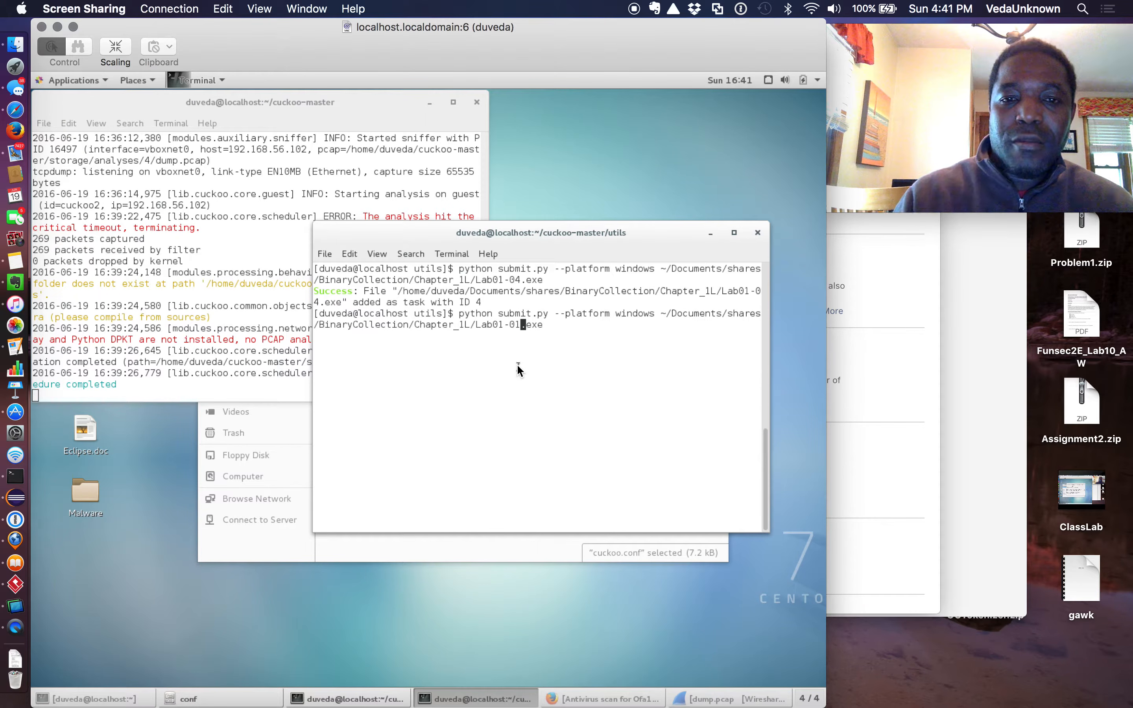
{"action": "key", "text": "Return"}
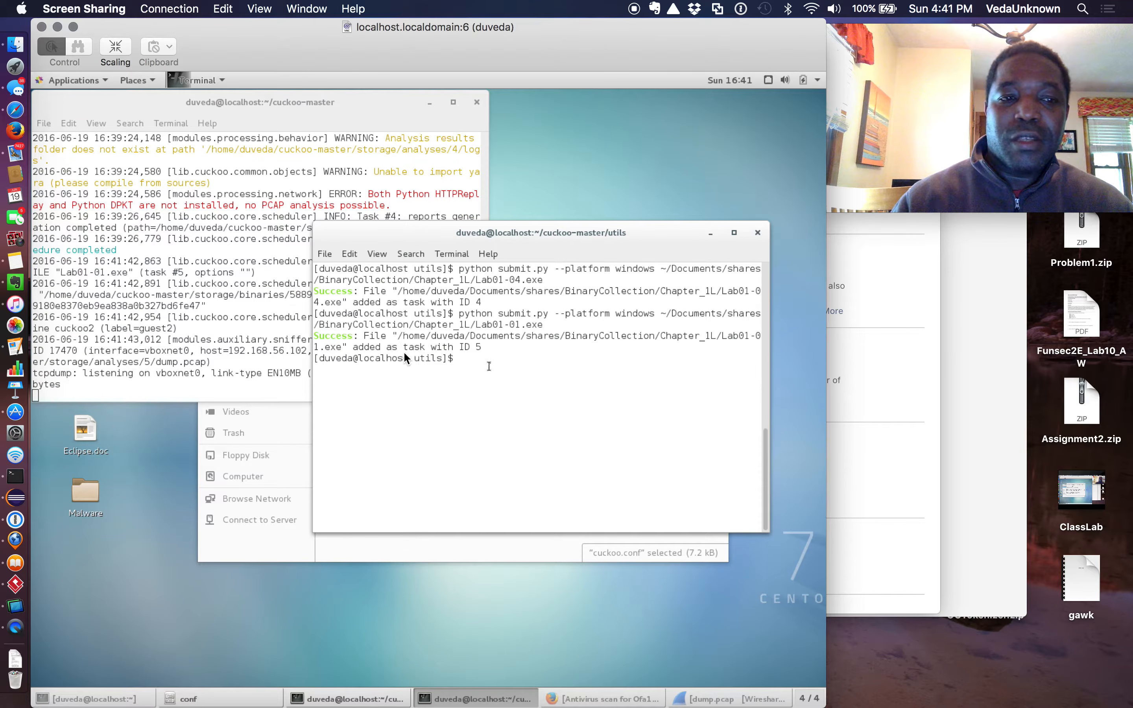
Check the Cuckoo log for the Lab01-01.exe task, and close the old dump.pcap capture in Wireshark
{"action": "left_click", "coordinate": [209, 308]}
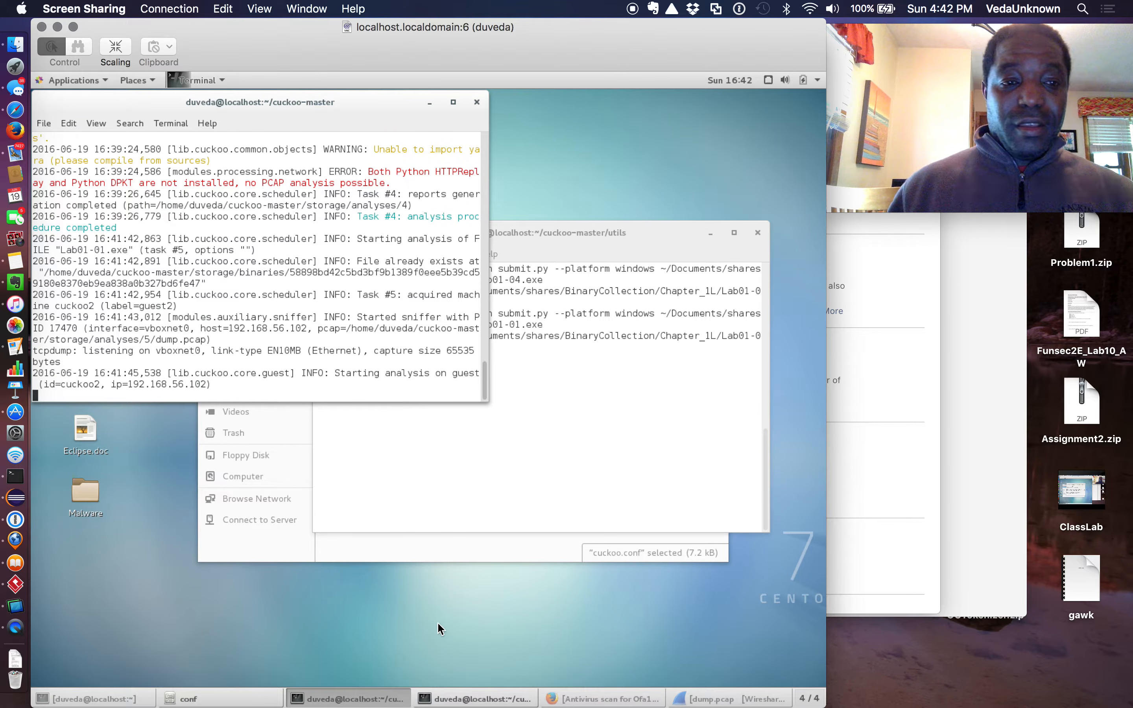
{"action": "left_click", "coordinate": [707, 699]}
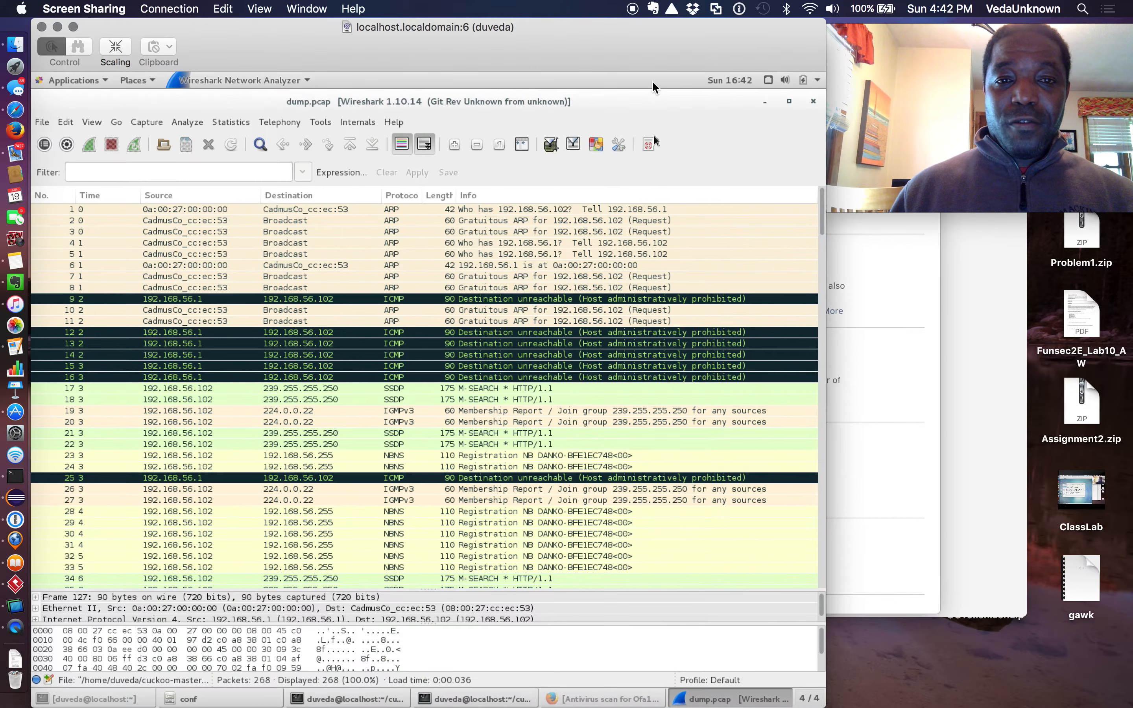
{"action": "left_click", "coordinate": [815, 101]}
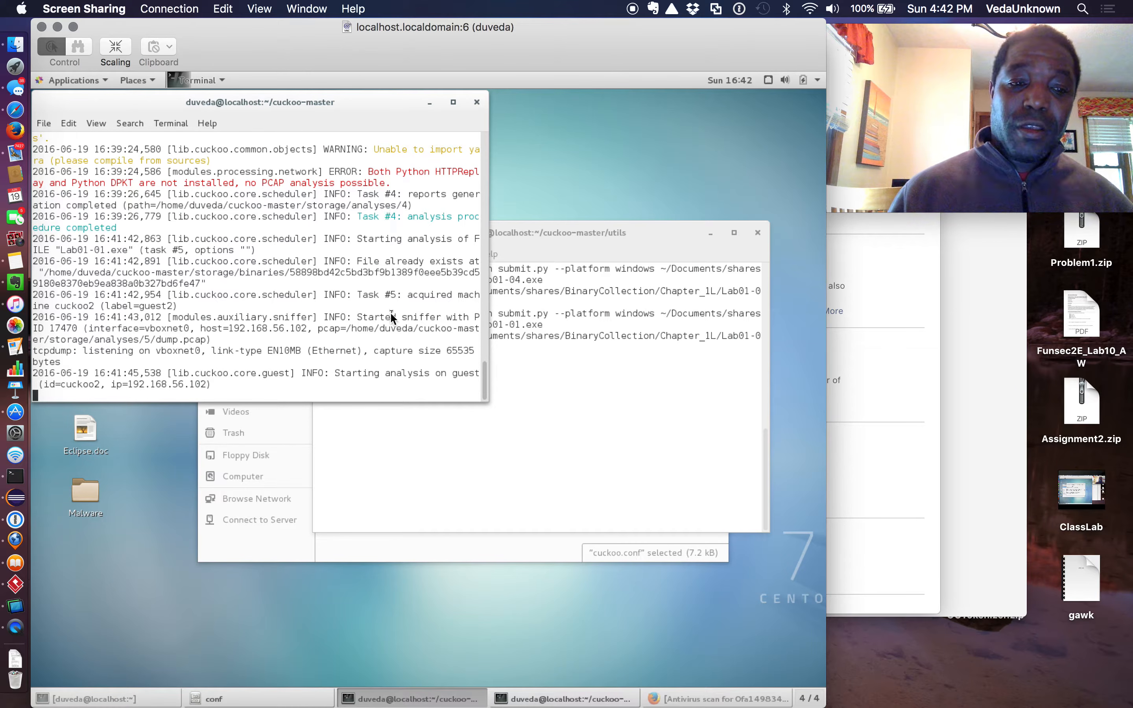
Open the analysis results folder for task 4 under cuckoo-master/storage/analyses in the file manager
{"action": "left_click", "coordinate": [277, 544]}
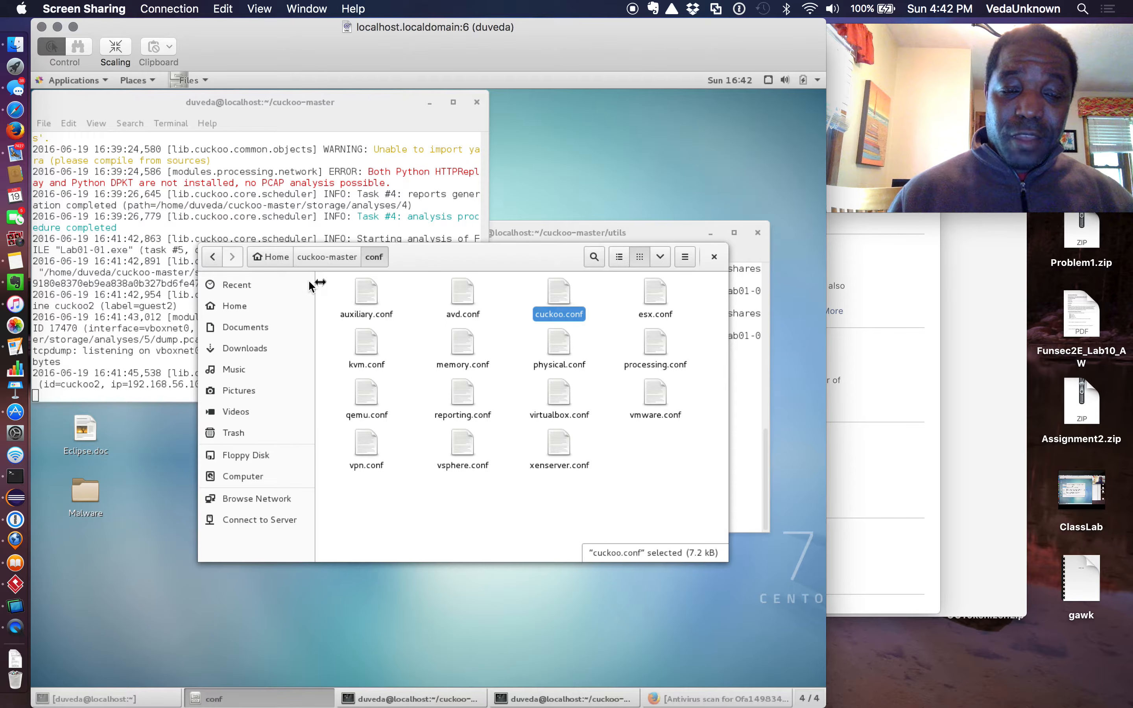
{"action": "left_click", "coordinate": [337, 258]}
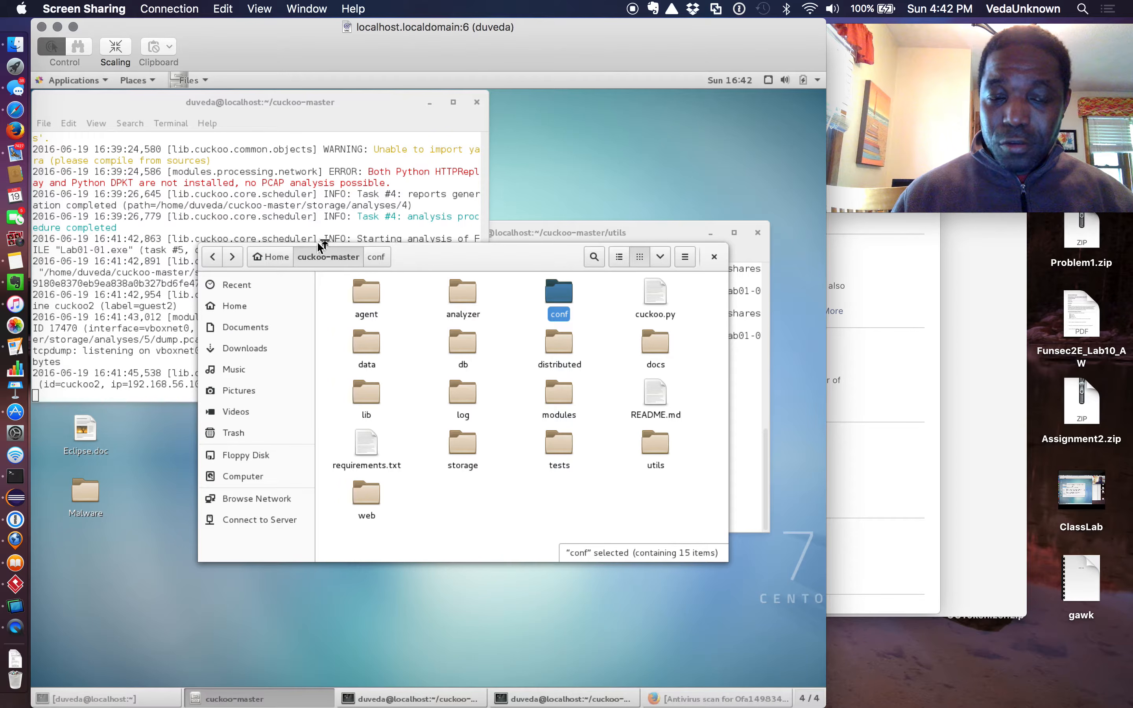
{"action": "left_click", "coordinate": [340, 266]}
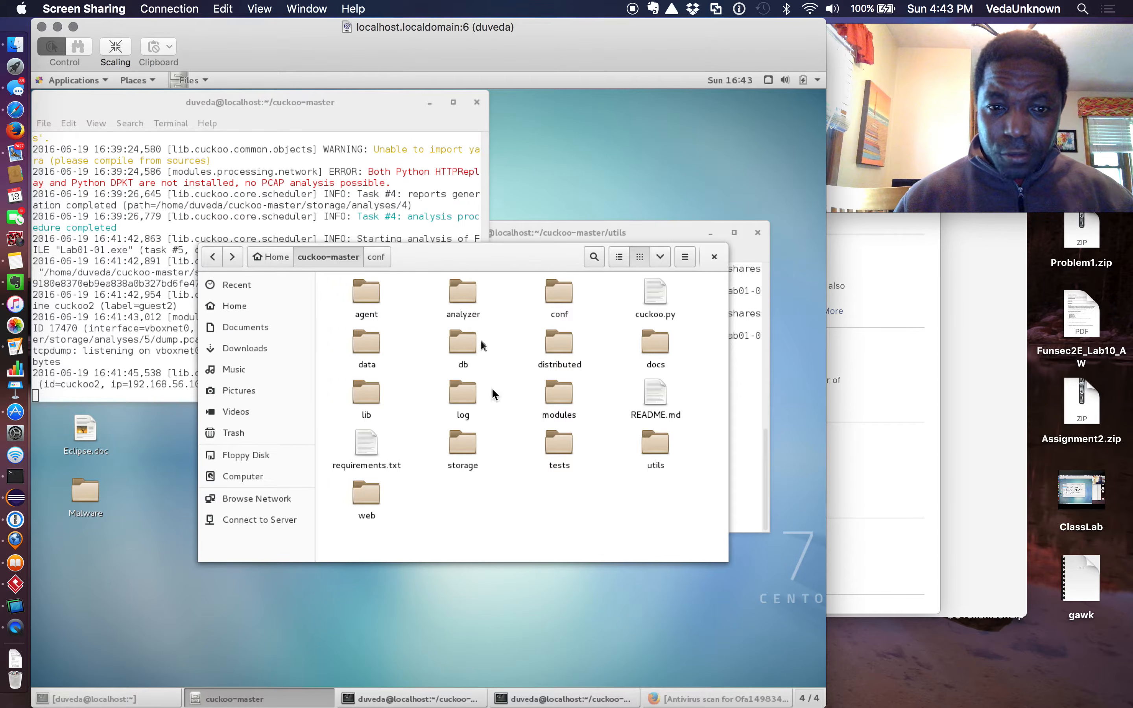
{"action": "double_click", "coordinate": [464, 447]}
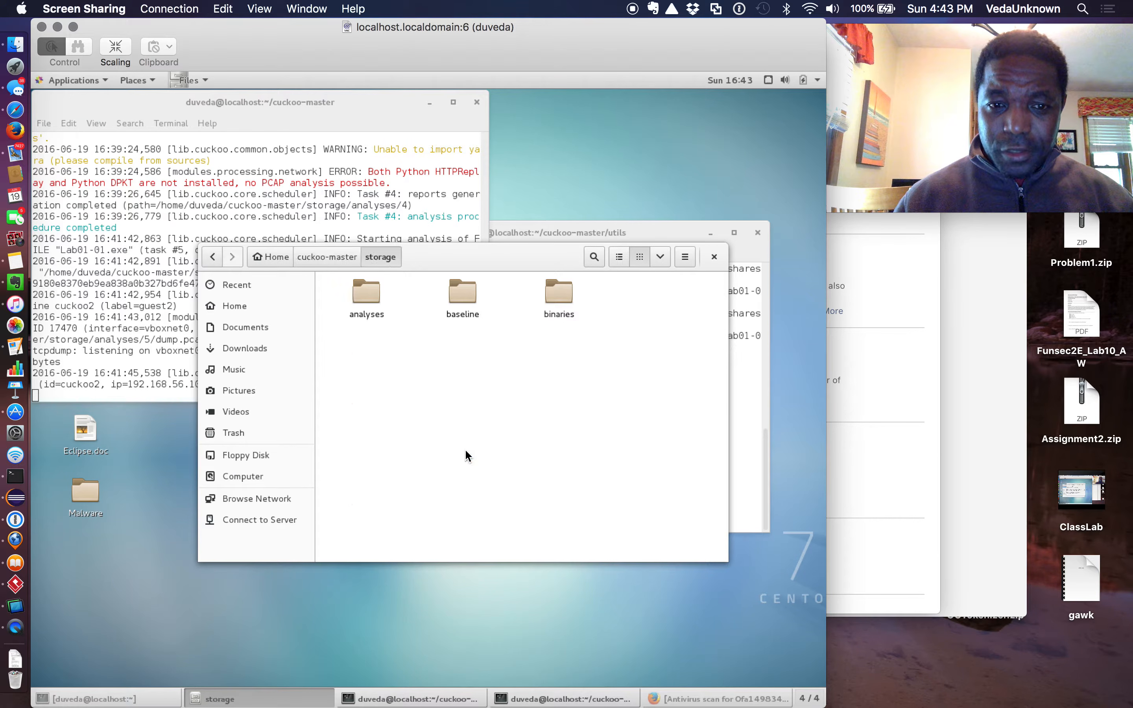
{"action": "double_click", "coordinate": [370, 293]}
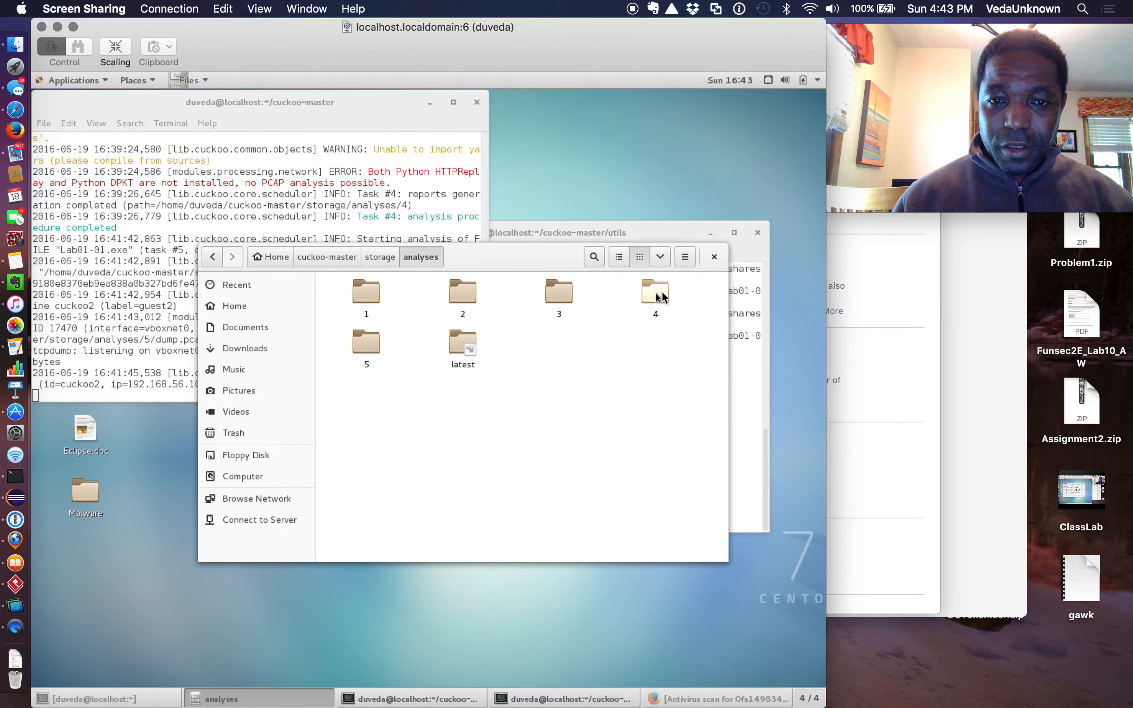
{"action": "double_click", "coordinate": [663, 302]}
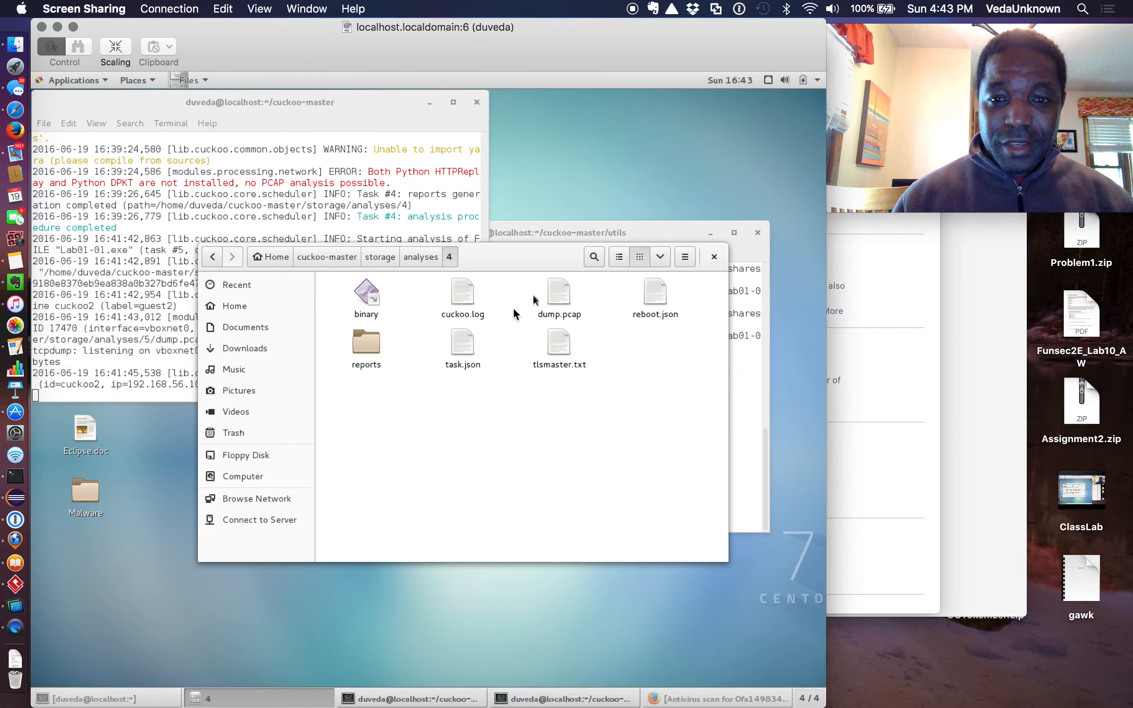
Open report.html from the task's reports folder in Firefox
{"action": "left_click", "coordinate": [360, 350]}
{"action": "double_click", "coordinate": [366, 349]}
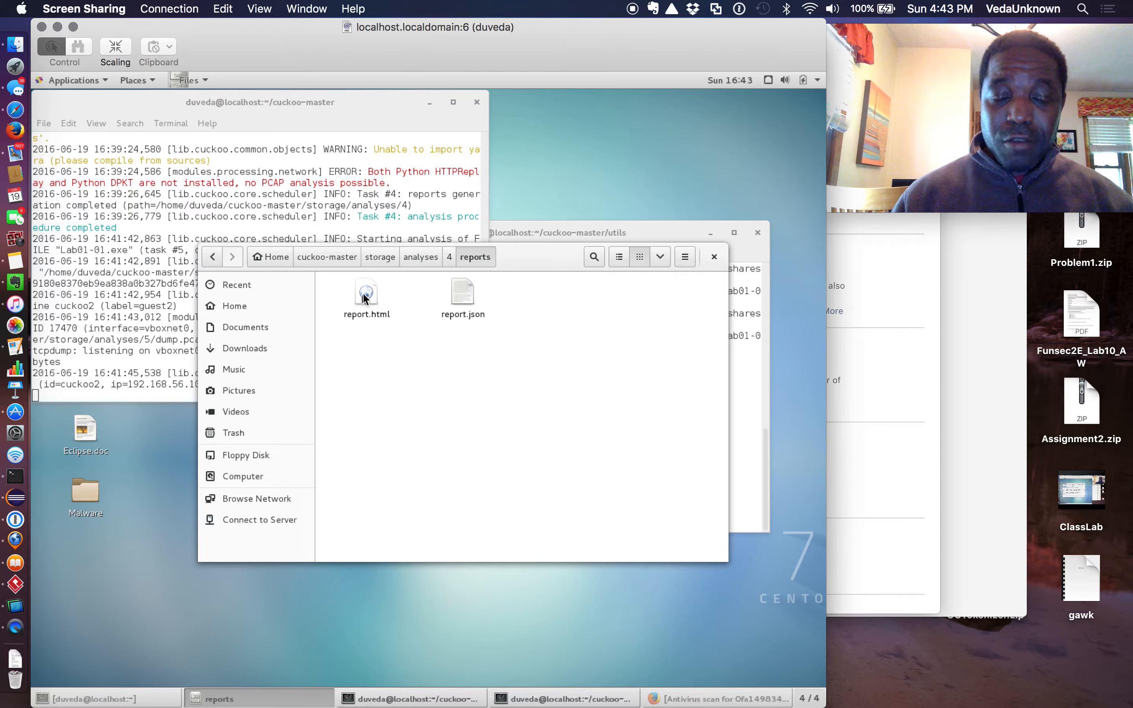
{"action": "right_click", "coordinate": [374, 295]}
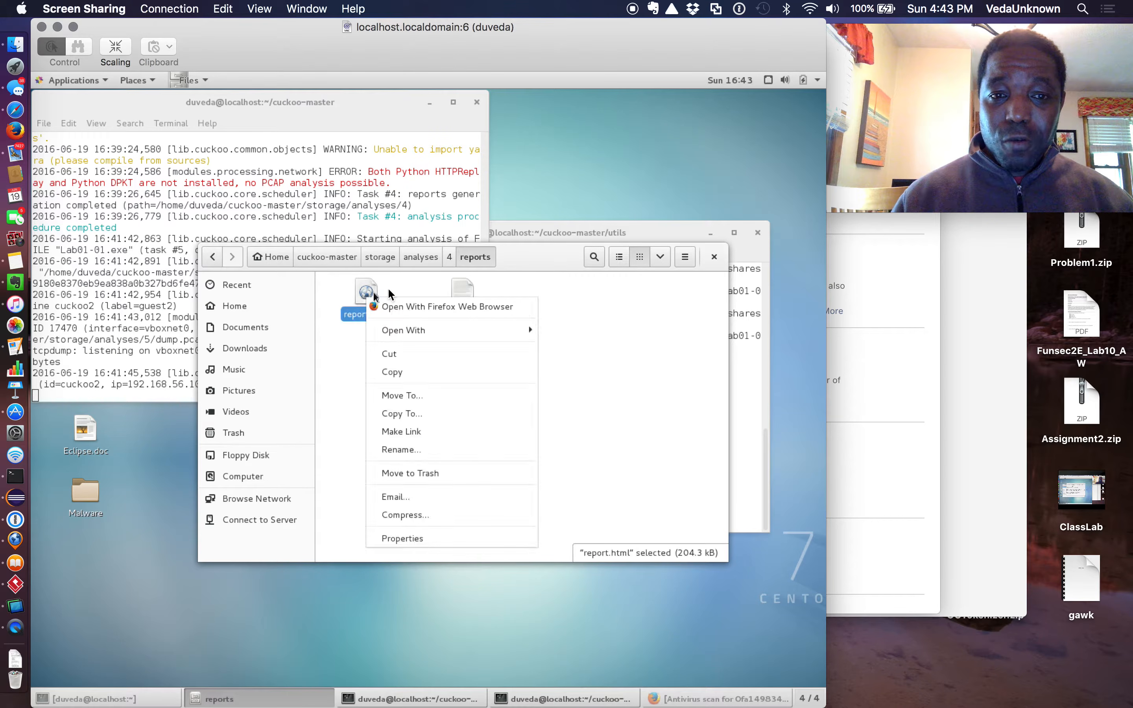
{"action": "left_click", "coordinate": [399, 308]}
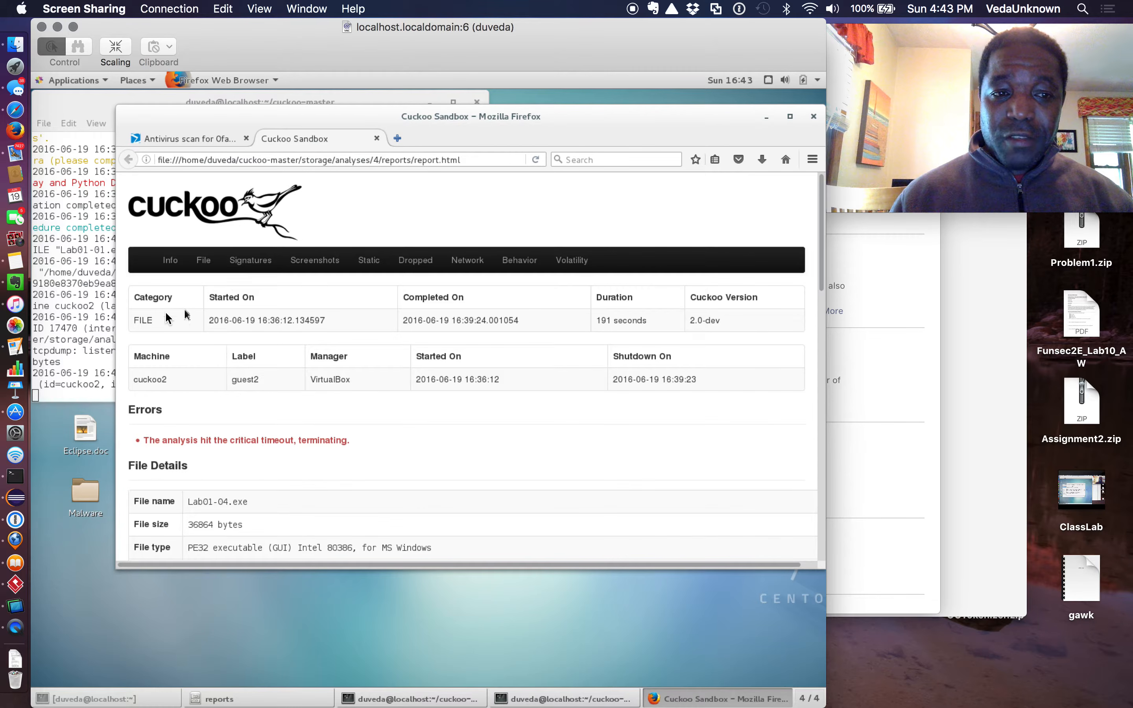
Highlight the analysis duration, the start of the file type, the file name and the machine name in the Cuckoo report
{"action": "left_click_drag", "start_coordinate": [729, 318], "coordinate": [595, 323]}
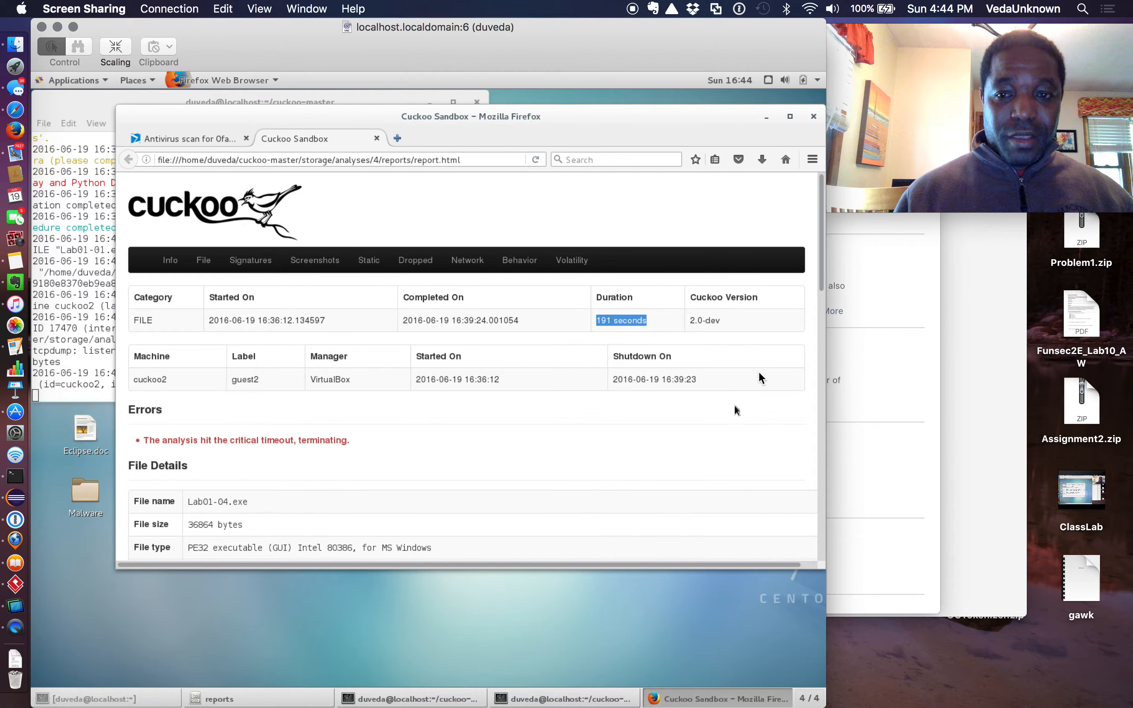
{"action": "left_click_drag", "start_coordinate": [821, 195], "coordinate": [822, 219]}
{"action": "left_click_drag", "start_coordinate": [821, 218], "coordinate": [821, 226]}
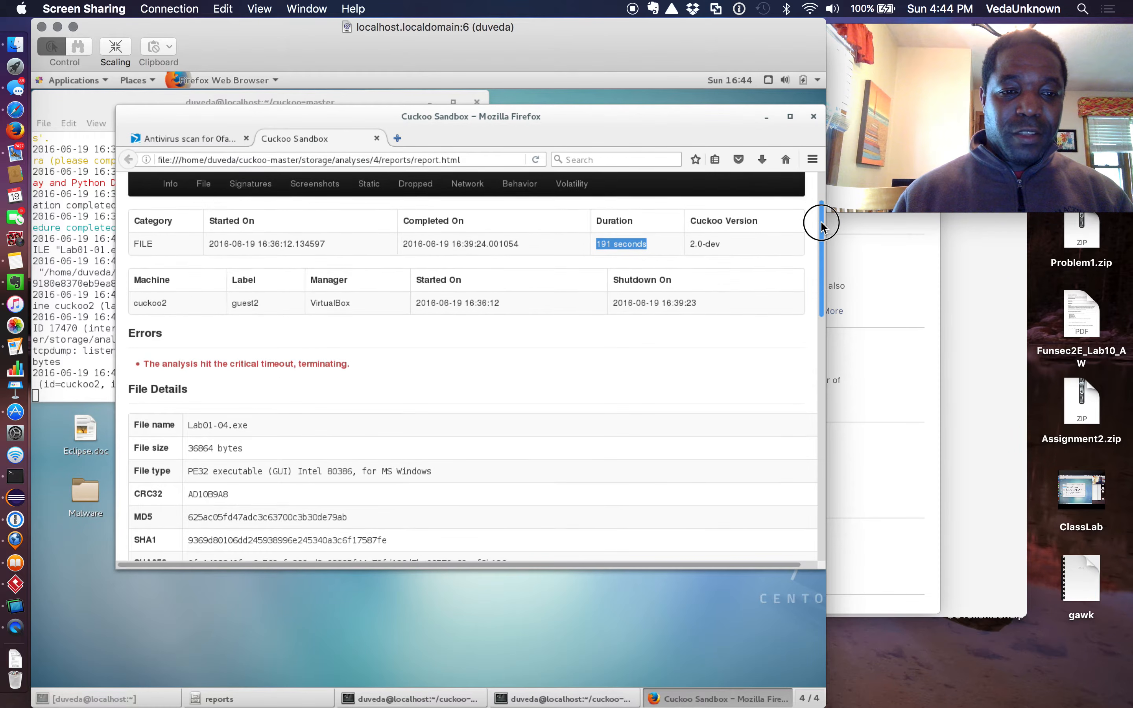
{"action": "left_click_drag", "start_coordinate": [199, 468], "coordinate": [192, 472]}
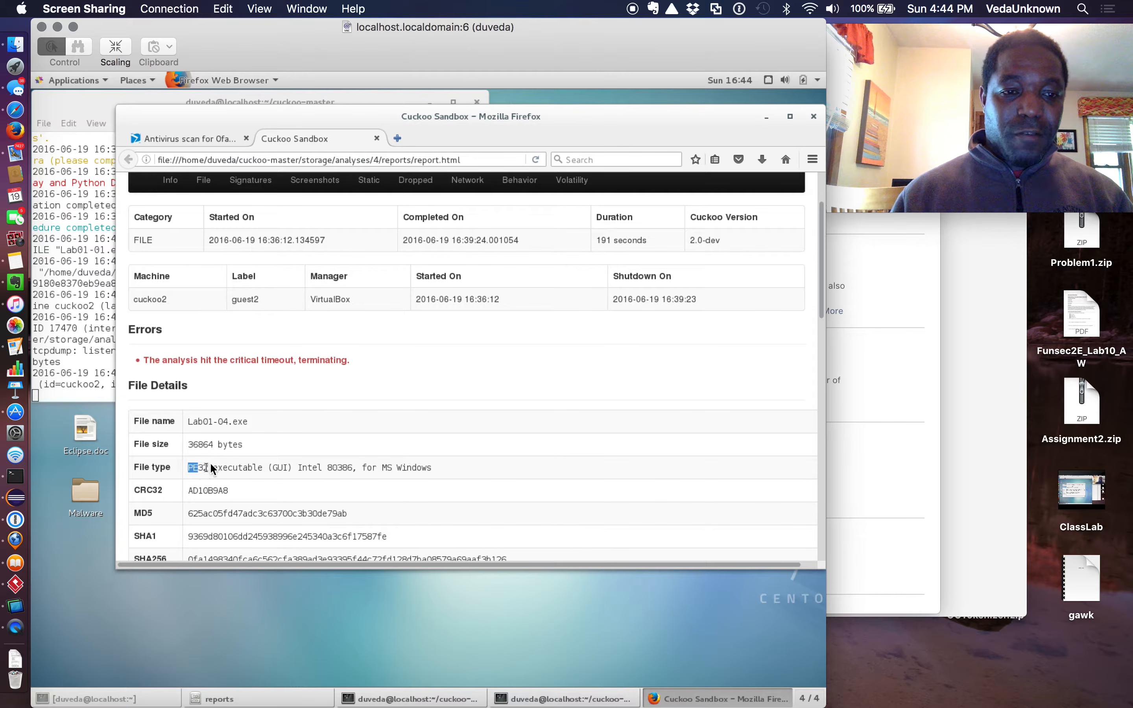
{"action": "left_click_drag", "start_coordinate": [188, 422], "coordinate": [244, 423]}
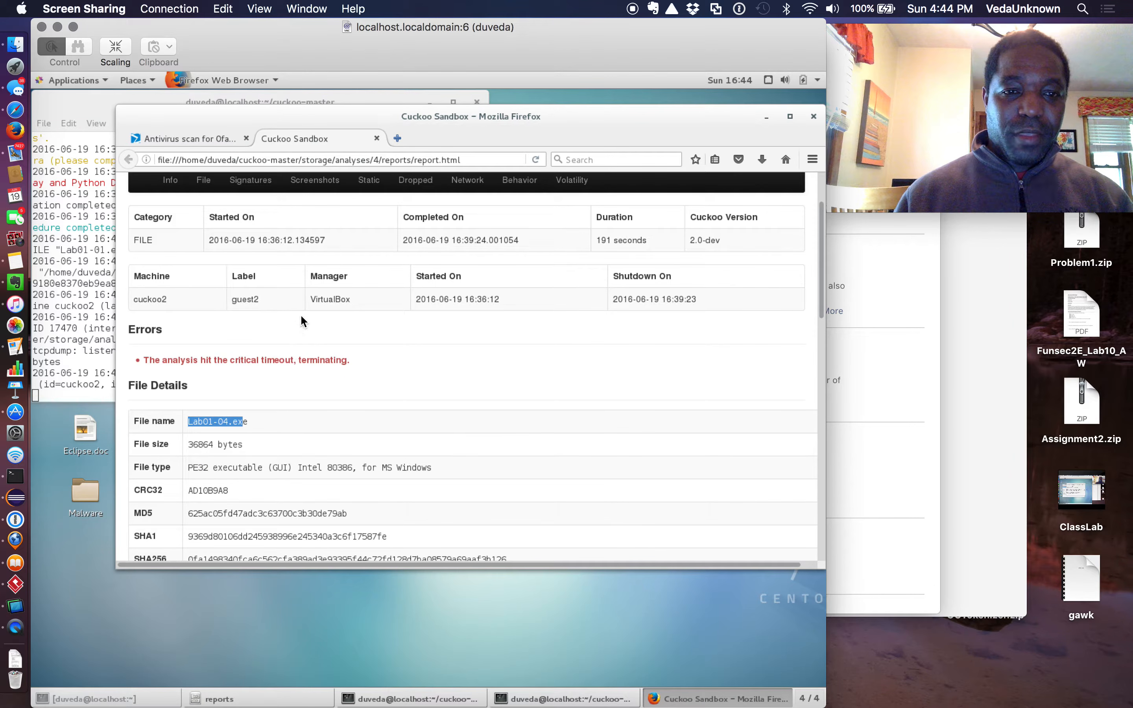
{"action": "left_click_drag", "start_coordinate": [265, 301], "coordinate": [135, 300]}
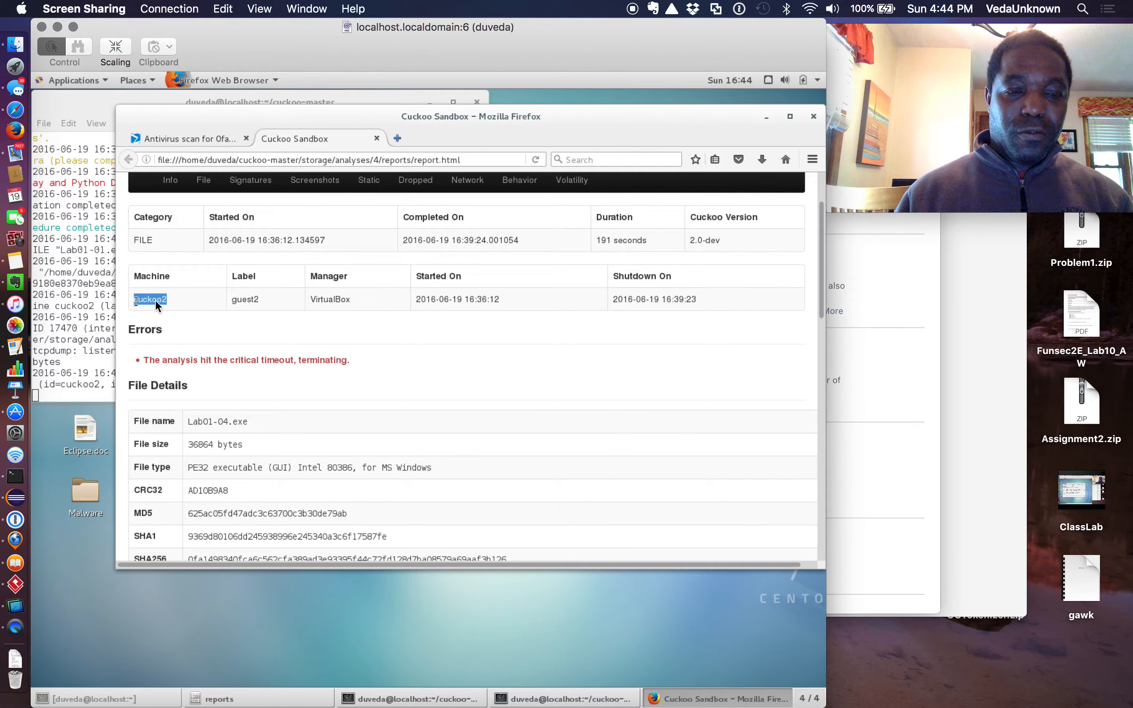
Highlight the machine's label and manager, the task's start and completion times, and the machine's start date in the Cuckoo report
{"action": "left_click_drag", "start_coordinate": [266, 305], "coordinate": [243, 303]}
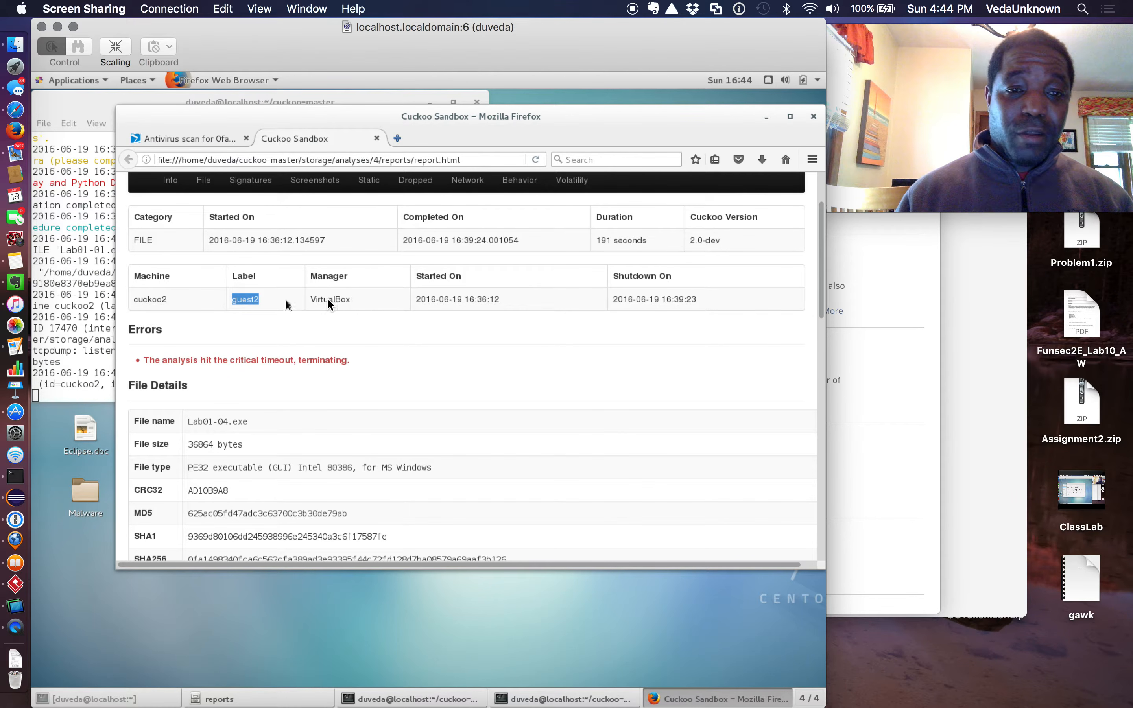
{"action": "left_click_drag", "start_coordinate": [354, 300], "coordinate": [323, 300]}
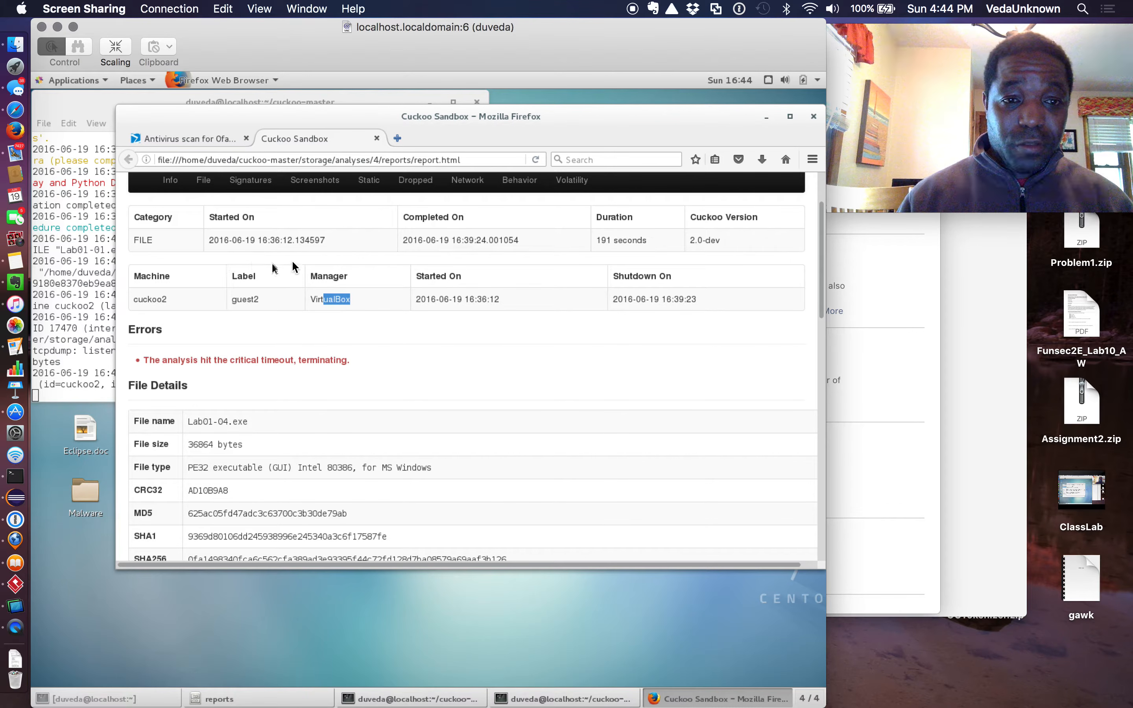
{"action": "left_click_drag", "start_coordinate": [210, 240], "coordinate": [306, 245]}
{"action": "left_click_drag", "start_coordinate": [407, 240], "coordinate": [482, 246]}
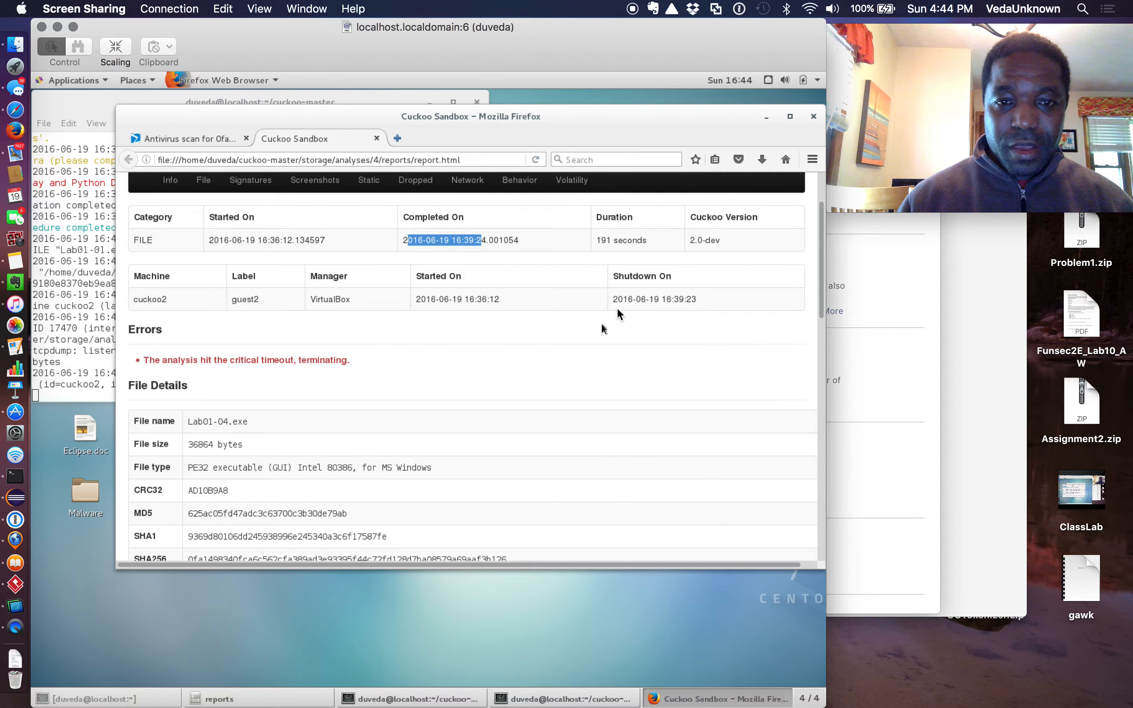
{"action": "left_click", "coordinate": [478, 293]}
{"action": "double_click", "coordinate": [436, 299]}
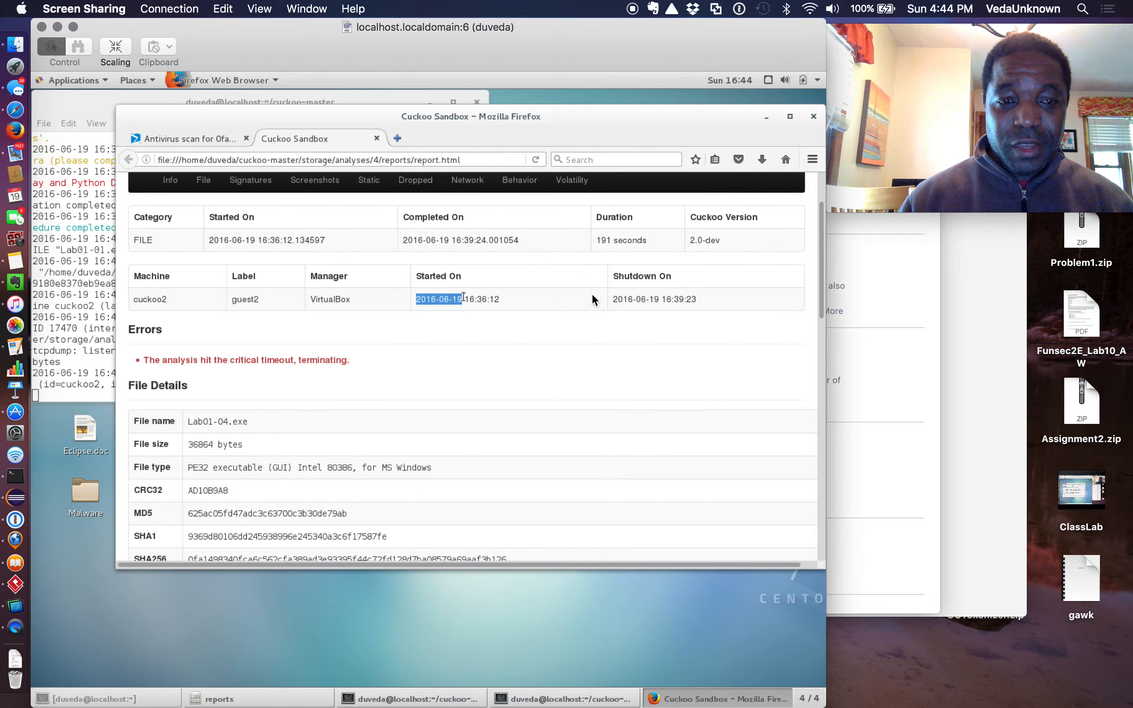
Highlight the packer signature and the PEiD label in the report's File Details table
{"action": "scroll", "coordinate": [360, 391], "scroll_direction": "down", "scroll_amount": 2}
{"action": "scroll", "coordinate": [359, 388], "scroll_direction": "down", "scroll_amount": 5}
{"action": "scroll", "coordinate": [359, 388], "scroll_direction": "up", "scroll_amount": 2}
{"action": "scroll", "coordinate": [360, 388], "scroll_direction": "up", "scroll_amount": 2}
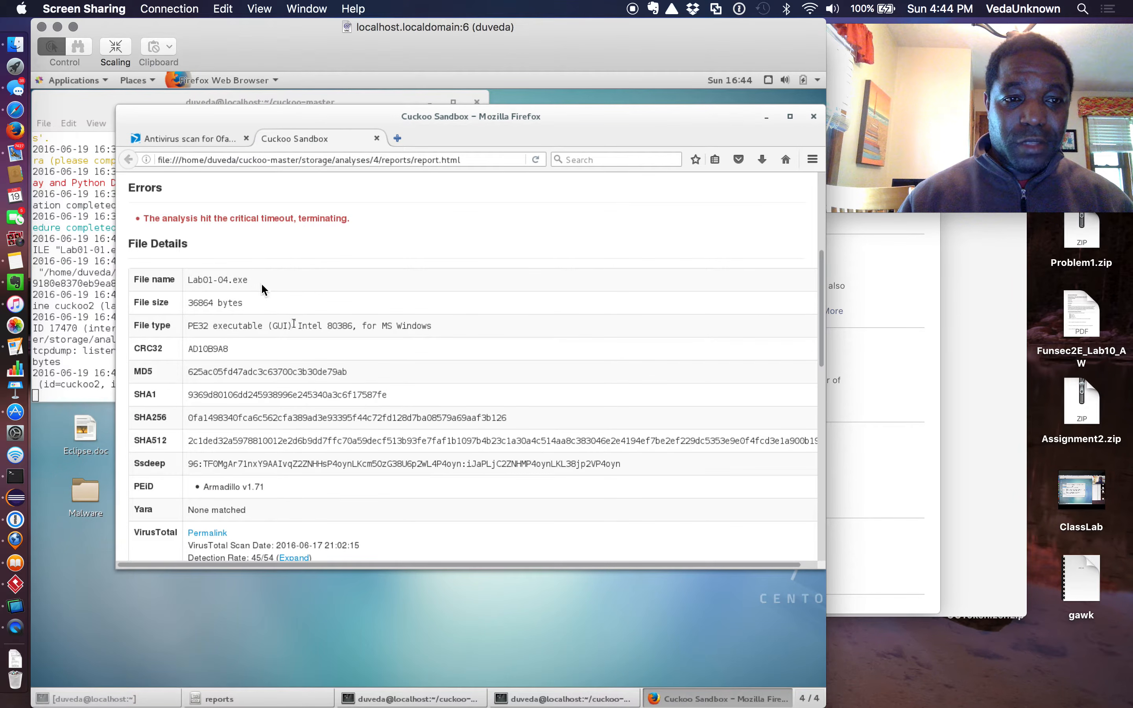
{"action": "scroll", "coordinate": [285, 403], "scroll_direction": "down", "scroll_amount": 2}
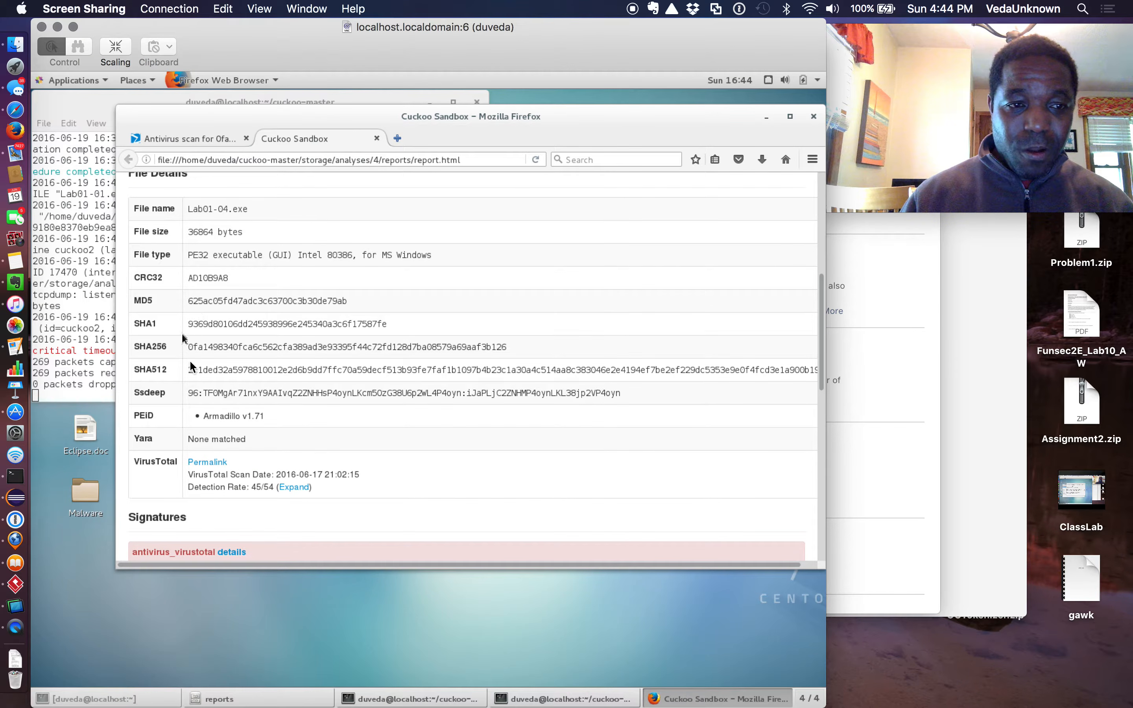
{"action": "left_click_drag", "start_coordinate": [202, 416], "coordinate": [277, 419]}
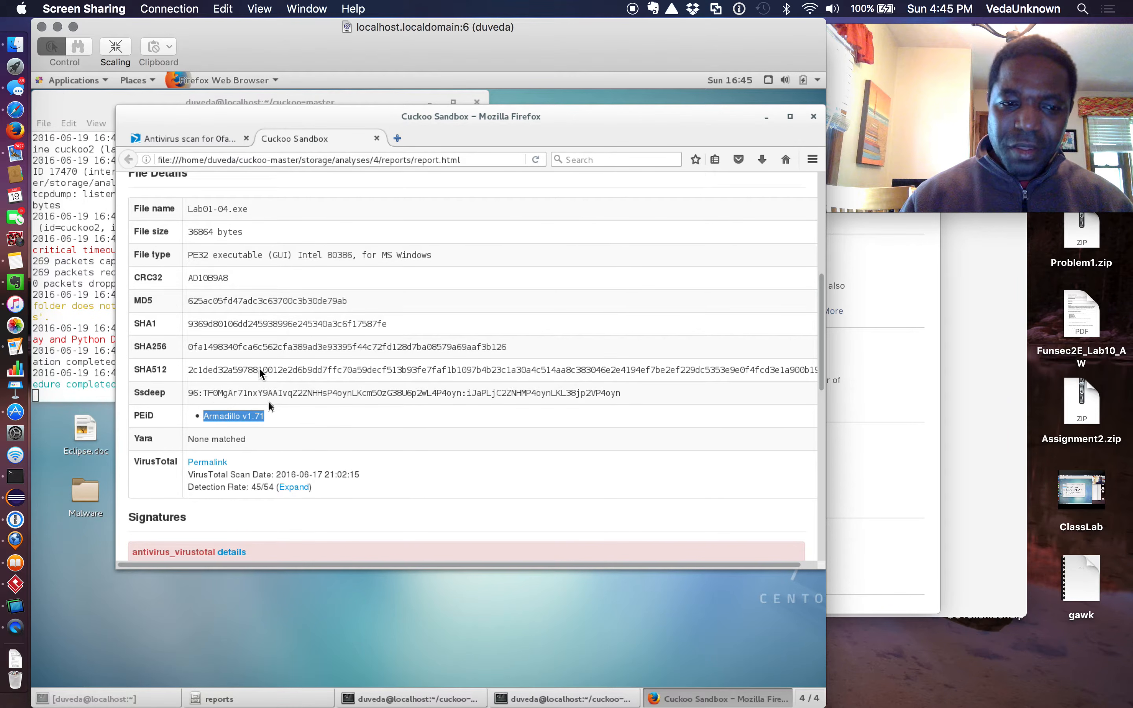
{"action": "left_click", "coordinate": [159, 422]}
{"action": "double_click", "coordinate": [159, 422]}
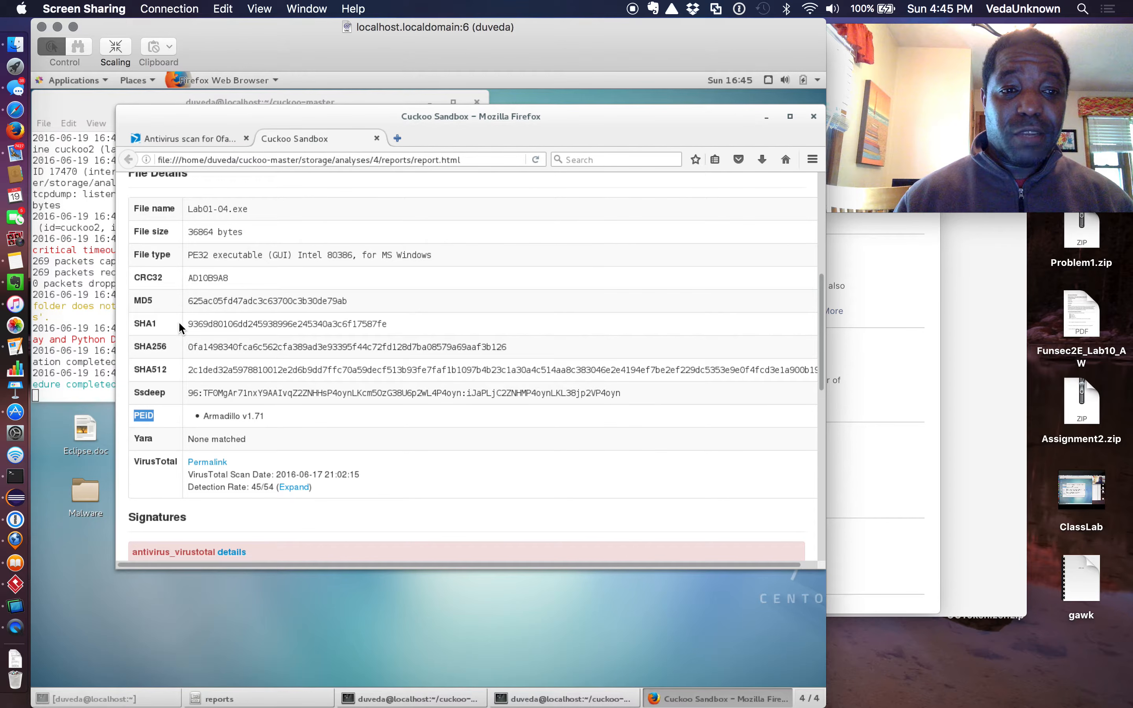
Highlight the start of the MD5 and SHA1 hashes and the Ssdeep value in the File Details table
{"action": "left_click_drag", "start_coordinate": [185, 302], "coordinate": [297, 301]}
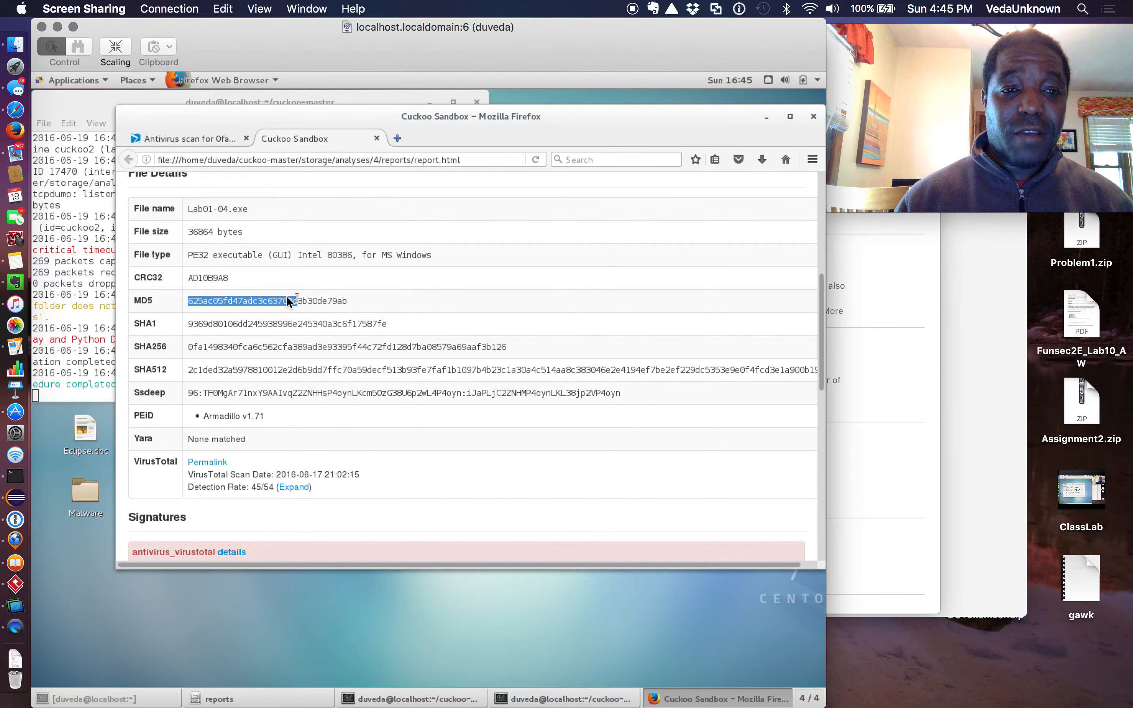
{"action": "left_click_drag", "start_coordinate": [185, 323], "coordinate": [243, 324]}
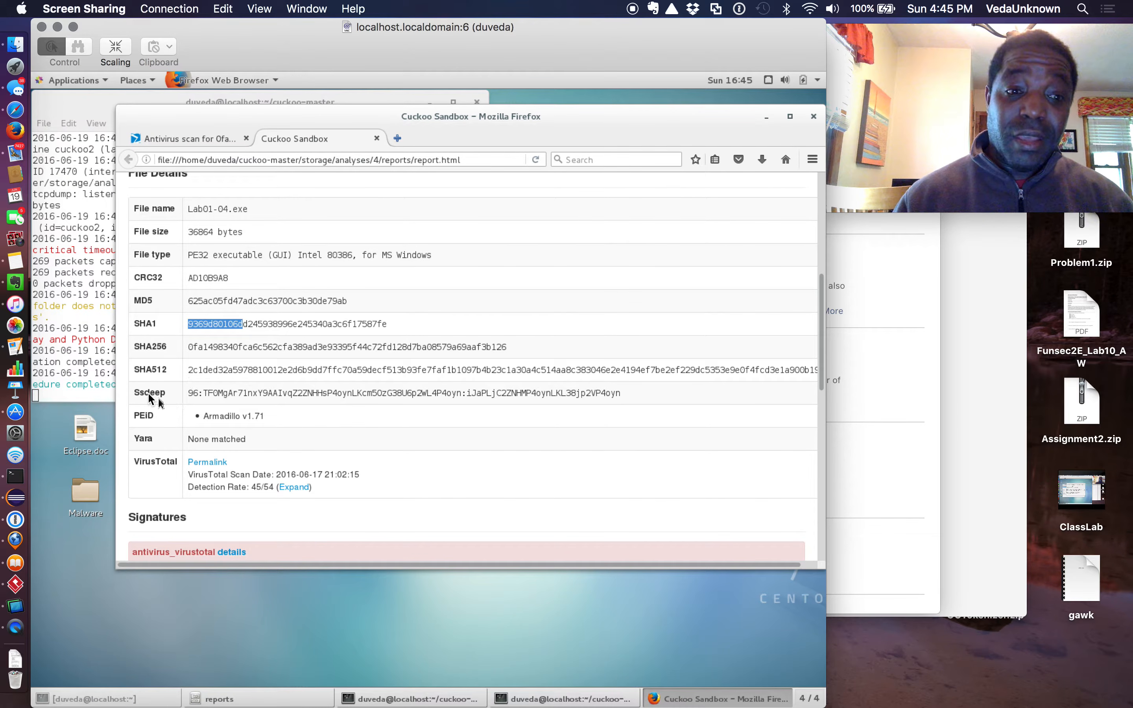
{"action": "left_click_drag", "start_coordinate": [133, 393], "coordinate": [622, 395]}
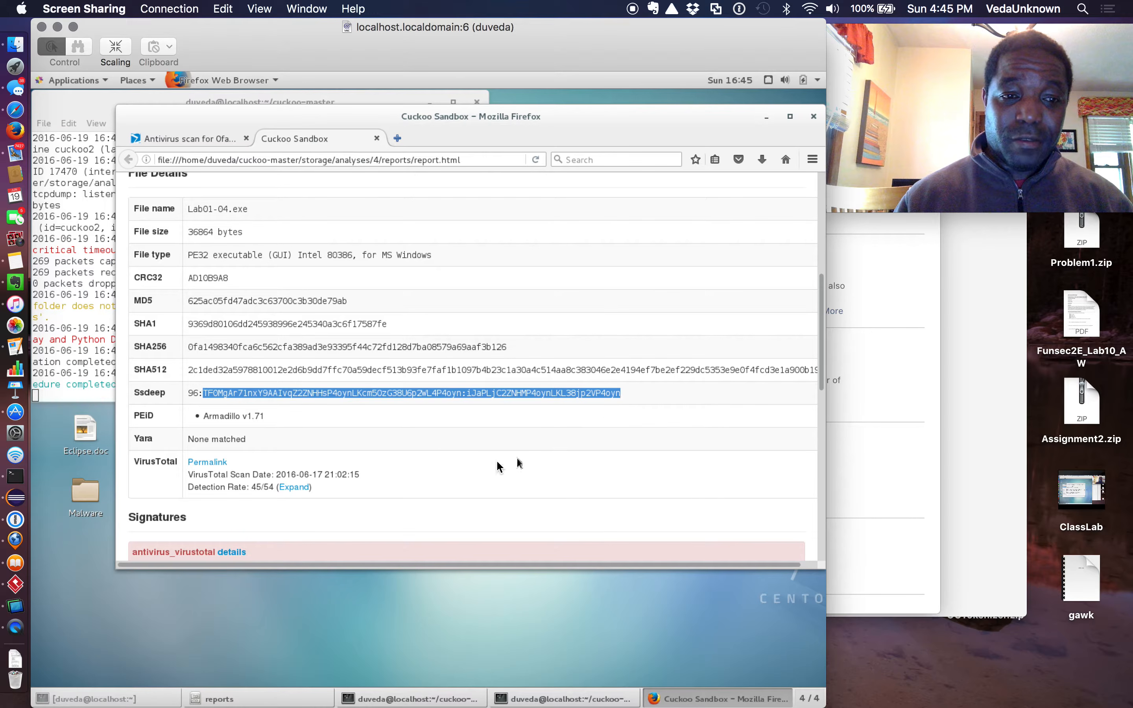
Highlight the VirusTotal label, scan date and detection rate in File Details, and expand the list of antivirus results
{"action": "scroll", "coordinate": [487, 461], "scroll_direction": "down", "scroll_amount": 5}
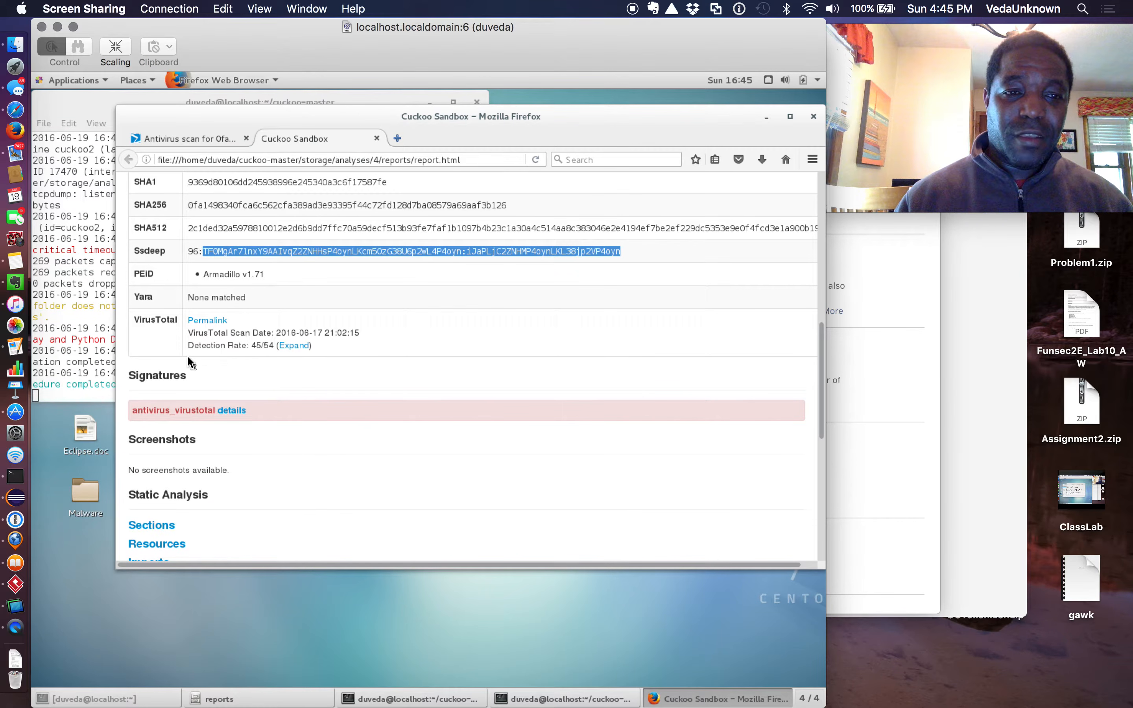
{"action": "left_click_drag", "start_coordinate": [140, 320], "coordinate": [185, 323]}
{"action": "left_click_drag", "start_coordinate": [278, 330], "coordinate": [368, 337]}
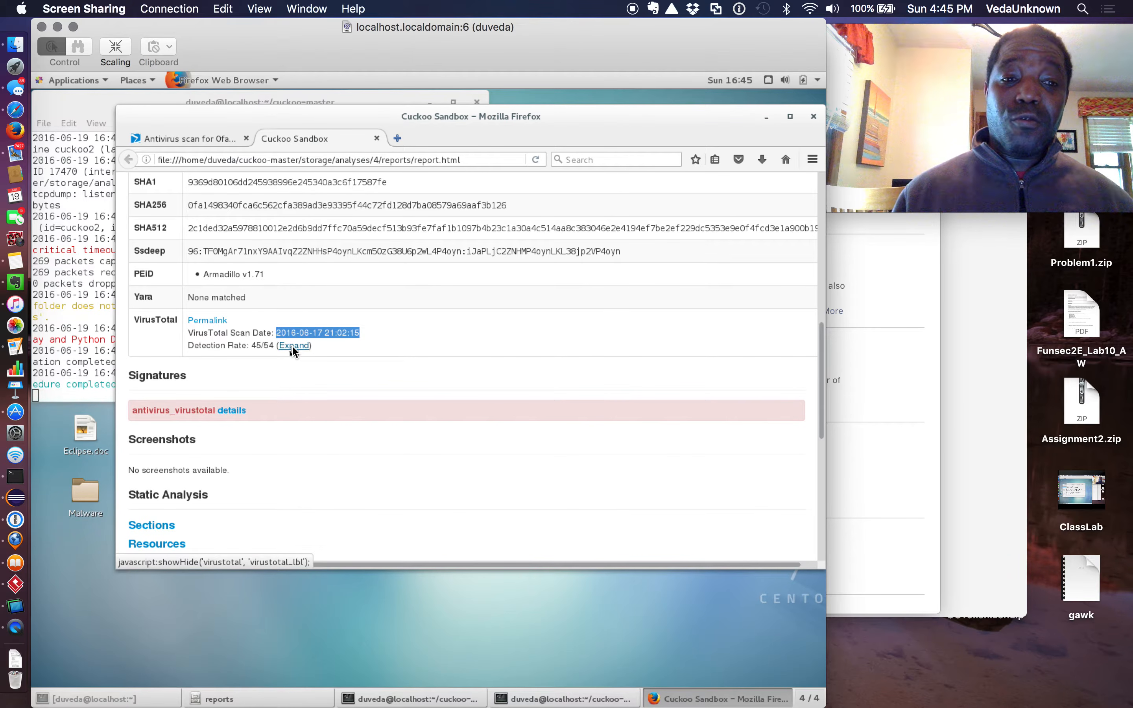
{"action": "left_click_drag", "start_coordinate": [212, 340], "coordinate": [273, 347]}
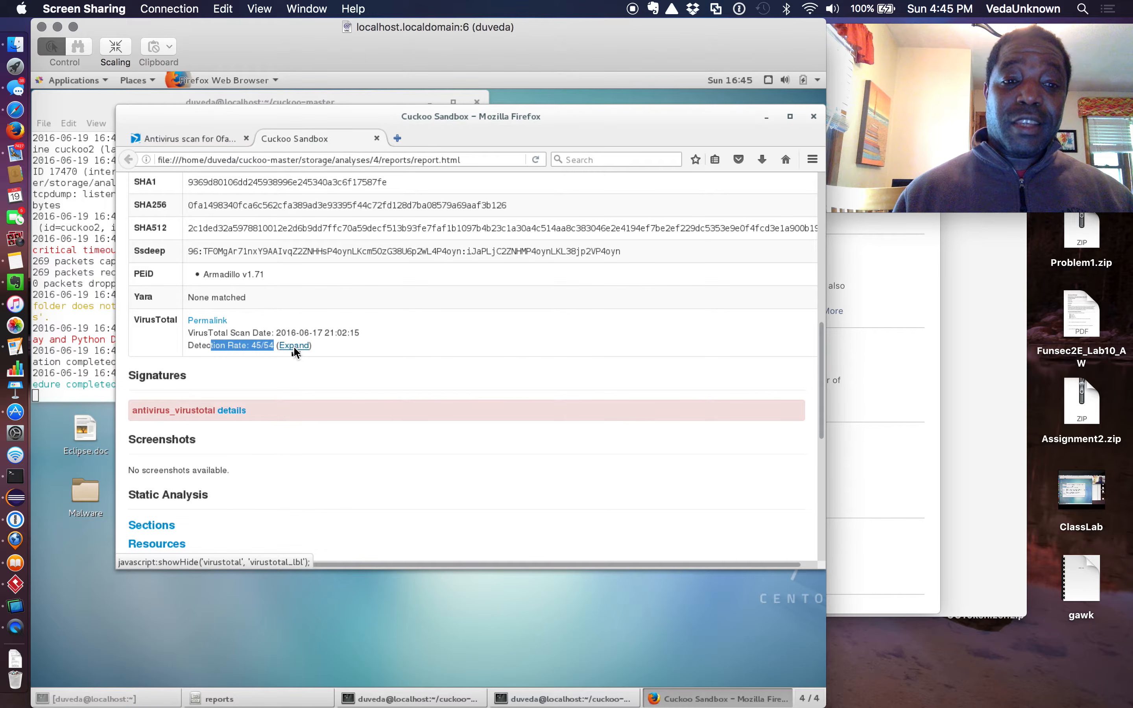
{"action": "left_click", "coordinate": [294, 346]}
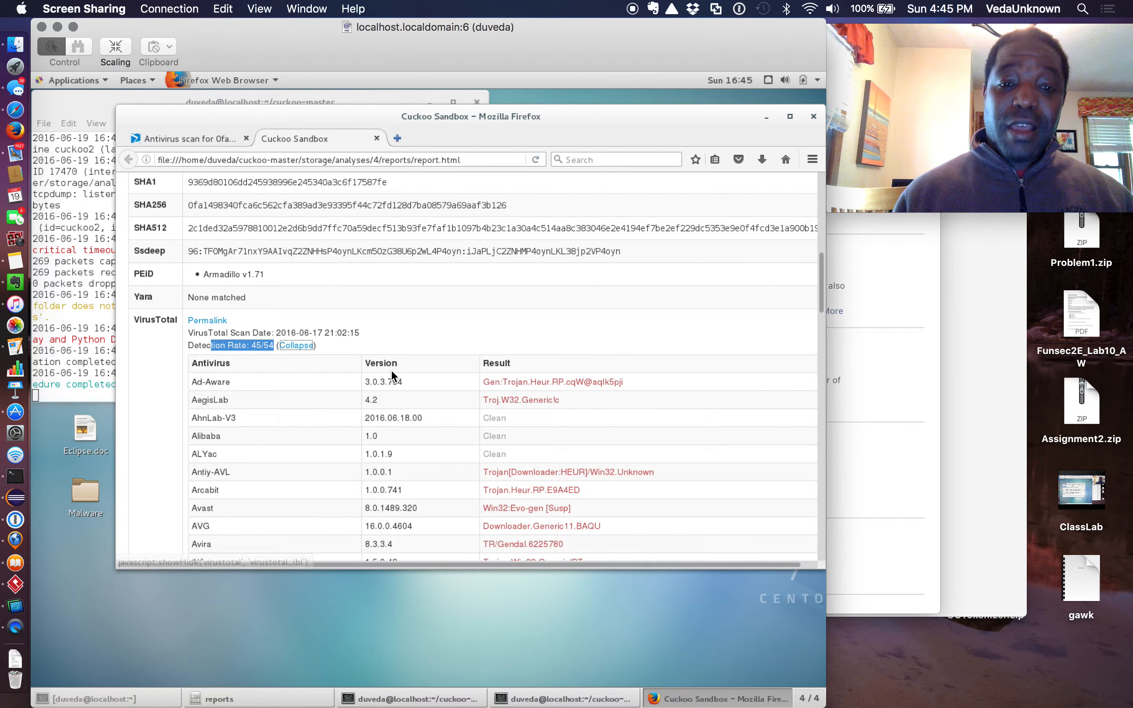
Examine the expanded VirusTotal table for each antivirus engine's version and detection result on the sample
{"action": "scroll", "coordinate": [429, 425], "scroll_direction": "down", "scroll_amount": 5}
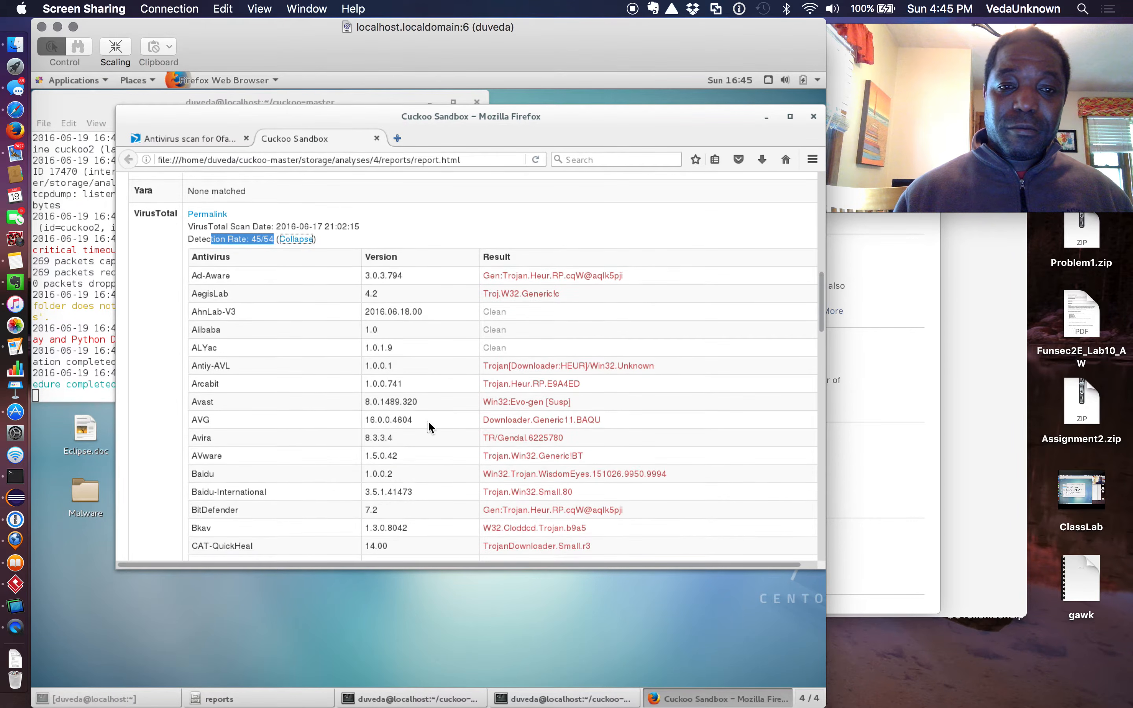
{"action": "scroll", "coordinate": [429, 423], "scroll_direction": "down", "scroll_amount": 3}
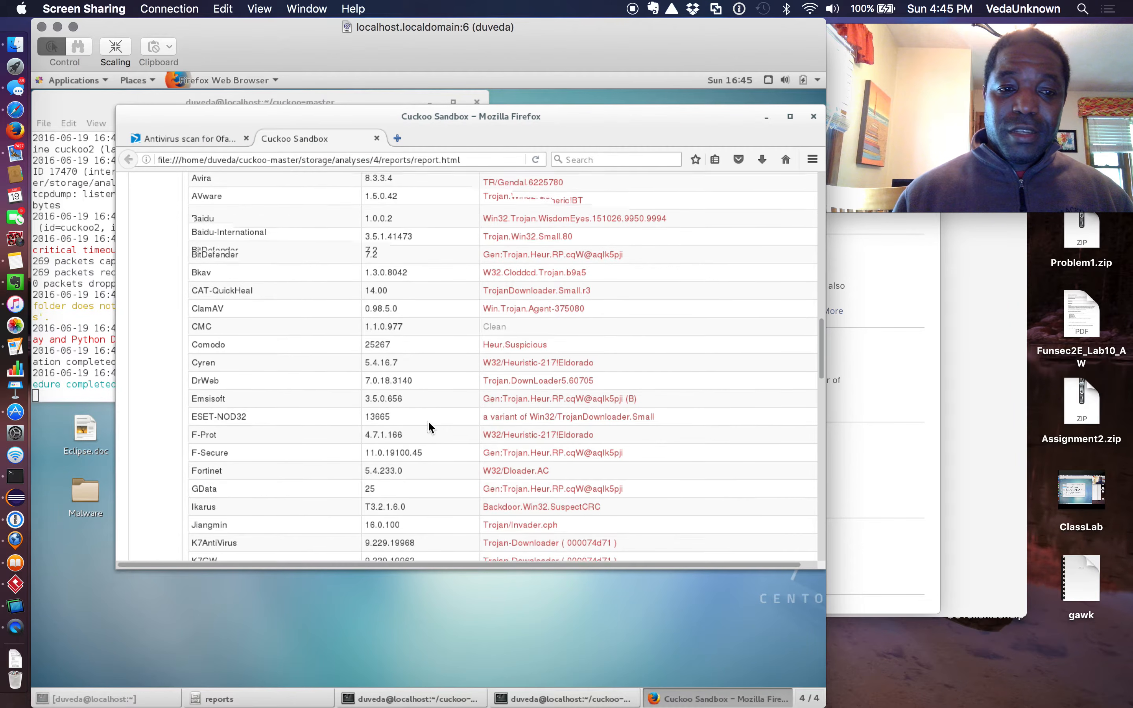
{"action": "scroll", "coordinate": [428, 420], "scroll_direction": "down", "scroll_amount": 2}
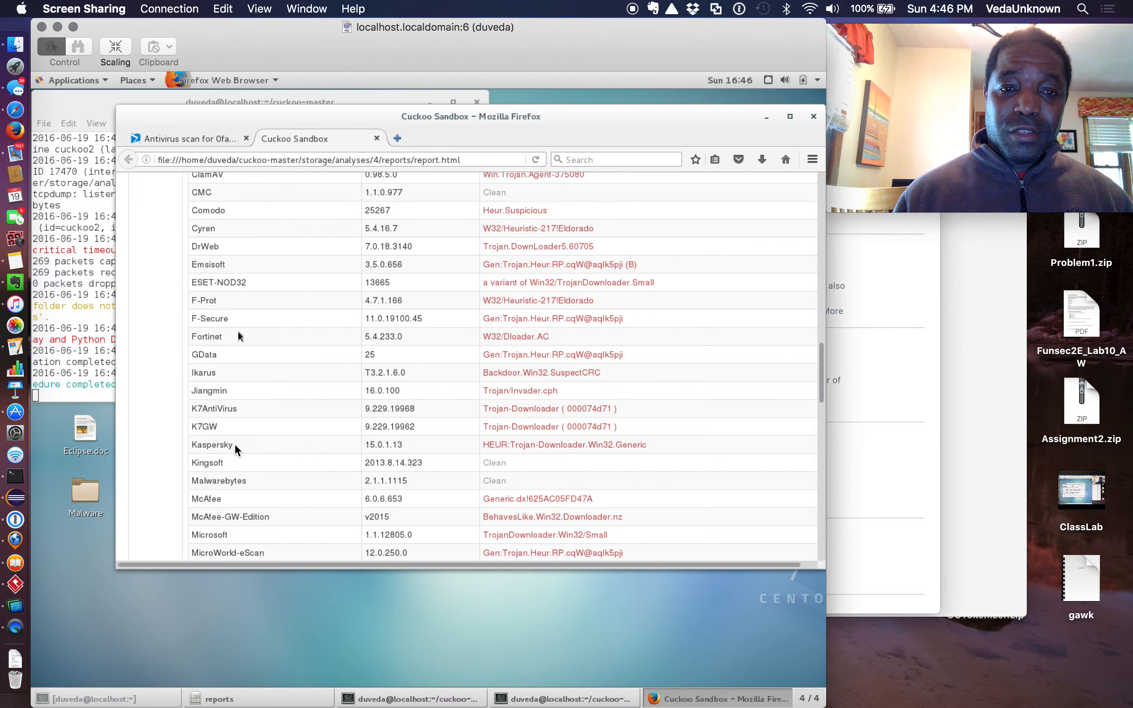
{"action": "scroll", "coordinate": [445, 378], "scroll_direction": "up", "scroll_amount": 9}
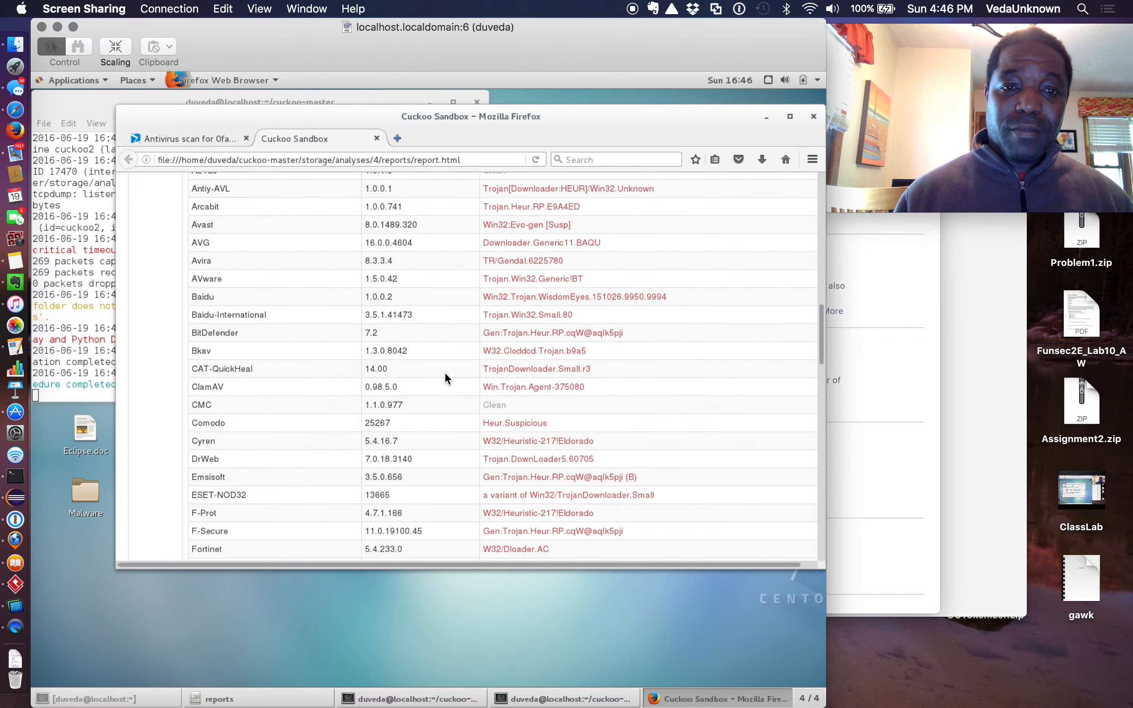
{"action": "scroll", "coordinate": [445, 378], "scroll_direction": "up", "scroll_amount": 3}
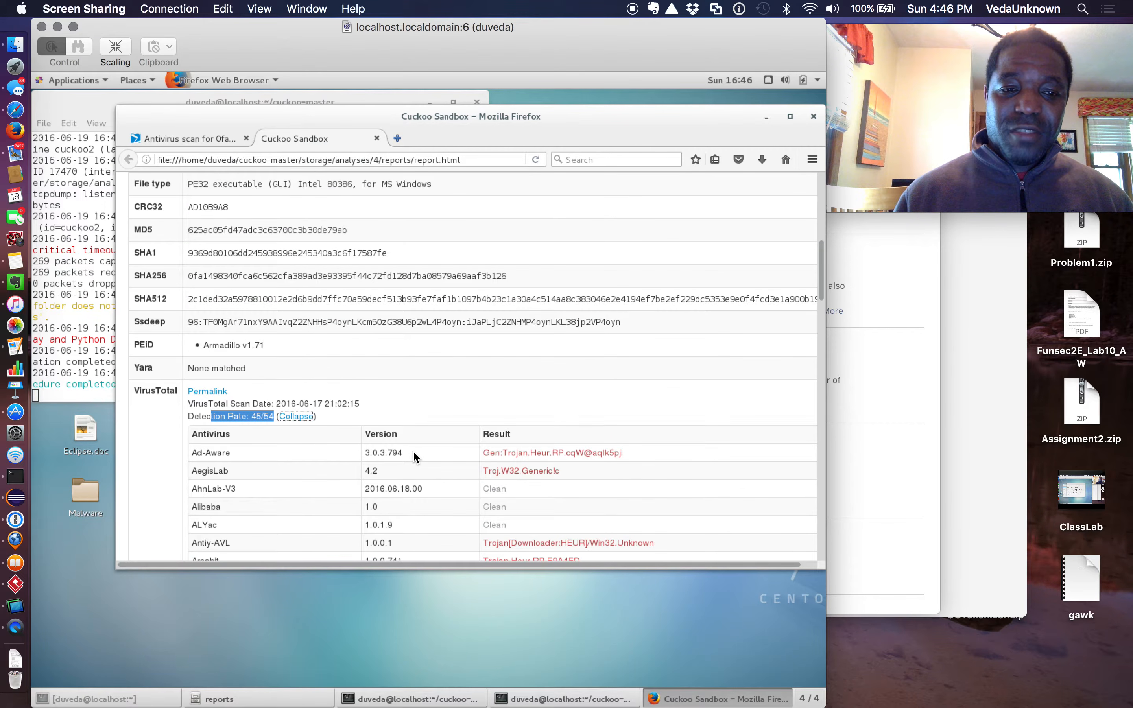
{"action": "scroll", "coordinate": [413, 450], "scroll_direction": "down", "scroll_amount": 8}
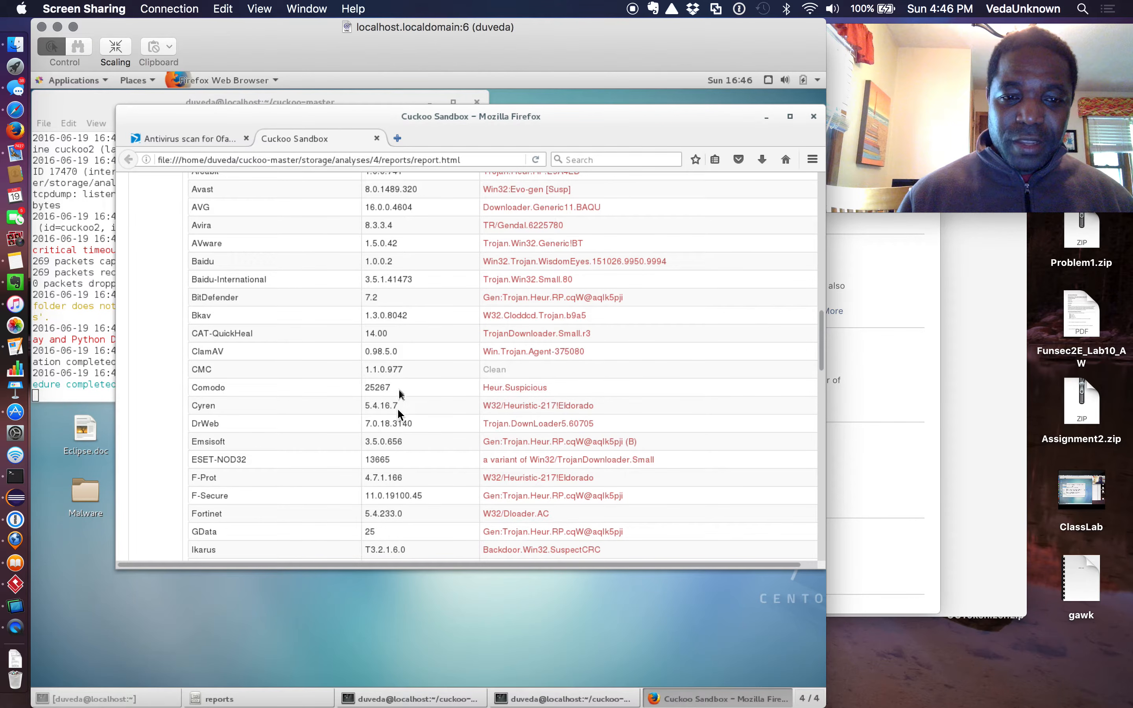
{"action": "scroll", "coordinate": [416, 418], "scroll_direction": "down", "scroll_amount": 1}
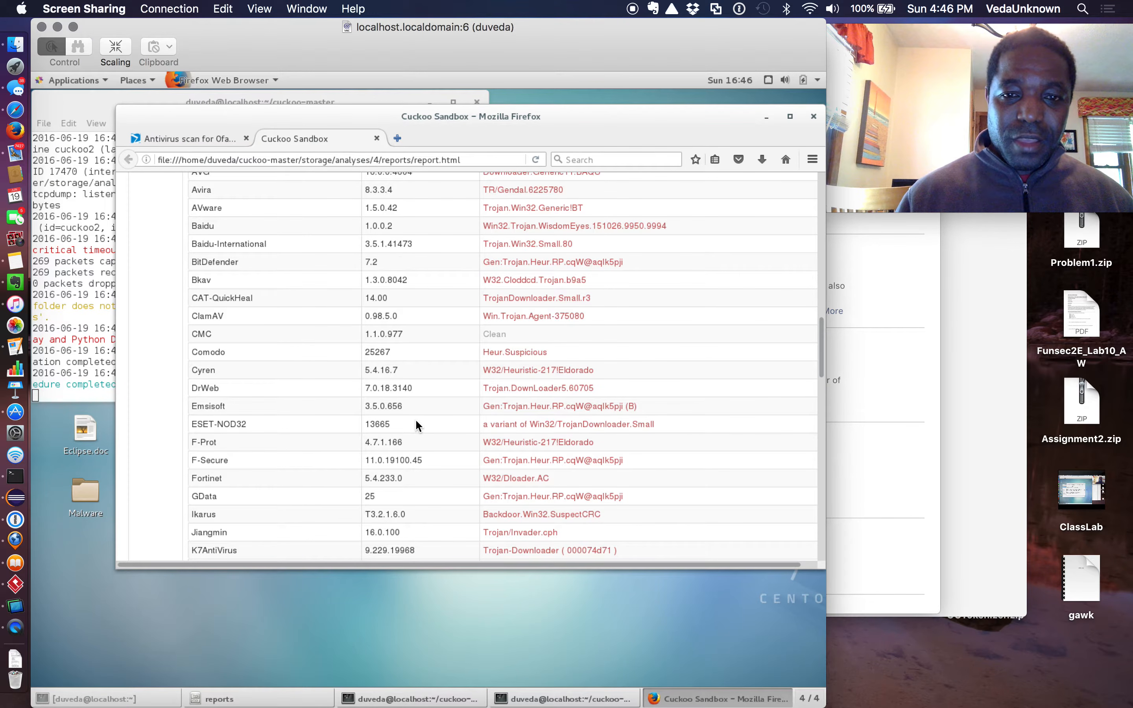
{"action": "scroll", "coordinate": [403, 406], "scroll_direction": "down", "scroll_amount": 7}
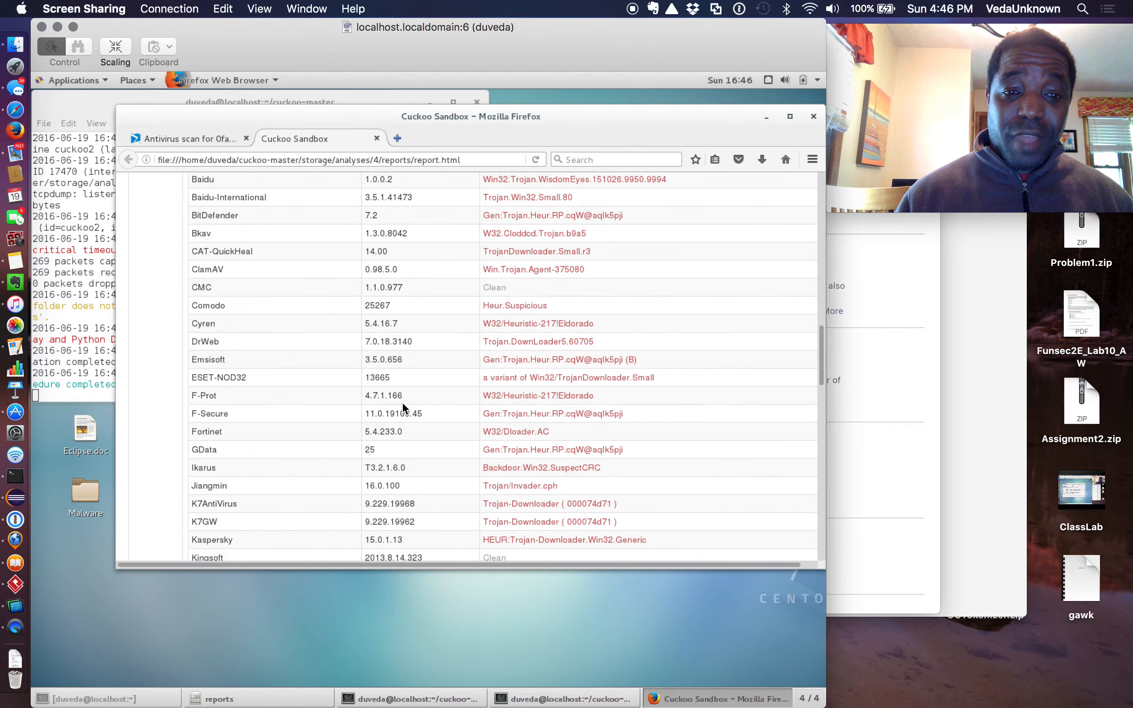
{"action": "scroll", "coordinate": [402, 407], "scroll_direction": "down", "scroll_amount": 3}
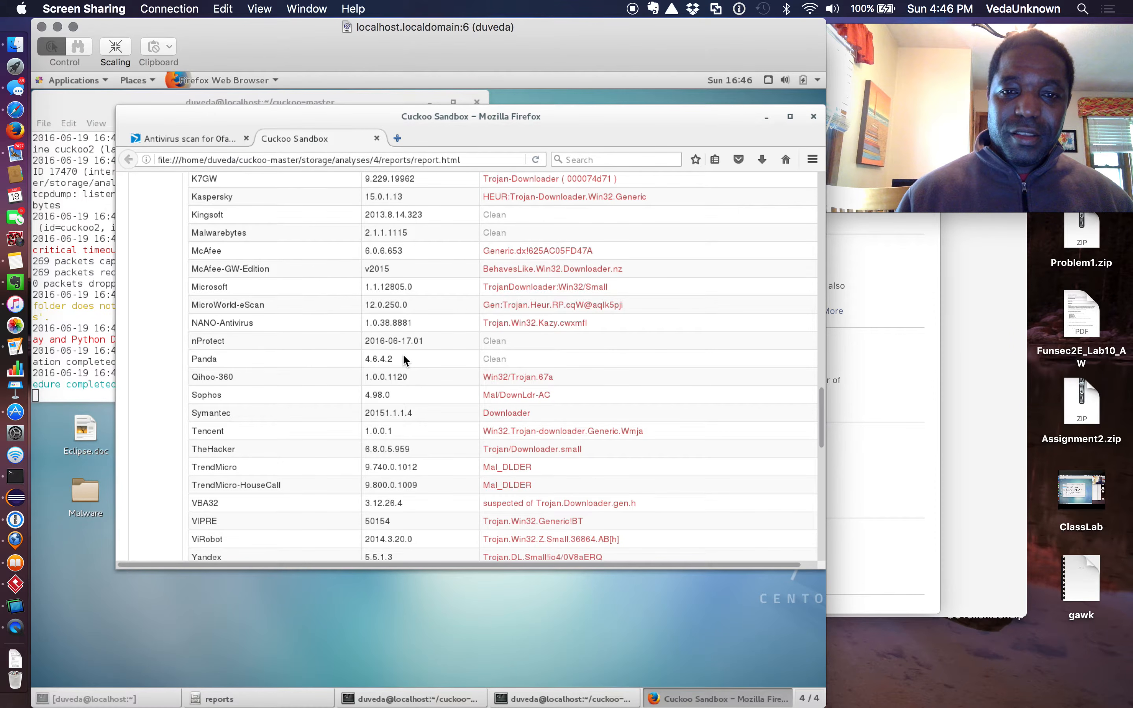
{"action": "scroll", "coordinate": [403, 354], "scroll_direction": "down", "scroll_amount": 2}
{"action": "scroll", "coordinate": [402, 354], "scroll_direction": "up", "scroll_amount": 4}
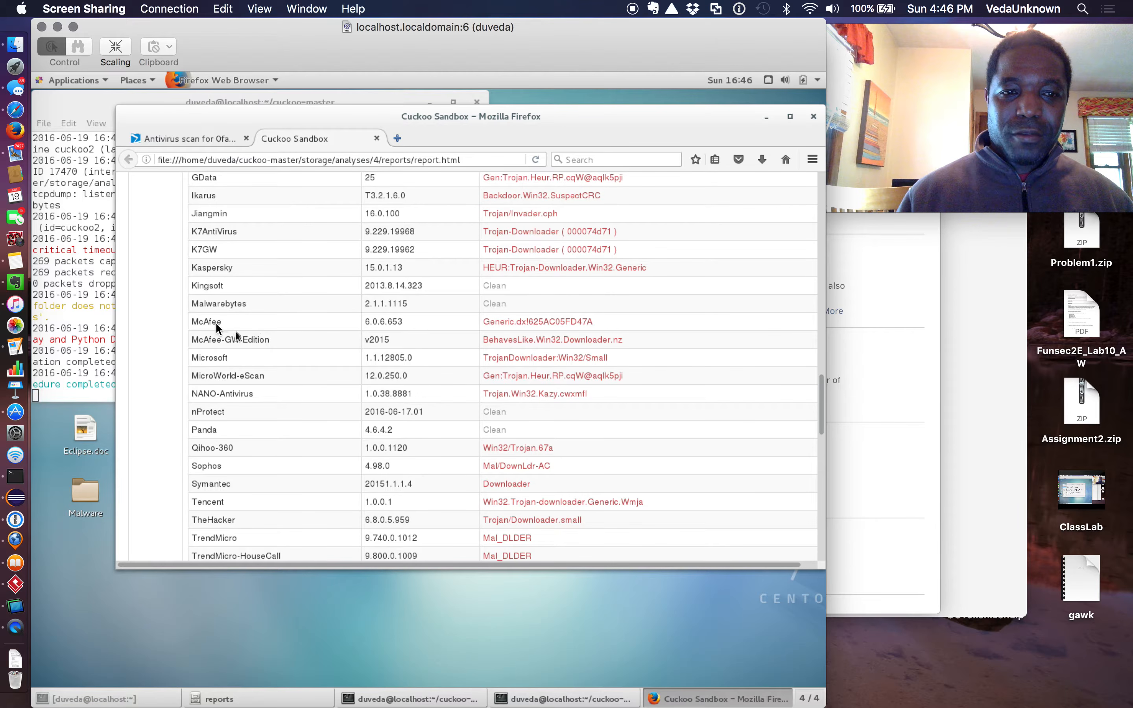
{"action": "left_click_drag", "start_coordinate": [516, 287], "coordinate": [465, 291]}
{"action": "scroll", "coordinate": [465, 295], "scroll_direction": "down", "scroll_amount": 2}
{"action": "scroll", "coordinate": [465, 298], "scroll_direction": "down", "scroll_amount": 9}
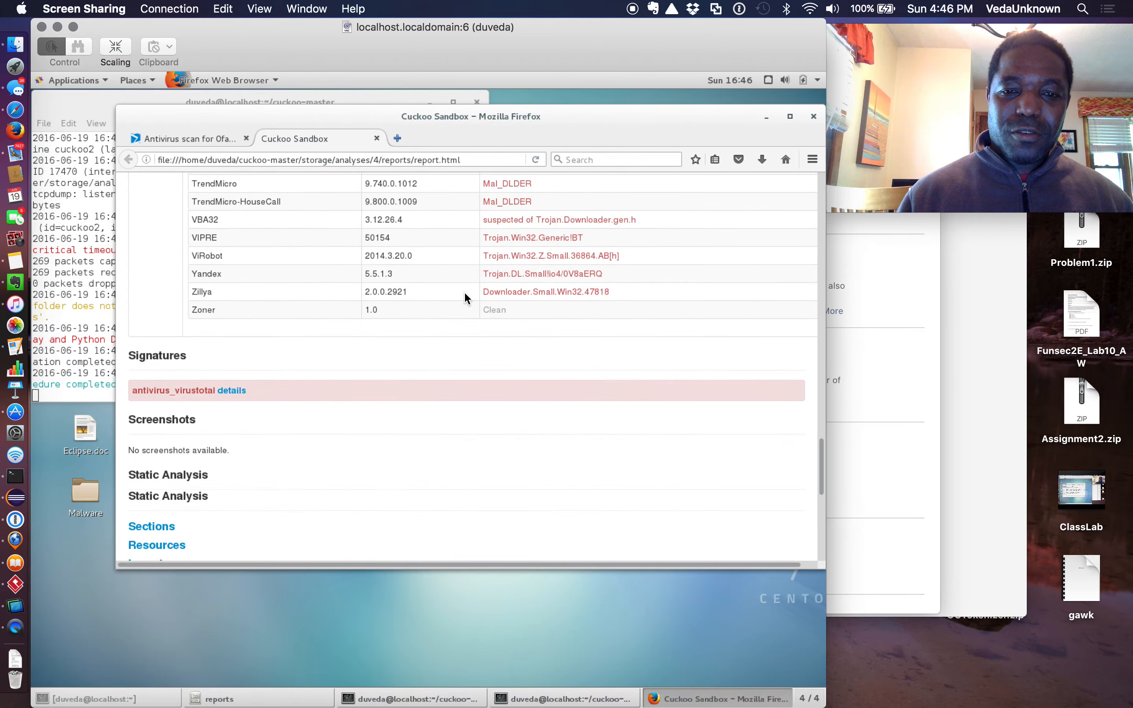
{"action": "scroll", "coordinate": [465, 298], "scroll_direction": "up", "scroll_amount": 2}
{"action": "scroll", "coordinate": [465, 296], "scroll_direction": "up", "scroll_amount": 2}
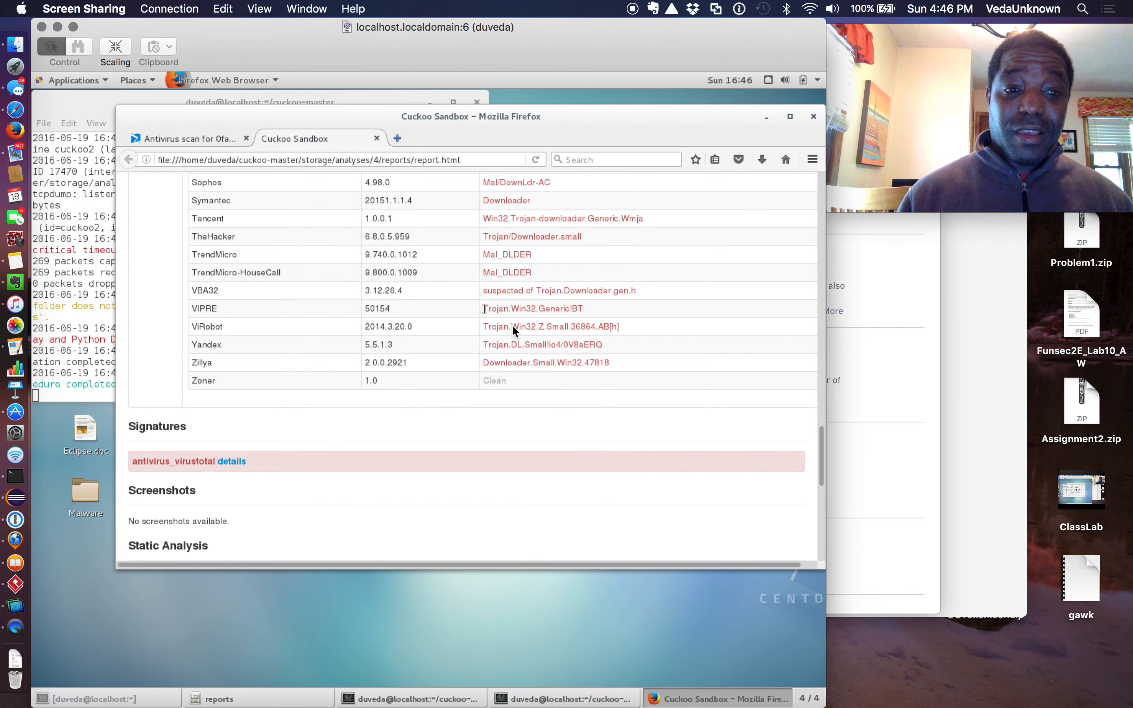
Expand the details of the antivirus_virustotal signature and highlight its description
{"action": "scroll", "coordinate": [386, 416], "scroll_direction": "down", "scroll_amount": 4}
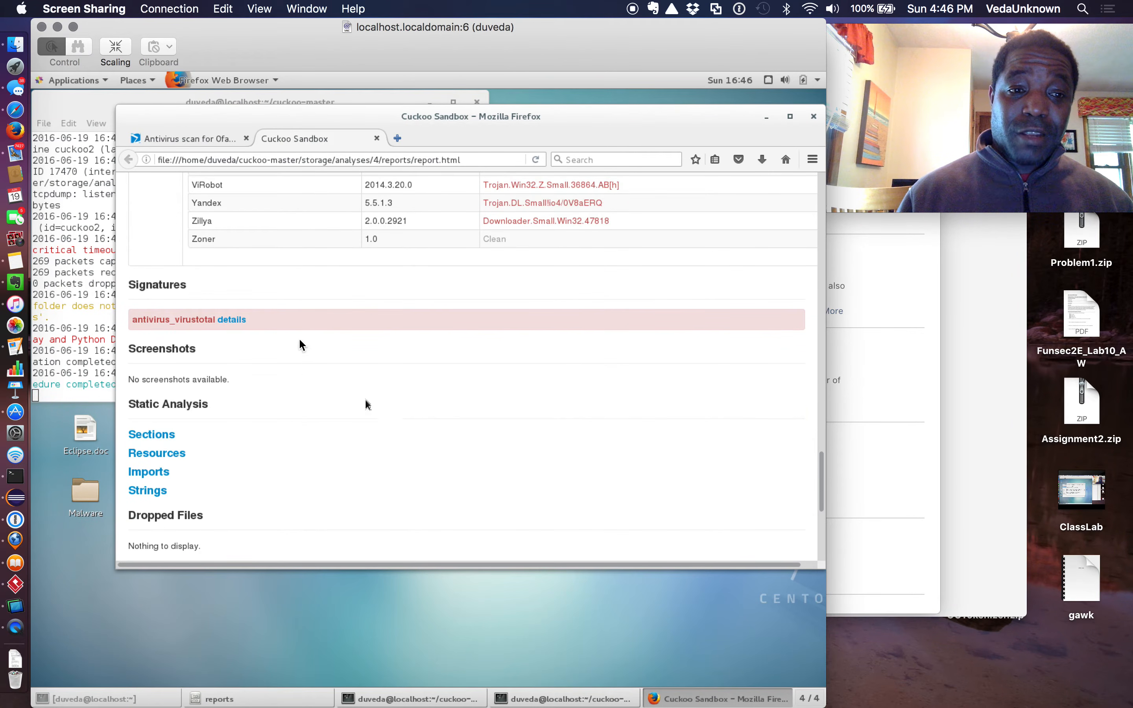
{"action": "left_click", "coordinate": [227, 320]}
{"action": "left_click_drag", "start_coordinate": [136, 331], "coordinate": [406, 356]}
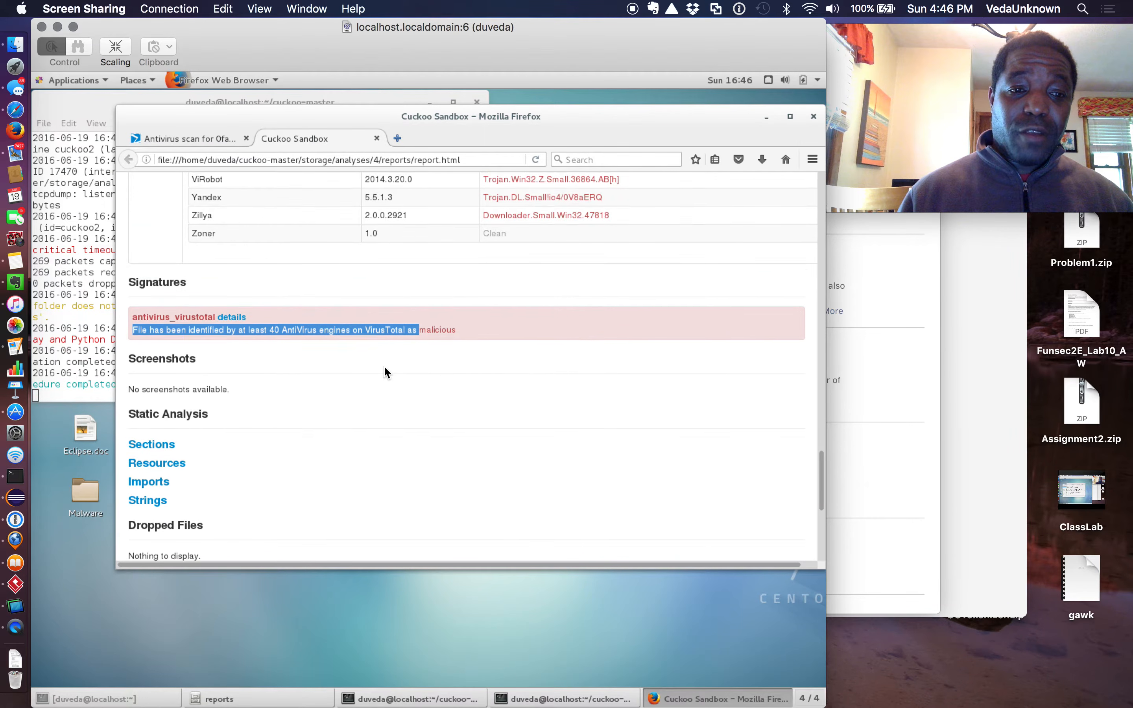
Expand the Sections table under Static Analysis, highlight its virtual address rows, and expand the Resources table
{"action": "scroll", "coordinate": [375, 342], "scroll_direction": "down", "scroll_amount": 6}
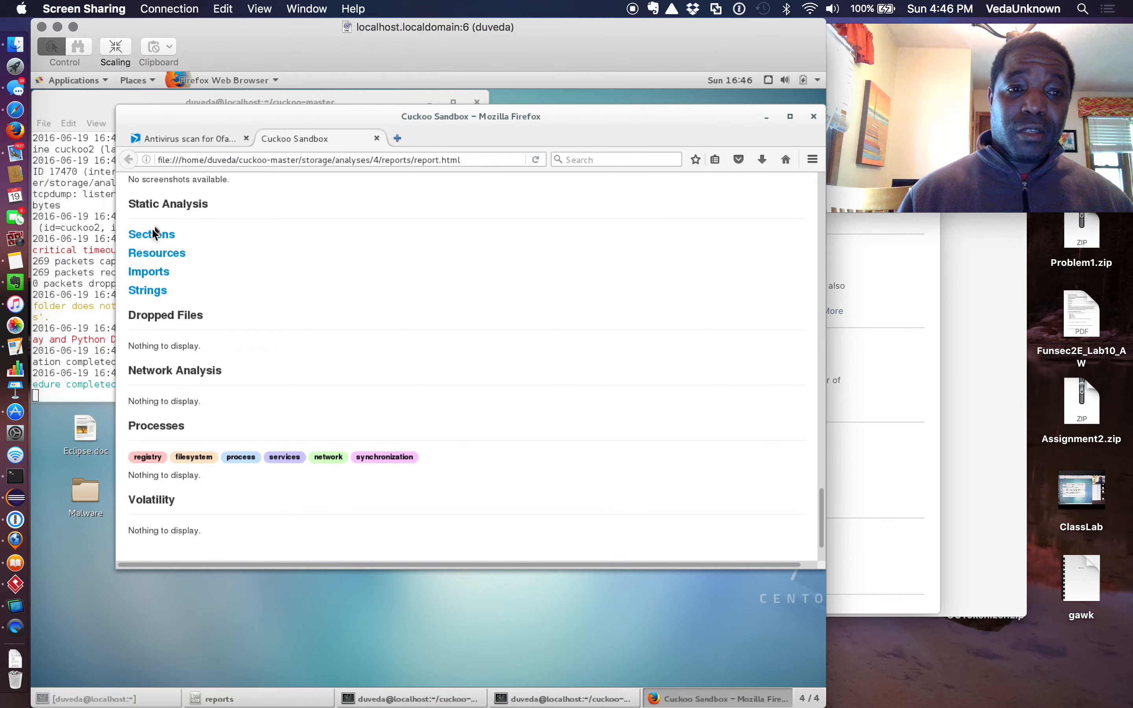
{"action": "left_click", "coordinate": [146, 233]}
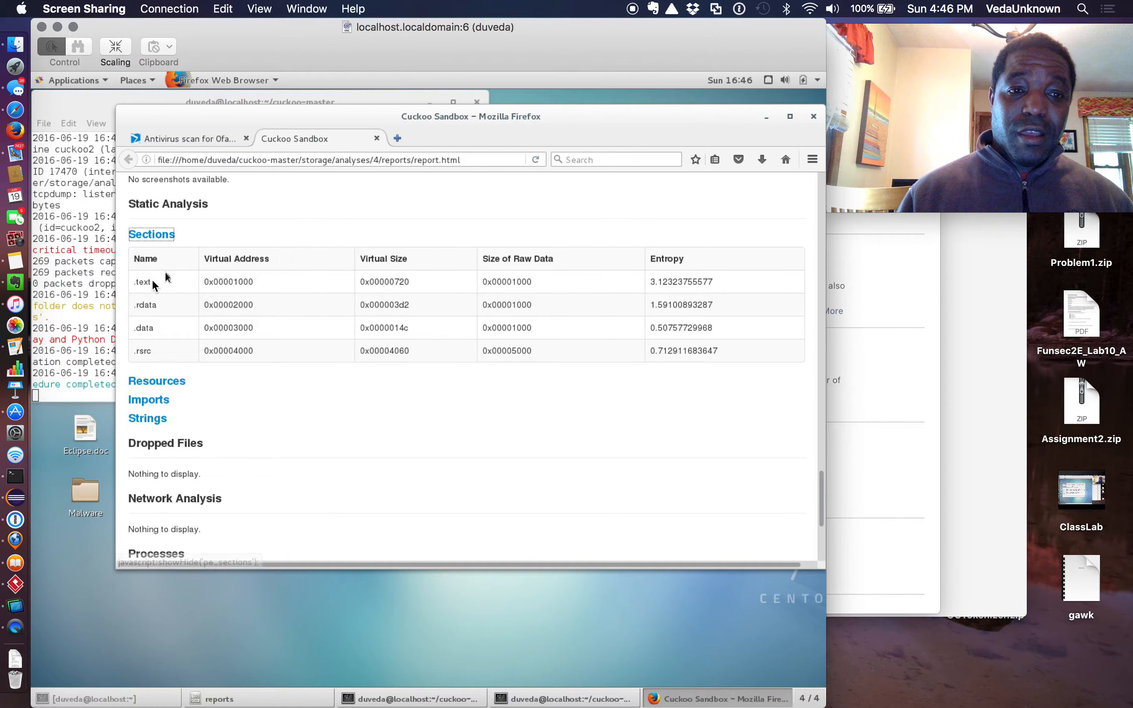
{"action": "left_click_drag", "start_coordinate": [208, 257], "coordinate": [248, 350]}
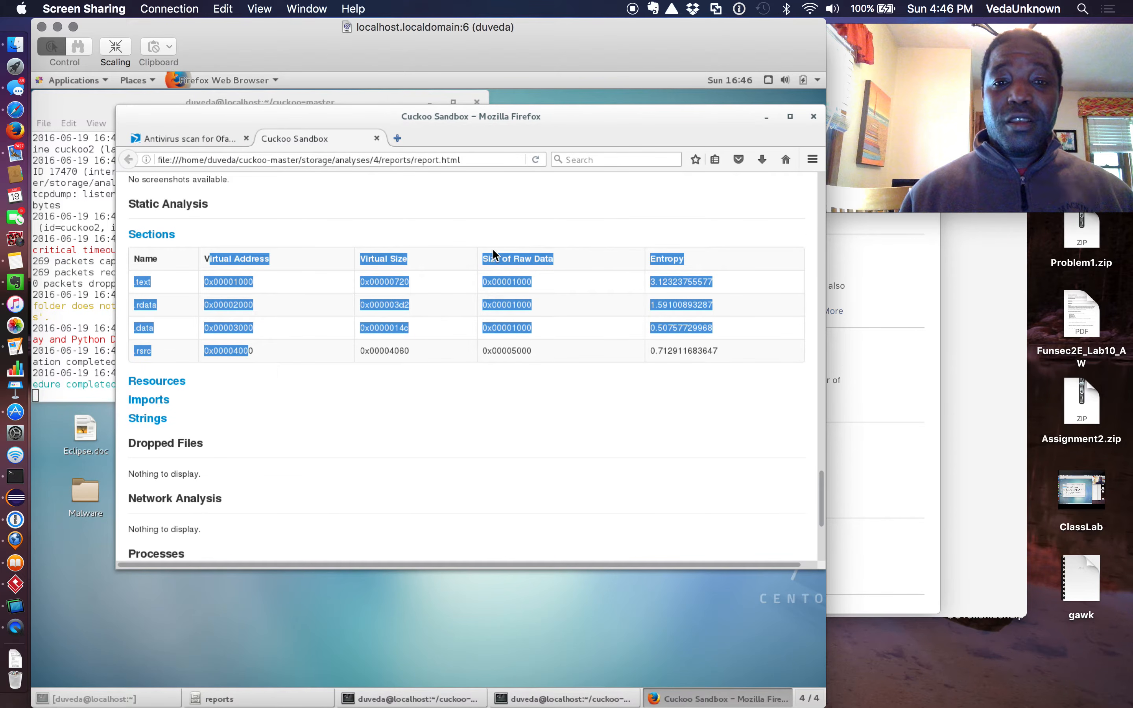
{"action": "left_click", "coordinate": [508, 276]}
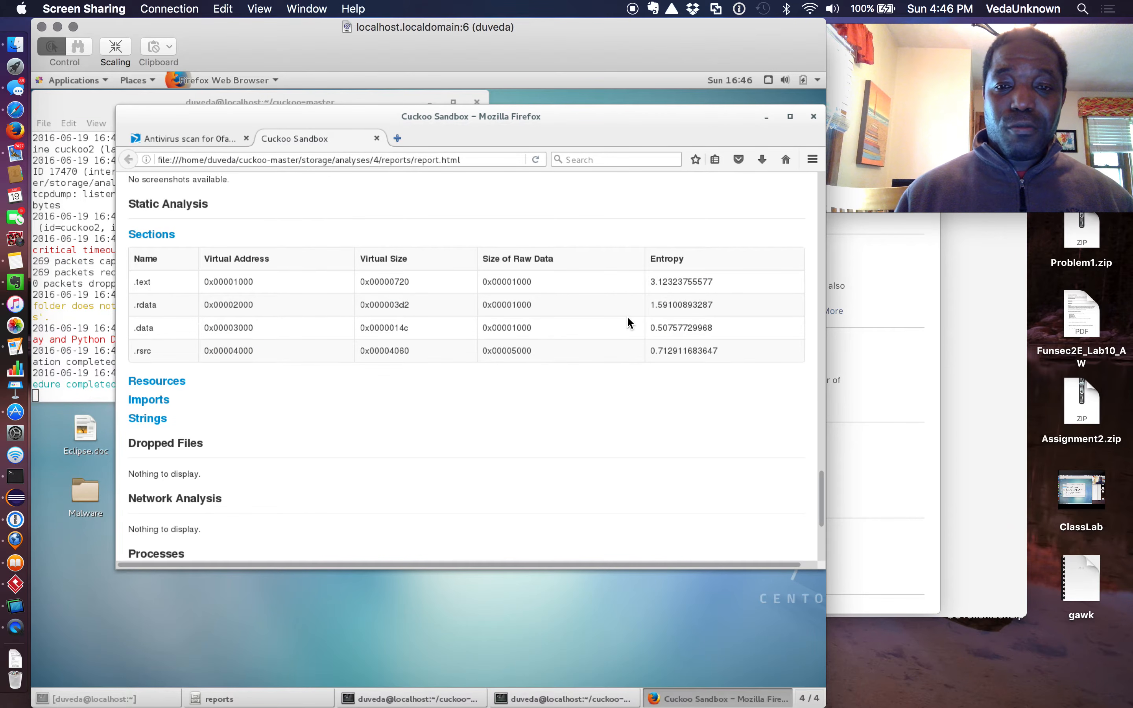
{"action": "scroll", "coordinate": [628, 323], "scroll_direction": "down", "scroll_amount": 5}
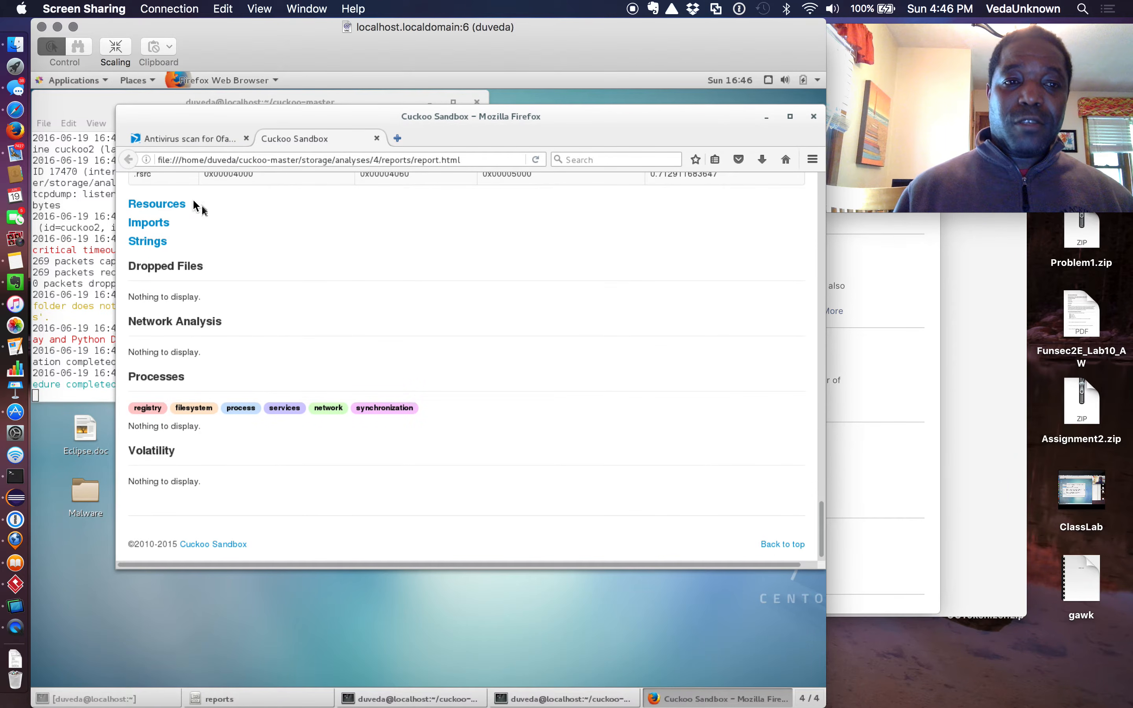
{"action": "left_click", "coordinate": [174, 204]}
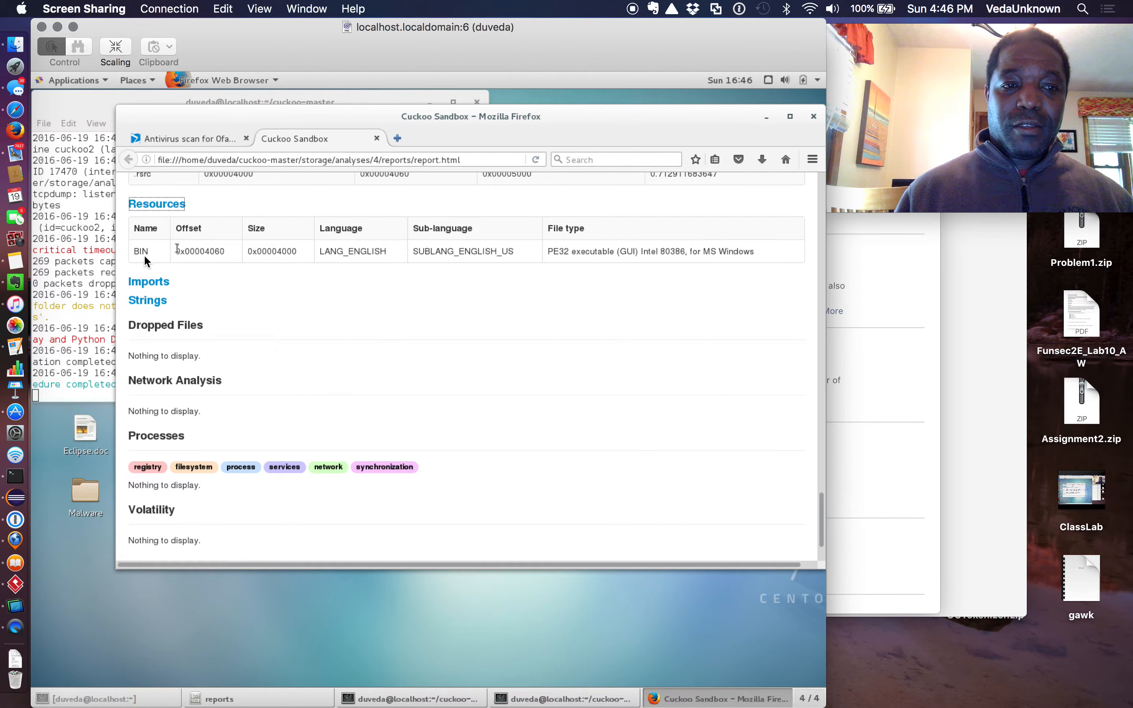
Highlight the BIN resource name, expand Imports, and review the functions listed for KERNEL32.dll, ADVAPI32.dll and MSVCRT.dll
{"action": "left_click_drag", "start_coordinate": [138, 251], "coordinate": [149, 252]}
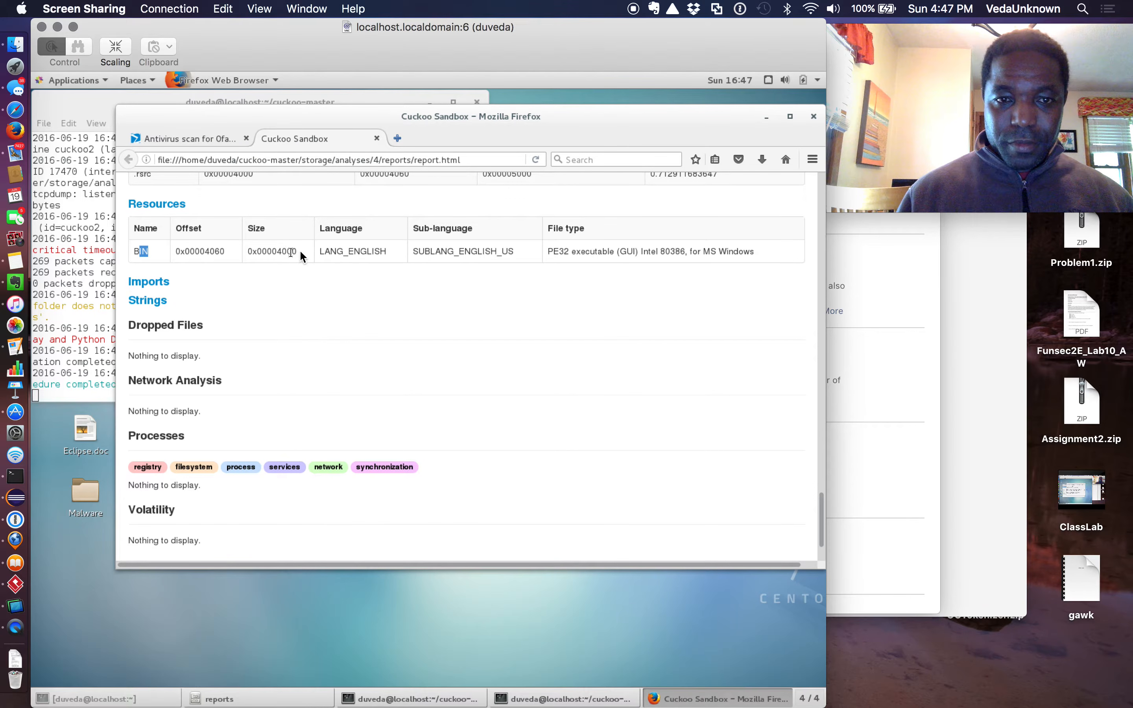
{"action": "left_click", "coordinate": [396, 253]}
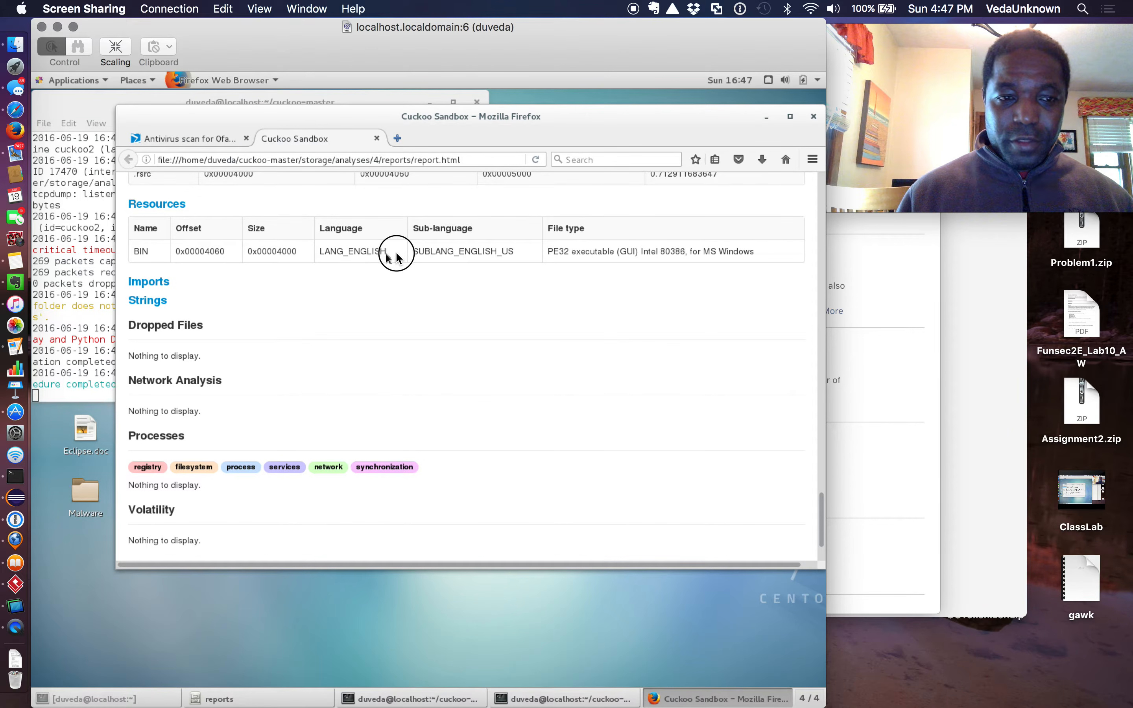
{"action": "left_click", "coordinate": [152, 282]}
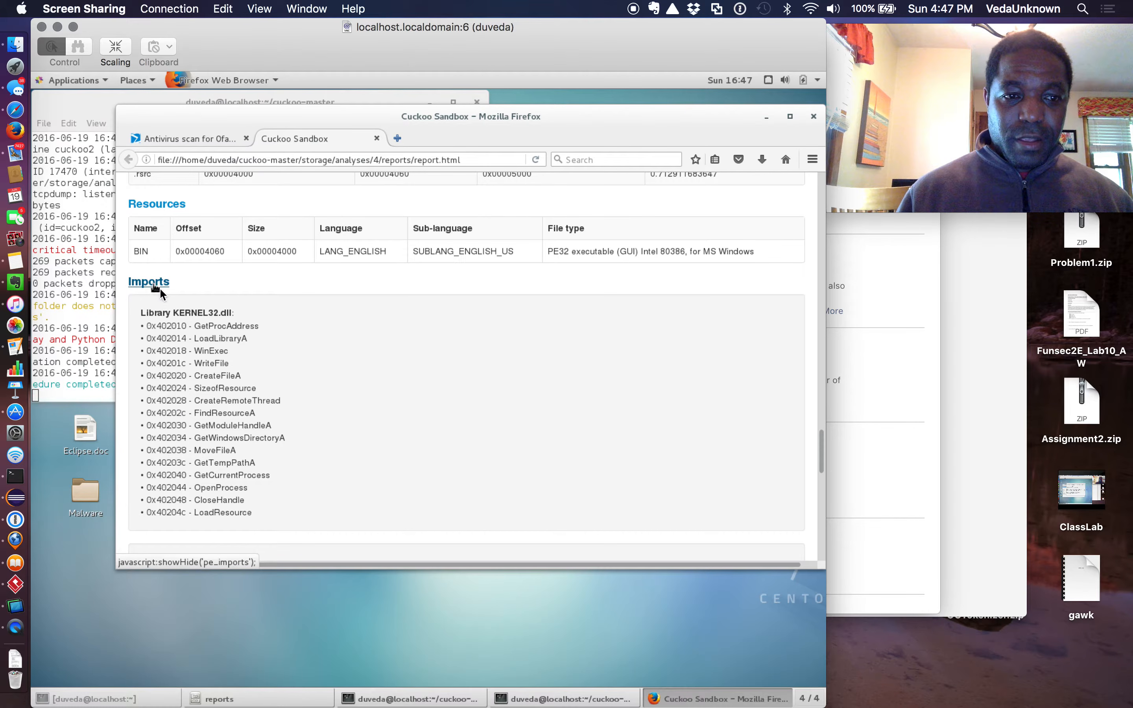
{"action": "scroll", "coordinate": [221, 381], "scroll_direction": "down", "scroll_amount": 5}
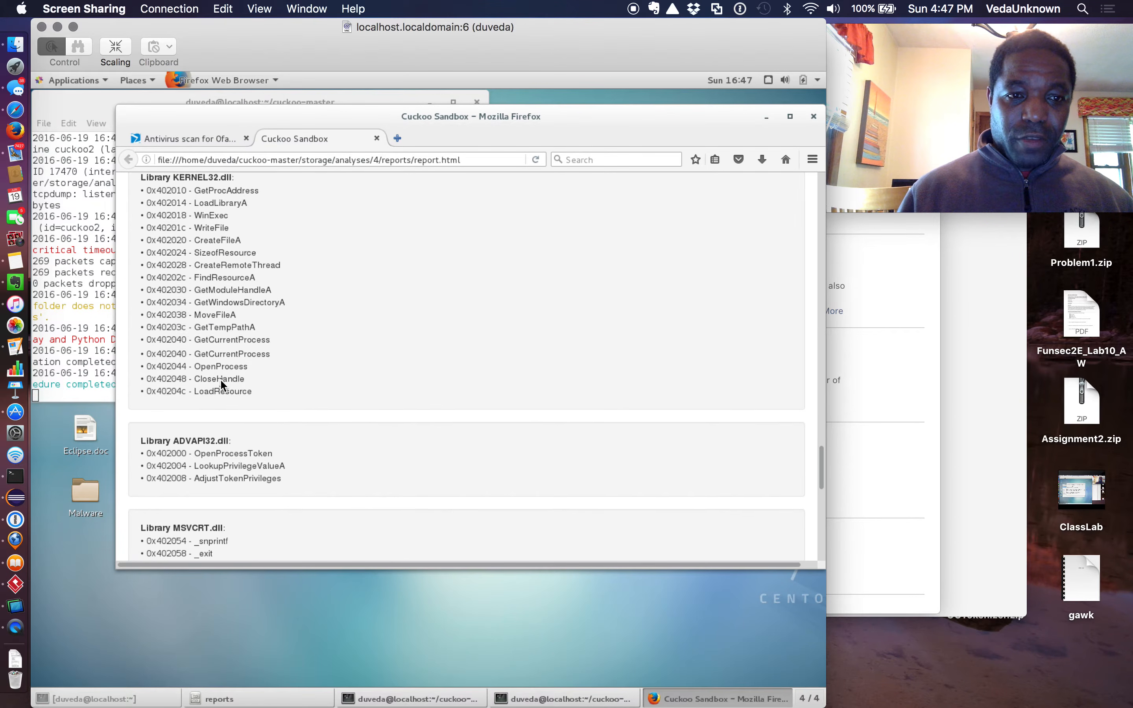
{"action": "scroll", "coordinate": [177, 250], "scroll_direction": "up", "scroll_amount": 1}
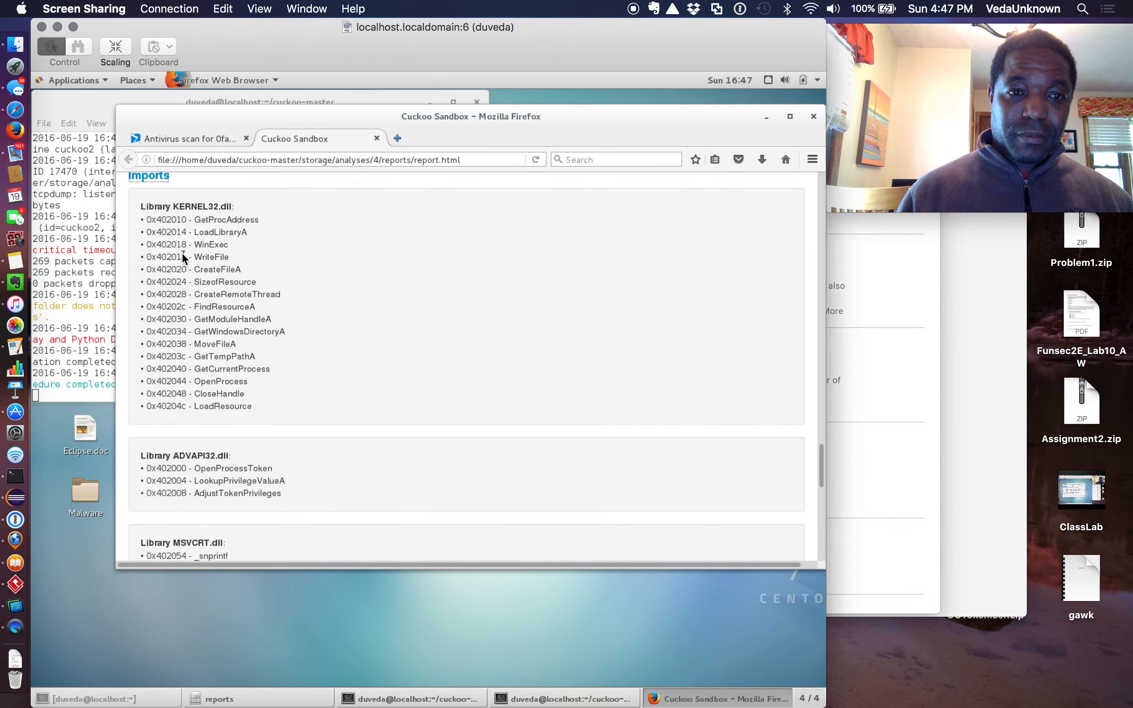
{"action": "scroll", "coordinate": [181, 251], "scroll_direction": "down", "scroll_amount": 4}
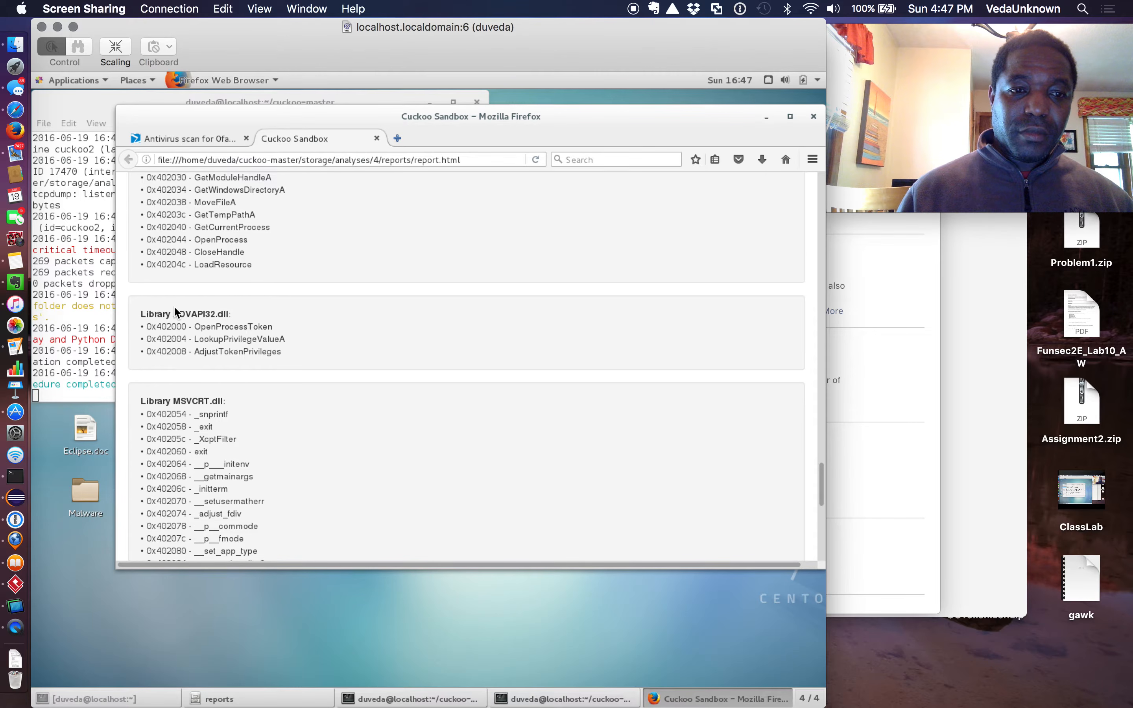
{"action": "scroll", "coordinate": [174, 306], "scroll_direction": "down", "scroll_amount": 4}
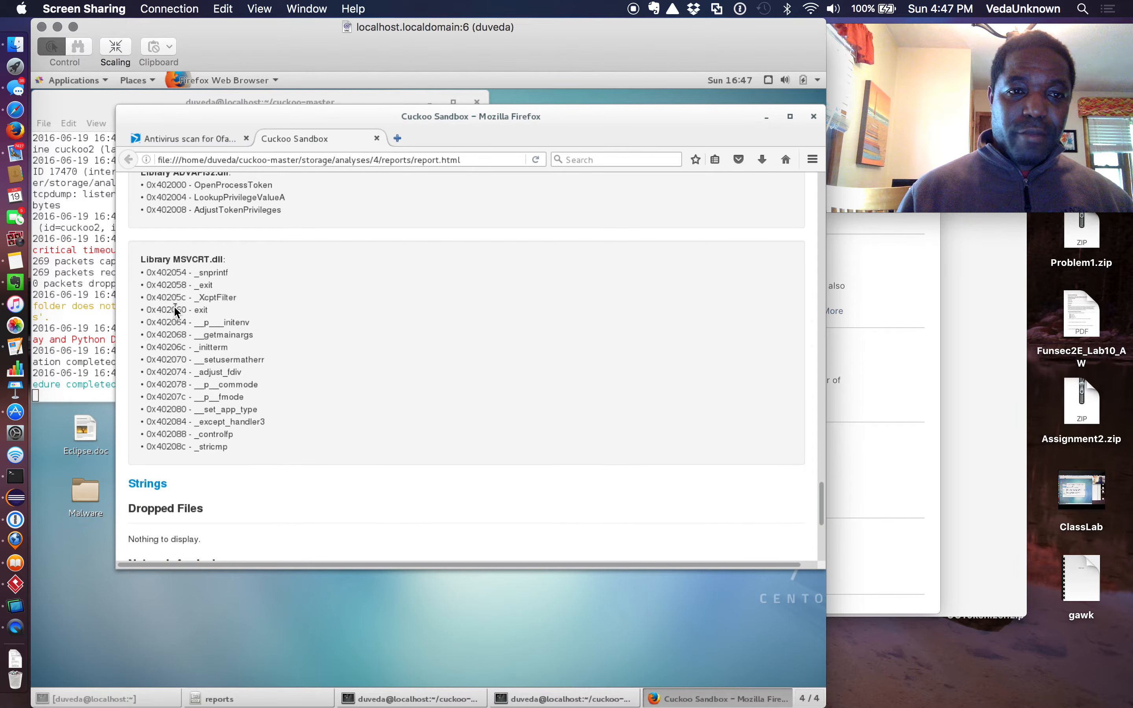
Check the Dropped Files, Network Analysis, Processes and Volatility sections of the report, highlighting the text under Processes
{"action": "scroll", "coordinate": [212, 334], "scroll_direction": "down", "scroll_amount": 1}
{"action": "scroll", "coordinate": [213, 334], "scroll_direction": "down", "scroll_amount": 5}
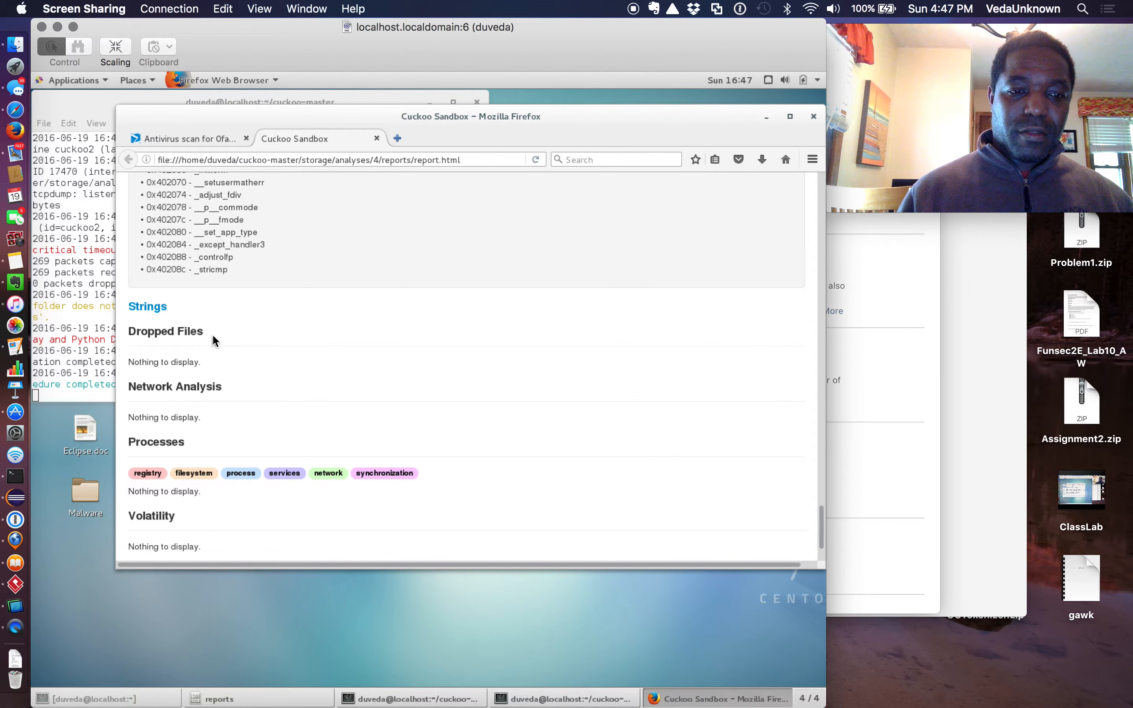
{"action": "left_click_drag", "start_coordinate": [133, 491], "coordinate": [202, 490]}
{"action": "scroll", "coordinate": [202, 490], "scroll_direction": "down", "scroll_amount": 2}
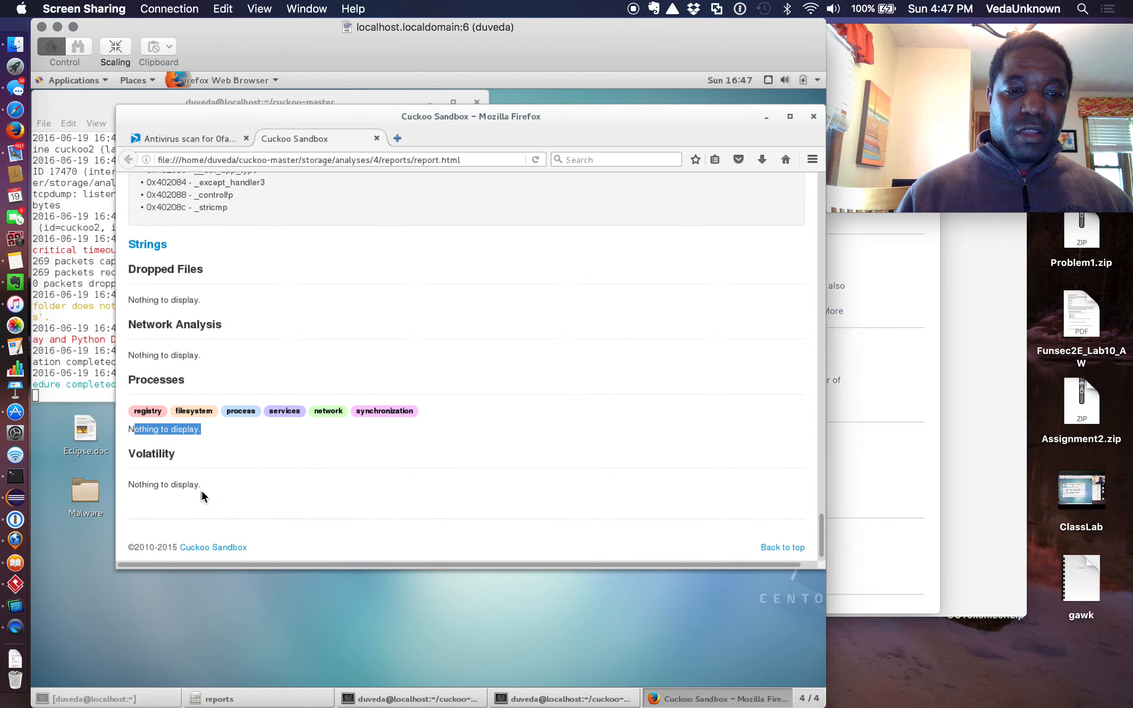
Review the whole report again, from the analysis summary and File Details through the VirusTotal results, Signatures and Static Analysis
{"action": "scroll", "coordinate": [202, 490], "scroll_direction": "up", "scroll_amount": 10}
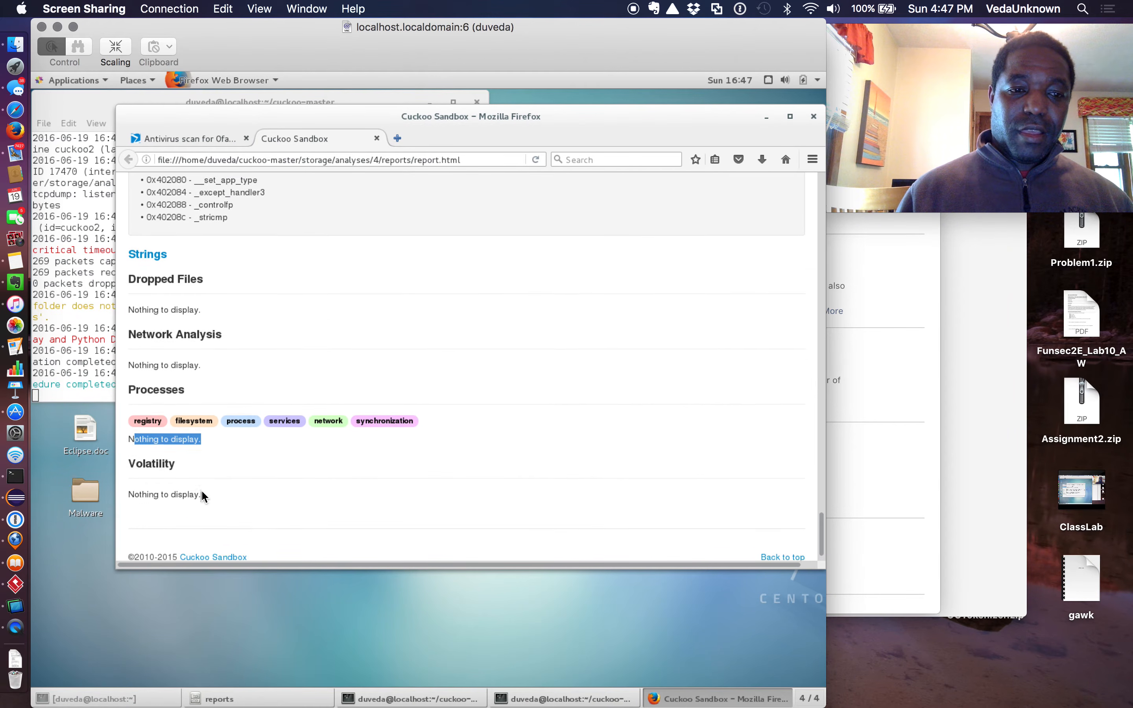
{"action": "scroll", "coordinate": [202, 490], "scroll_direction": "up", "scroll_amount": 15}
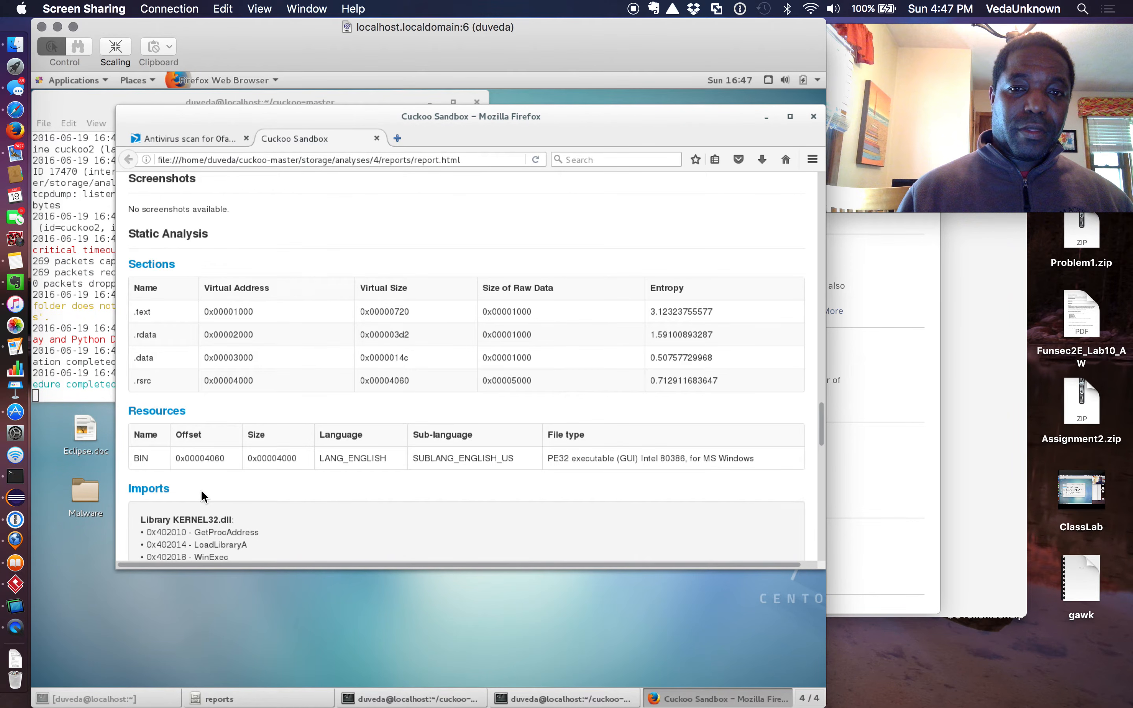
{"action": "scroll", "coordinate": [202, 494], "scroll_direction": "up", "scroll_amount": 10}
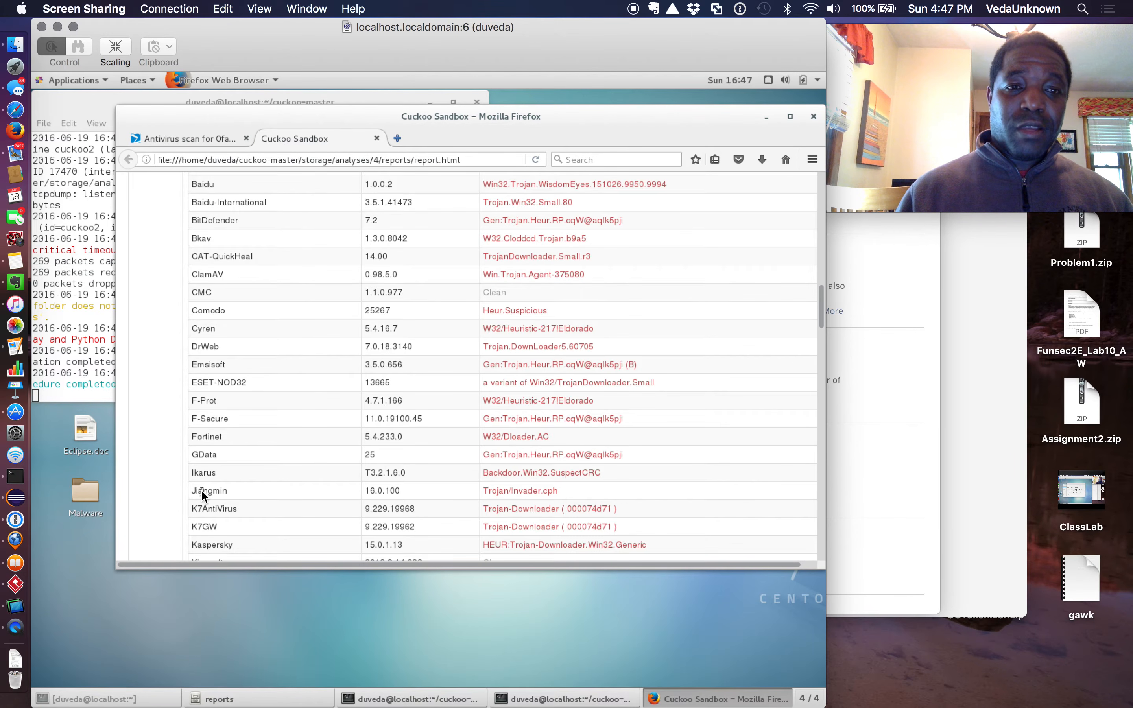
{"action": "scroll", "coordinate": [201, 492], "scroll_direction": "up", "scroll_amount": 2}
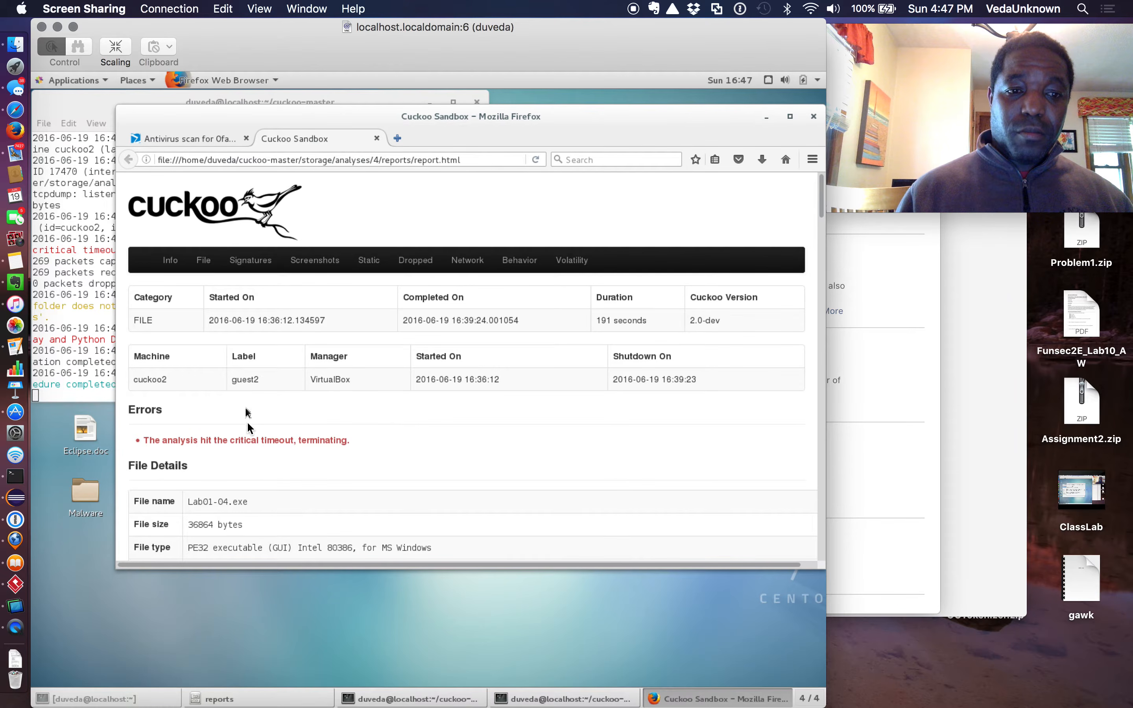
{"action": "scroll", "coordinate": [247, 424], "scroll_direction": "down", "scroll_amount": 8}
{"action": "scroll", "coordinate": [247, 426], "scroll_direction": "down", "scroll_amount": 5}
{"action": "scroll", "coordinate": [247, 422], "scroll_direction": "down", "scroll_amount": 2}
{"action": "scroll", "coordinate": [247, 426], "scroll_direction": "down", "scroll_amount": 10}
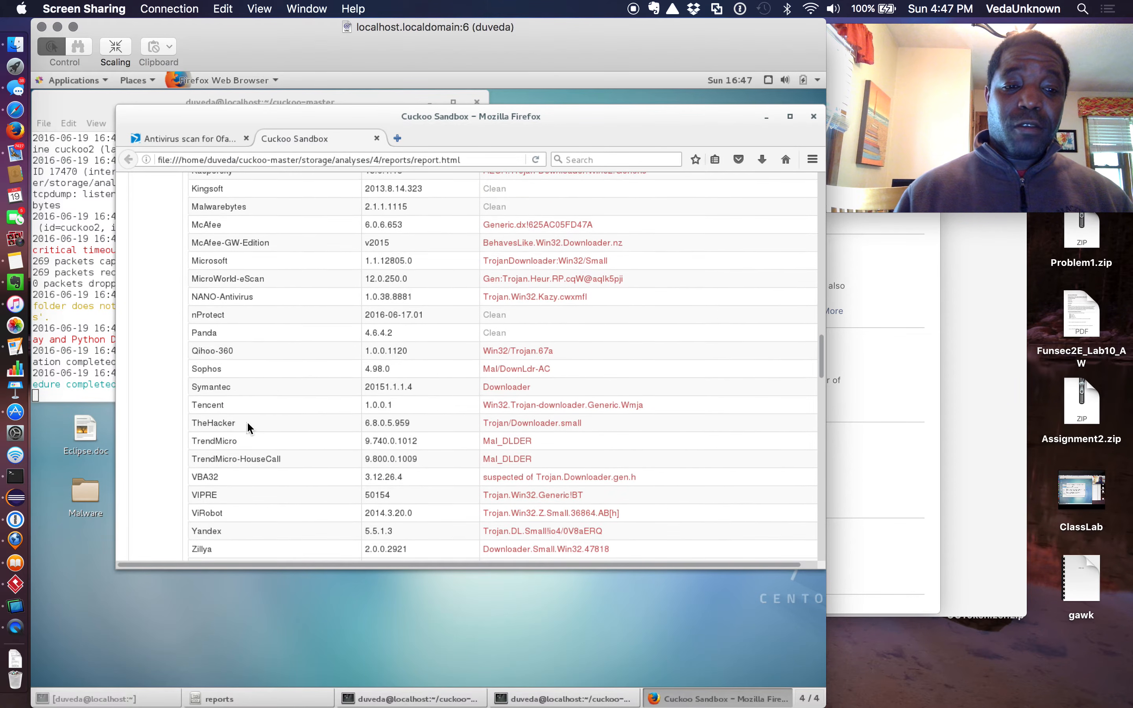
{"action": "scroll", "coordinate": [248, 428], "scroll_direction": "down", "scroll_amount": 2}
{"action": "scroll", "coordinate": [248, 427], "scroll_direction": "down", "scroll_amount": 6}
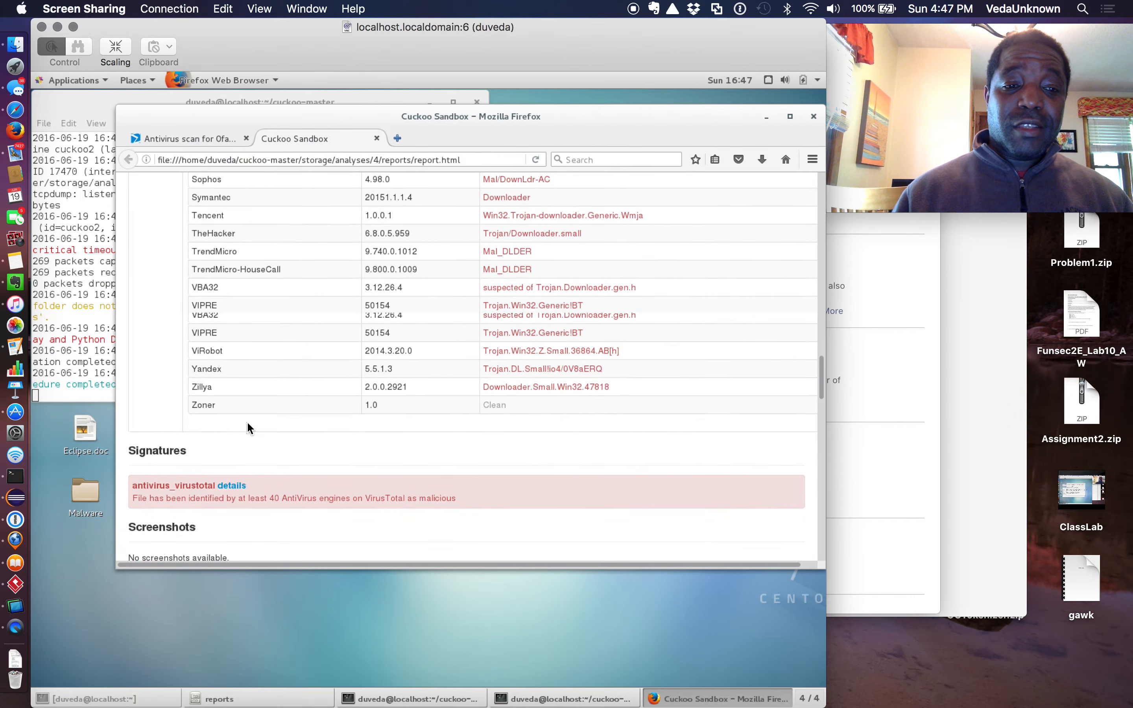
{"action": "scroll", "coordinate": [247, 421], "scroll_direction": "down", "scroll_amount": 4}
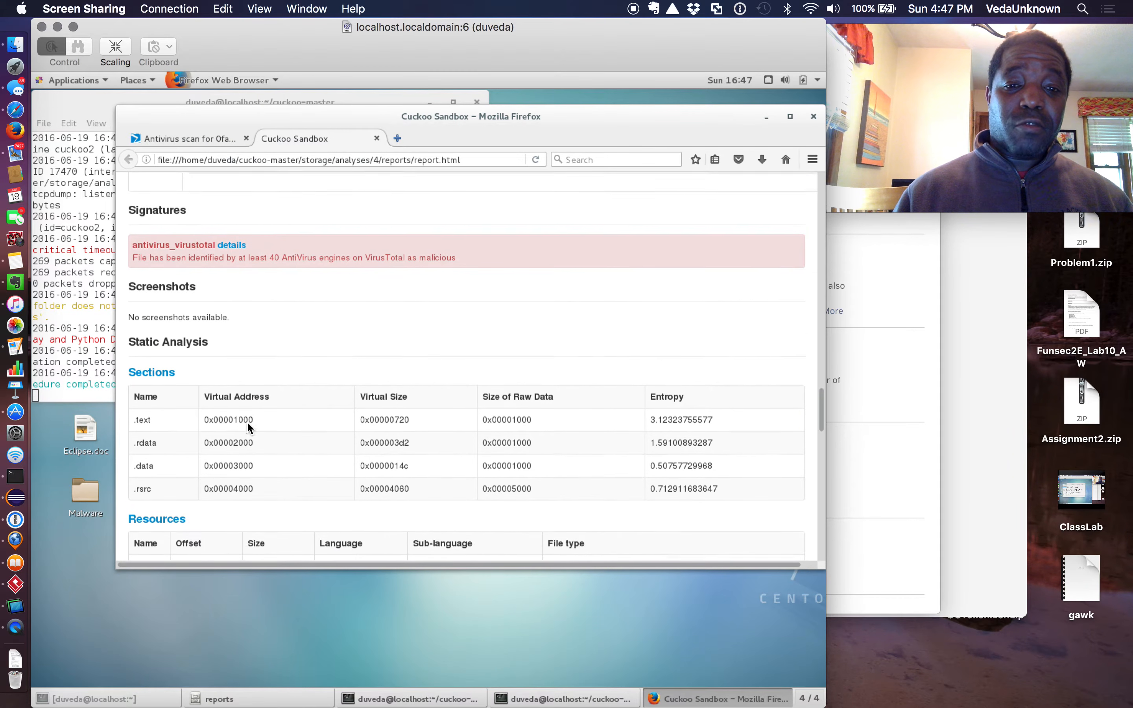
{"action": "scroll", "coordinate": [247, 422], "scroll_direction": "up", "scroll_amount": 20}
{"action": "scroll", "coordinate": [247, 421], "scroll_direction": "up", "scroll_amount": 10}
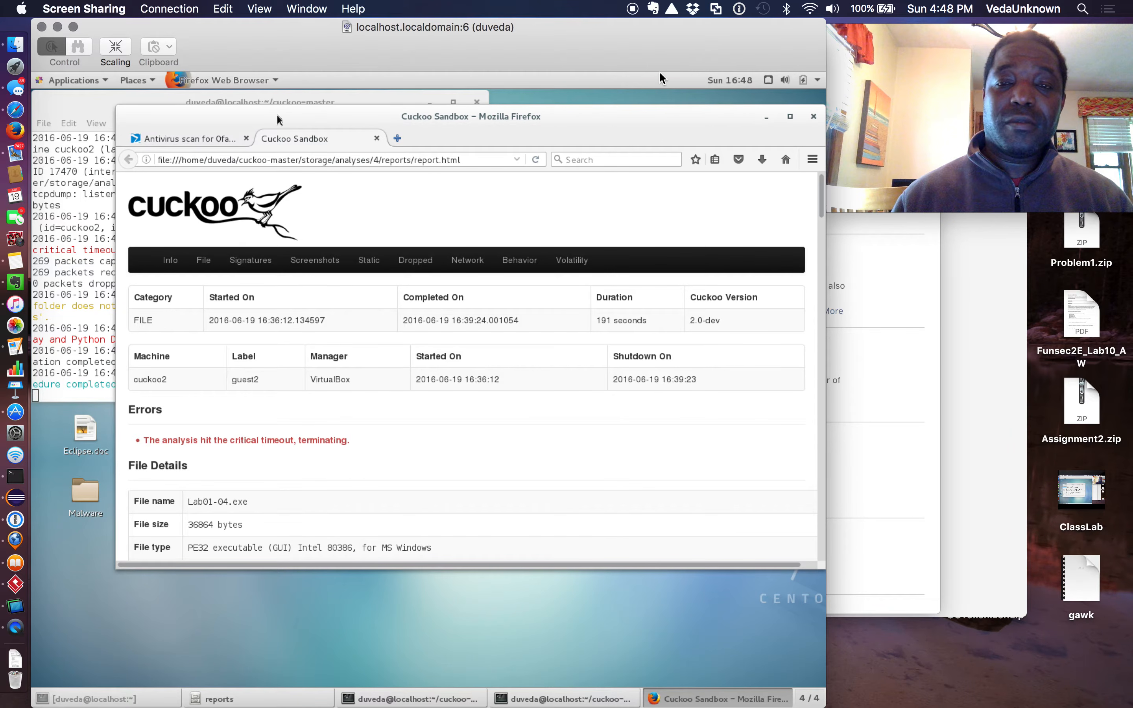
Minimise the report window, go up to the analysis folder 4, and open dump.pcap with Wireshark Network Analyzer
{"action": "left_click", "coordinate": [766, 118]}
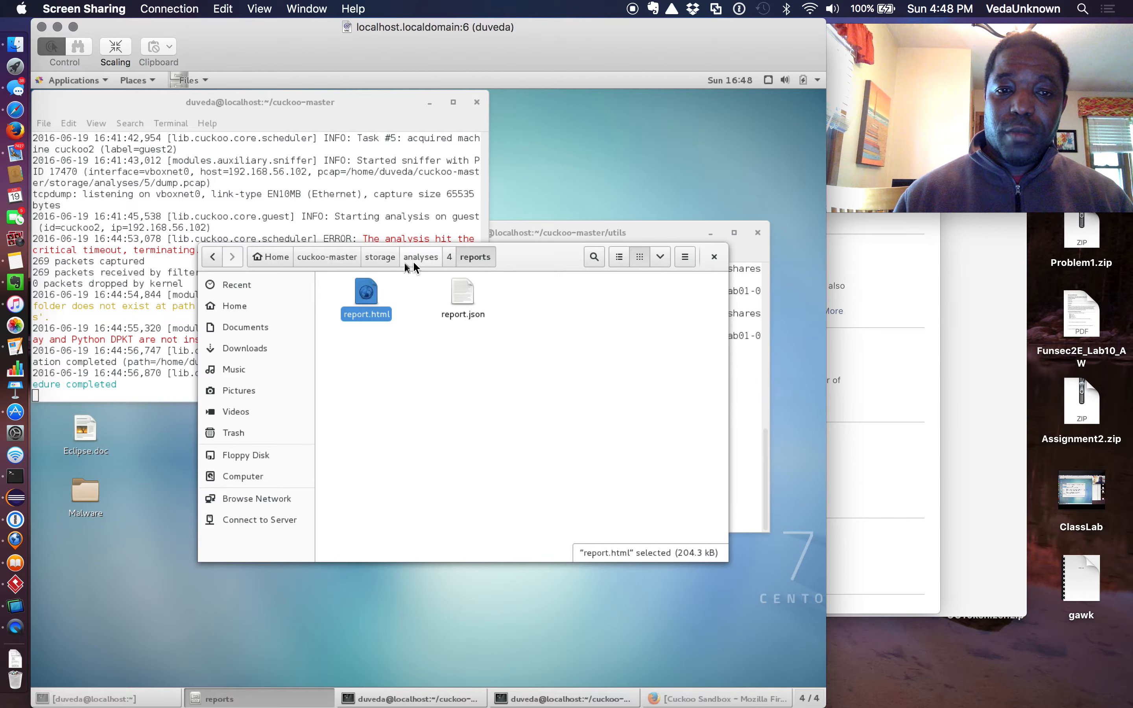
{"action": "left_click", "coordinate": [451, 256]}
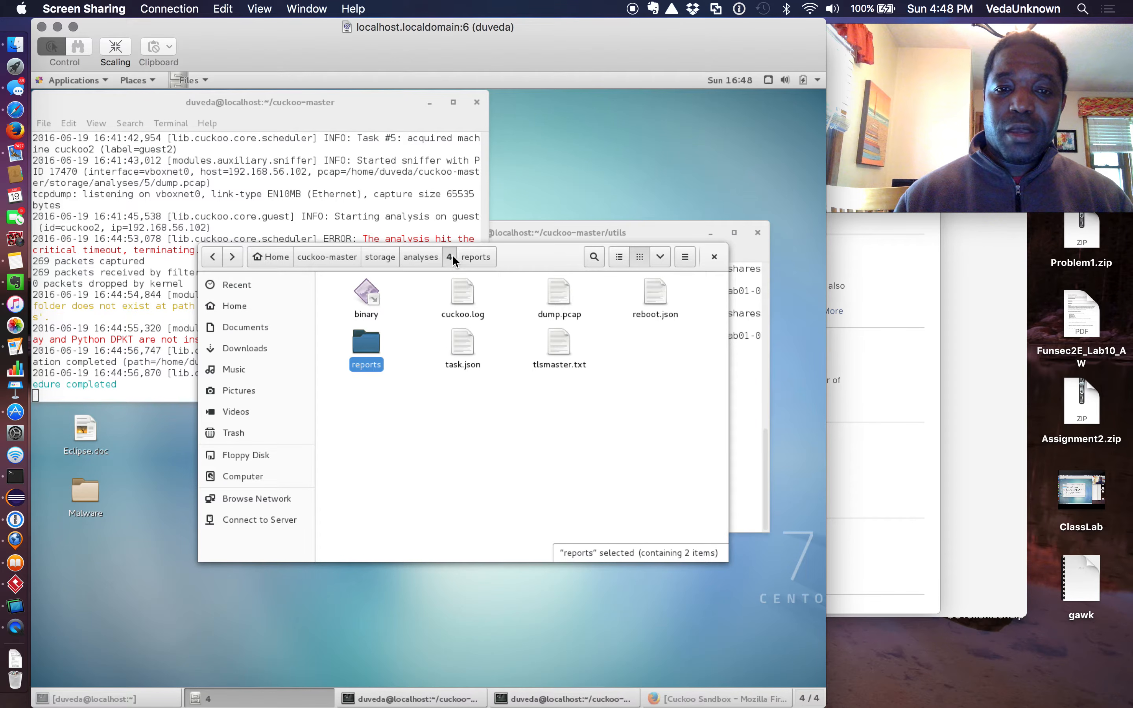
{"action": "right_click", "coordinate": [564, 302]}
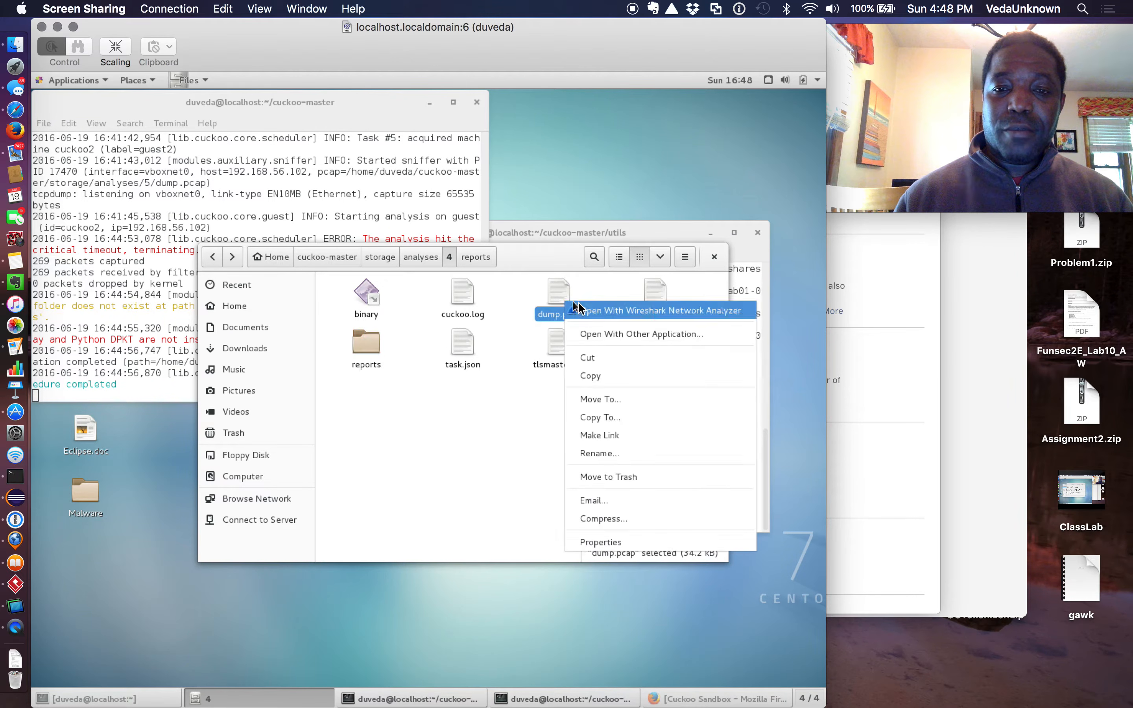
{"action": "left_click", "coordinate": [616, 317]}
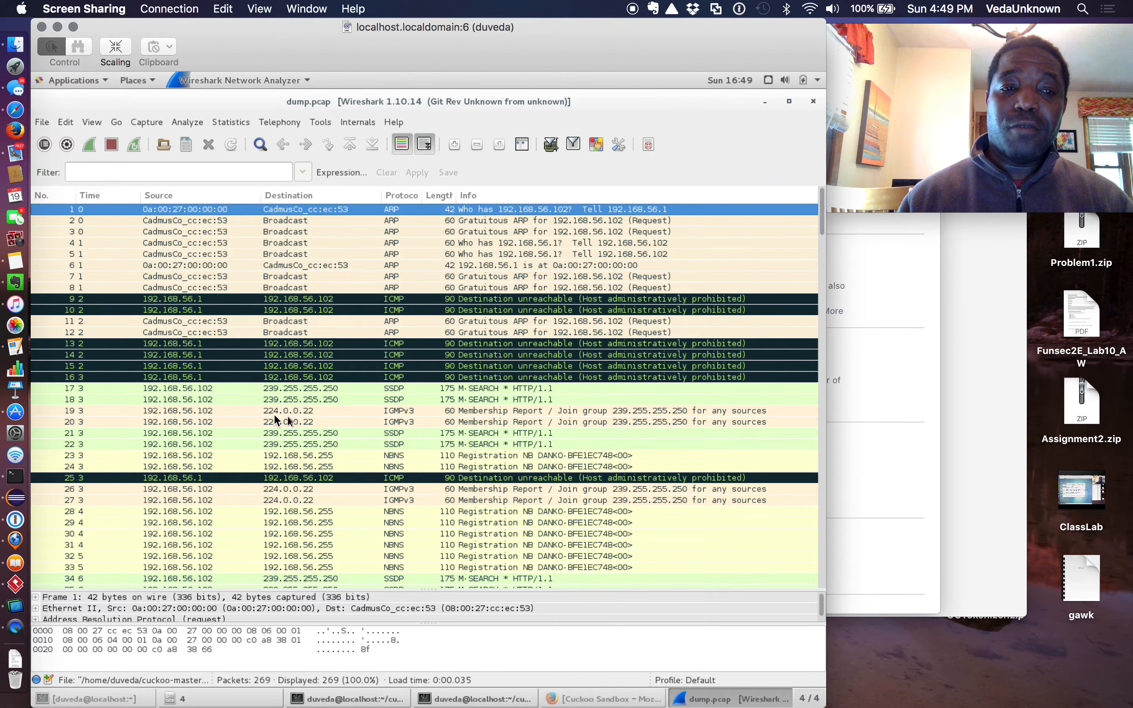
Select SSDP packets 17 and 18 and ICMP packet 25 in the capture to inspect them
{"action": "left_click", "coordinate": [177, 388]}
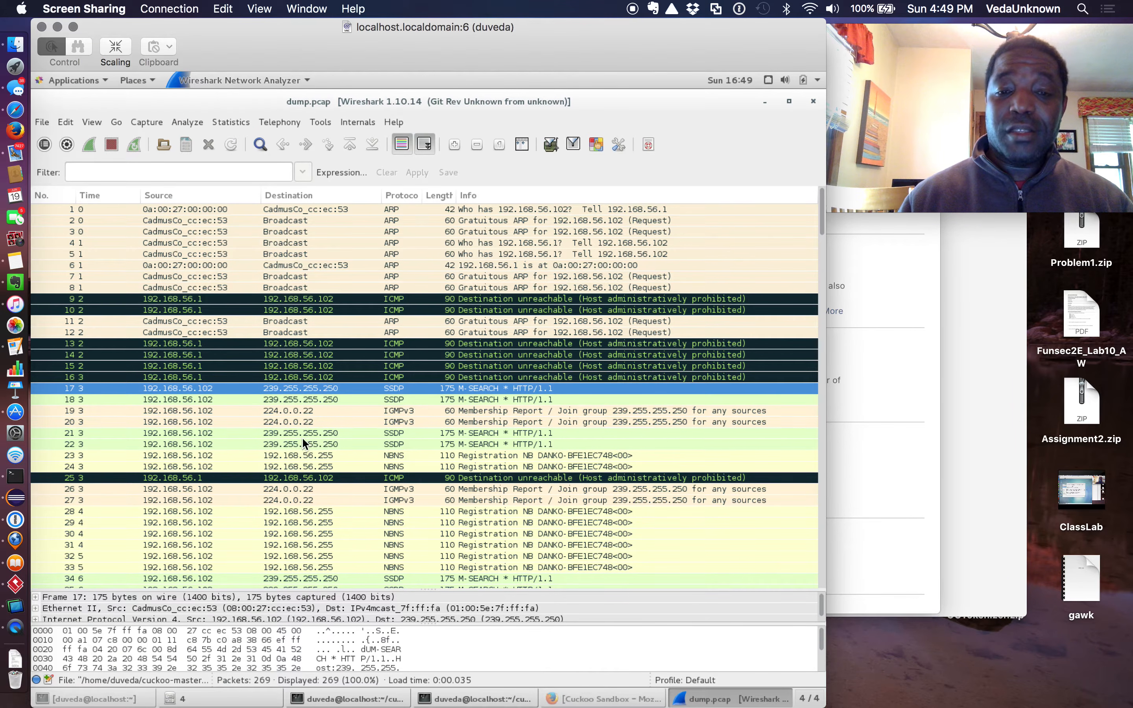
{"action": "scroll", "coordinate": [302, 437], "scroll_direction": "down", "scroll_amount": 2}
{"action": "scroll", "coordinate": [302, 437], "scroll_direction": "up", "scroll_amount": 2}
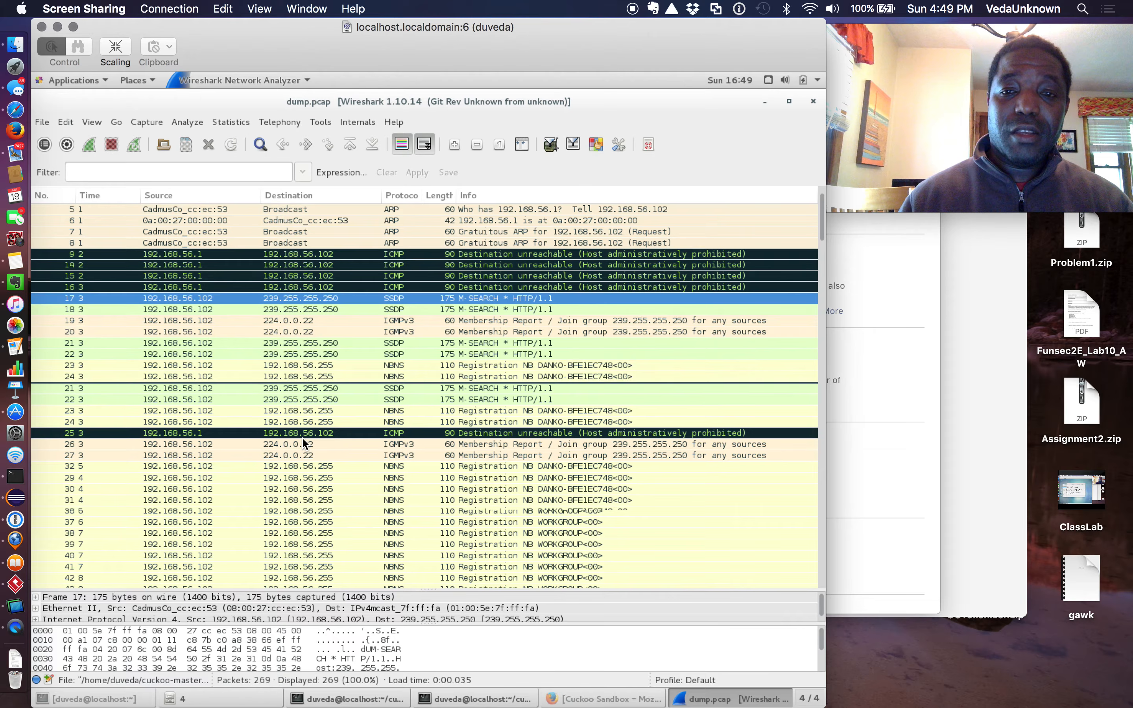
{"action": "left_click", "coordinate": [364, 399]}
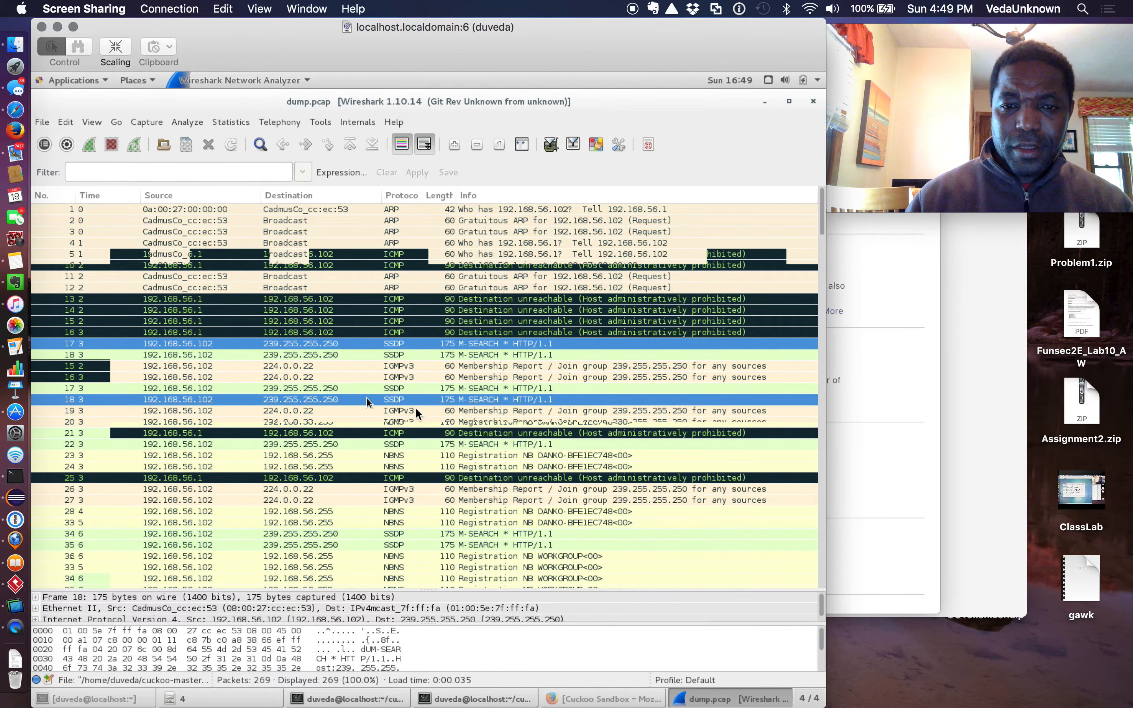
{"action": "left_click", "coordinate": [422, 478]}
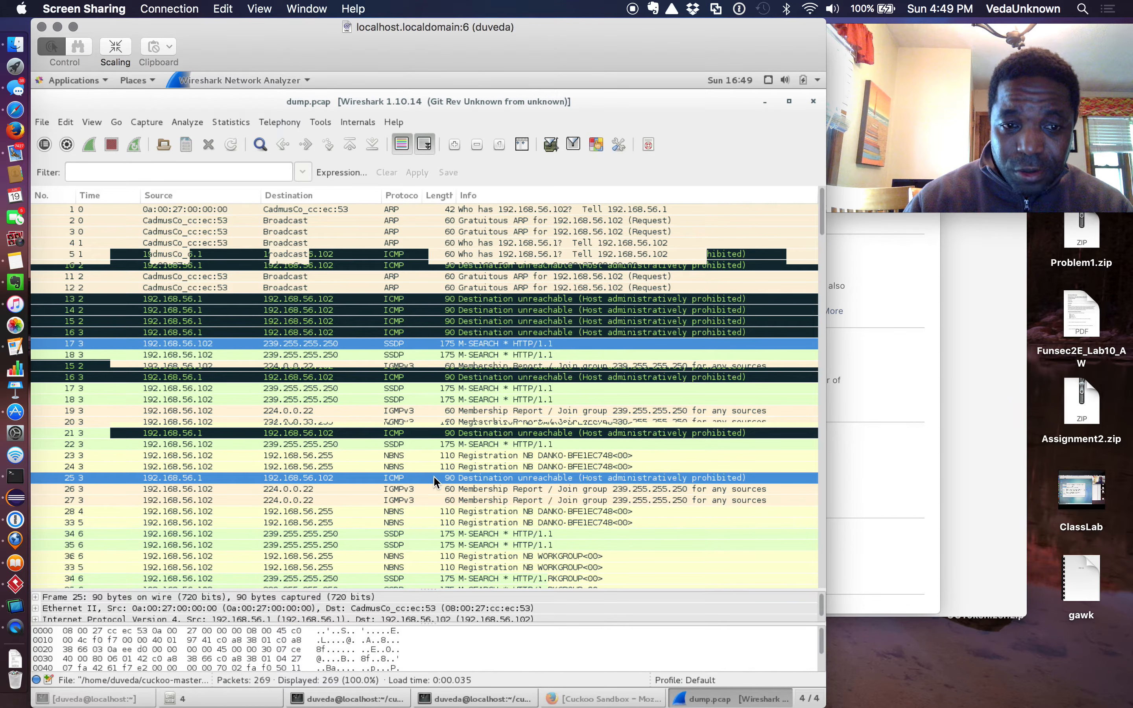
Examine the rest of the packet list for the protocols, source and destination addresses, and info of the captured traffic
{"action": "scroll", "coordinate": [434, 476], "scroll_direction": "down", "scroll_amount": 3}
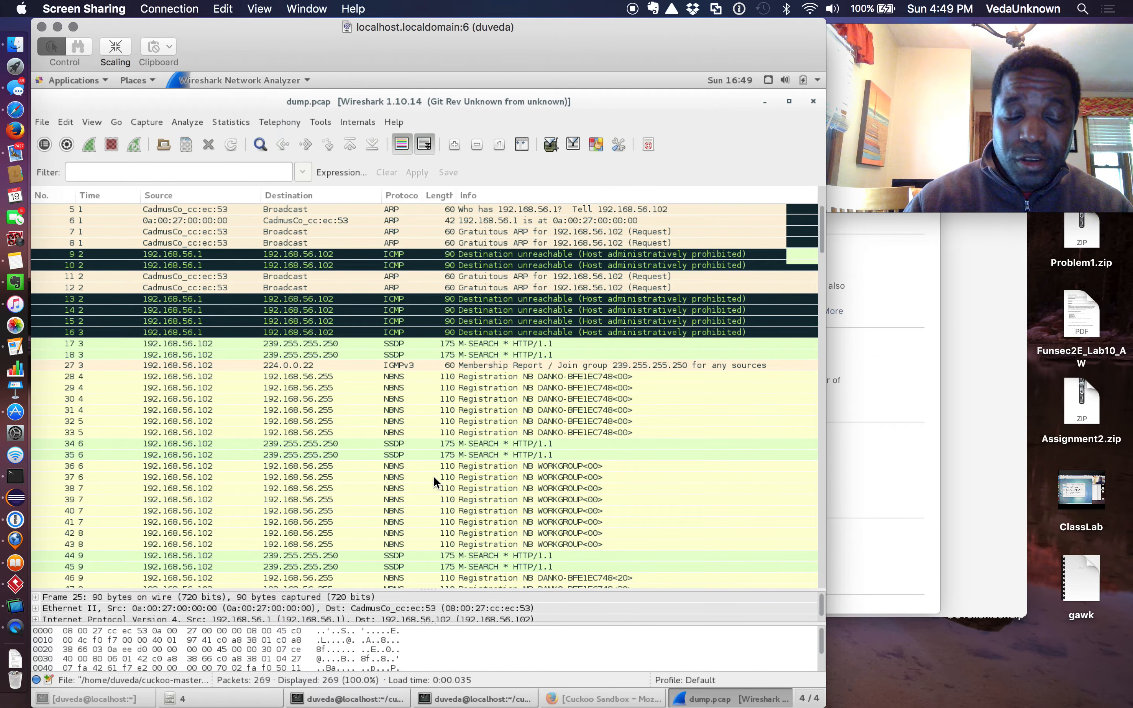
{"action": "scroll", "coordinate": [433, 476], "scroll_direction": "down", "scroll_amount": 3}
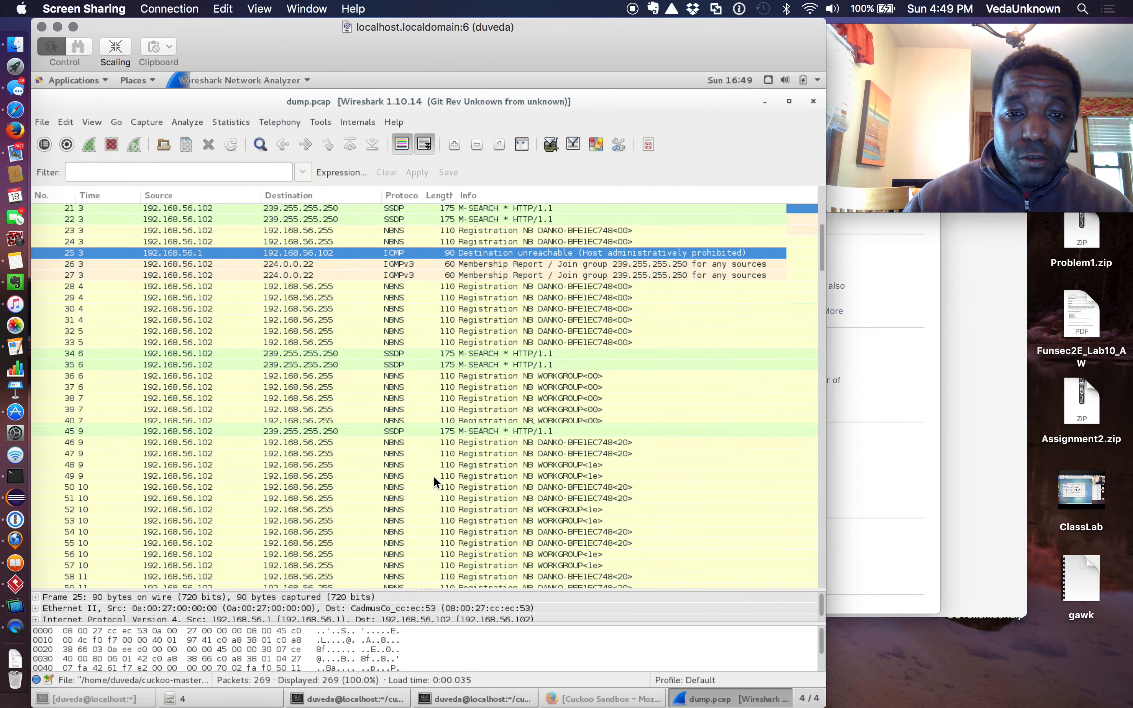
{"action": "scroll", "coordinate": [434, 476], "scroll_direction": "down", "scroll_amount": 3}
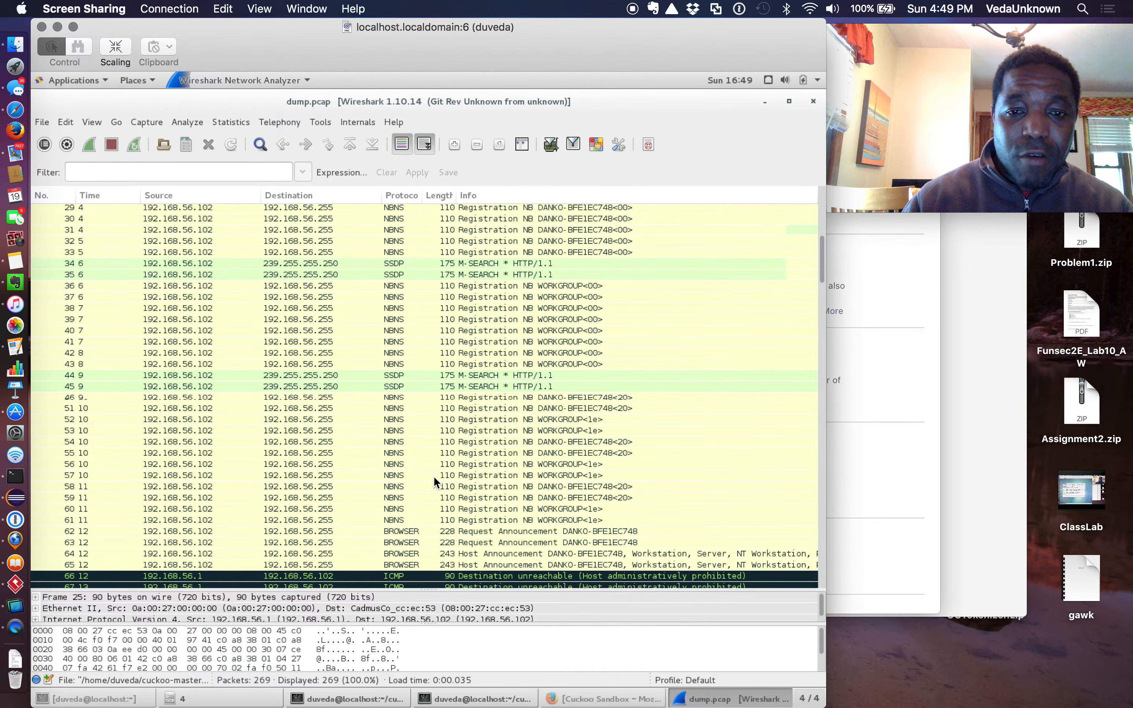
{"action": "scroll", "coordinate": [433, 475], "scroll_direction": "down", "scroll_amount": 3}
{"action": "scroll", "coordinate": [434, 483], "scroll_direction": "down", "scroll_amount": 3}
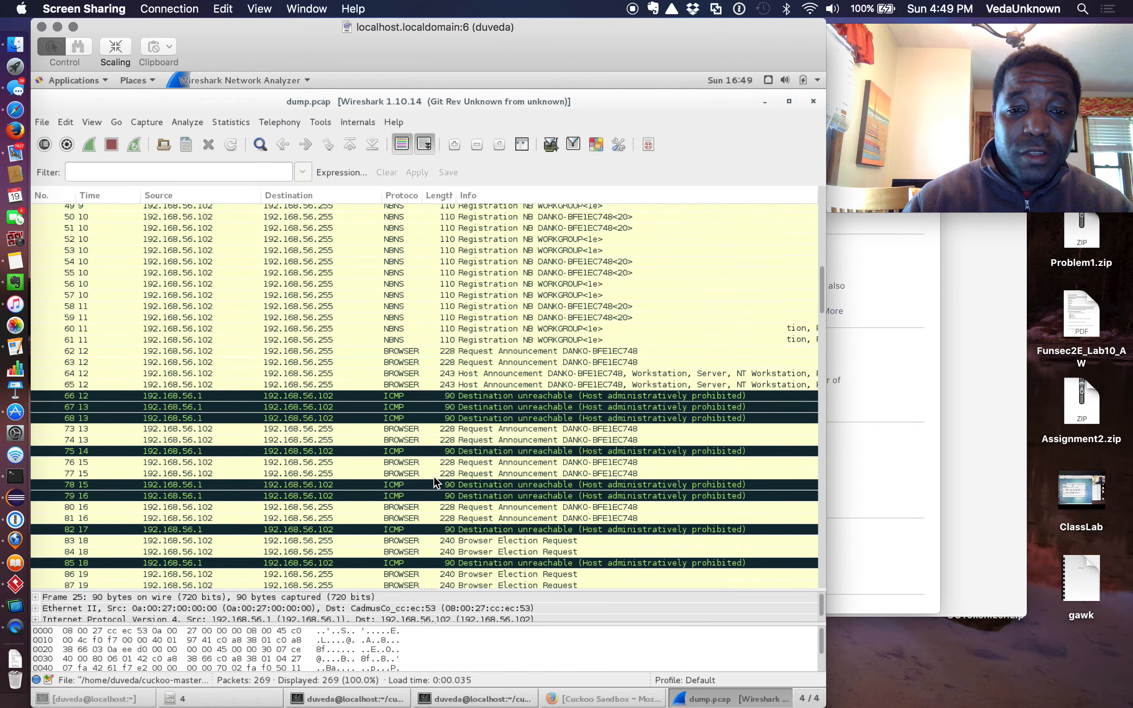
{"action": "scroll", "coordinate": [434, 482], "scroll_direction": "down", "scroll_amount": 5}
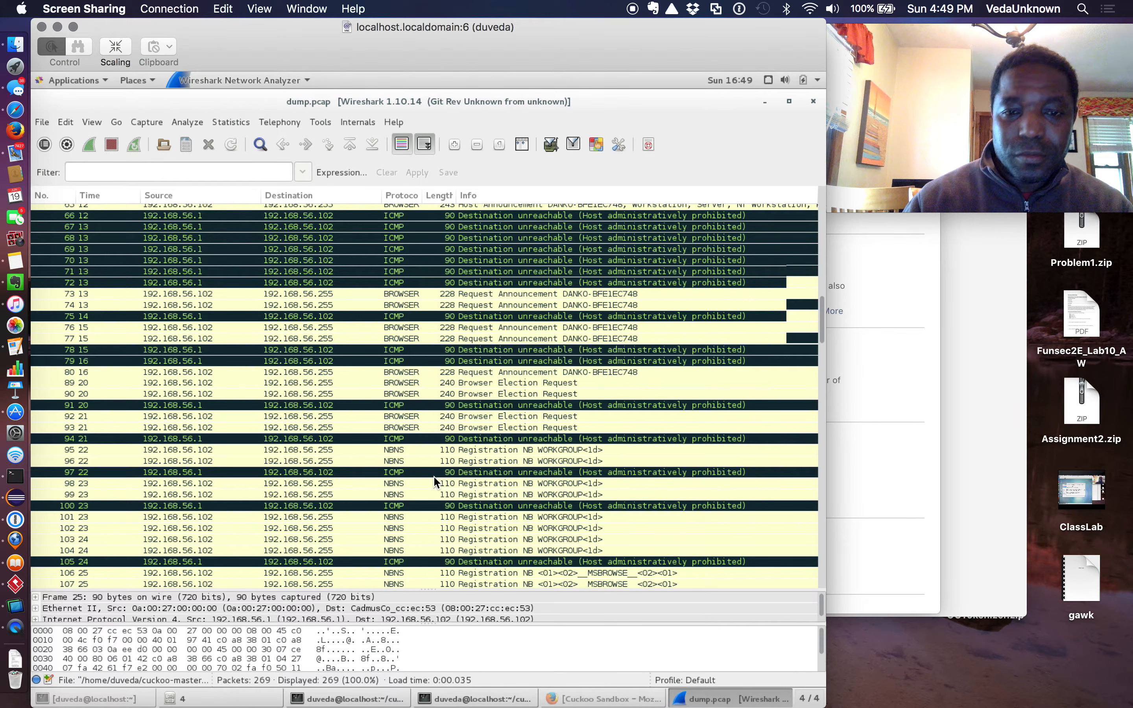
{"action": "scroll", "coordinate": [433, 475], "scroll_direction": "down", "scroll_amount": 3}
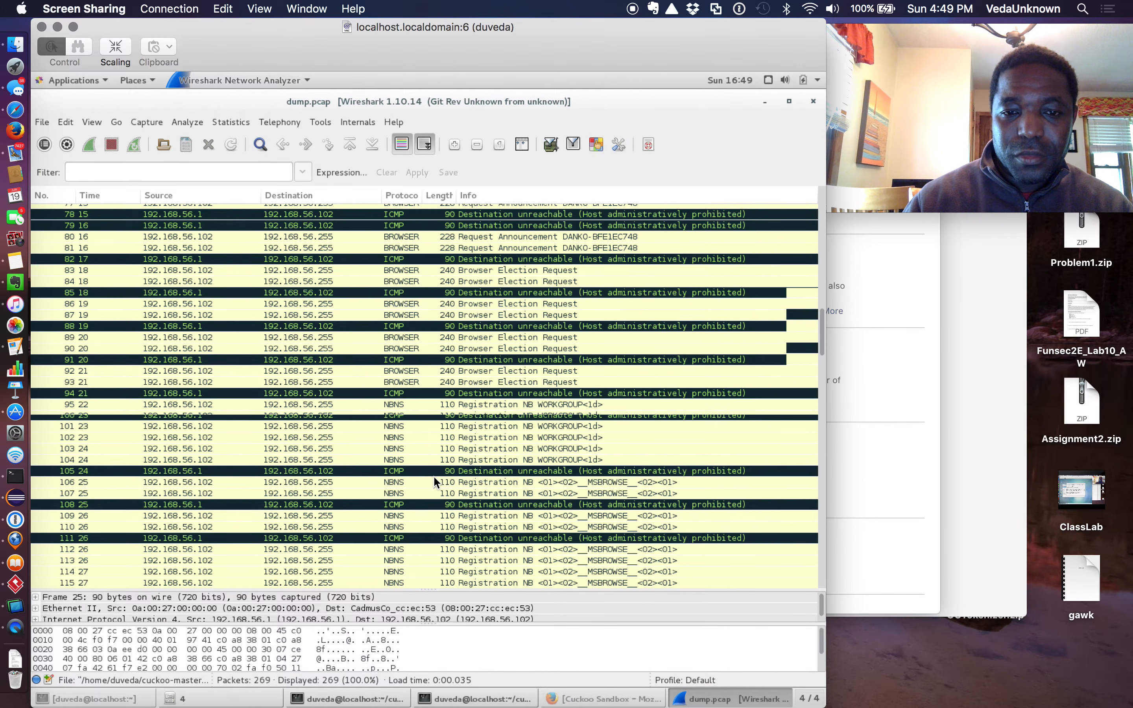
{"action": "scroll", "coordinate": [434, 475], "scroll_direction": "down", "scroll_amount": 3}
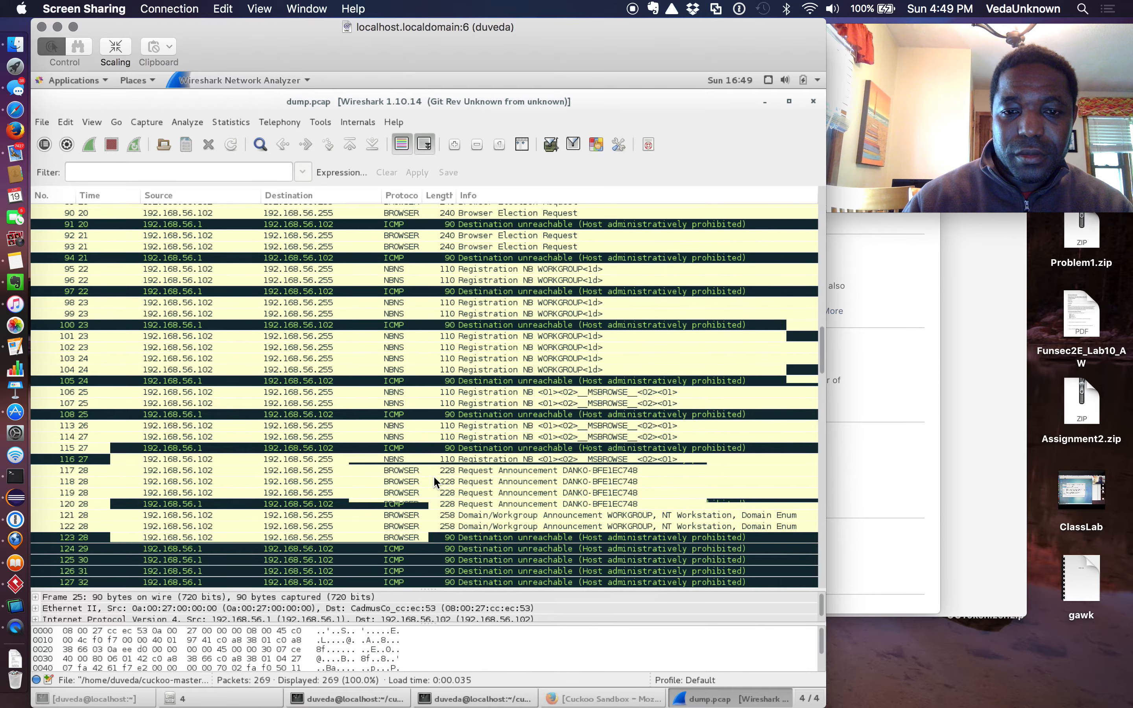
{"action": "scroll", "coordinate": [434, 476], "scroll_direction": "down", "scroll_amount": 3}
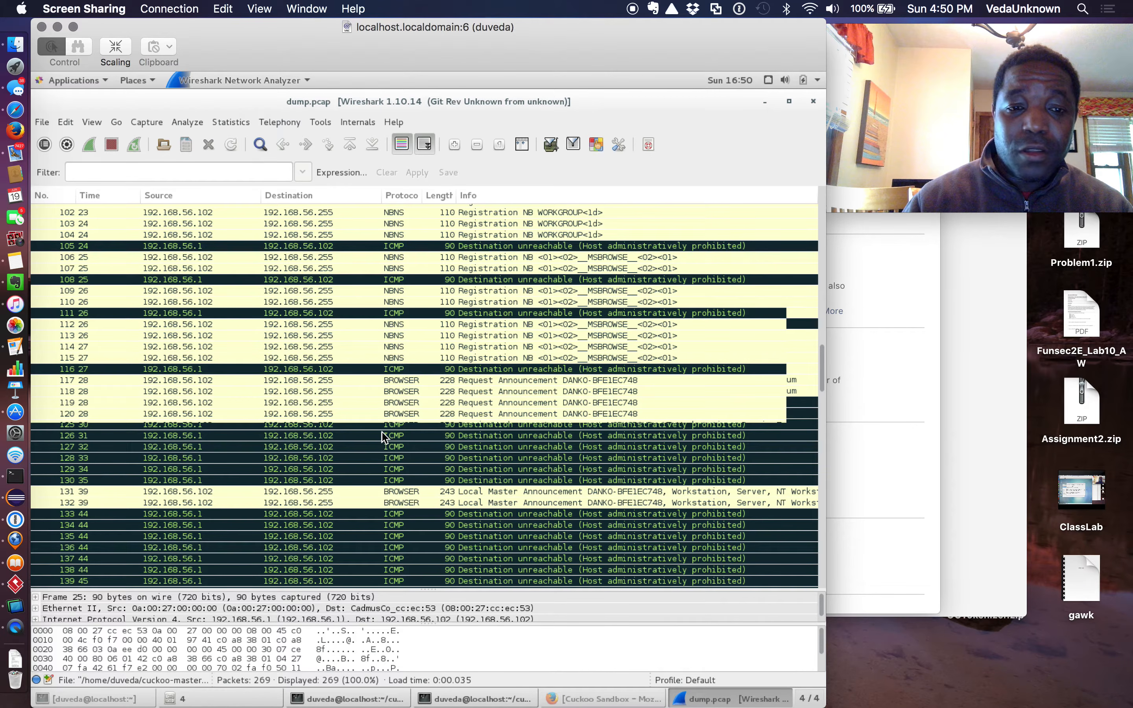
{"action": "scroll", "coordinate": [381, 435], "scroll_direction": "down", "scroll_amount": 3}
{"action": "scroll", "coordinate": [382, 435], "scroll_direction": "down", "scroll_amount": 10}
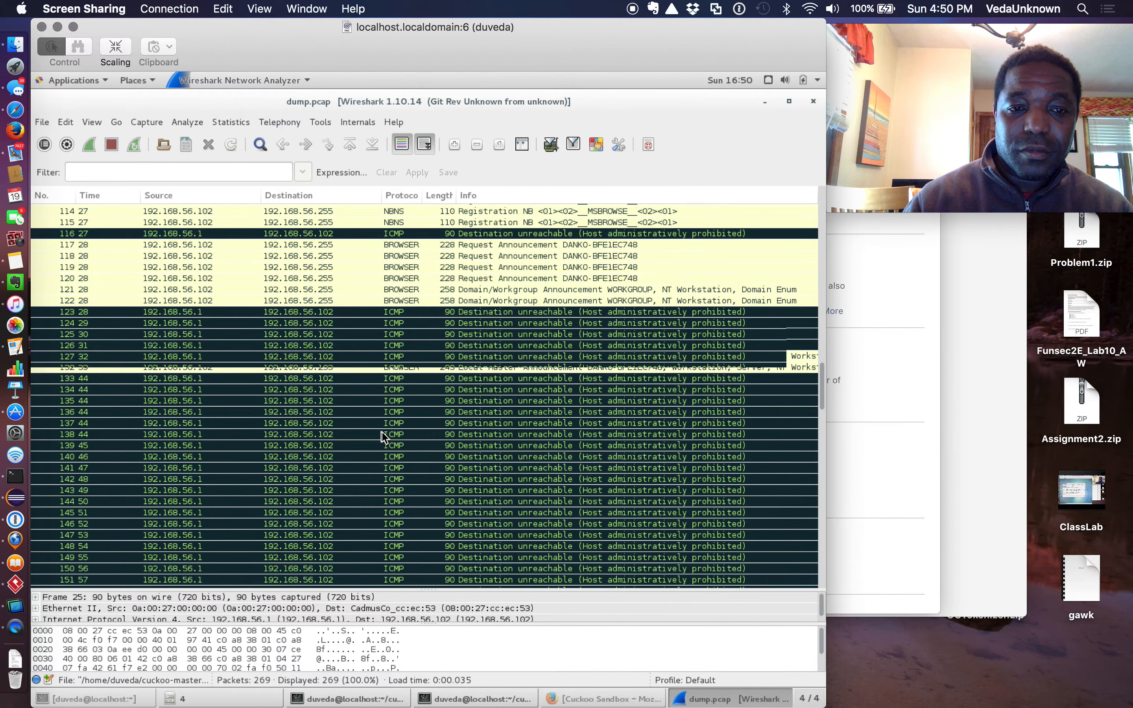
{"action": "scroll", "coordinate": [381, 435], "scroll_direction": "down", "scroll_amount": 12}
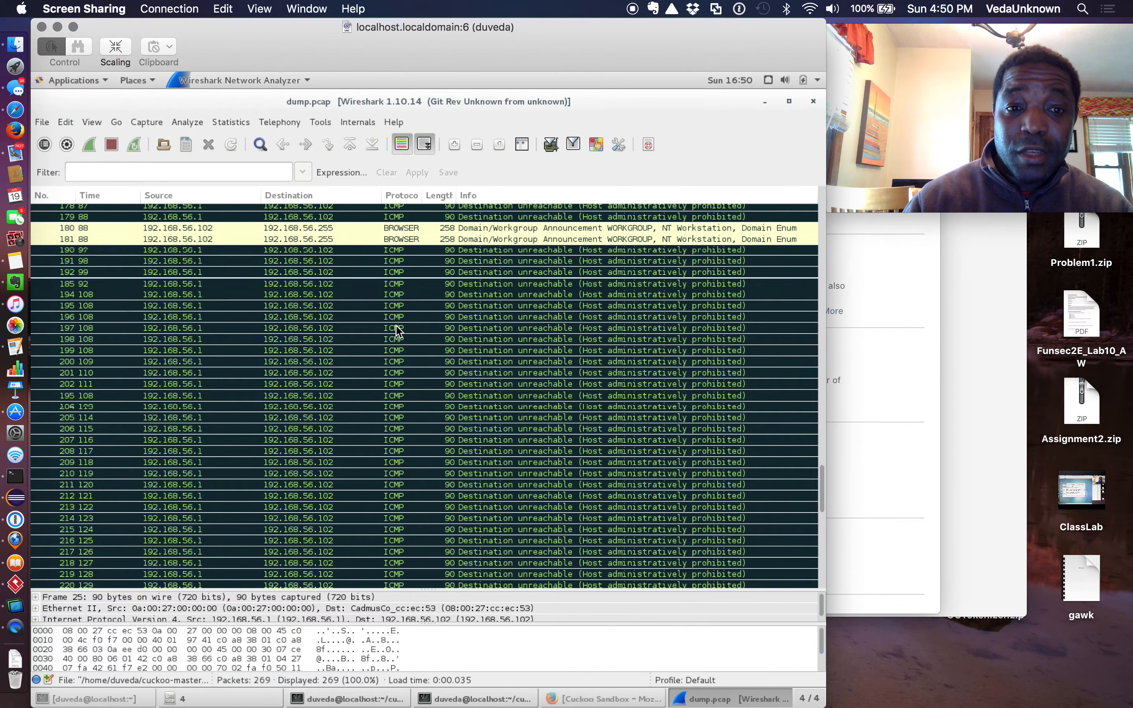
Check the remaining packets of dump.pcap through to the end, return to the first packet, and close the capture window
{"action": "scroll", "coordinate": [396, 326], "scroll_direction": "down", "scroll_amount": 15}
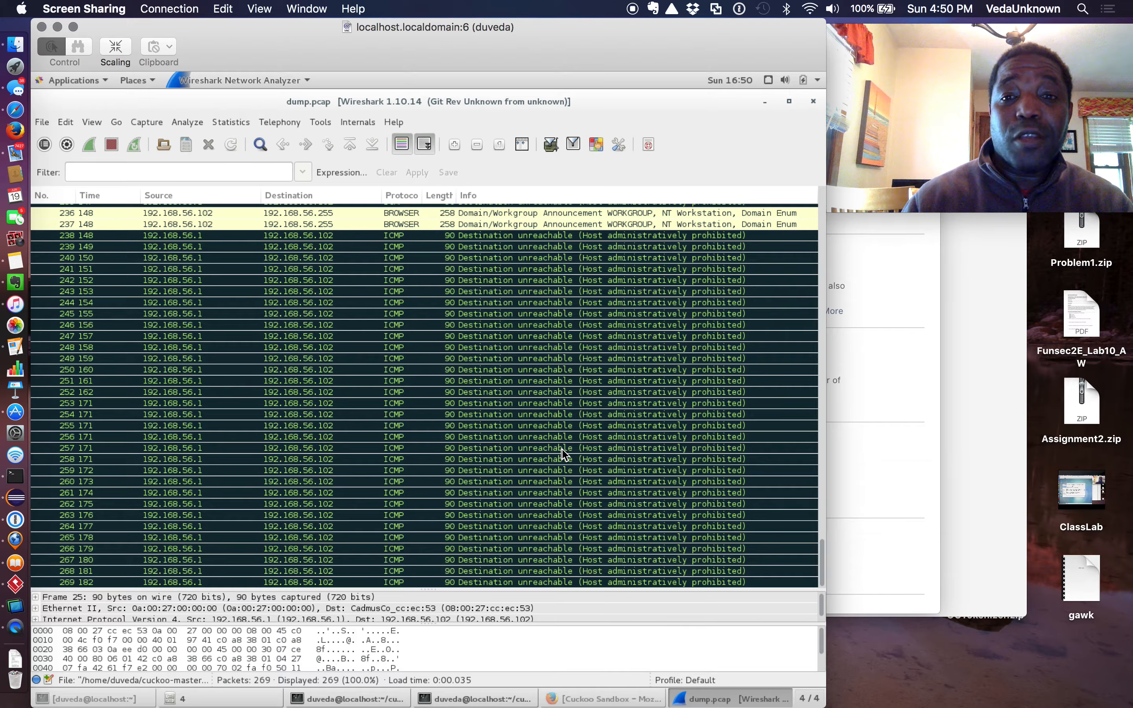
{"action": "scroll", "coordinate": [564, 453], "scroll_direction": "up", "scroll_amount": 20}
{"action": "scroll", "coordinate": [564, 454], "scroll_direction": "up", "scroll_amount": 20}
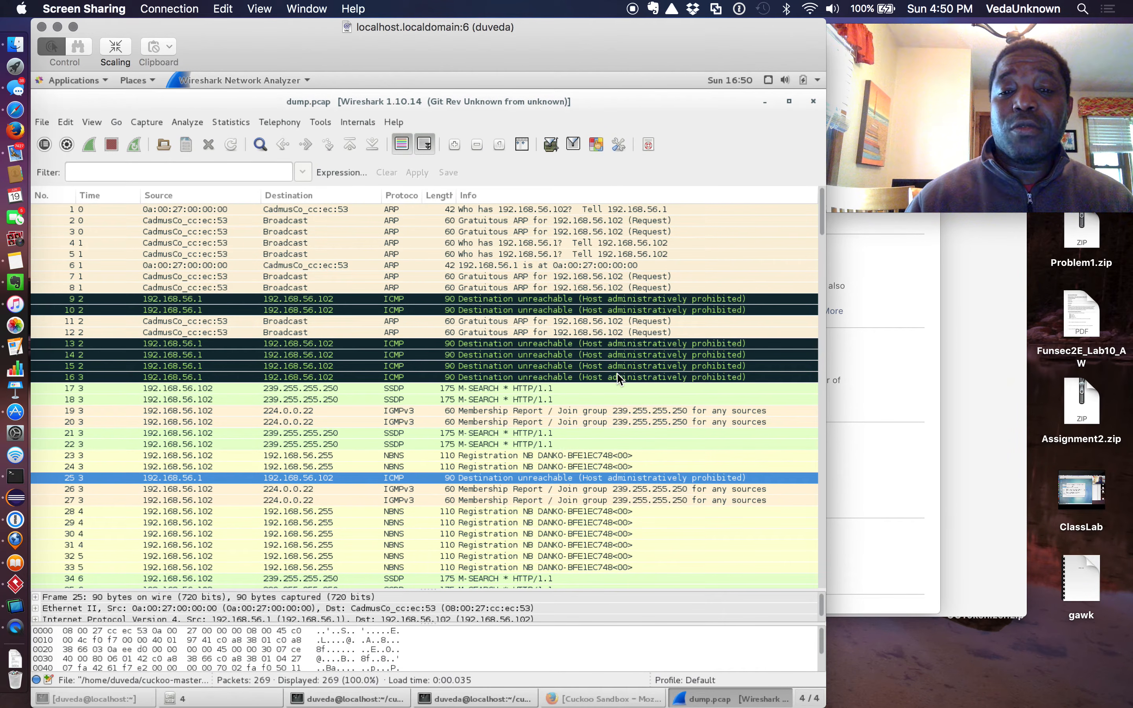
{"action": "scroll", "coordinate": [617, 384], "scroll_direction": "down", "scroll_amount": 16}
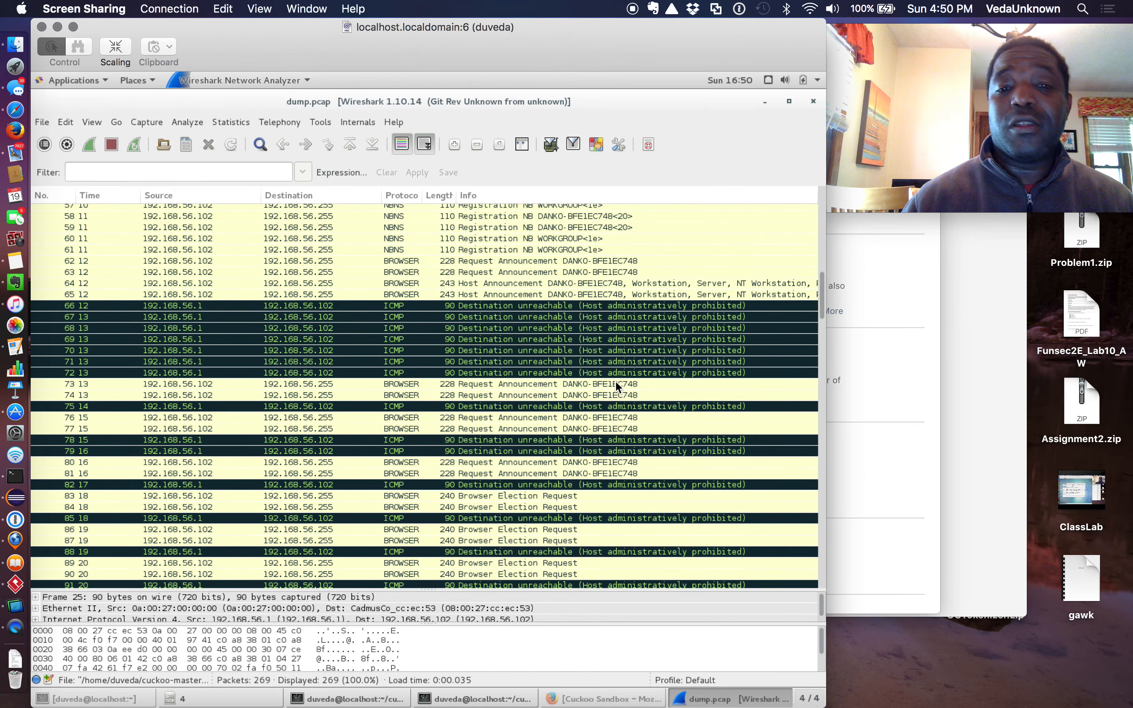
{"action": "scroll", "coordinate": [616, 384], "scroll_direction": "down", "scroll_amount": 20}
{"action": "scroll", "coordinate": [616, 383], "scroll_direction": "up", "scroll_amount": 20}
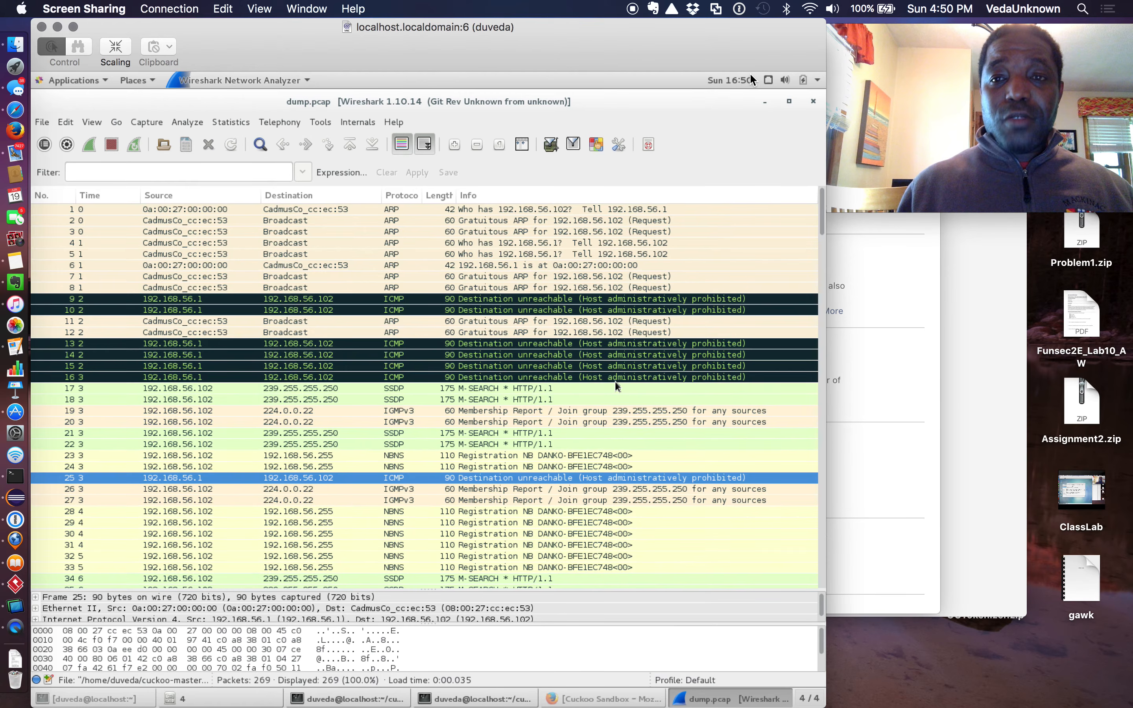
{"action": "left_click", "coordinate": [813, 102]}
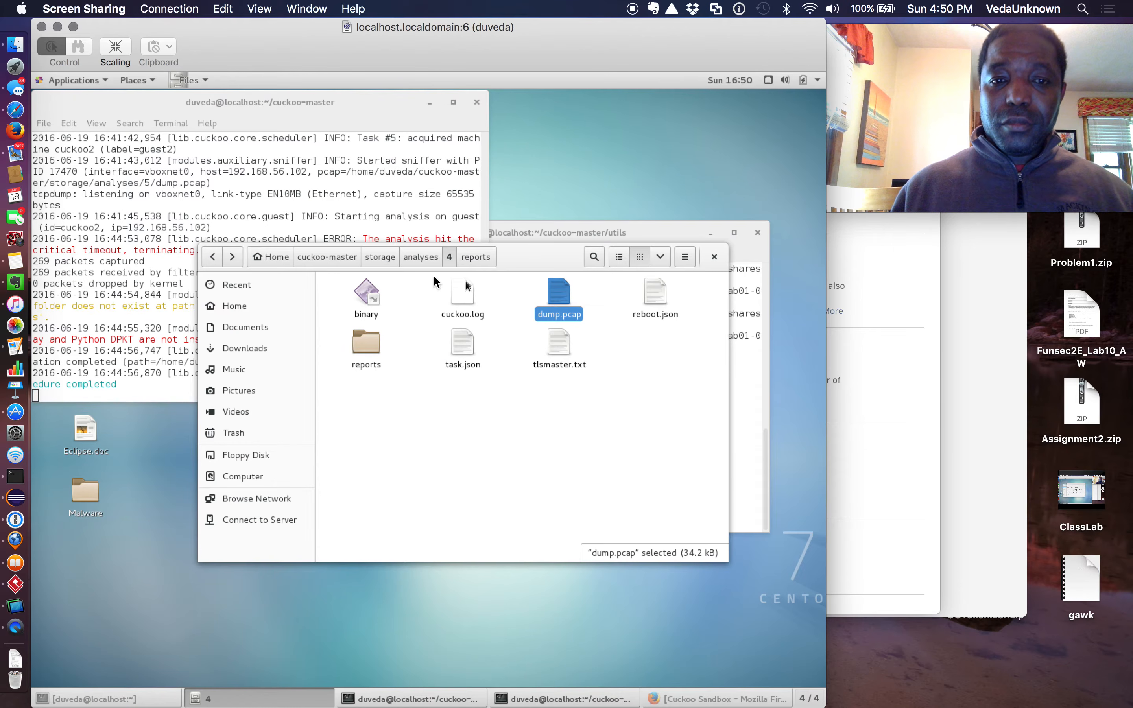
Check the Cuckoo log in the terminal for task #5, and open report.html from the reports folder of analysis 5
{"action": "left_click", "coordinate": [106, 207]}
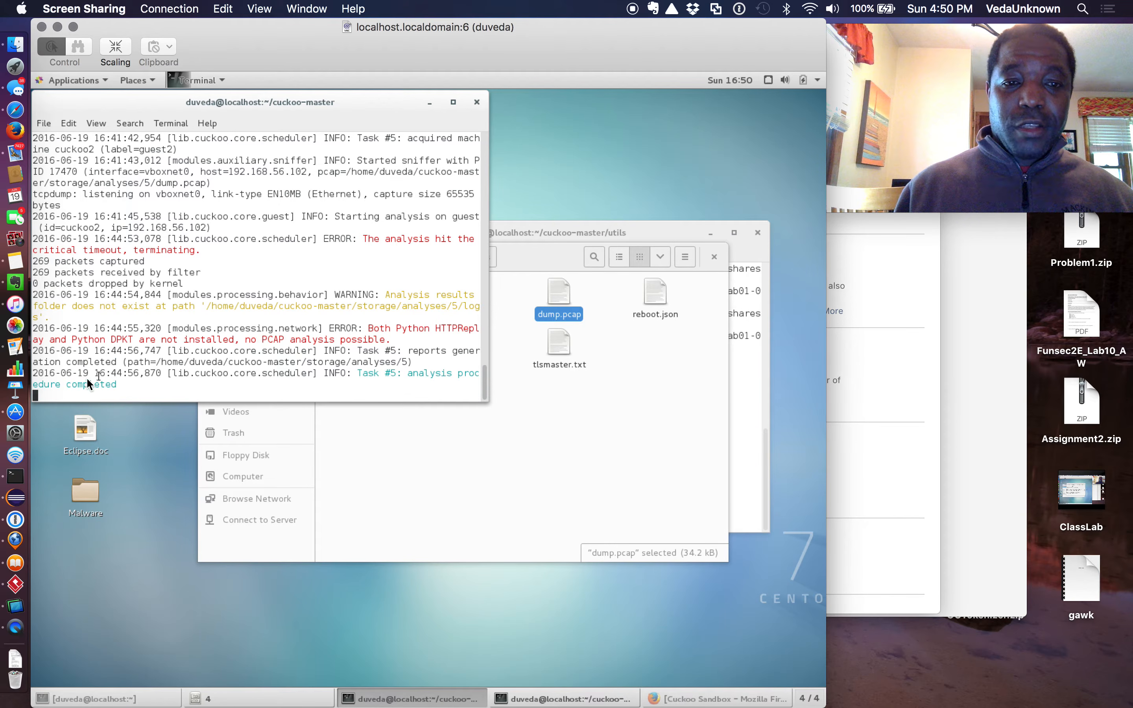
{"action": "left_click", "coordinate": [585, 415]}
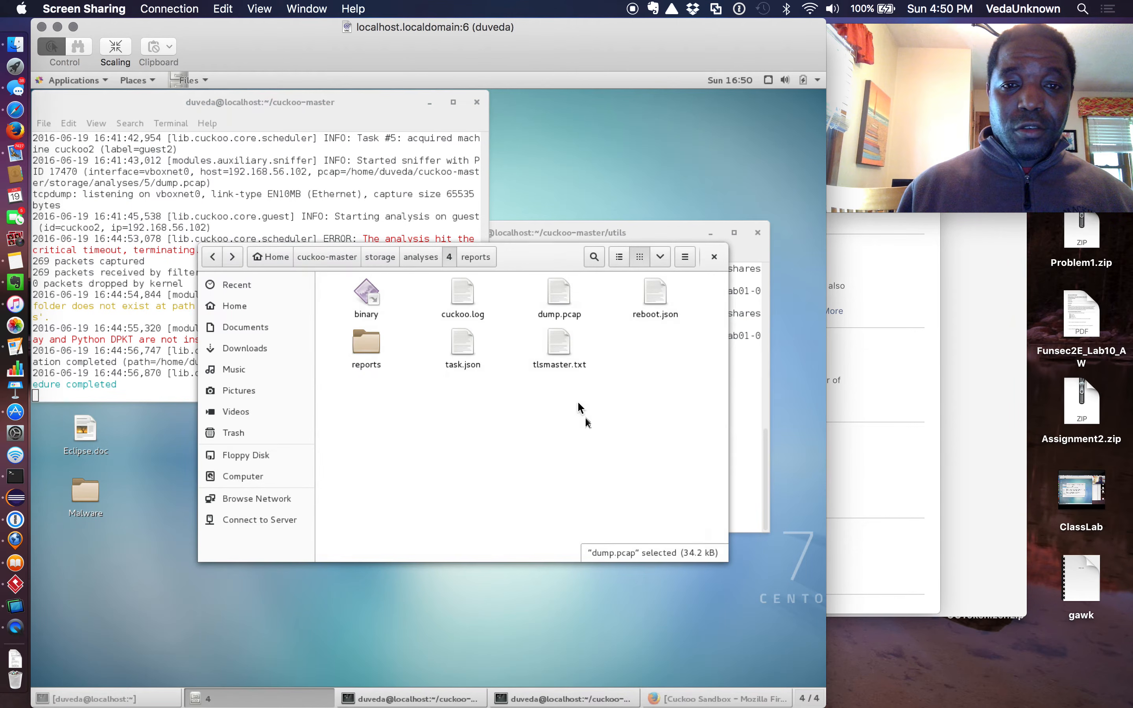
{"action": "left_click", "coordinate": [412, 258]}
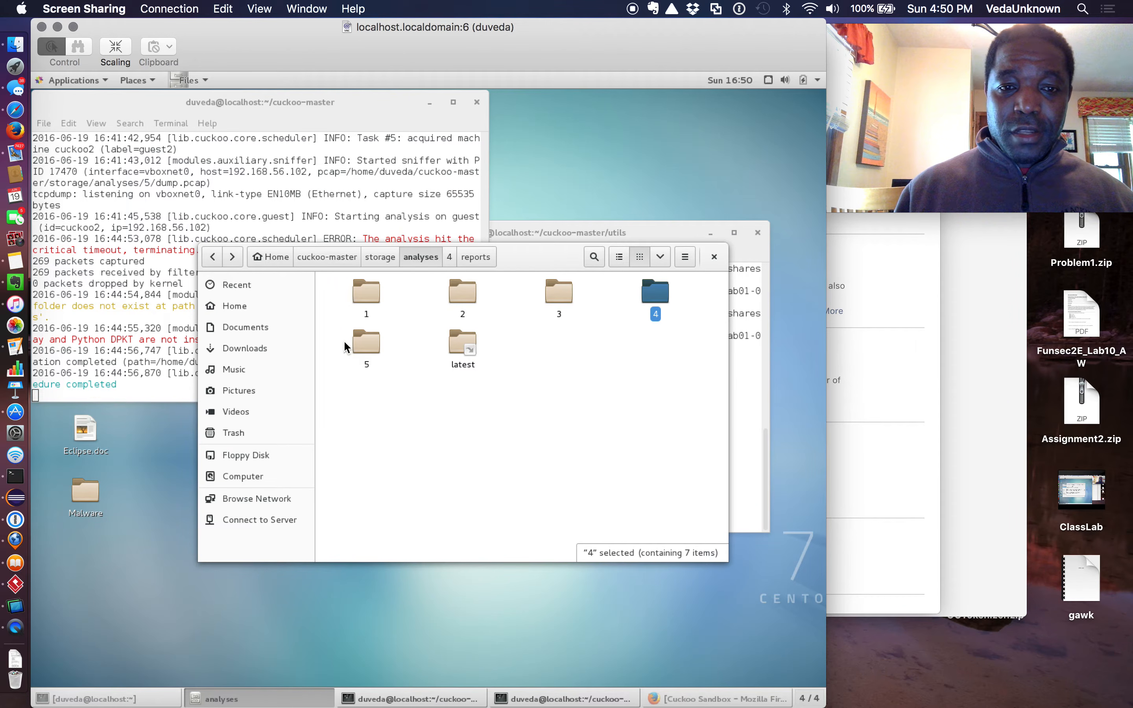
{"action": "double_click", "coordinate": [366, 342]}
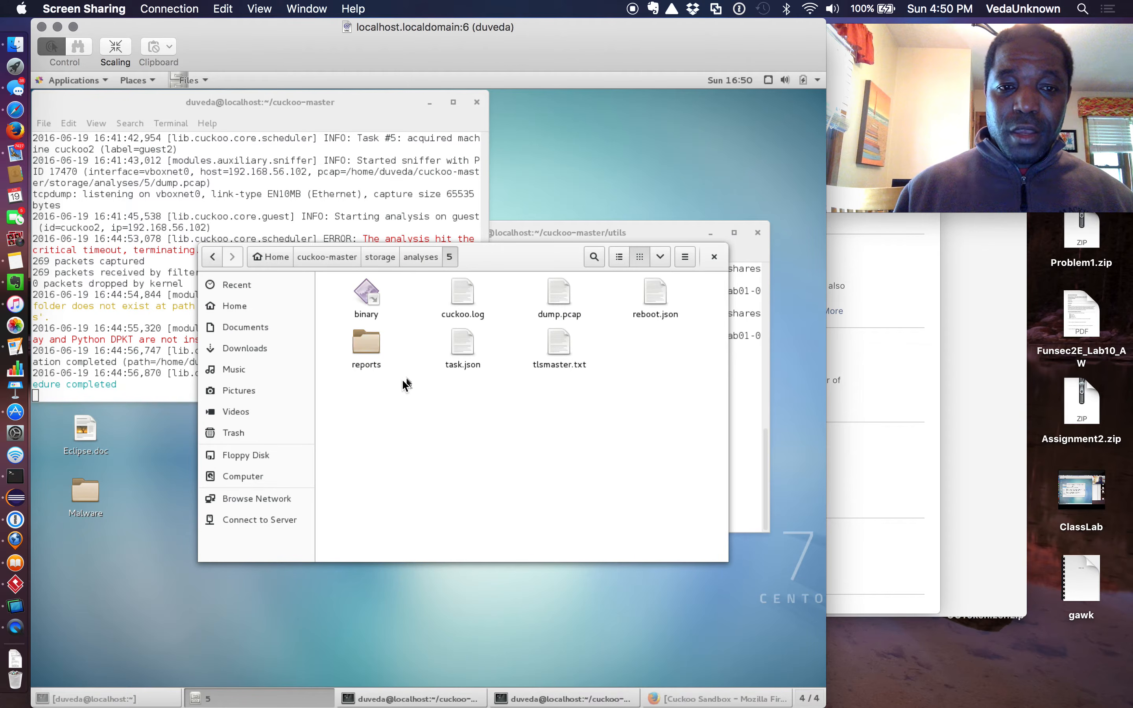
{"action": "double_click", "coordinate": [360, 343]}
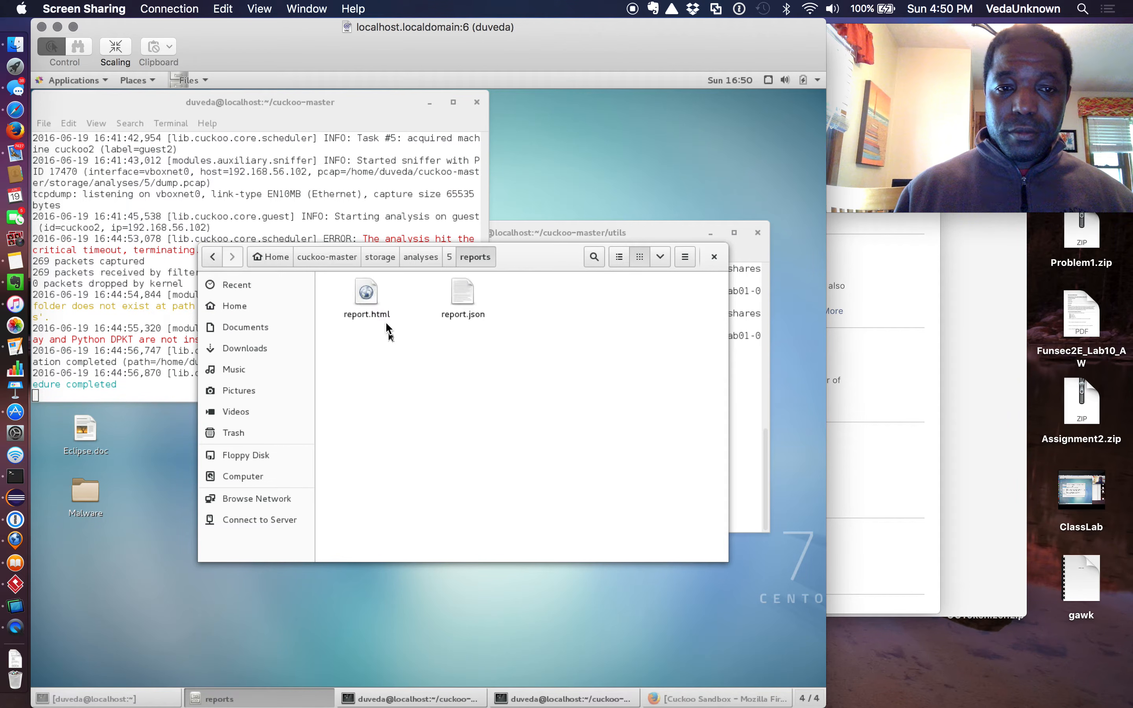
{"action": "double_click", "coordinate": [364, 298]}
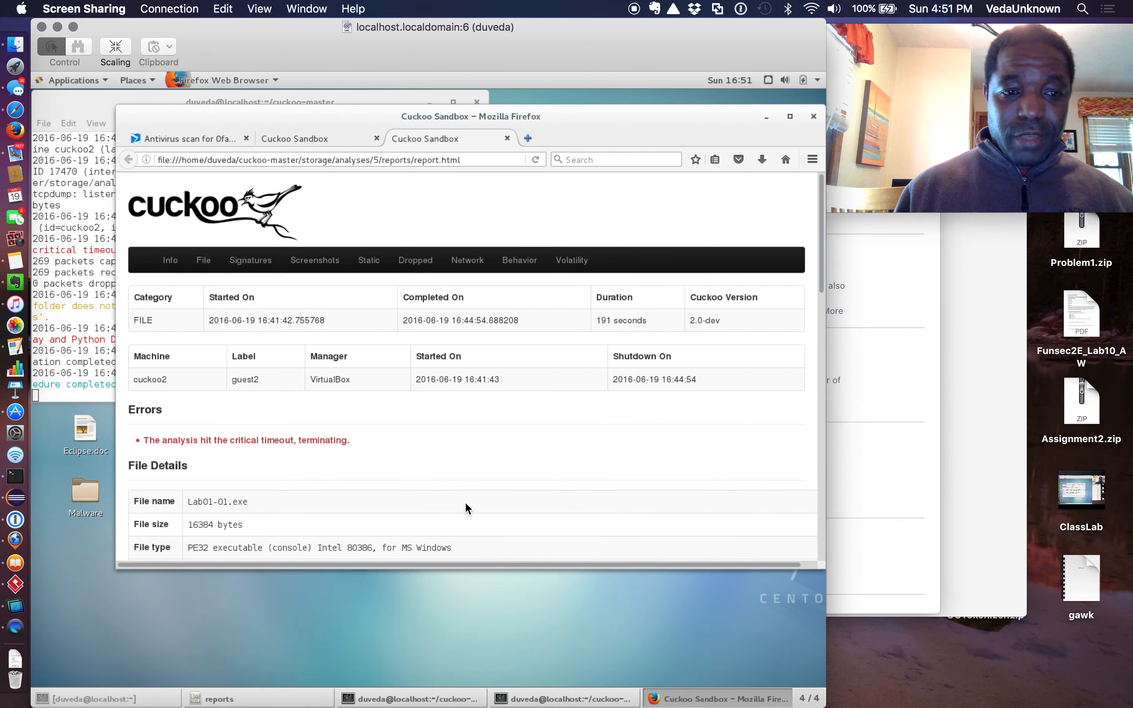
Review the Lab01-01.exe report's errors, File Details and hashes, and highlight the VirusTotal detection rate
{"action": "scroll", "coordinate": [466, 507], "scroll_direction": "down", "scroll_amount": 1}
{"action": "scroll", "coordinate": [465, 502], "scroll_direction": "down", "scroll_amount": 3}
{"action": "scroll", "coordinate": [465, 502], "scroll_direction": "down", "scroll_amount": 5}
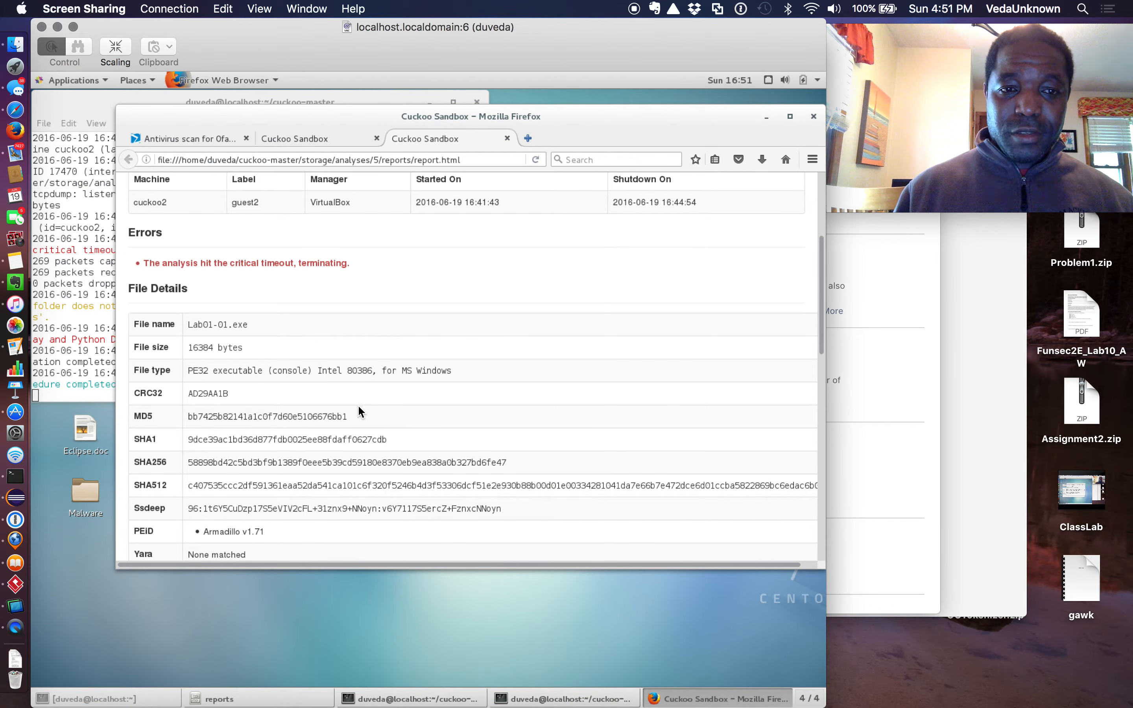
{"action": "scroll", "coordinate": [359, 406], "scroll_direction": "down", "scroll_amount": 4}
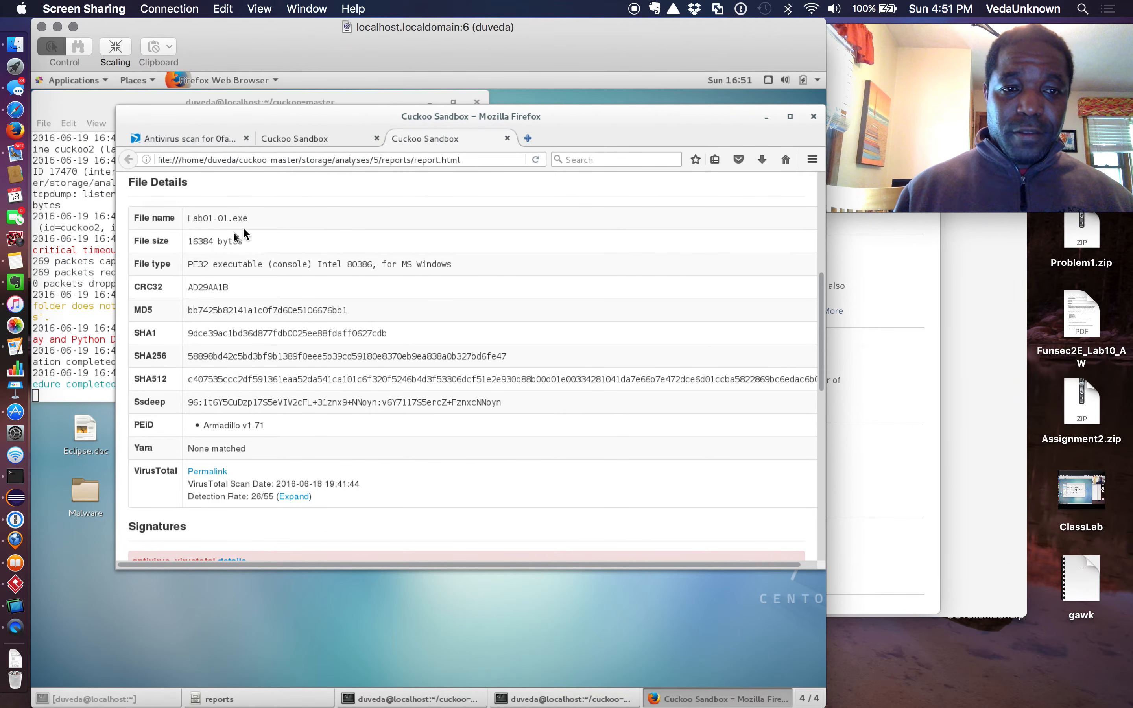
{"action": "scroll", "coordinate": [288, 372], "scroll_direction": "down", "scroll_amount": 5}
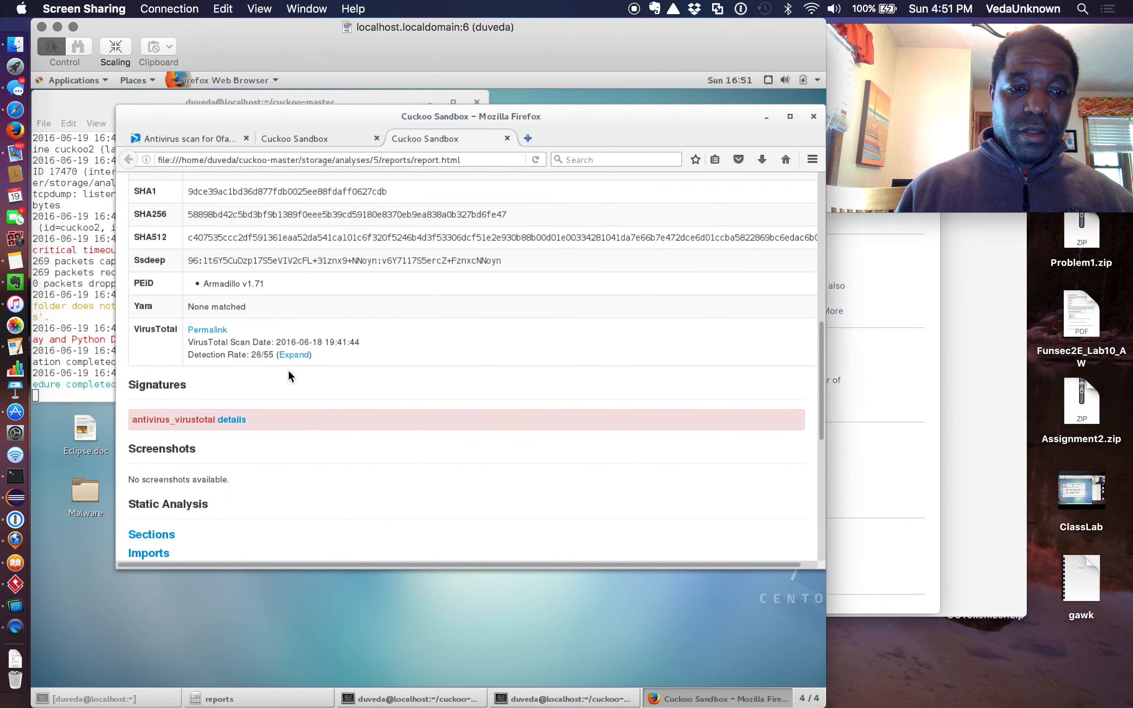
{"action": "scroll", "coordinate": [289, 371], "scroll_direction": "down", "scroll_amount": 1}
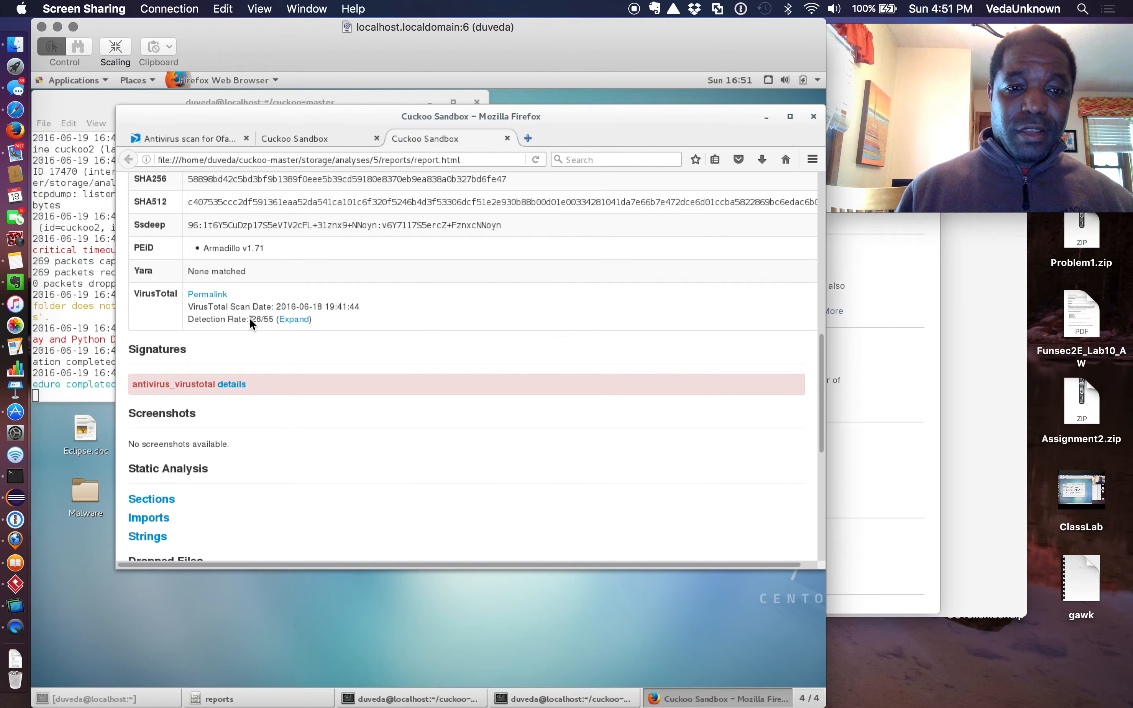
{"action": "left_click_drag", "start_coordinate": [249, 317], "coordinate": [264, 317]}
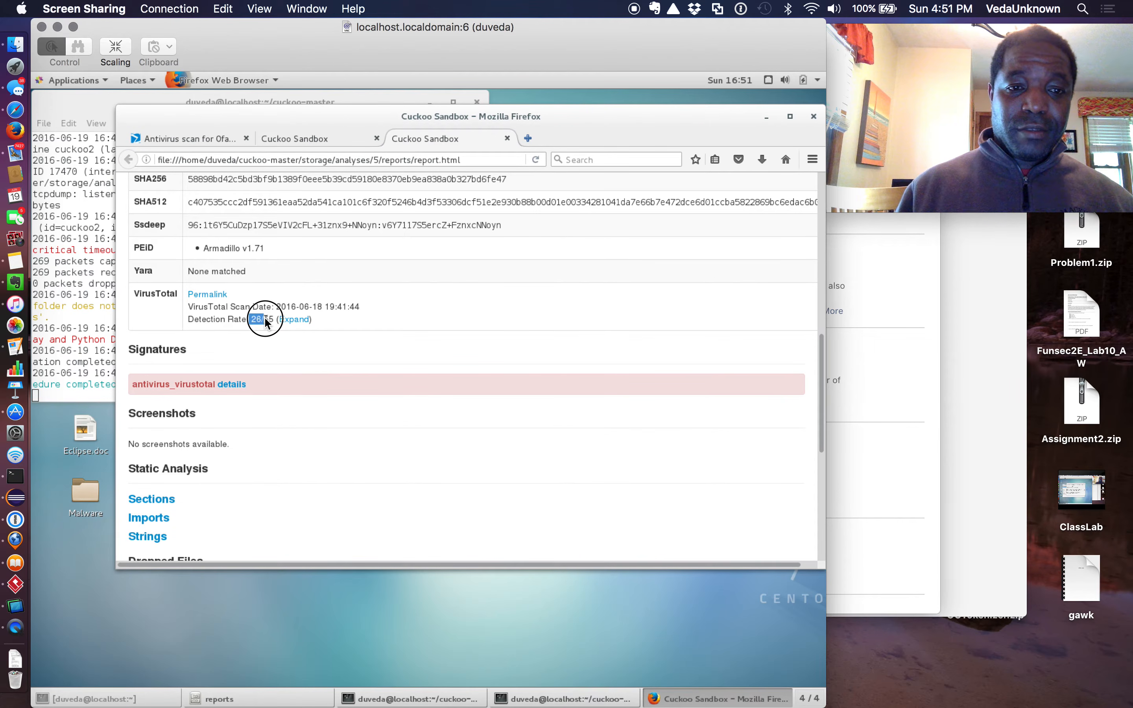
{"action": "left_click", "coordinate": [374, 325]}
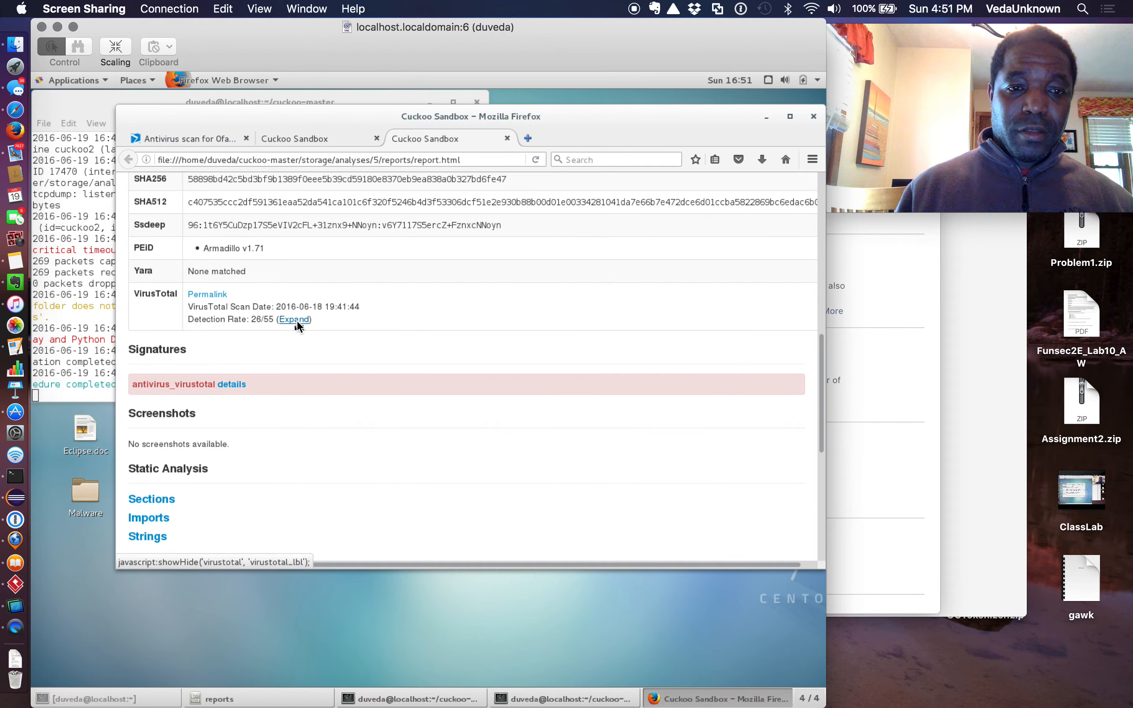
Expand the VirusTotal detection results in the report and look through the verdicts of the antivirus engines
{"action": "left_click", "coordinate": [295, 320]}
{"action": "scroll", "coordinate": [342, 408], "scroll_direction": "down", "scroll_amount": 10}
{"action": "scroll", "coordinate": [342, 412], "scroll_direction": "down", "scroll_amount": 15}
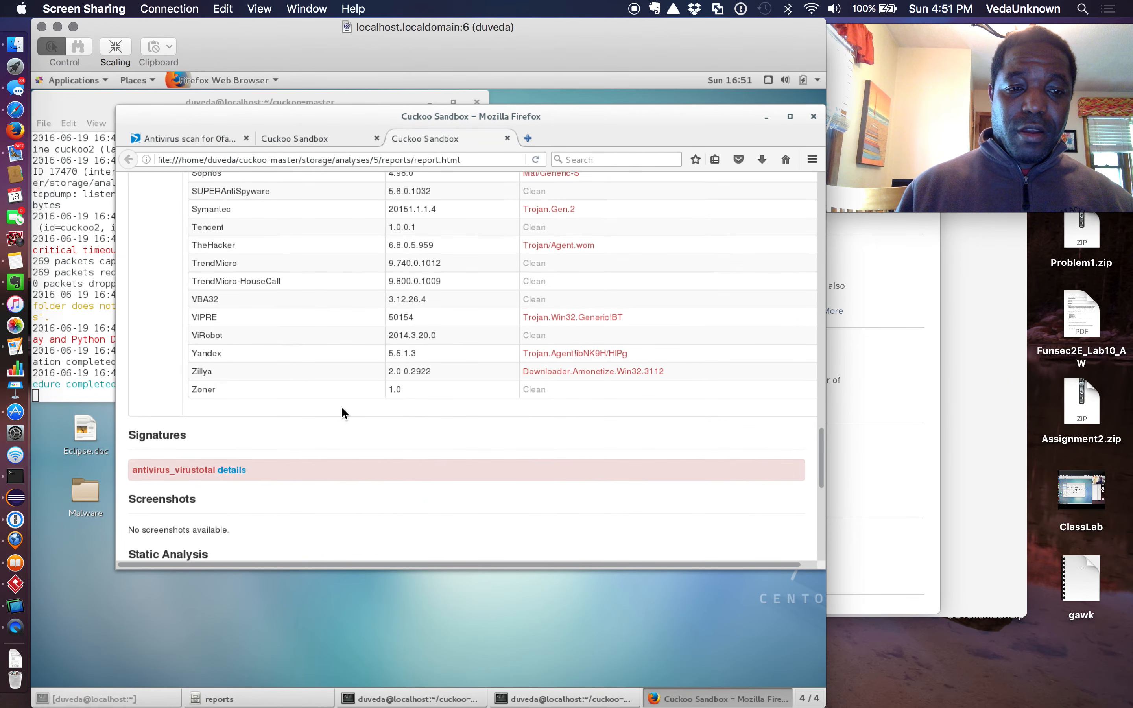
{"action": "scroll", "coordinate": [250, 346], "scroll_direction": "up", "scroll_amount": 10}
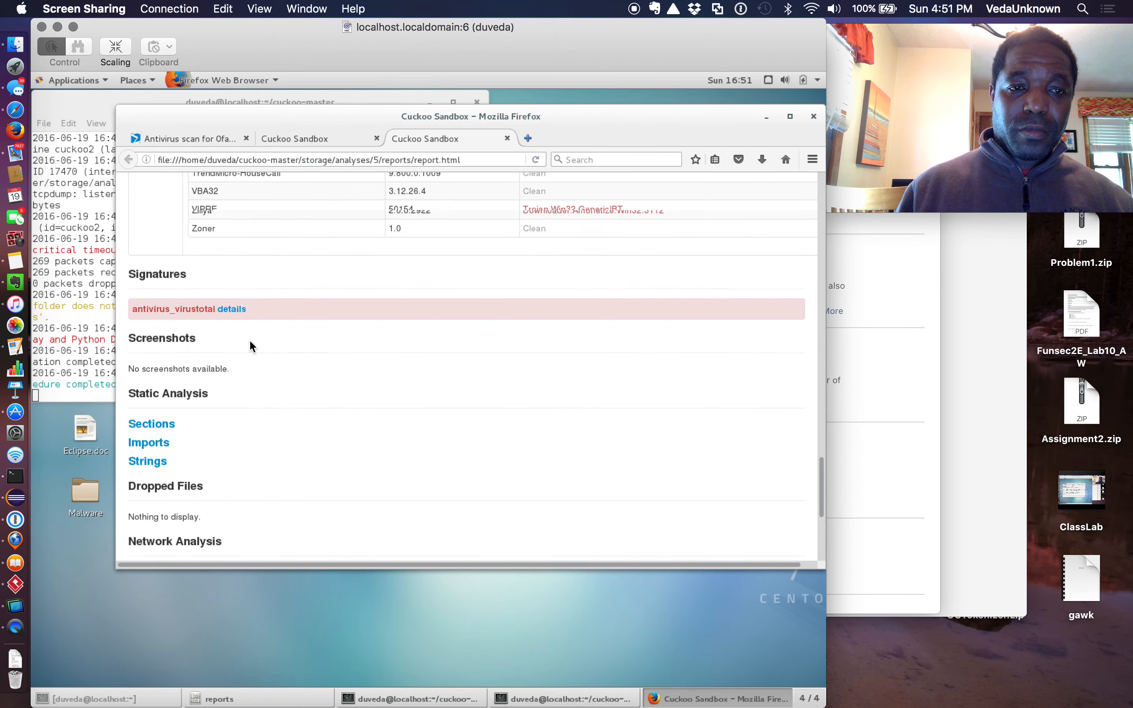
{"action": "scroll", "coordinate": [250, 342], "scroll_direction": "down", "scroll_amount": 1}
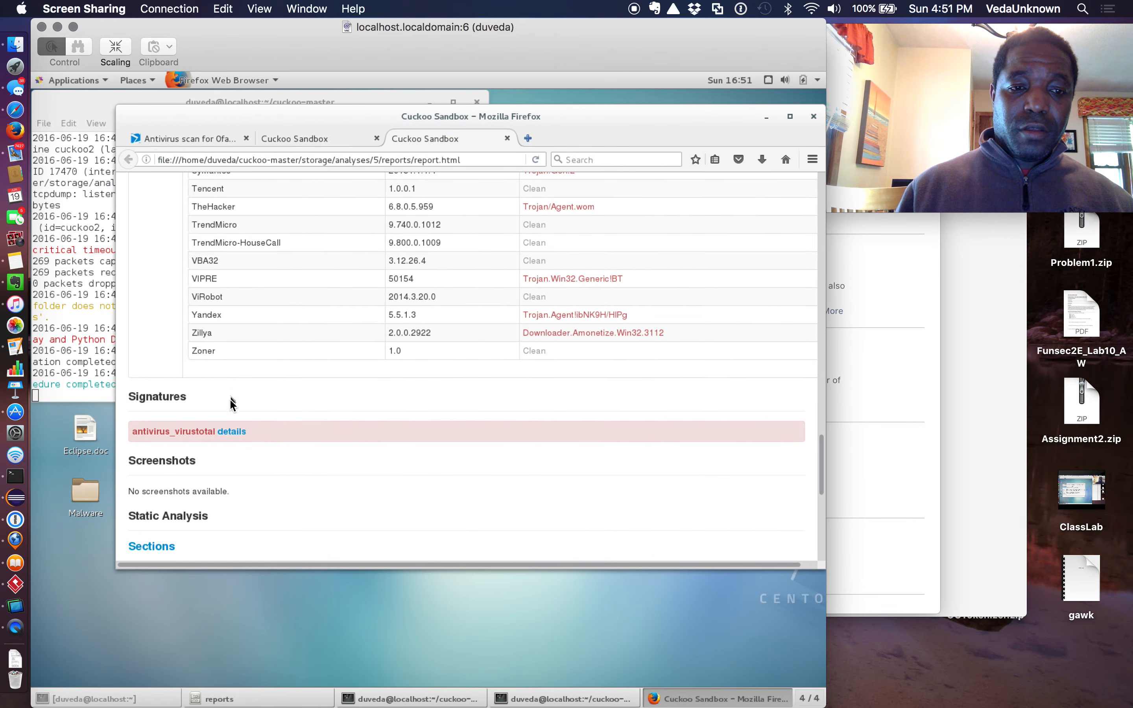
Show the details of the antivirus_virustotal signature and look over the Screenshots and Static Analysis headings below it
{"action": "left_click", "coordinate": [233, 431]}
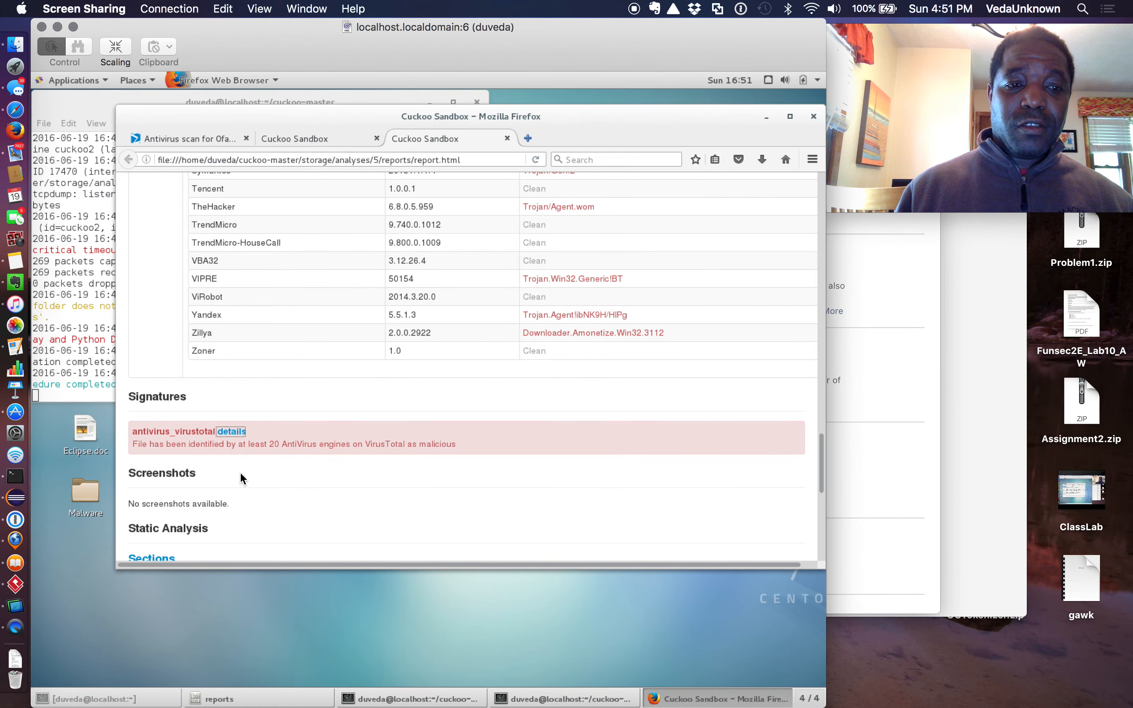
{"action": "scroll", "coordinate": [240, 472], "scroll_direction": "down", "scroll_amount": 4}
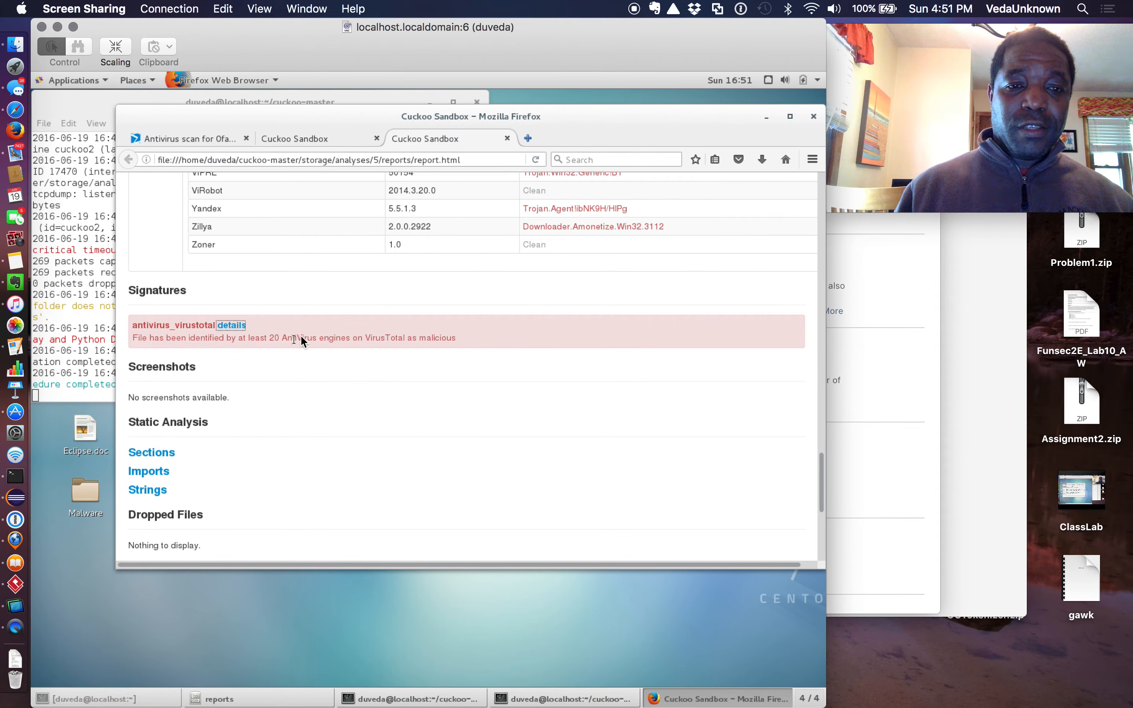
{"action": "scroll", "coordinate": [316, 349], "scroll_direction": "down", "scroll_amount": 3}
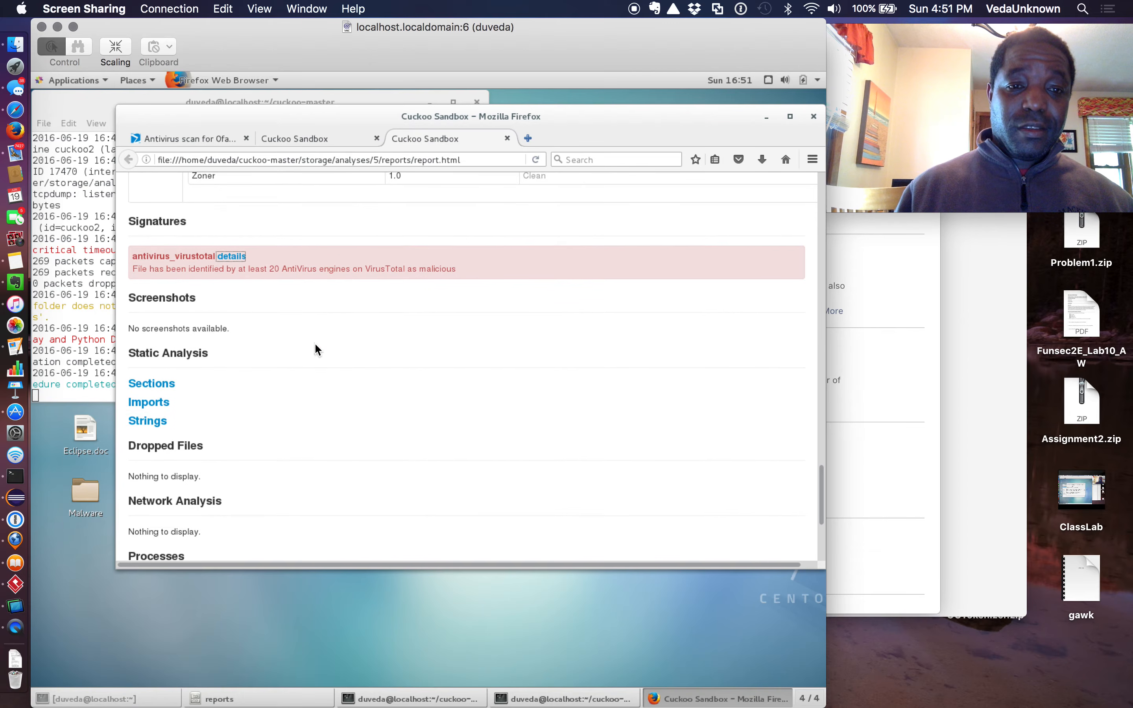
{"action": "scroll", "coordinate": [316, 350], "scroll_direction": "down", "scroll_amount": 1}
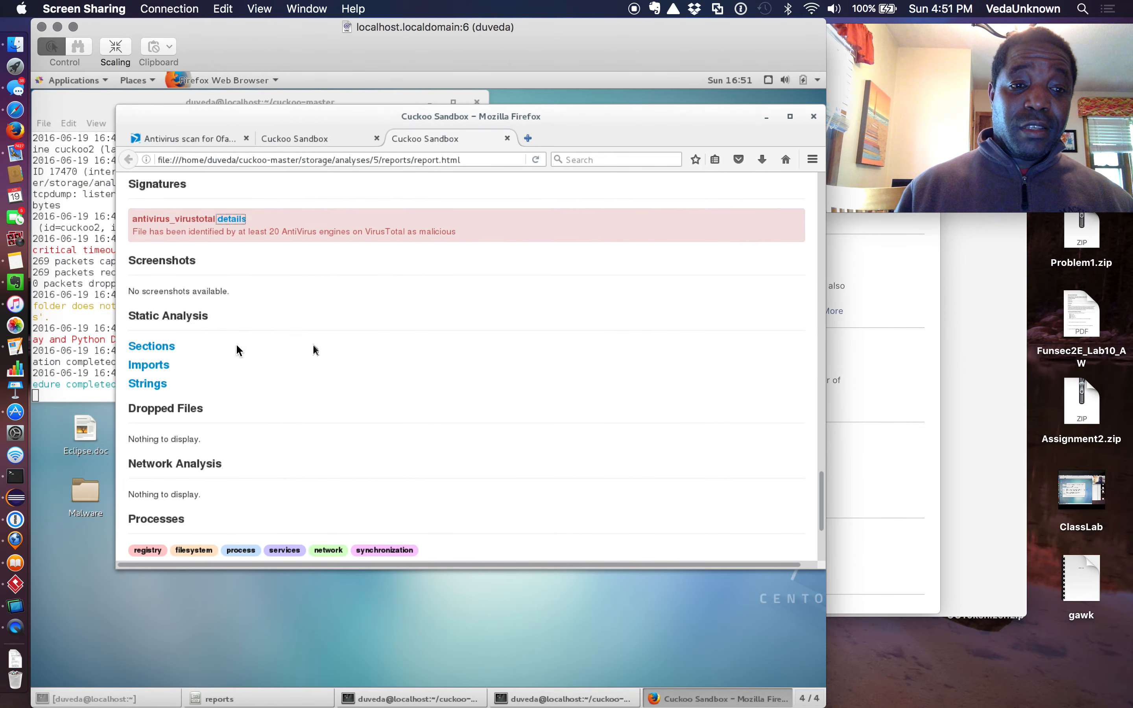
Expand the Sections table under Static Analysis and examine the section addresses, sizes and entropy
{"action": "left_click", "coordinate": [148, 346]}
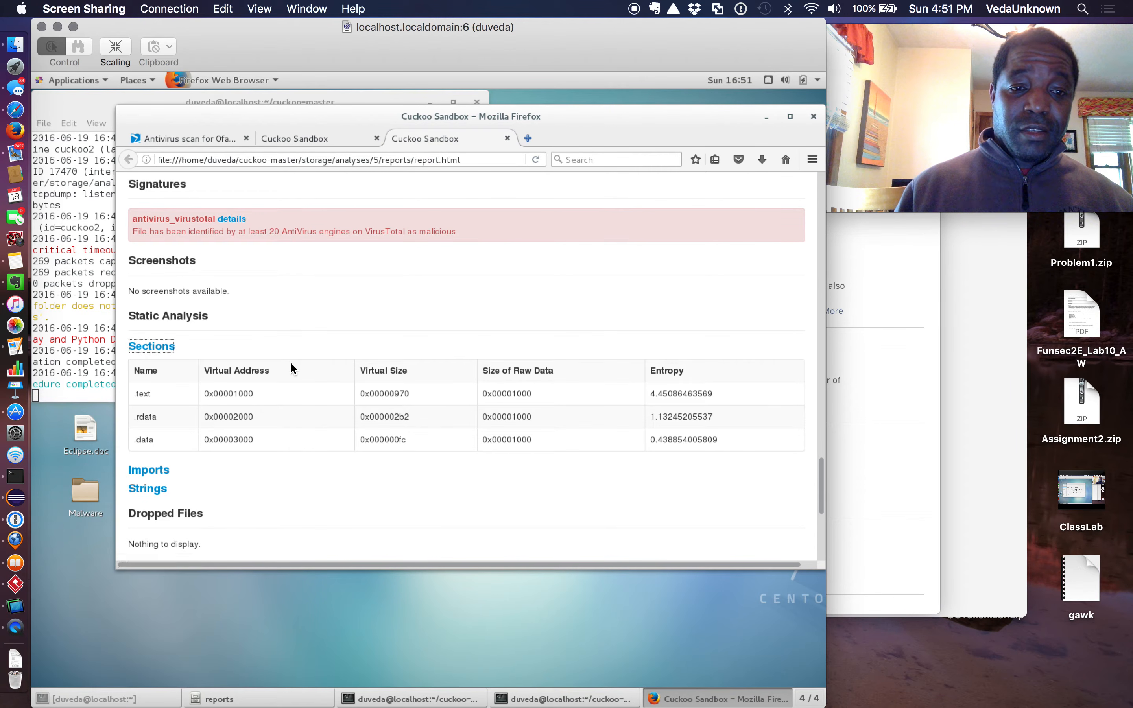
{"action": "scroll", "coordinate": [290, 361], "scroll_direction": "down", "scroll_amount": 2}
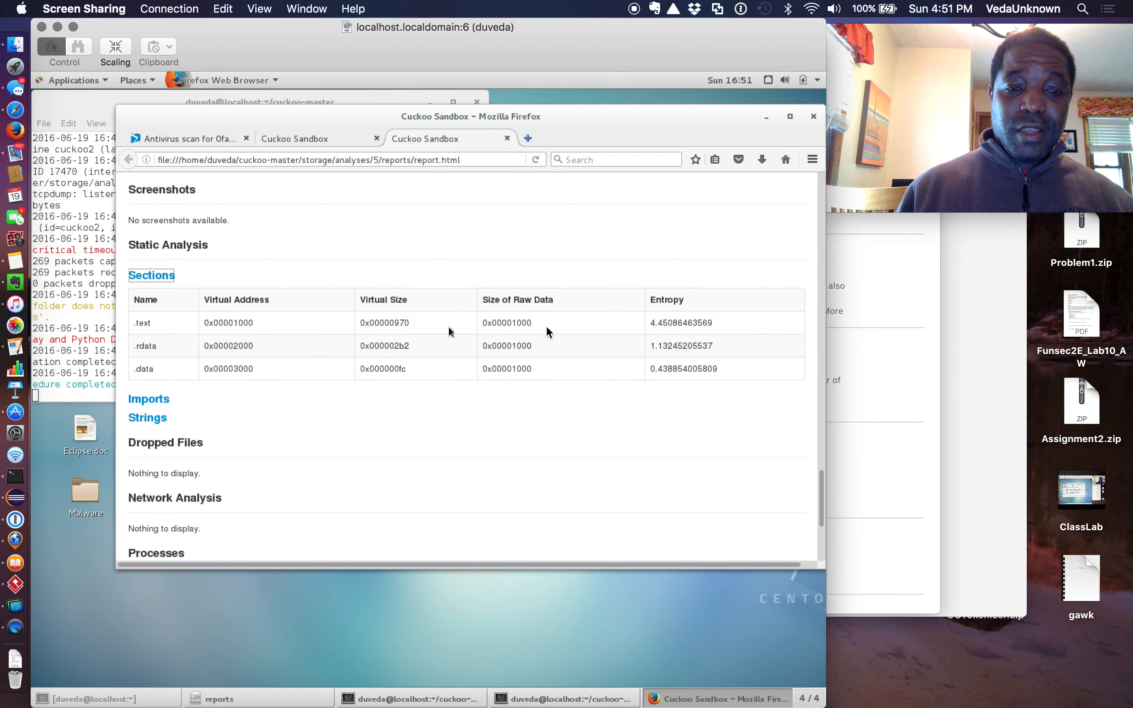
{"action": "scroll", "coordinate": [296, 448], "scroll_direction": "down", "scroll_amount": 5}
{"action": "scroll", "coordinate": [296, 443], "scroll_direction": "up", "scroll_amount": 2}
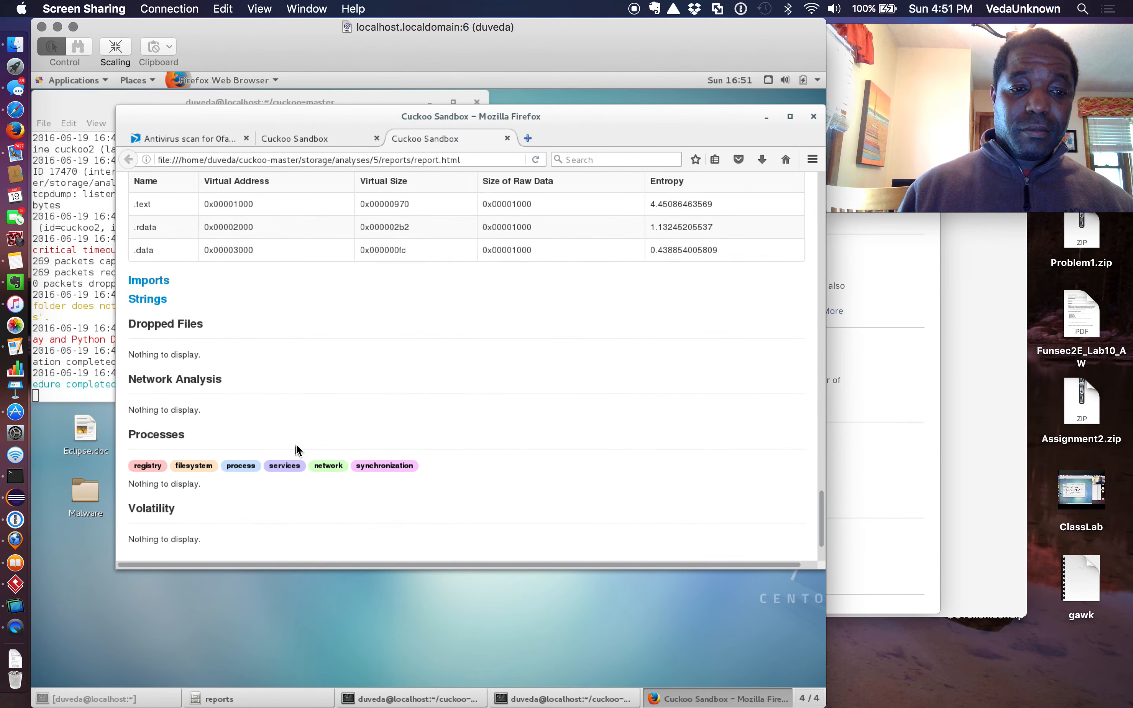
Expand Imports under Static Analysis and examine the functions imported from KERNEL32.dll and MSVCRT.dll
{"action": "left_click", "coordinate": [152, 282]}
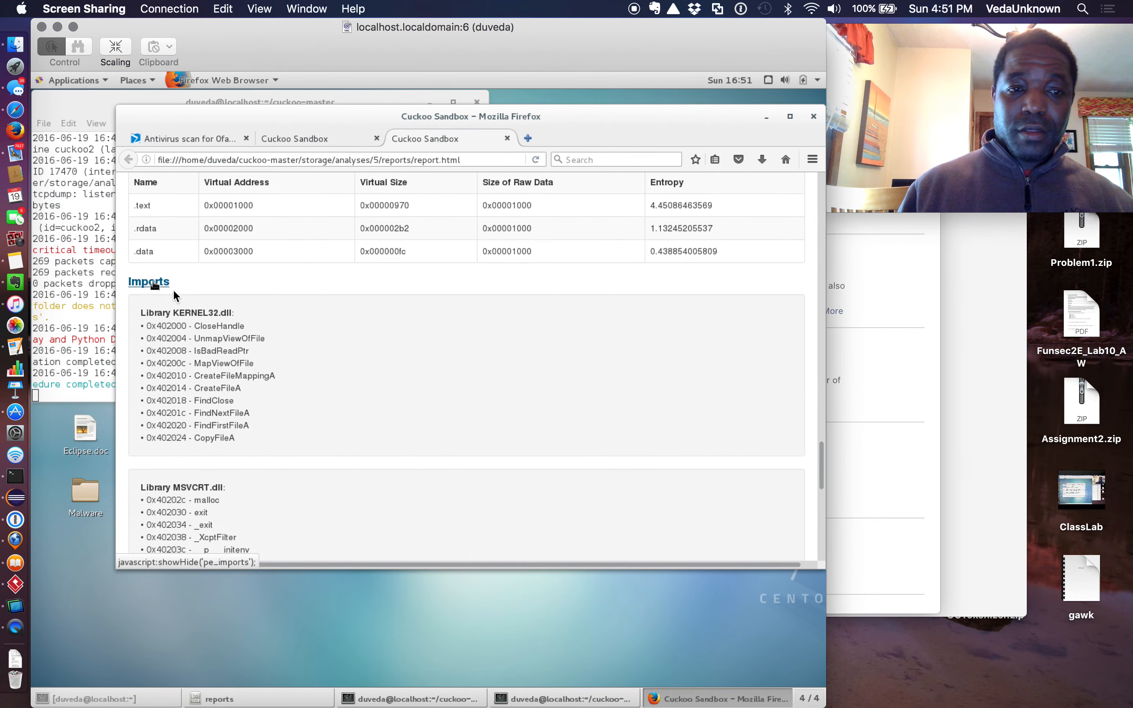
{"action": "scroll", "coordinate": [260, 331], "scroll_direction": "down", "scroll_amount": 1}
{"action": "scroll", "coordinate": [260, 331], "scroll_direction": "down", "scroll_amount": 5}
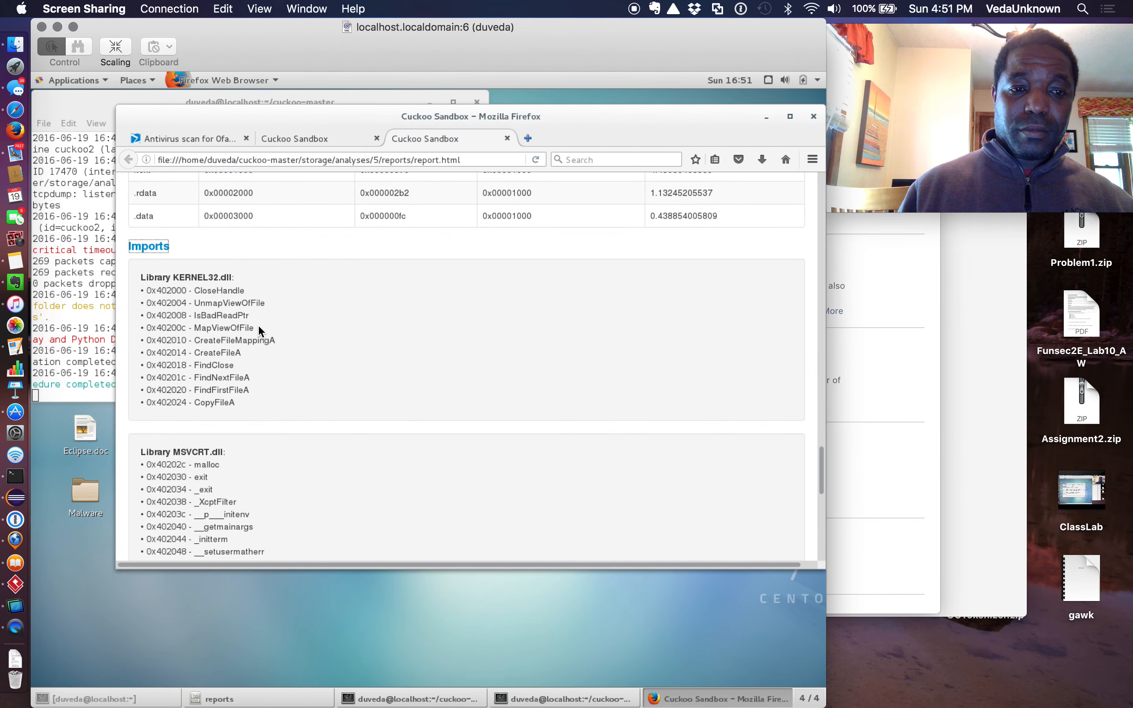
{"action": "scroll", "coordinate": [260, 330], "scroll_direction": "down", "scroll_amount": 5}
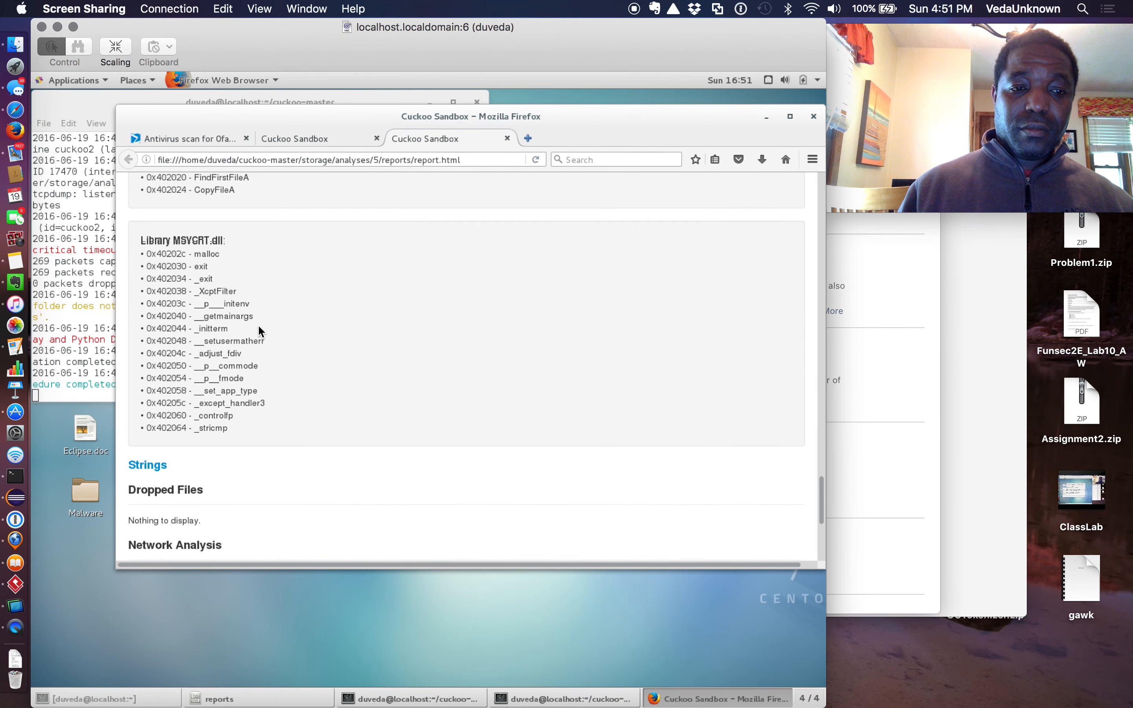
Expand Strings under Static Analysis, read the extracted strings, and highlight the WARNING_THIS_WILL_DESTROY_YOUR_MACHINE entry
{"action": "left_click", "coordinate": [150, 393]}
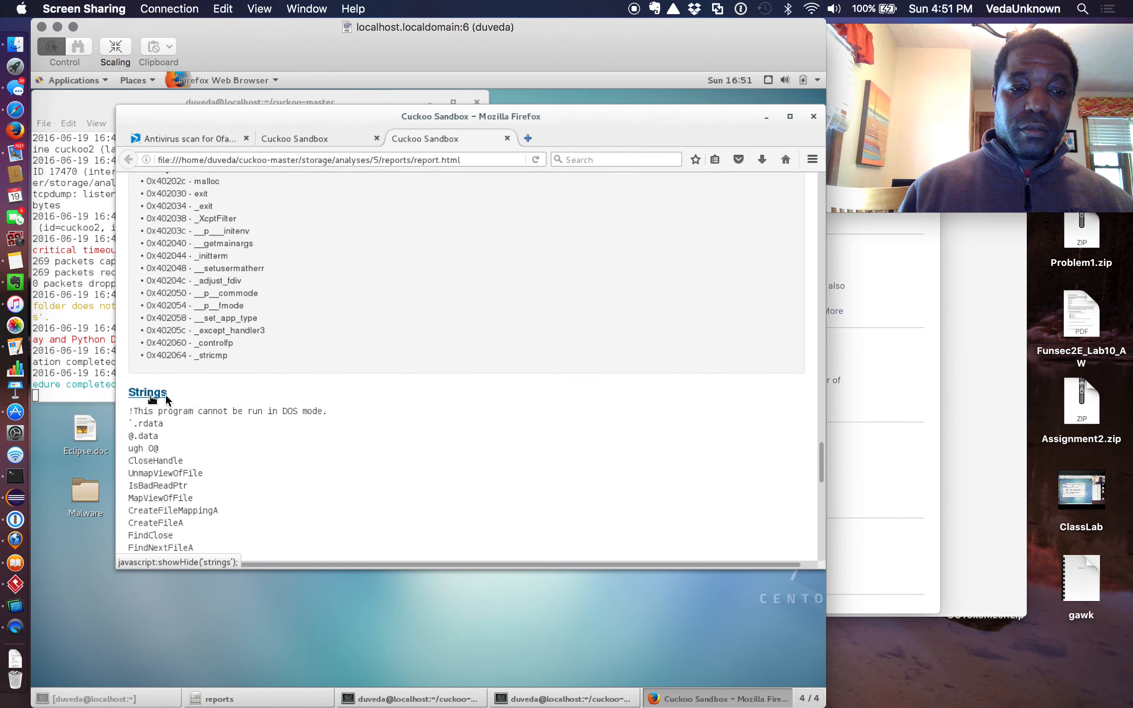
{"action": "scroll", "coordinate": [248, 395], "scroll_direction": "down", "scroll_amount": 1}
{"action": "scroll", "coordinate": [248, 398], "scroll_direction": "down", "scroll_amount": 6}
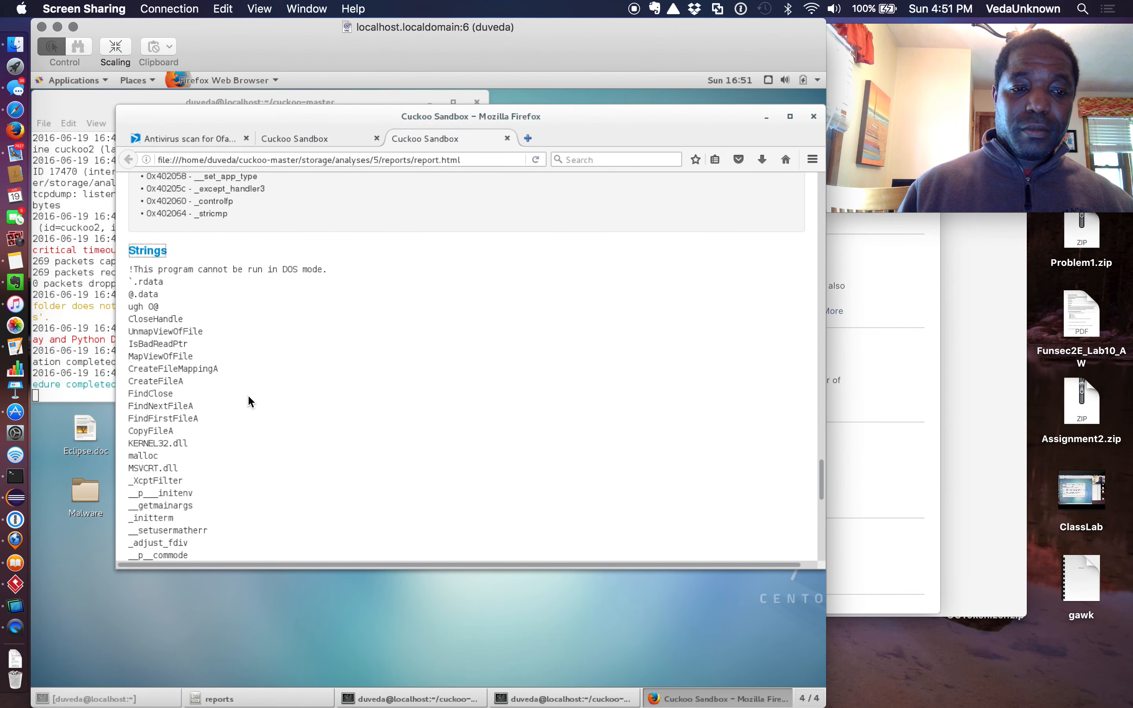
{"action": "scroll", "coordinate": [248, 394], "scroll_direction": "down", "scroll_amount": 10}
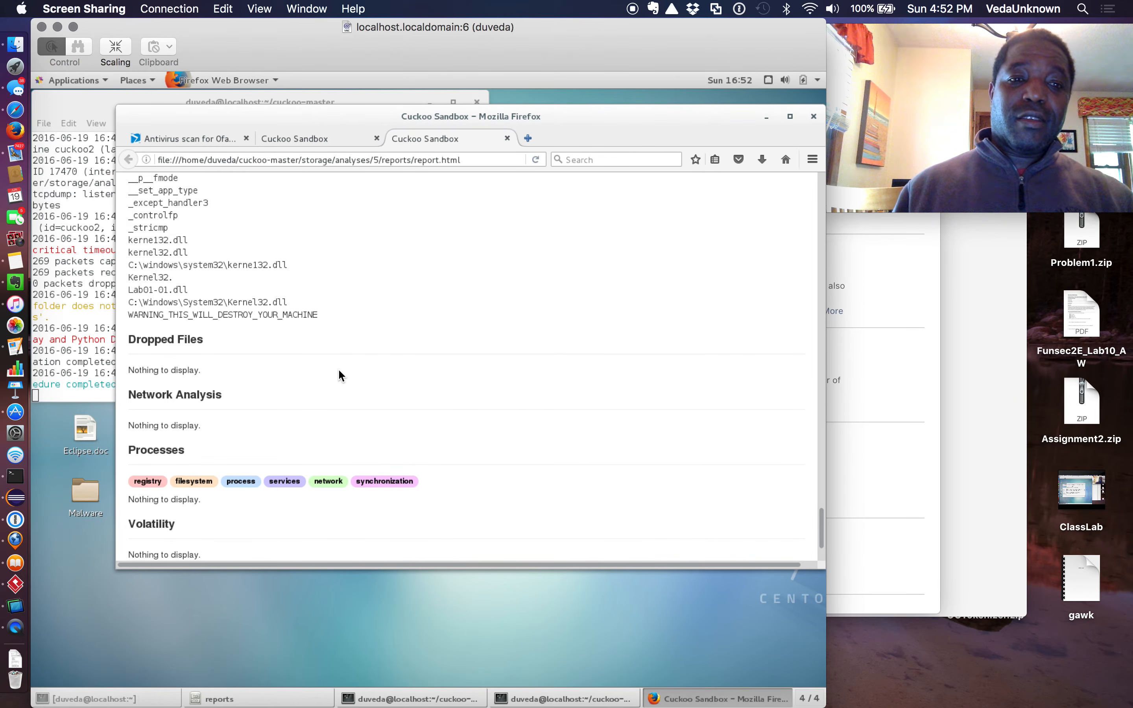
{"action": "left_click_drag", "start_coordinate": [142, 314], "coordinate": [330, 314]}
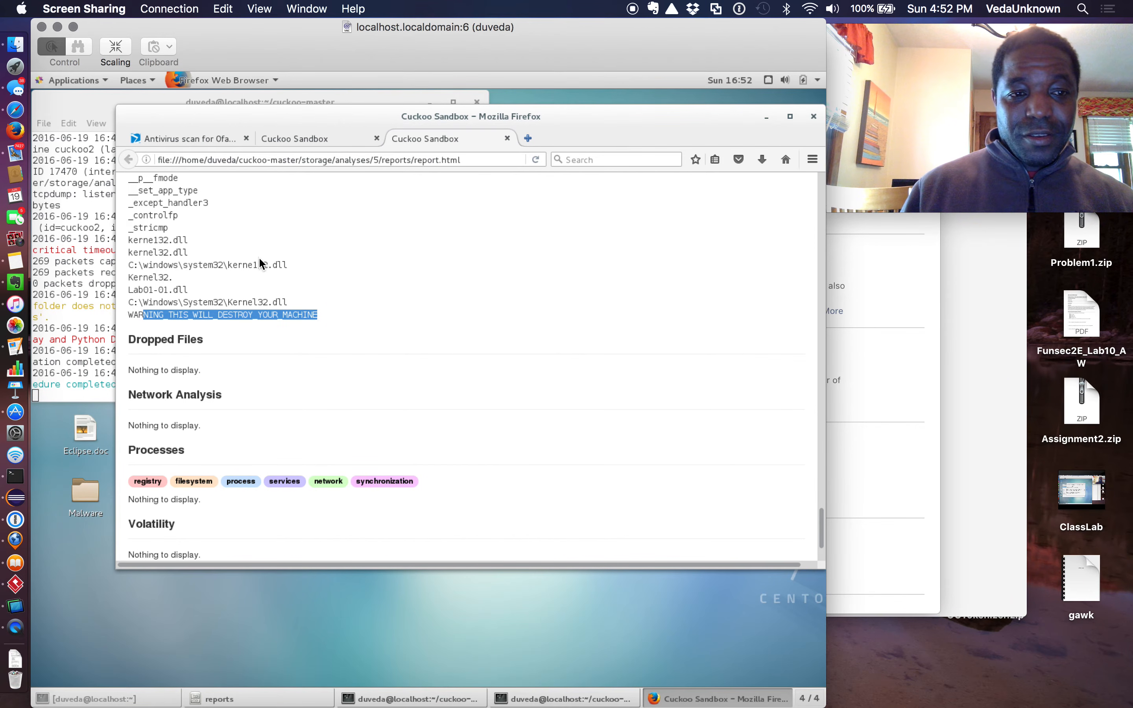
{"action": "scroll", "coordinate": [259, 259], "scroll_direction": "up", "scroll_amount": 5}
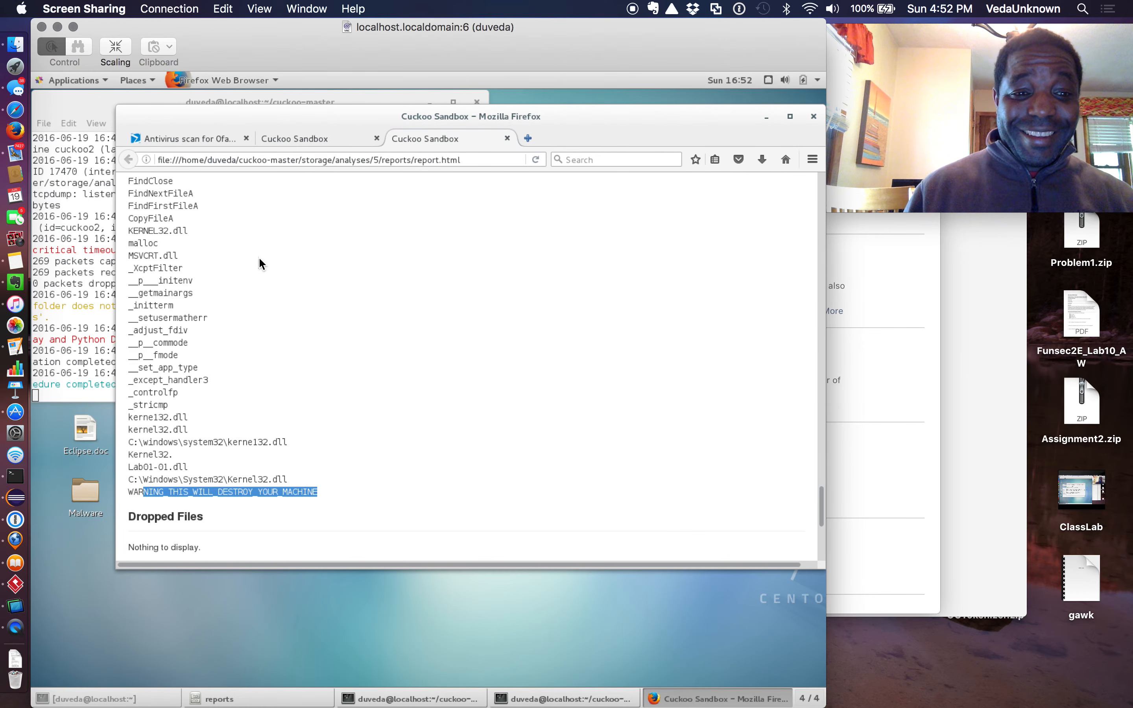
Reread the Strings list in the Lab01-01.exe report, and examine the Dropped Files, Network Analysis, Processes and Volatility sections below it
{"action": "scroll", "coordinate": [259, 259], "scroll_direction": "up", "scroll_amount": 5}
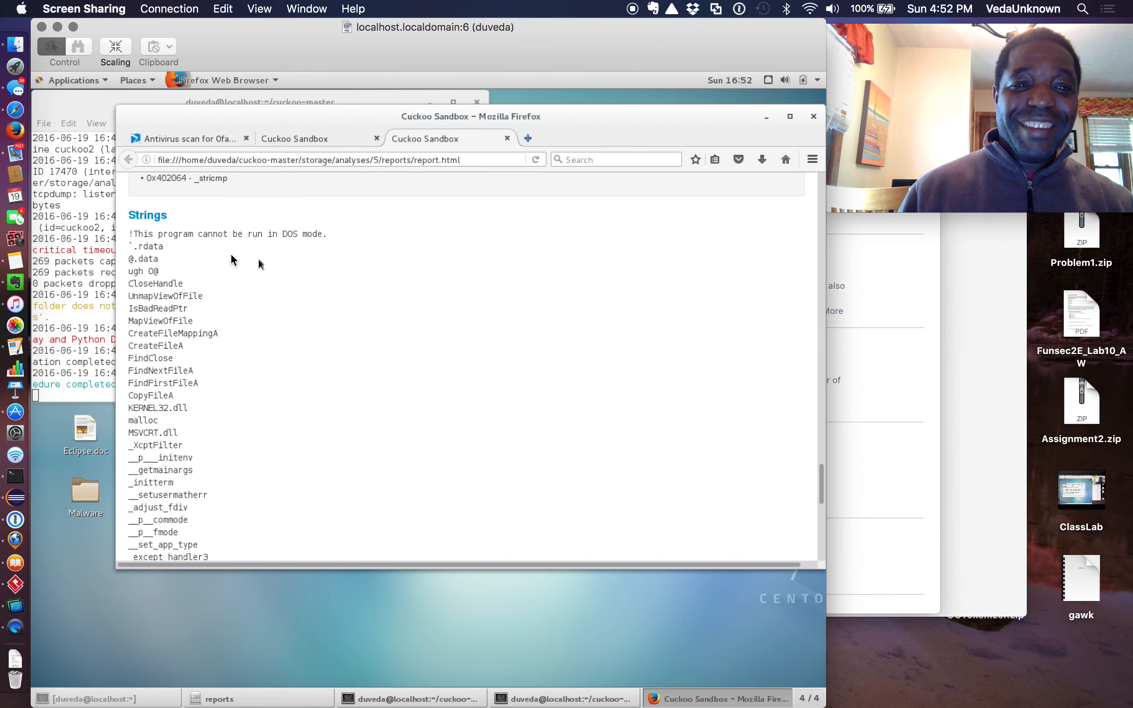
{"action": "scroll", "coordinate": [150, 239], "scroll_direction": "up", "scroll_amount": 8}
{"action": "scroll", "coordinate": [150, 239], "scroll_direction": "down", "scroll_amount": 9}
{"action": "scroll", "coordinate": [150, 239], "scroll_direction": "down", "scroll_amount": 5}
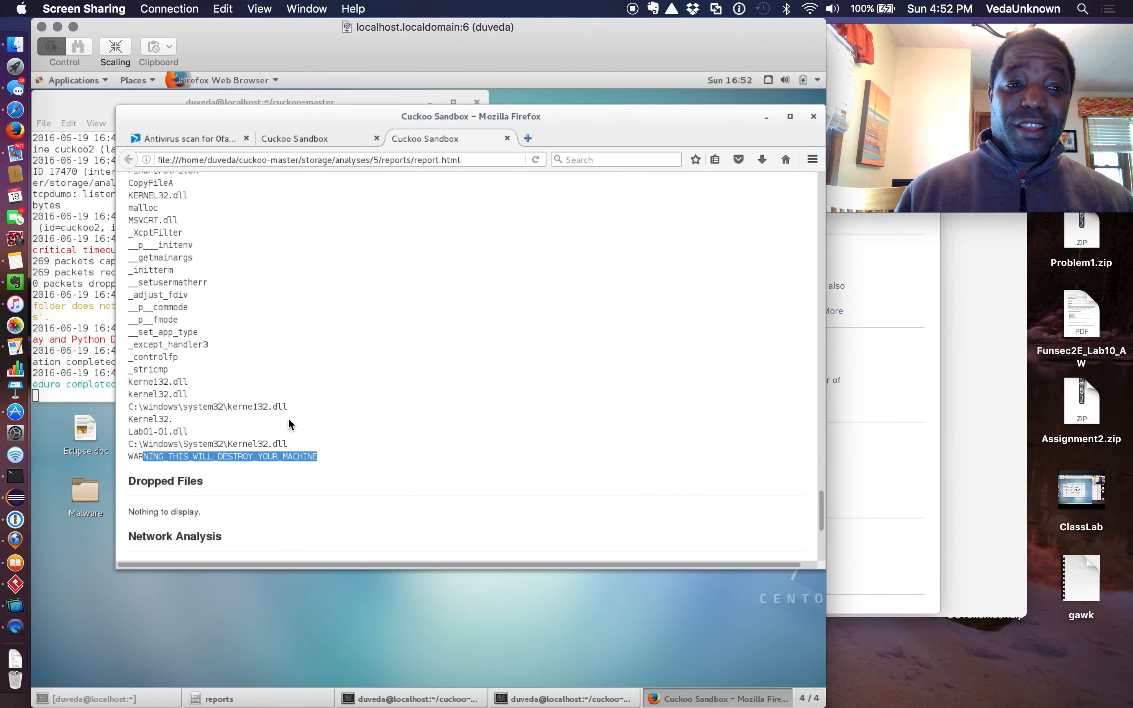
{"action": "scroll", "coordinate": [289, 419], "scroll_direction": "down", "scroll_amount": 1}
{"action": "scroll", "coordinate": [288, 419], "scroll_direction": "up", "scroll_amount": 5}
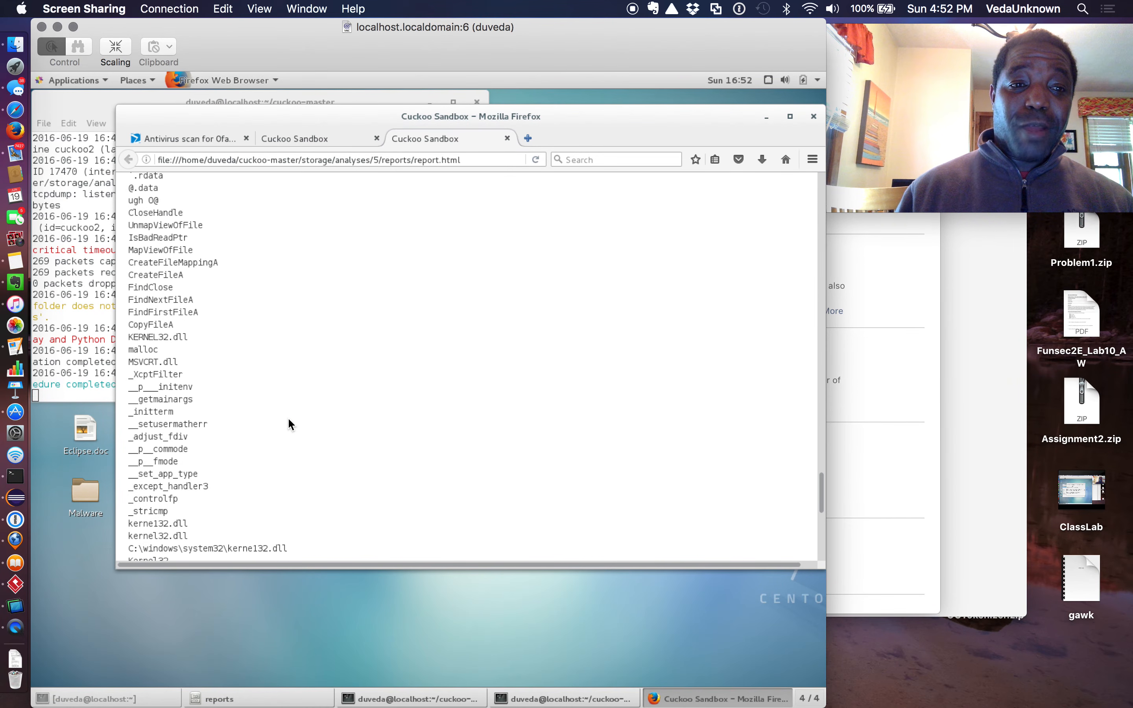
{"action": "scroll", "coordinate": [288, 417], "scroll_direction": "up", "scroll_amount": 3}
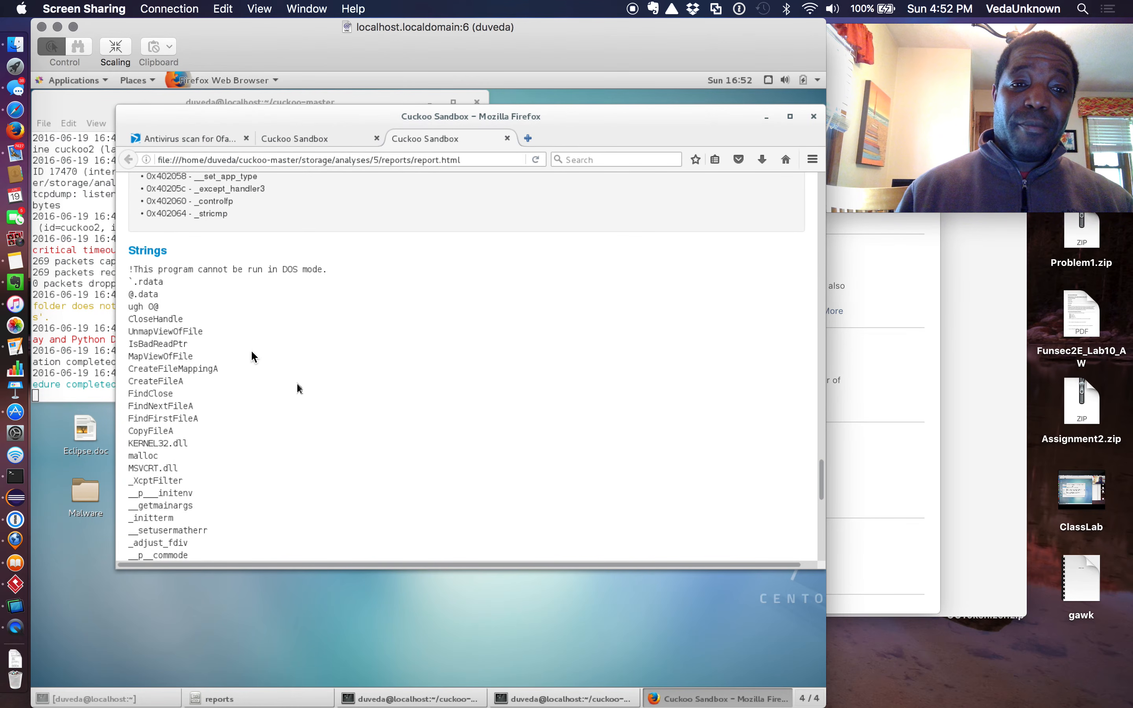
{"action": "scroll", "coordinate": [286, 386], "scroll_direction": "down", "scroll_amount": 3}
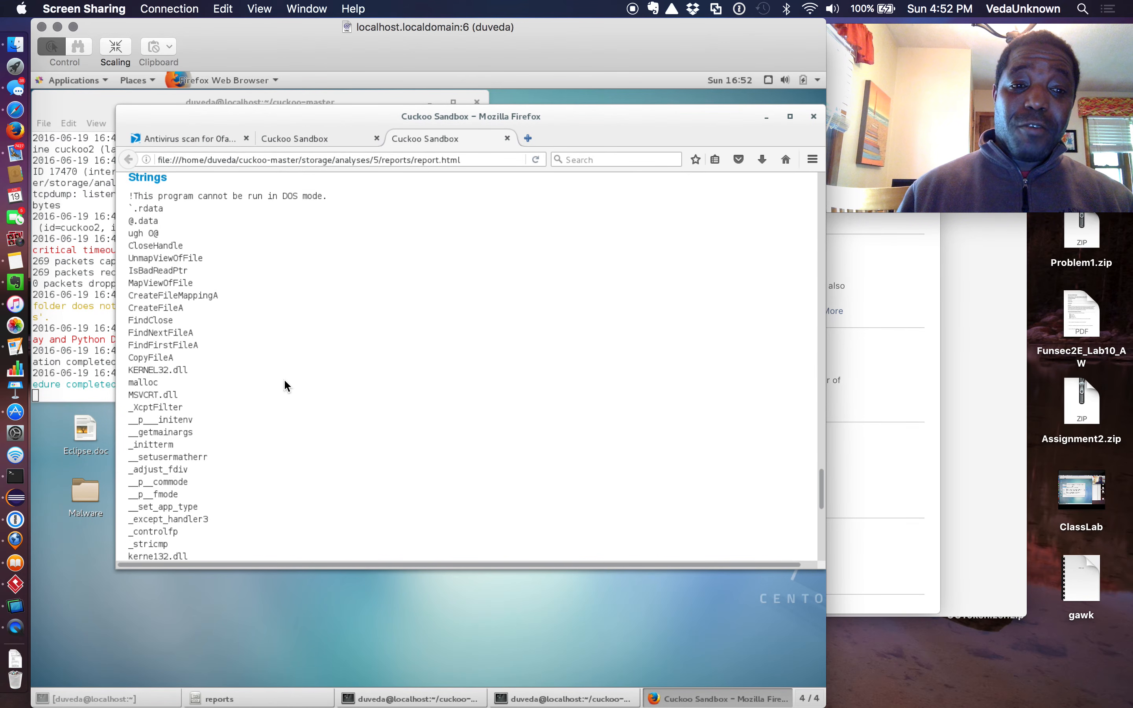
{"action": "scroll", "coordinate": [285, 385], "scroll_direction": "down", "scroll_amount": 9}
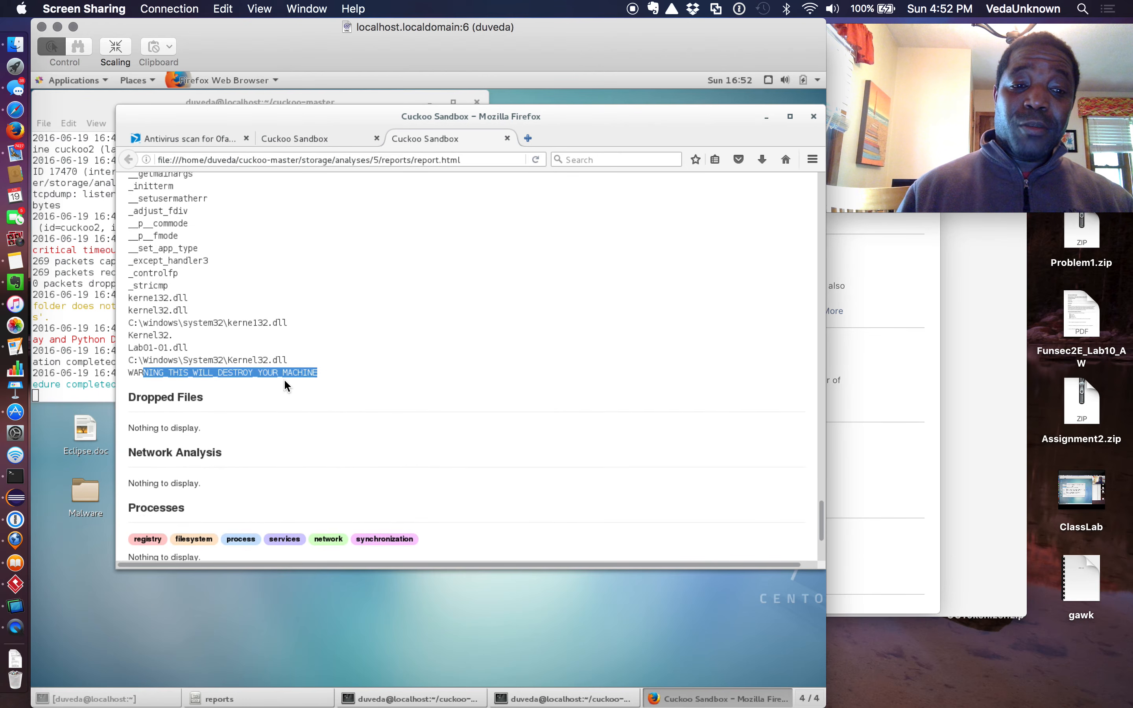
{"action": "scroll", "coordinate": [284, 380], "scroll_direction": "down", "scroll_amount": 2}
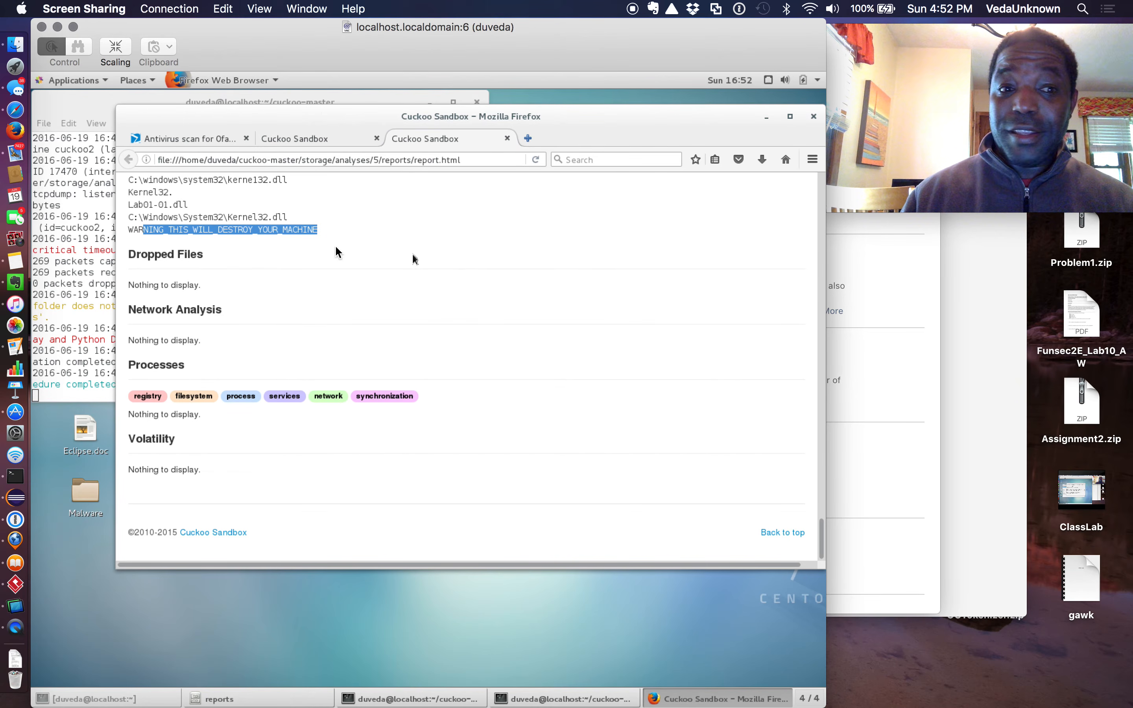
Switch to the Lab01-04.exe report and look through its antivirus results, signatures, static analysis imports and the sections that follow
{"action": "left_click", "coordinate": [313, 133]}
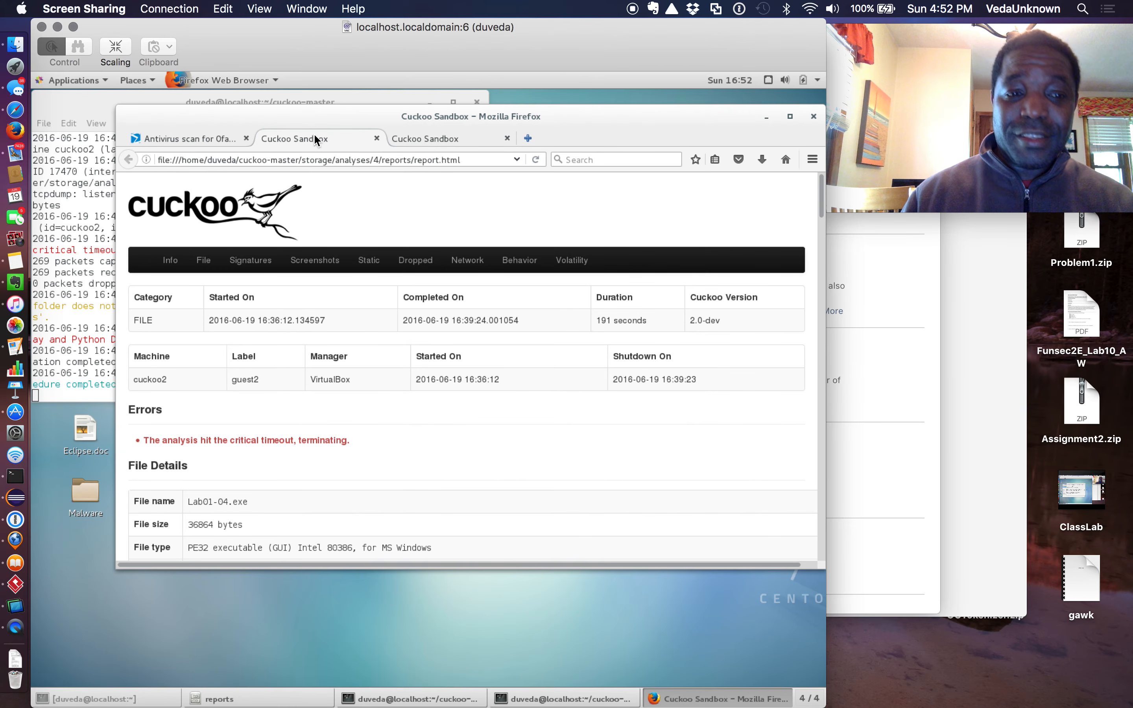
{"action": "scroll", "coordinate": [345, 394], "scroll_direction": "down", "scroll_amount": 10}
{"action": "scroll", "coordinate": [344, 394], "scroll_direction": "down", "scroll_amount": 20}
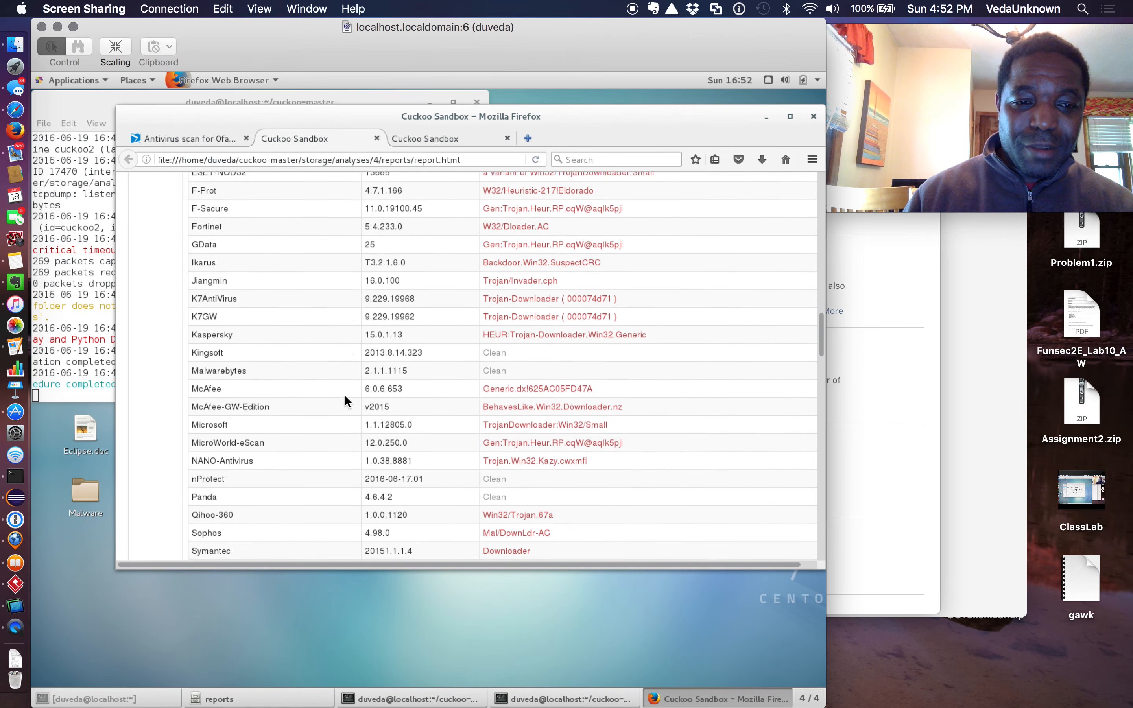
{"action": "scroll", "coordinate": [344, 394], "scroll_direction": "down", "scroll_amount": 6}
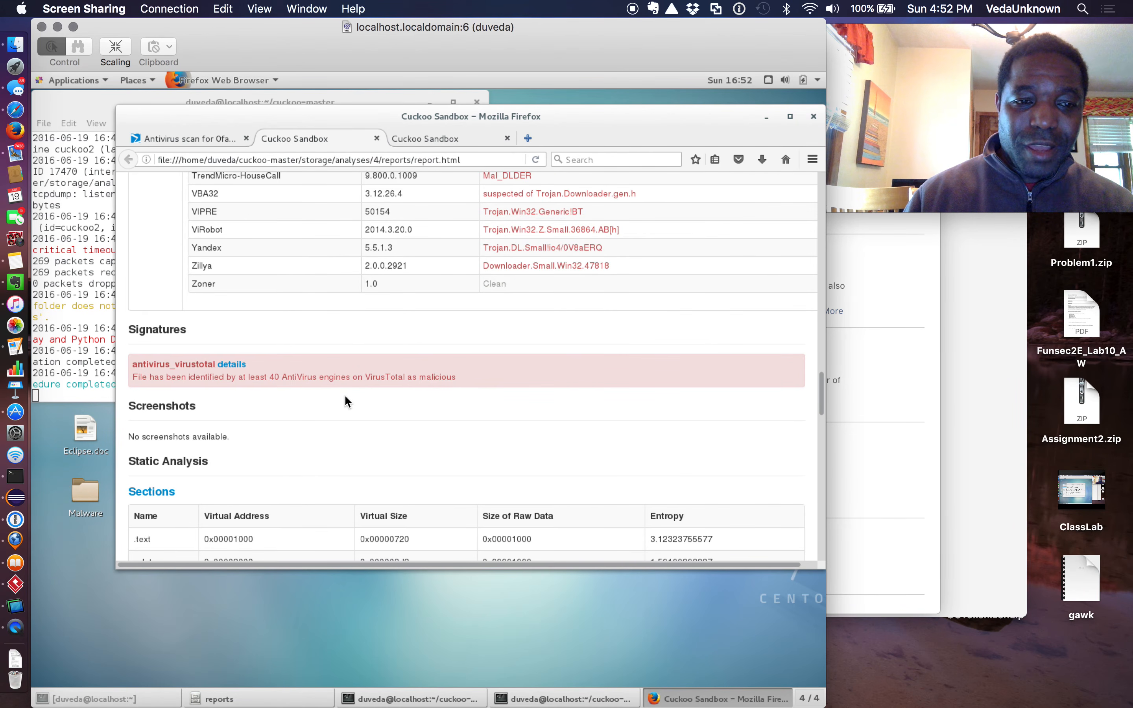
{"action": "scroll", "coordinate": [273, 429], "scroll_direction": "down", "scroll_amount": 15}
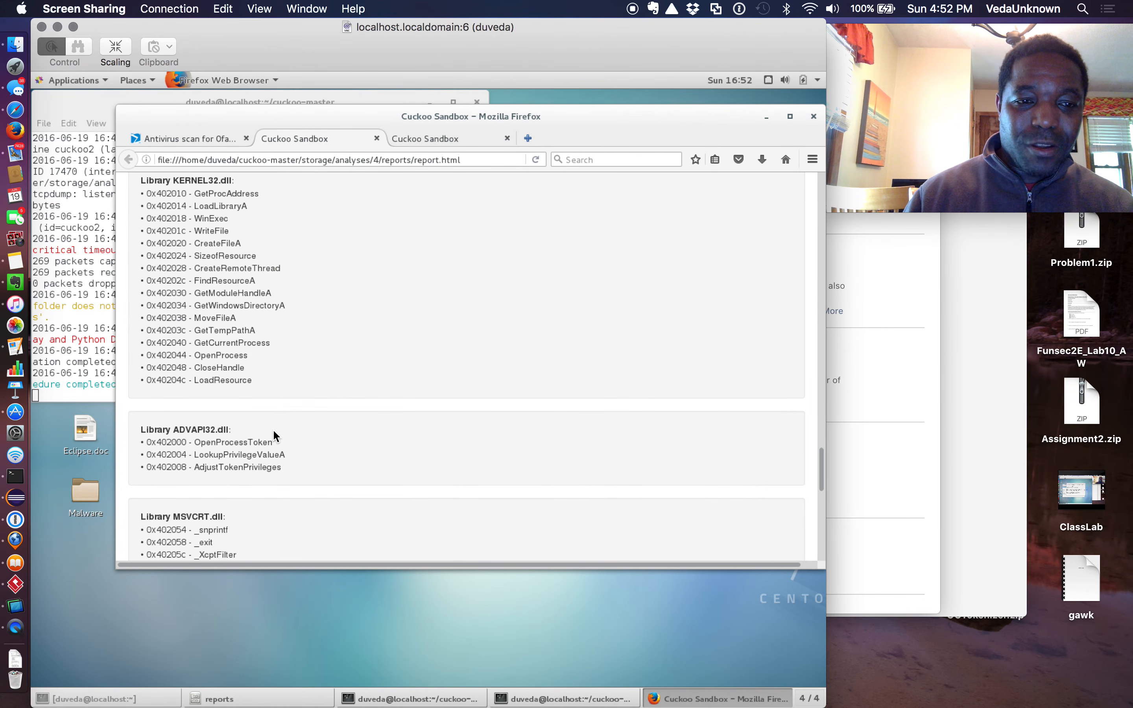
{"action": "scroll", "coordinate": [272, 430], "scroll_direction": "down", "scroll_amount": 8}
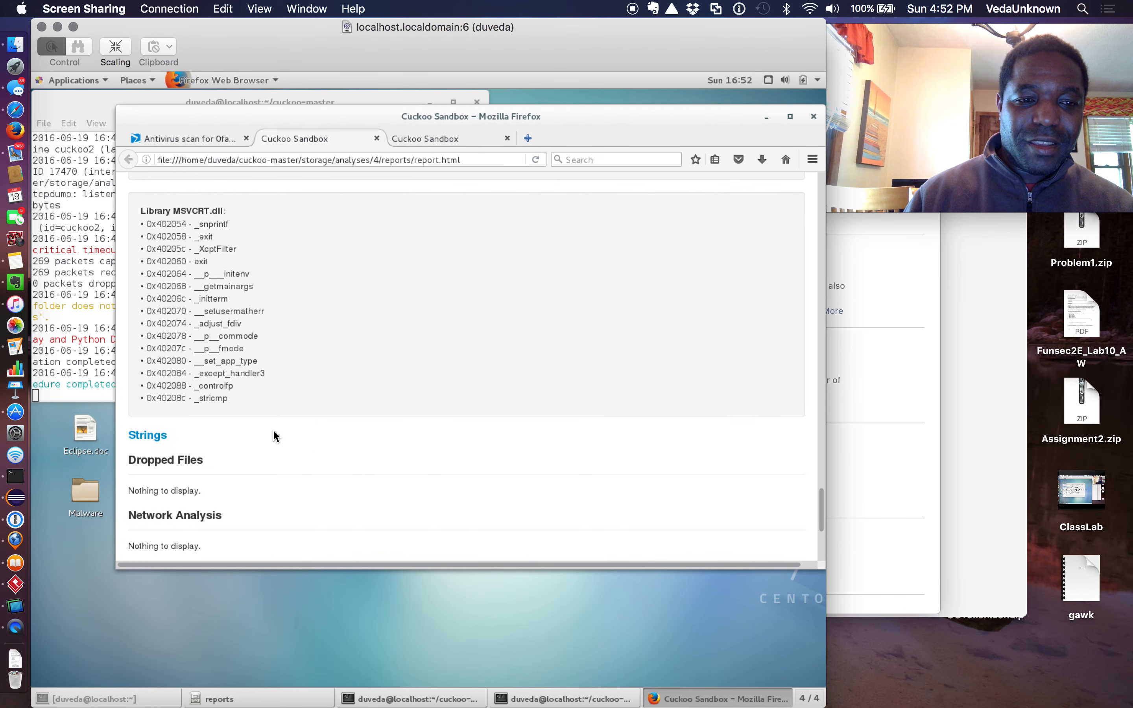
{"action": "scroll", "coordinate": [236, 342], "scroll_direction": "up", "scroll_amount": 5}
{"action": "scroll", "coordinate": [236, 340], "scroll_direction": "down", "scroll_amount": 5}
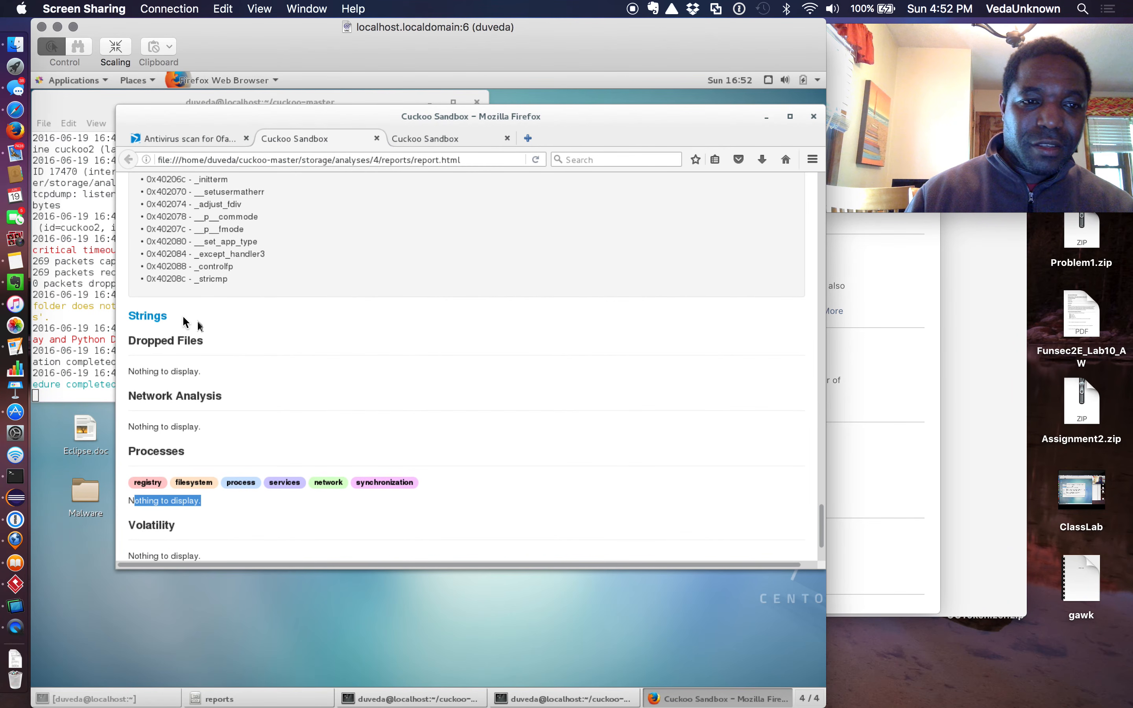
{"action": "left_click", "coordinate": [160, 317]}
{"action": "scroll", "coordinate": [212, 356], "scroll_direction": "down", "scroll_amount": 2}
{"action": "scroll", "coordinate": [211, 356], "scroll_direction": "down", "scroll_amount": 9}
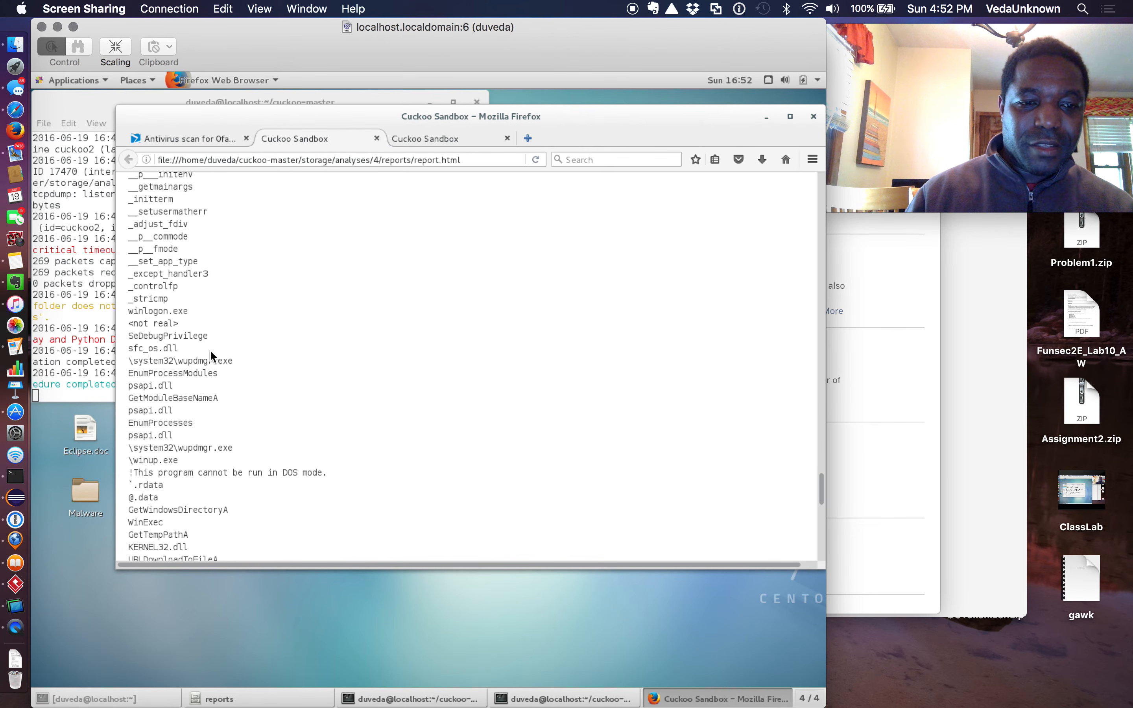
{"action": "scroll", "coordinate": [211, 357], "scroll_direction": "down", "scroll_amount": 5}
{"action": "scroll", "coordinate": [212, 356], "scroll_direction": "down", "scroll_amount": 2}
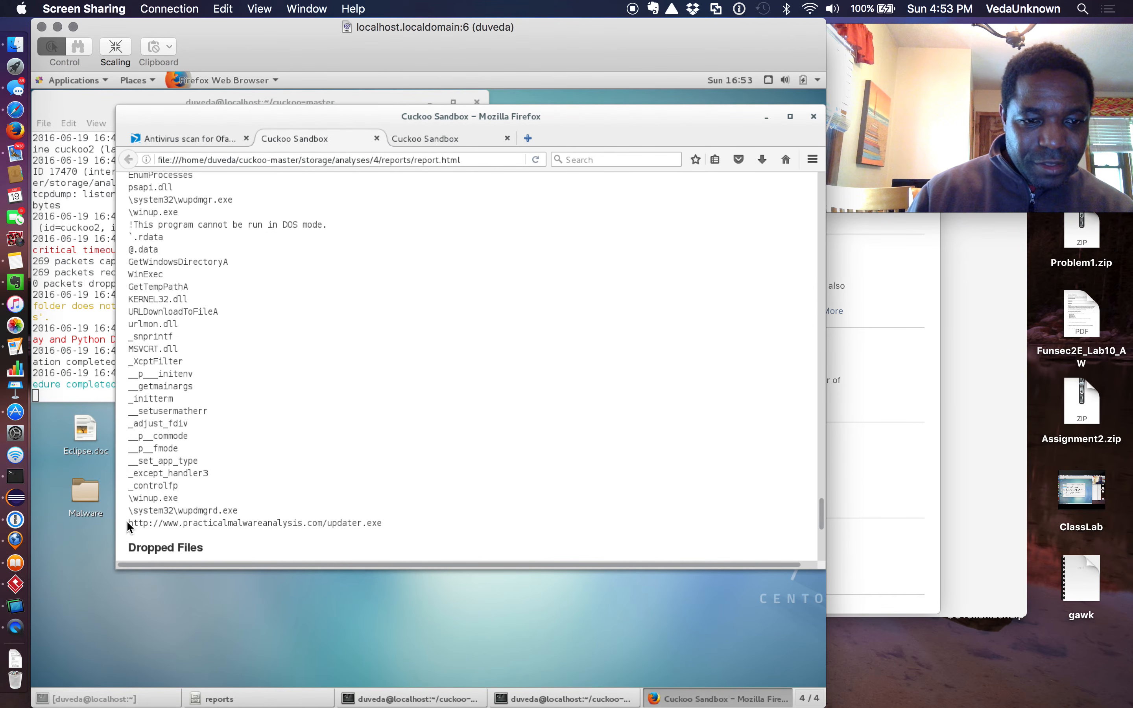
{"action": "left_click_drag", "start_coordinate": [127, 521], "coordinate": [394, 524]}
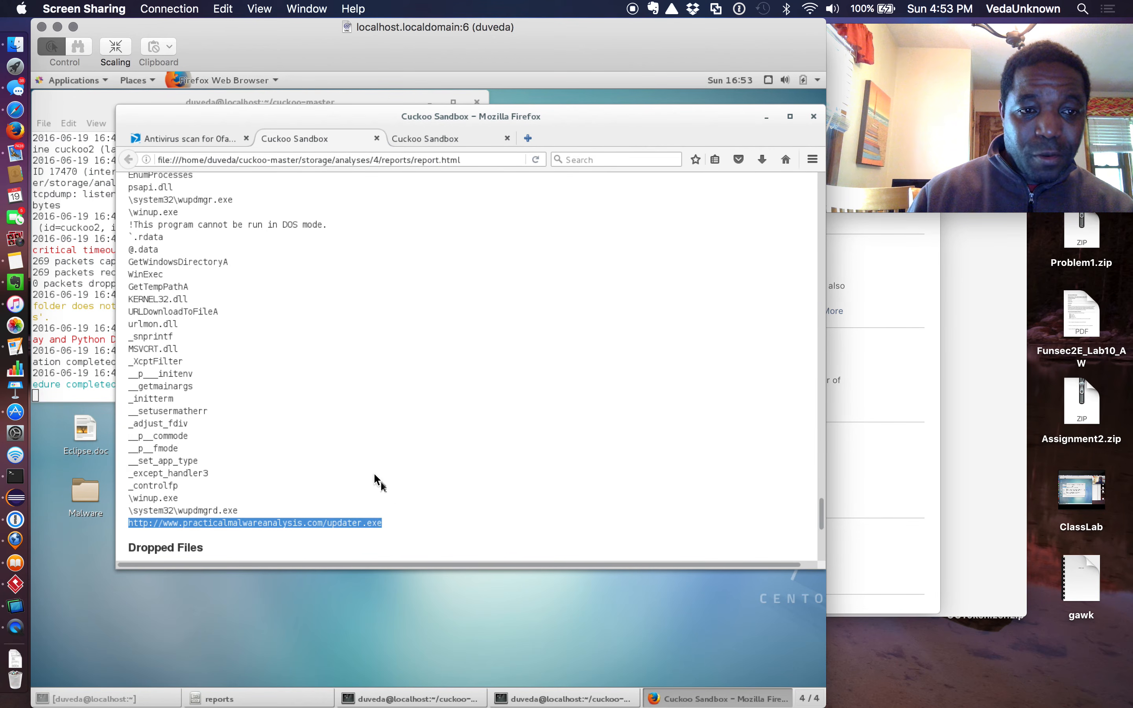
Review the full Strings list of Lab01-04.exe again, from its beginning through the Dropped Files, Network Analysis and Processes sections
{"action": "scroll", "coordinate": [303, 435], "scroll_direction": "up", "scroll_amount": 2}
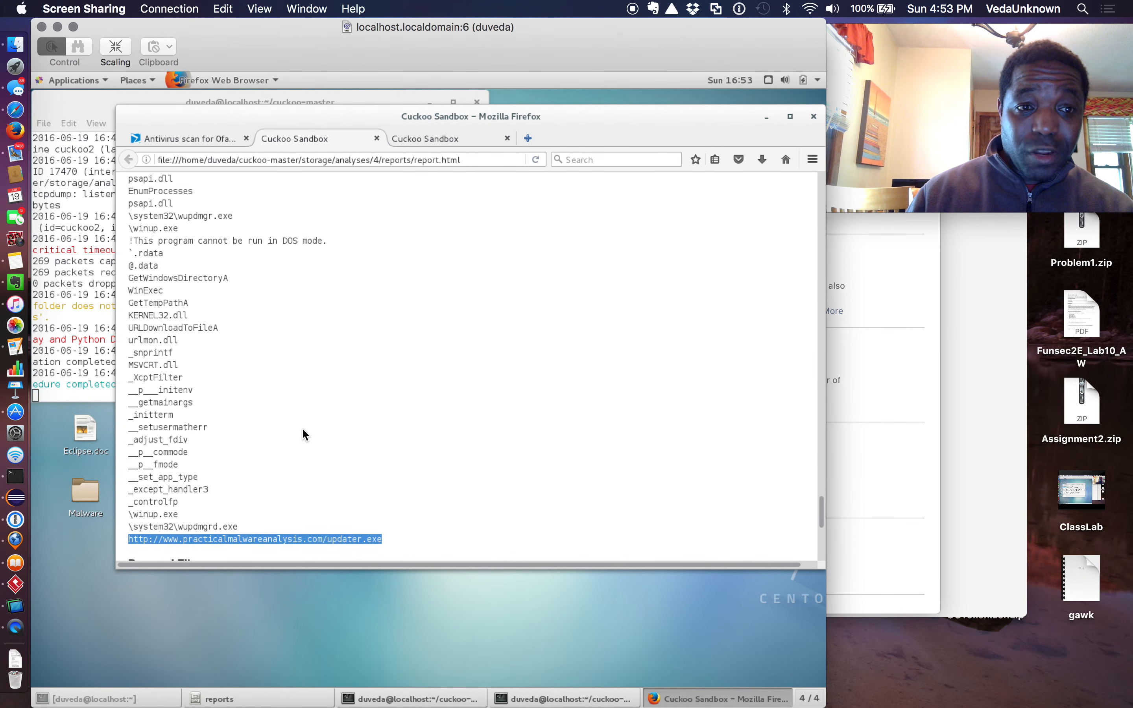
{"action": "scroll", "coordinate": [303, 434], "scroll_direction": "down", "scroll_amount": 5}
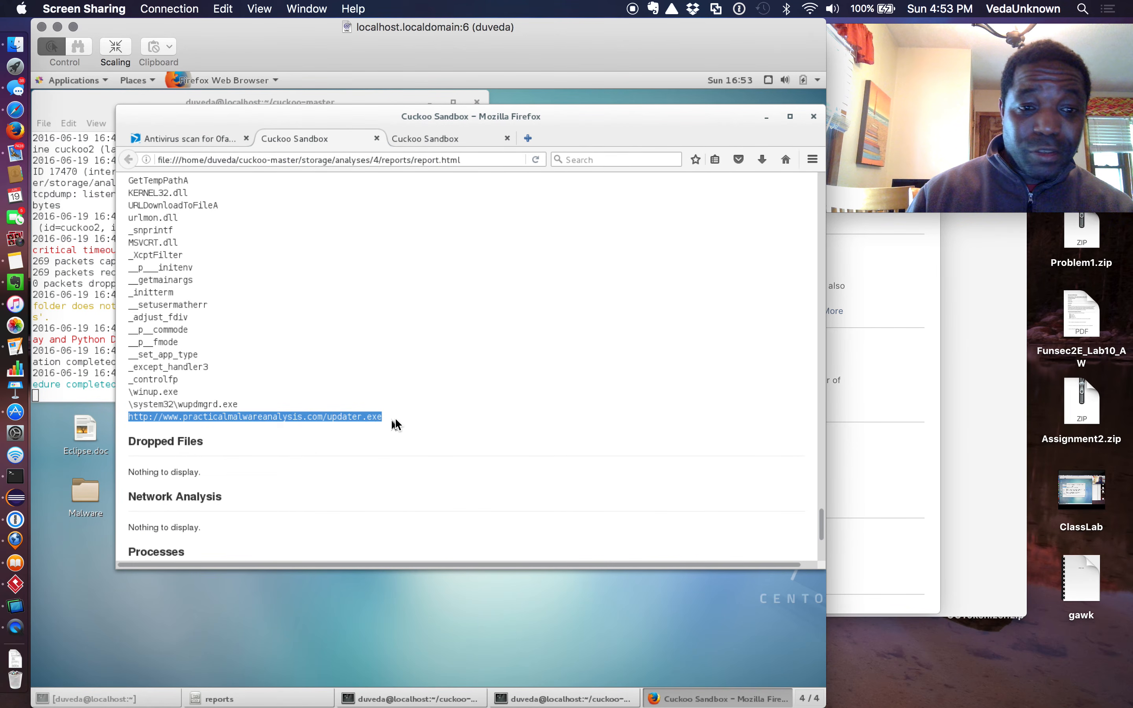
{"action": "scroll", "coordinate": [418, 422], "scroll_direction": "up", "scroll_amount": 3}
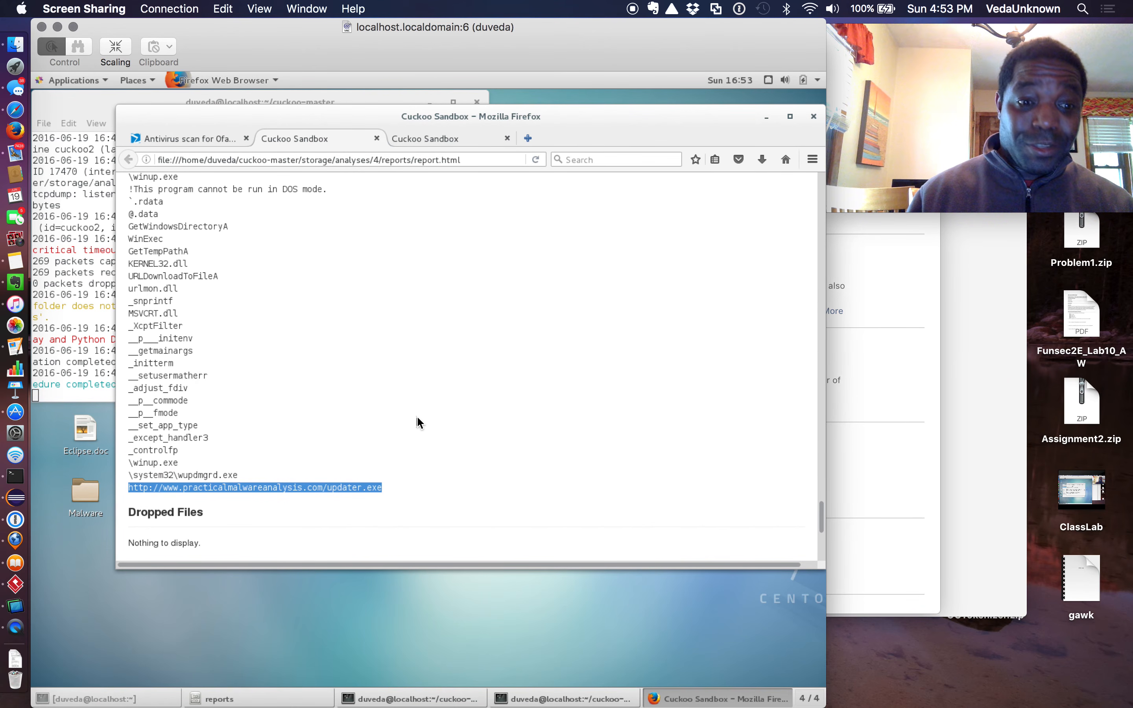
{"action": "scroll", "coordinate": [418, 422], "scroll_direction": "up", "scroll_amount": 8}
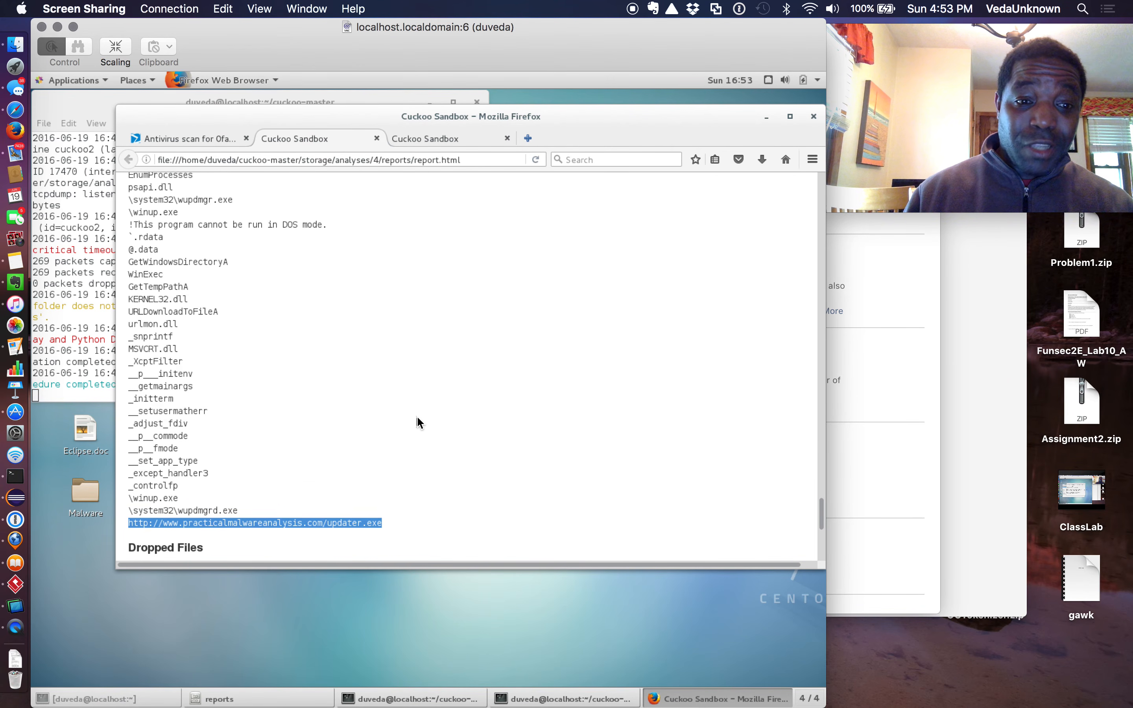
{"action": "scroll", "coordinate": [419, 422], "scroll_direction": "up", "scroll_amount": 12}
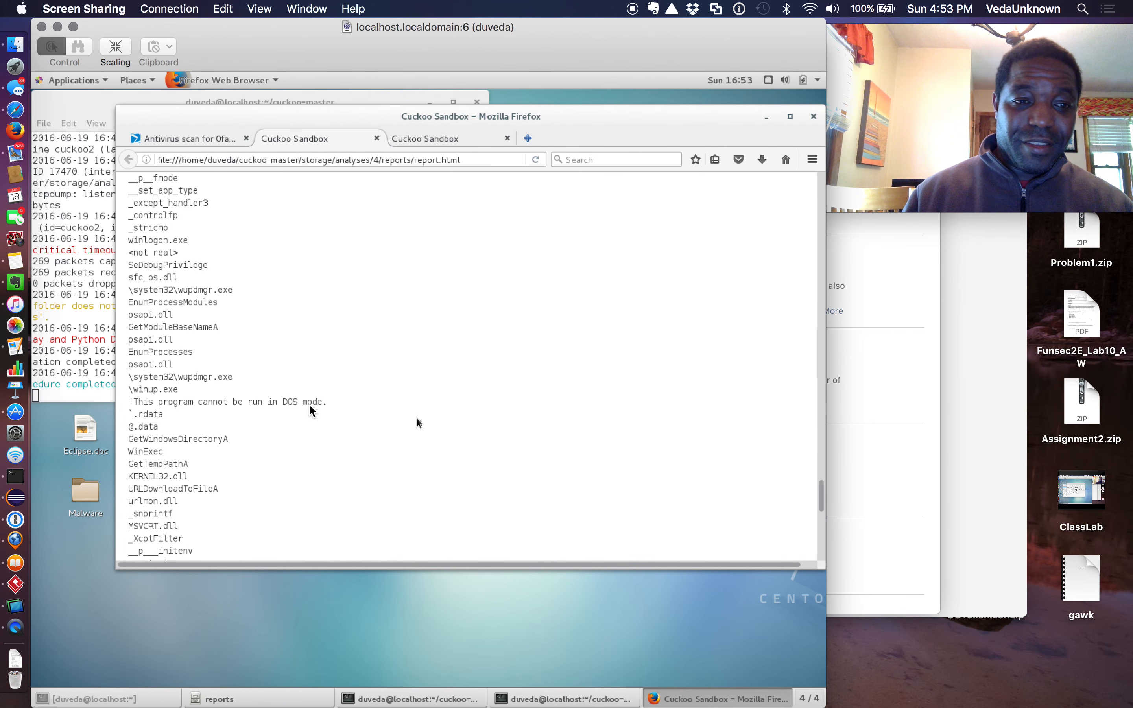
{"action": "scroll", "coordinate": [310, 407], "scroll_direction": "up", "scroll_amount": 14}
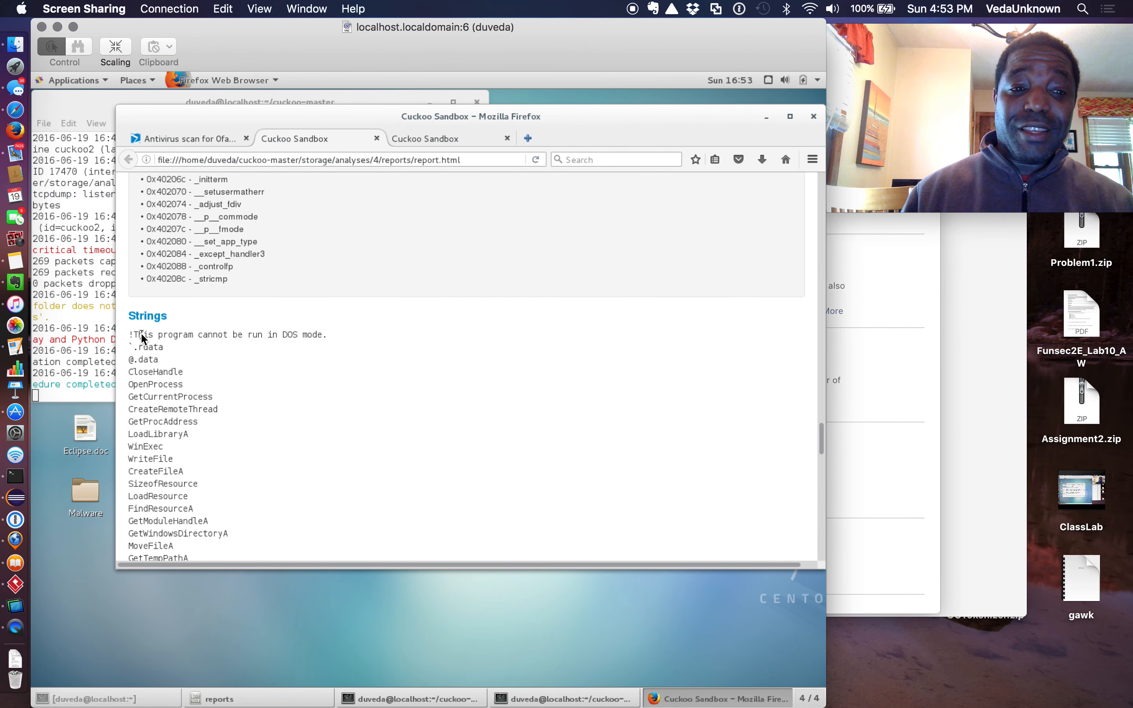
{"action": "scroll", "coordinate": [141, 333], "scroll_direction": "down", "scroll_amount": 20}
{"action": "scroll", "coordinate": [141, 332], "scroll_direction": "down", "scroll_amount": 15}
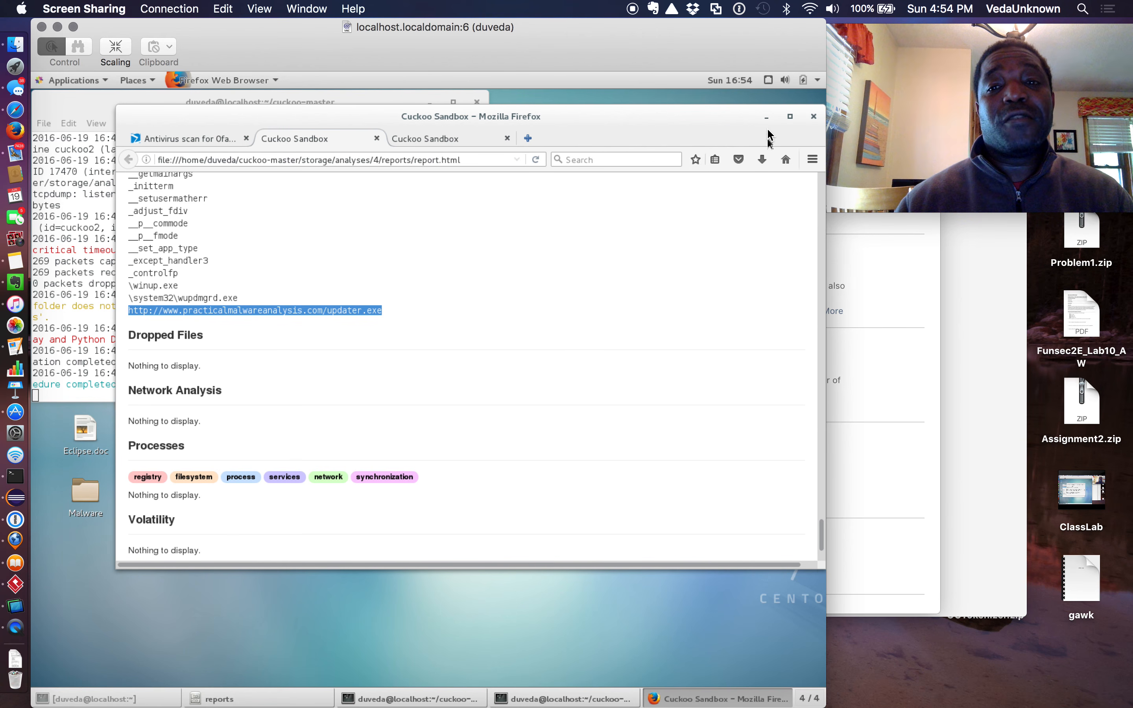
Minimize the browser window with the Cuckoo reports to return to the reports folder of analysis 5
{"action": "left_click", "coordinate": [766, 116]}
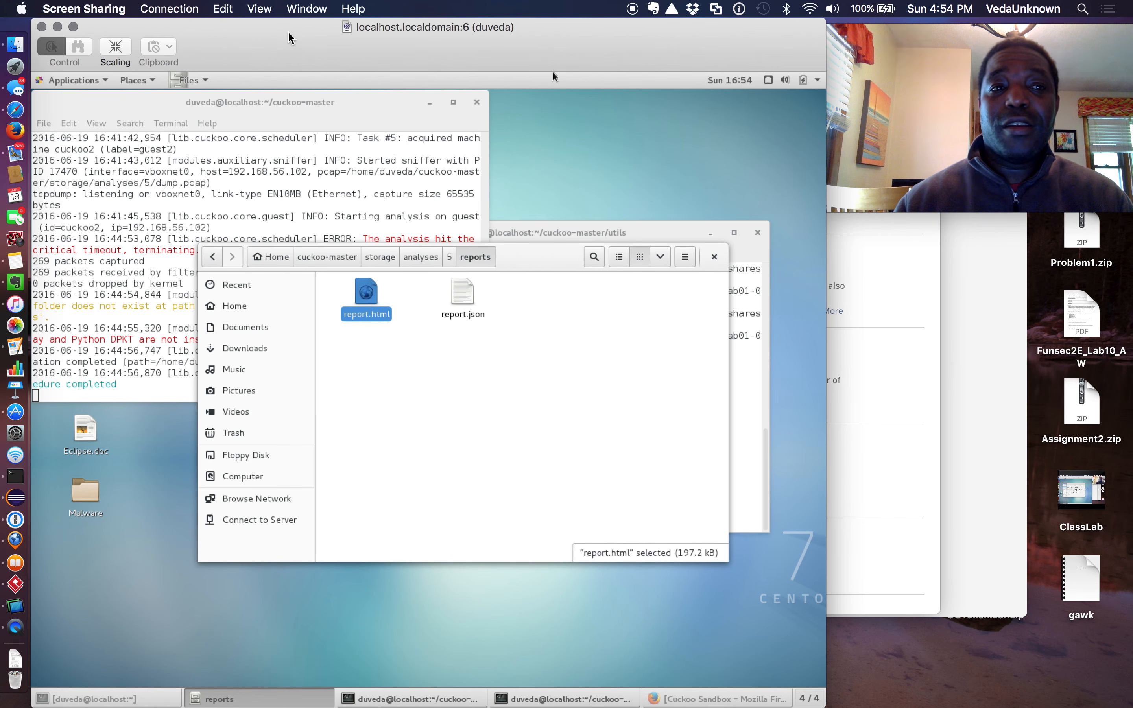
{"action": "left_click", "coordinate": [175, 16]}
{"action": "left_click", "coordinate": [152, 16]}
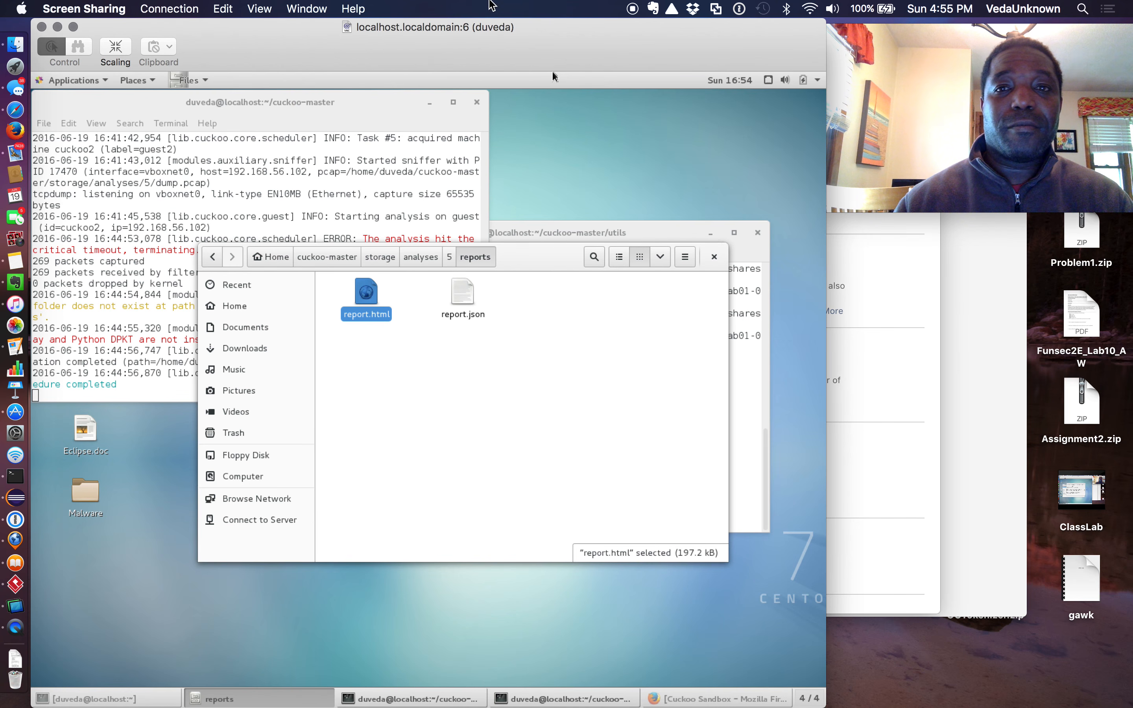